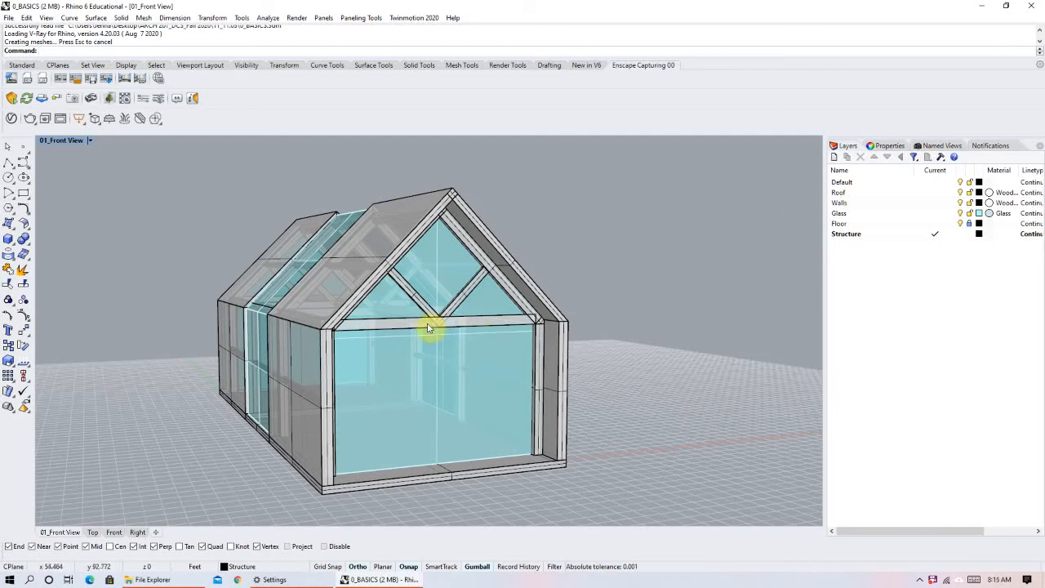
Adjust the layer list's columns so the Material column is wide enough to read the material names.
scroll(417, 328, "down", 2)
right_click_drag(413, 328, 650, 327)
right_click_drag(446, 348, 319, 339)
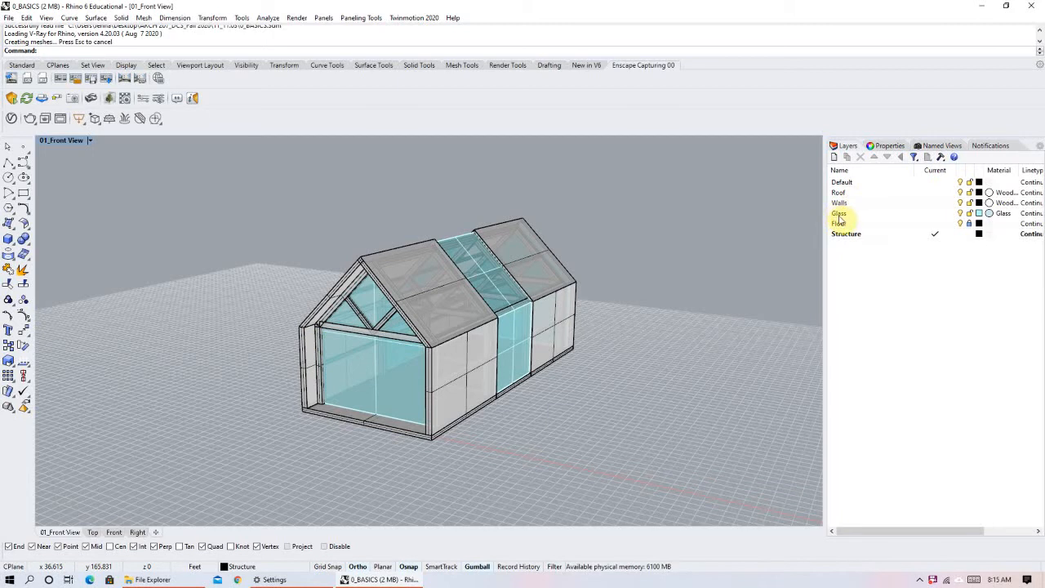
right_click_drag(499, 345, 625, 343)
left_click_drag(964, 169, 895, 172)
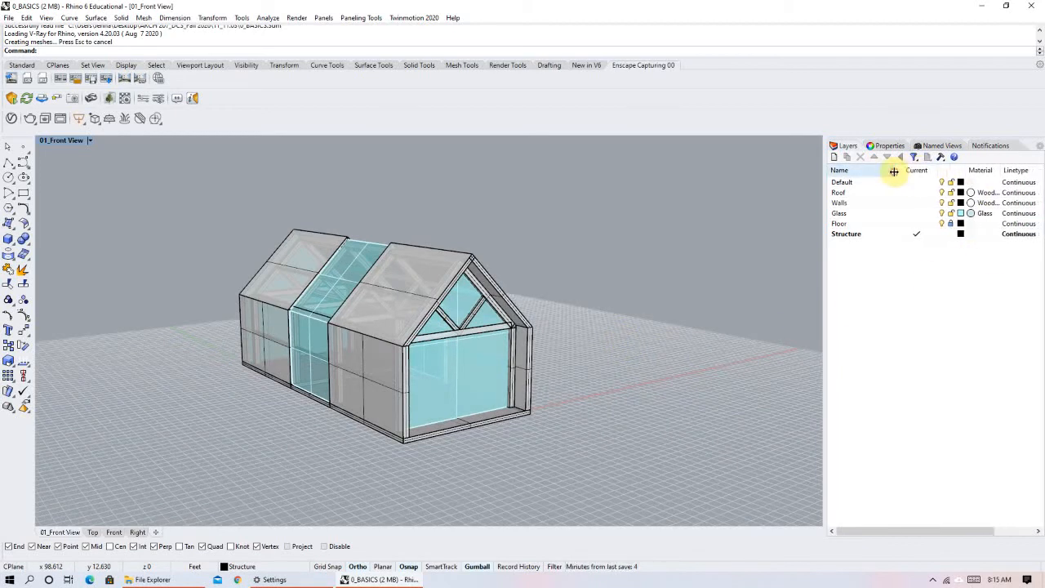
left_click_drag(968, 169, 1023, 170)
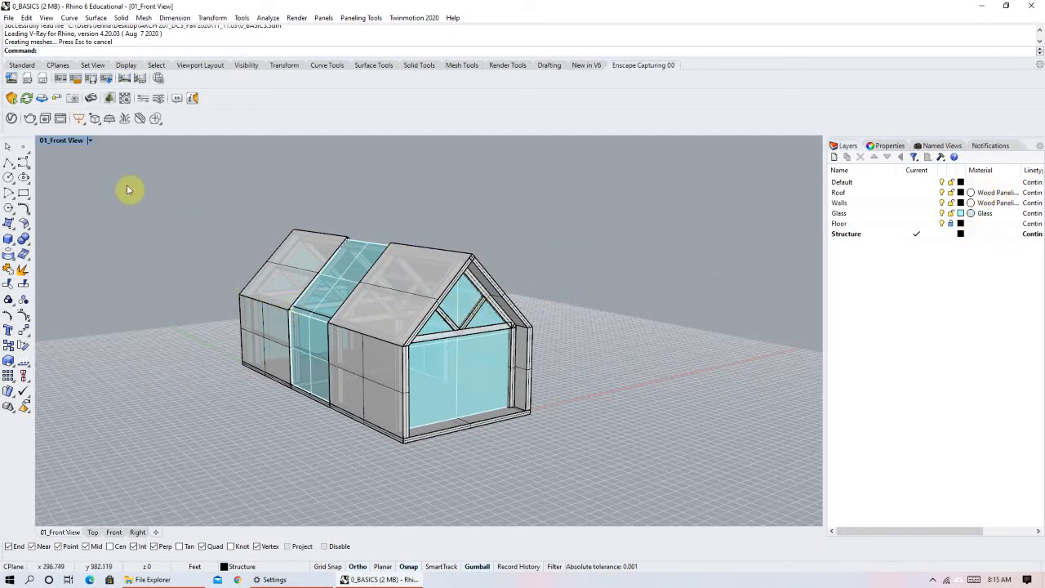
left_click(13, 105)
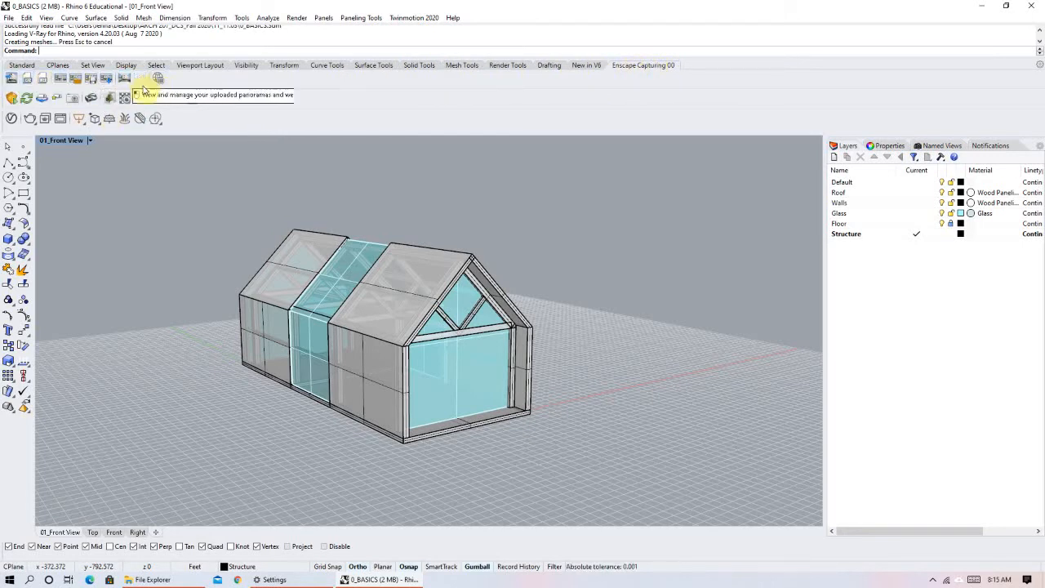
left_click(13, 100)
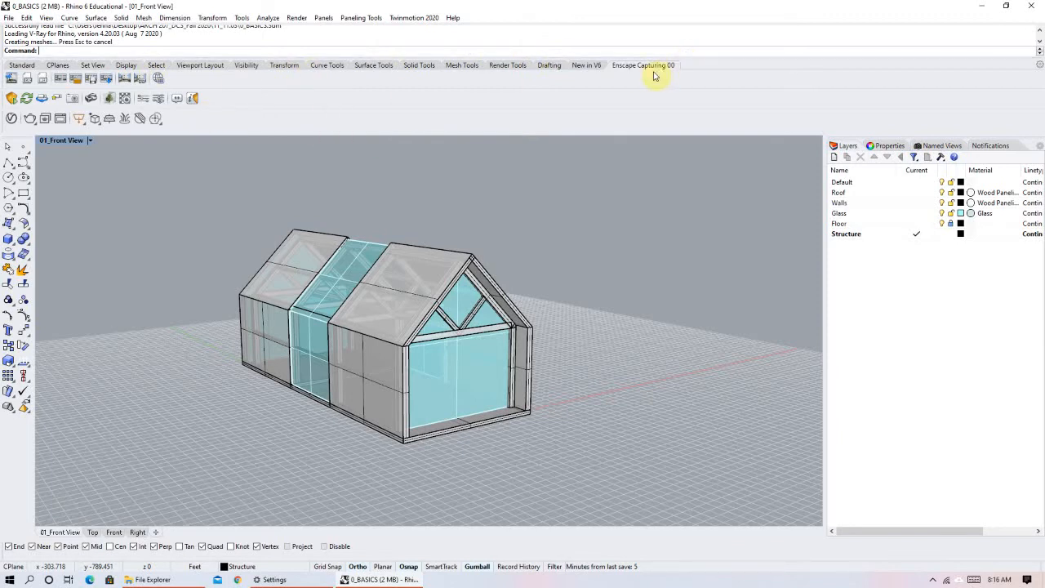
Show the Enscape Capturing toolbar as a floating toolbar, and close it again.
left_click(584, 66)
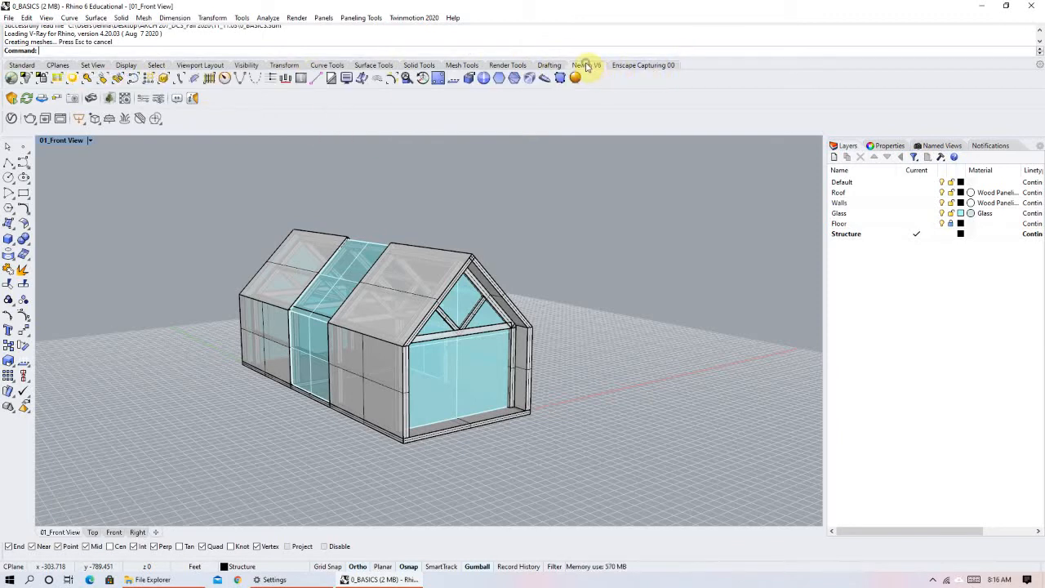
right_click(616, 67)
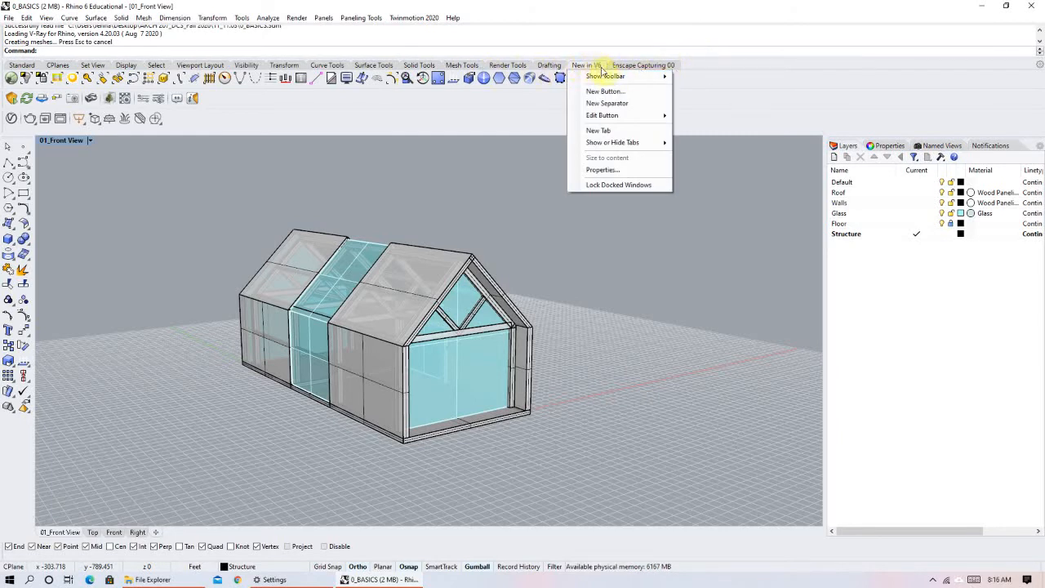
mouse_move(621, 79)
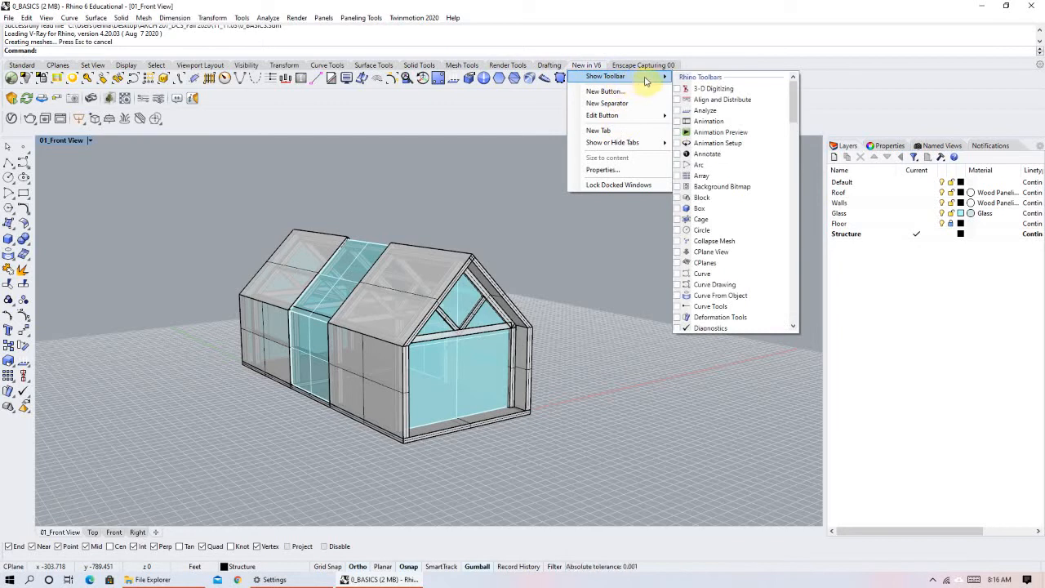
scroll(760, 179, "down", 2)
scroll(762, 189, "down", 5)
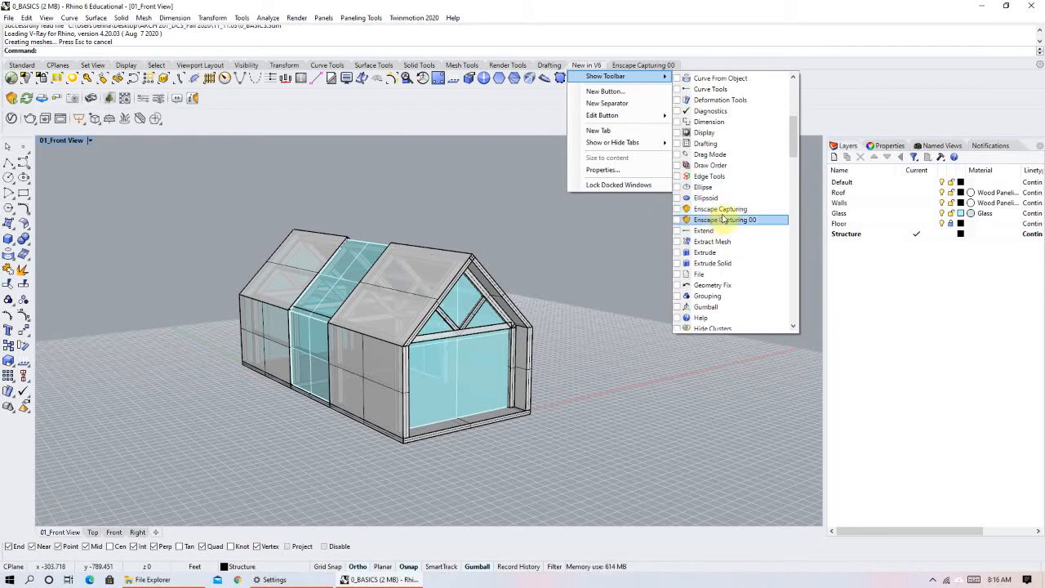
scroll(726, 217, "down", 10)
scroll(729, 218, "down", 10)
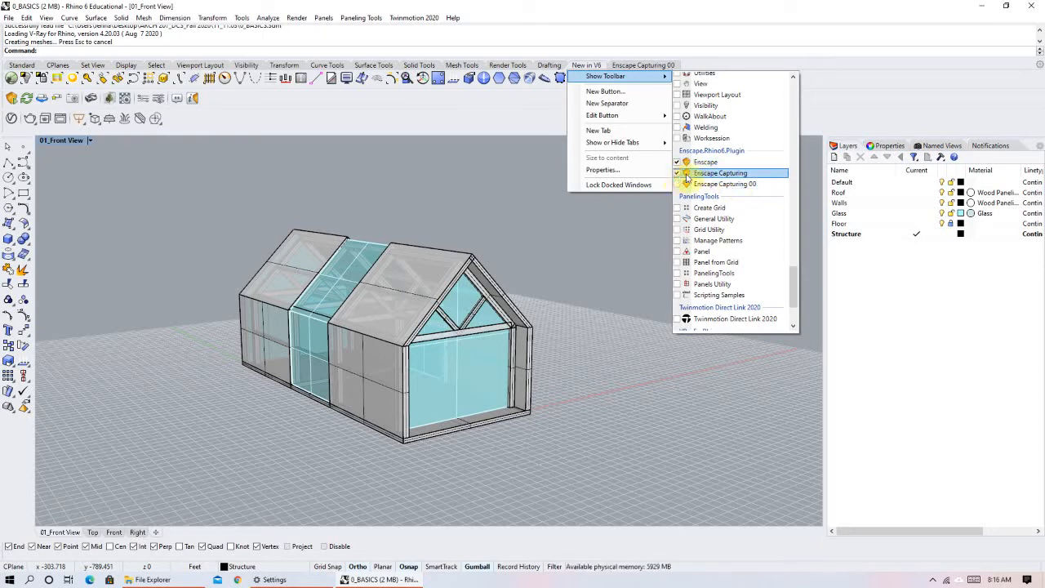
scroll(731, 182, "up", 12)
scroll(743, 189, "up", 12)
scroll(743, 188, "up", 2)
scroll(739, 172, "down", 5)
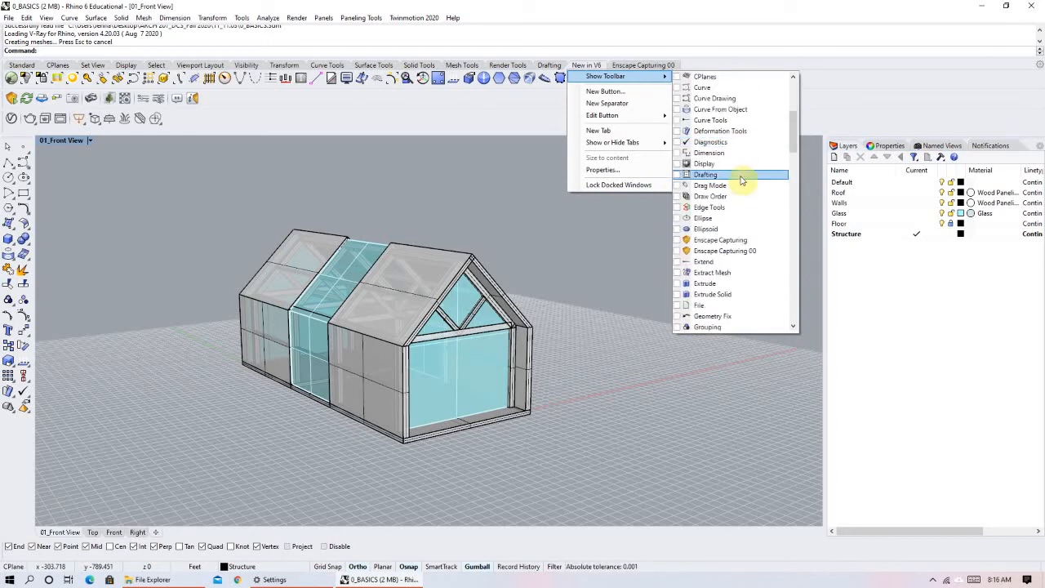
left_click(705, 242)
left_click(579, 65)
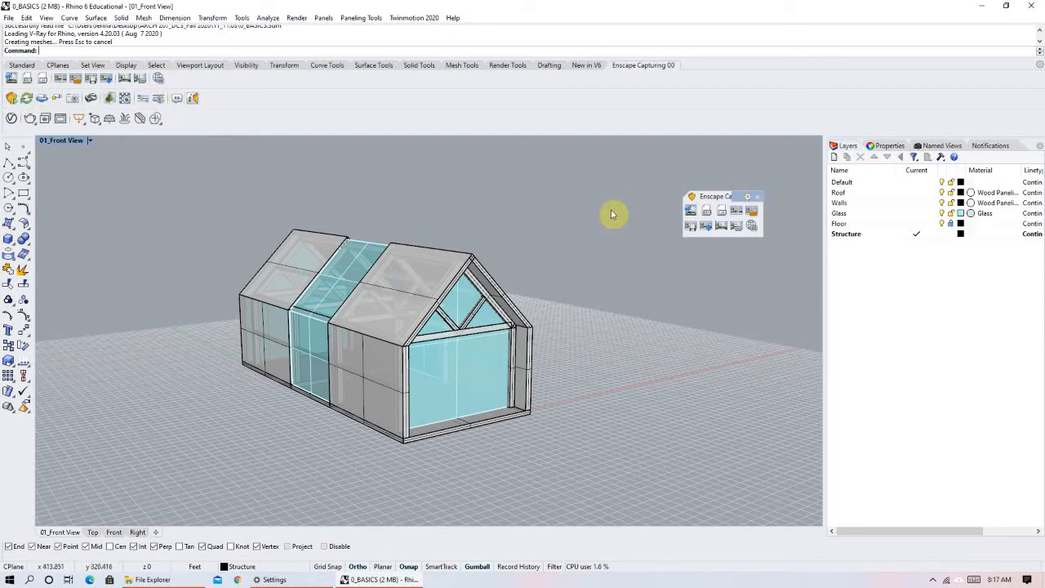
left_click(758, 197)
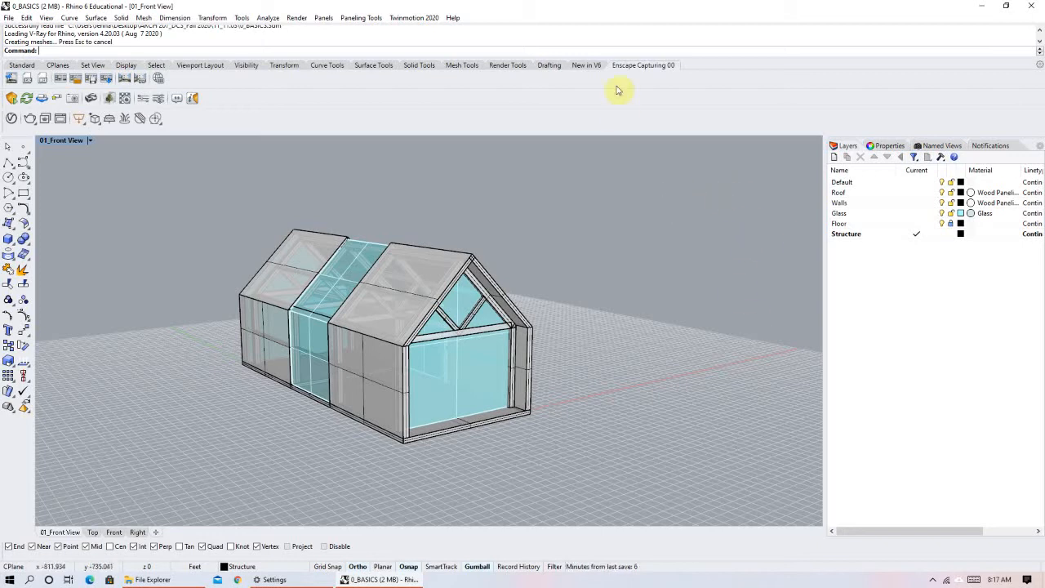
Dock the Enscape Capturing toolbar directly above the Enscape toolbar row, and remove it again.
right_click(643, 71)
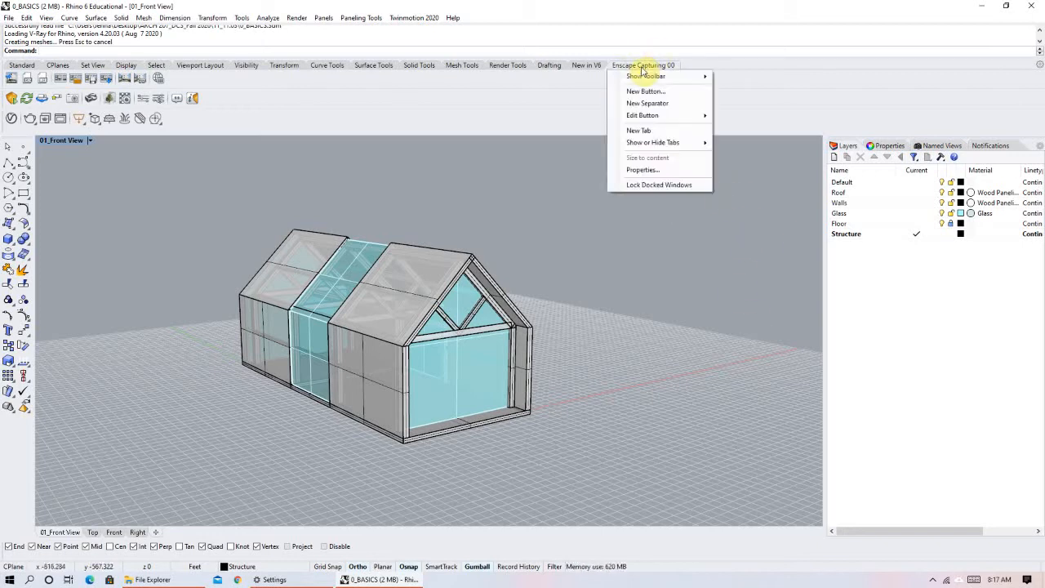
mouse_move(700, 76)
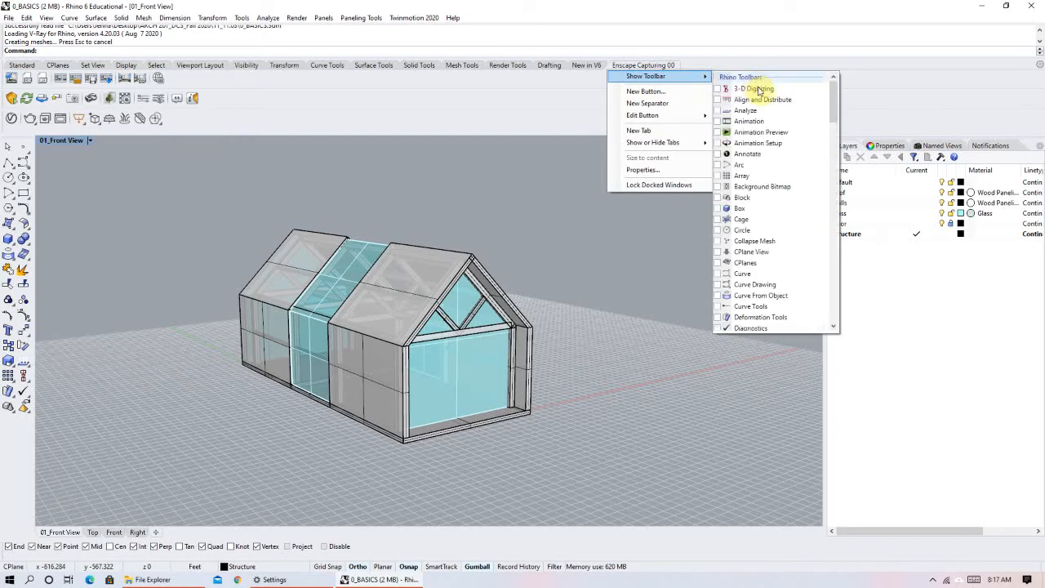
scroll(729, 226, "down", 5)
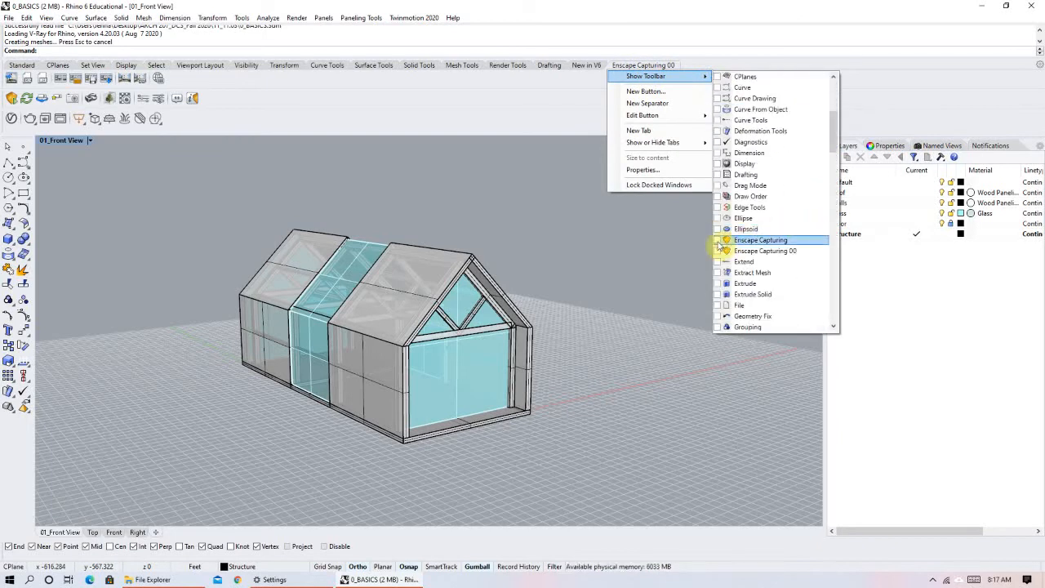
left_click(923, 100)
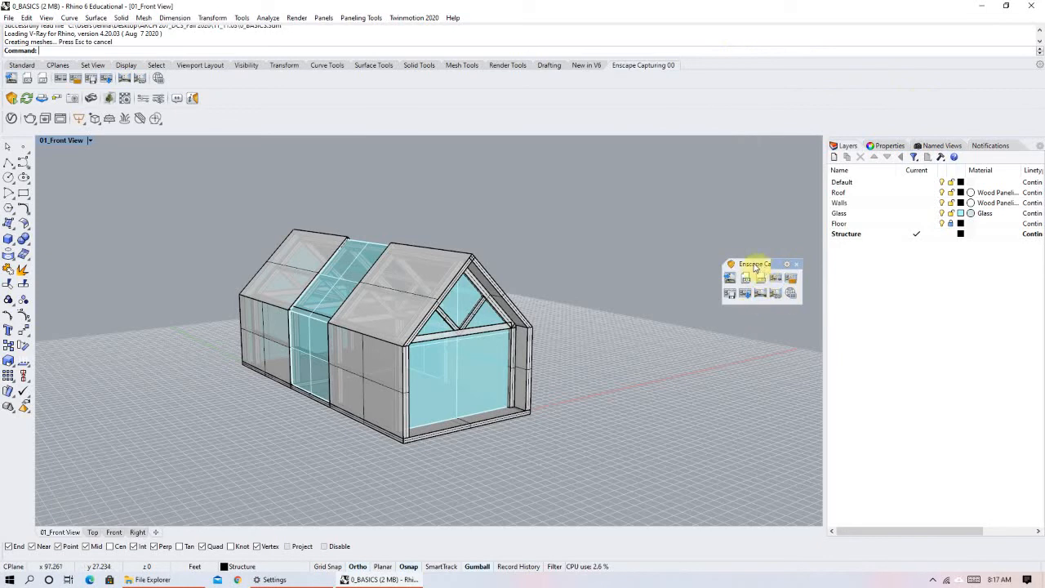
left_click_drag(774, 262, 287, 89)
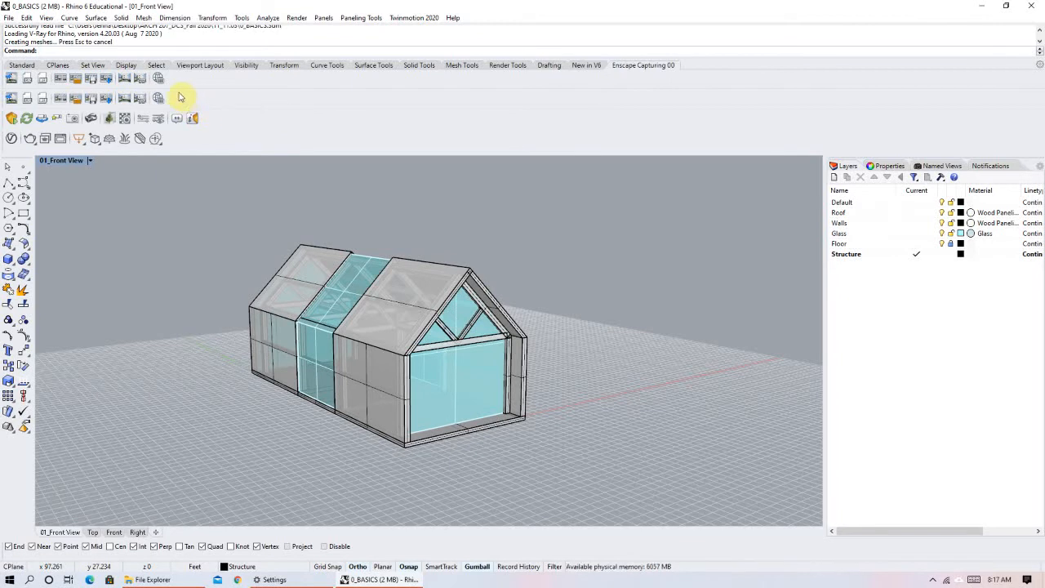
left_click_drag(9, 100, 612, 155)
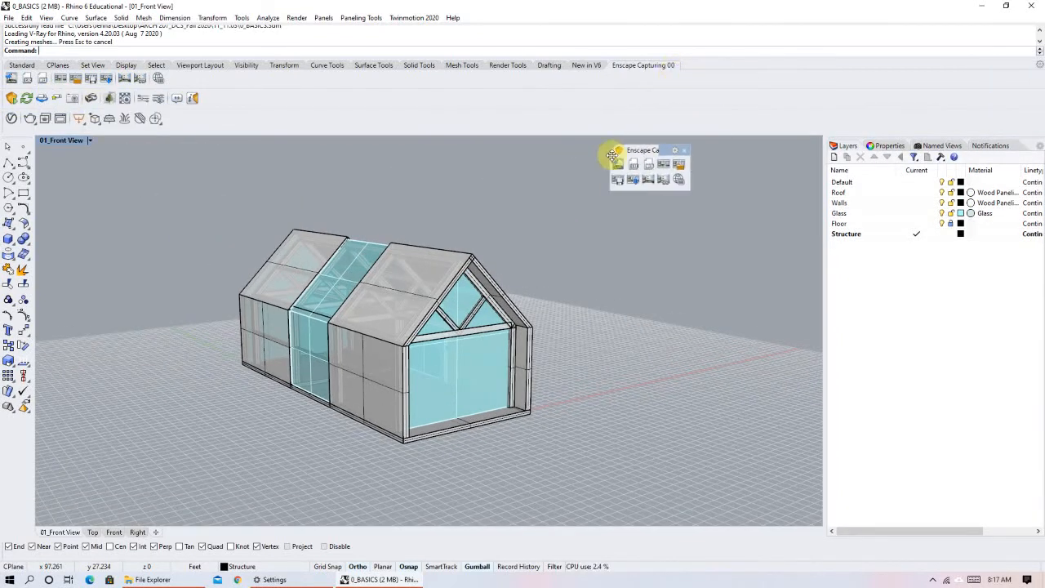
left_click(685, 150)
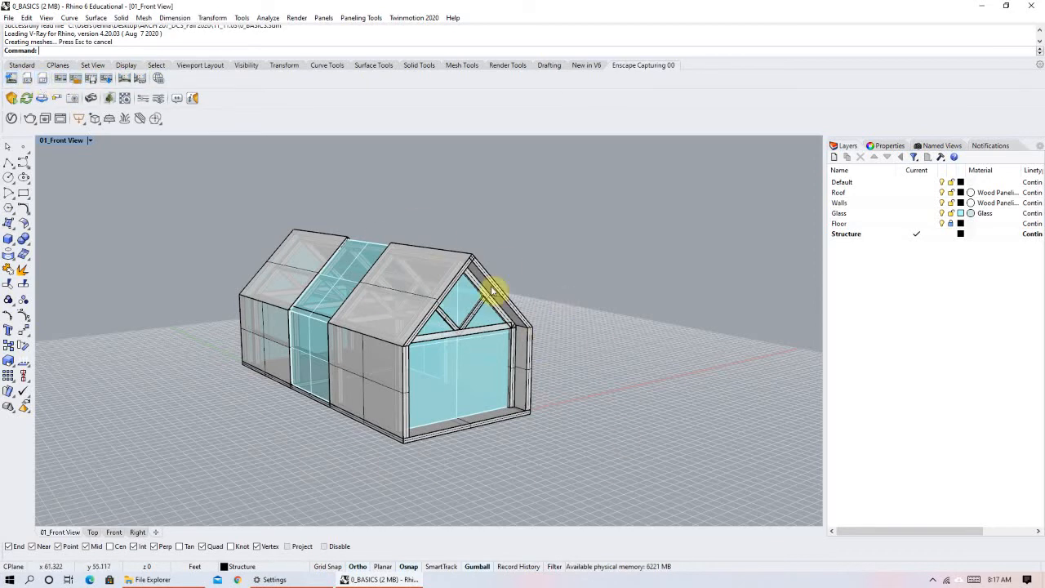
Make Default the current layer.
left_click(918, 182)
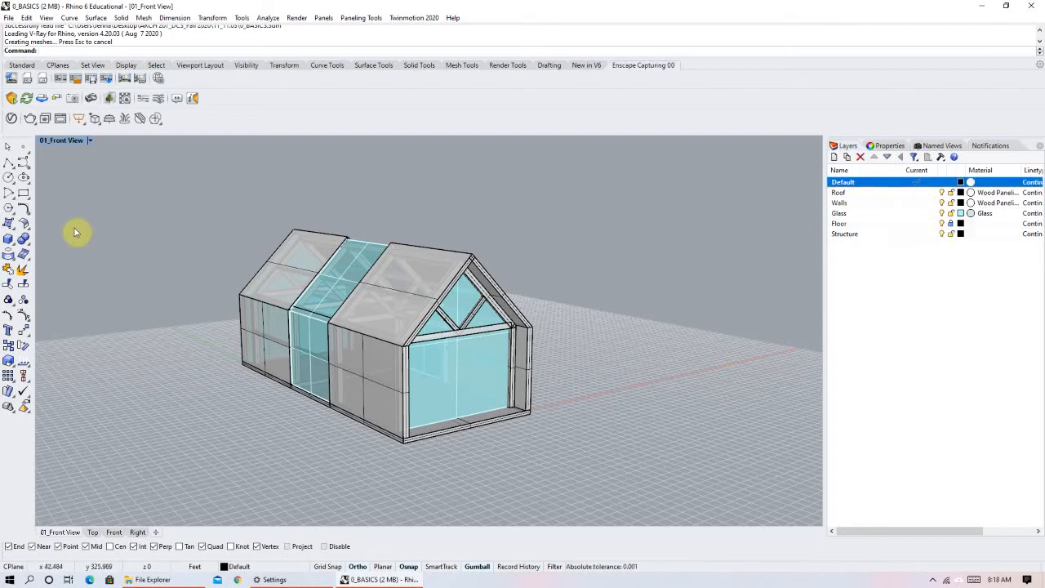
Draw a trial box on the ground beside the house's glazed front, and delete it.
left_click(9, 239)
left_click(582, 402)
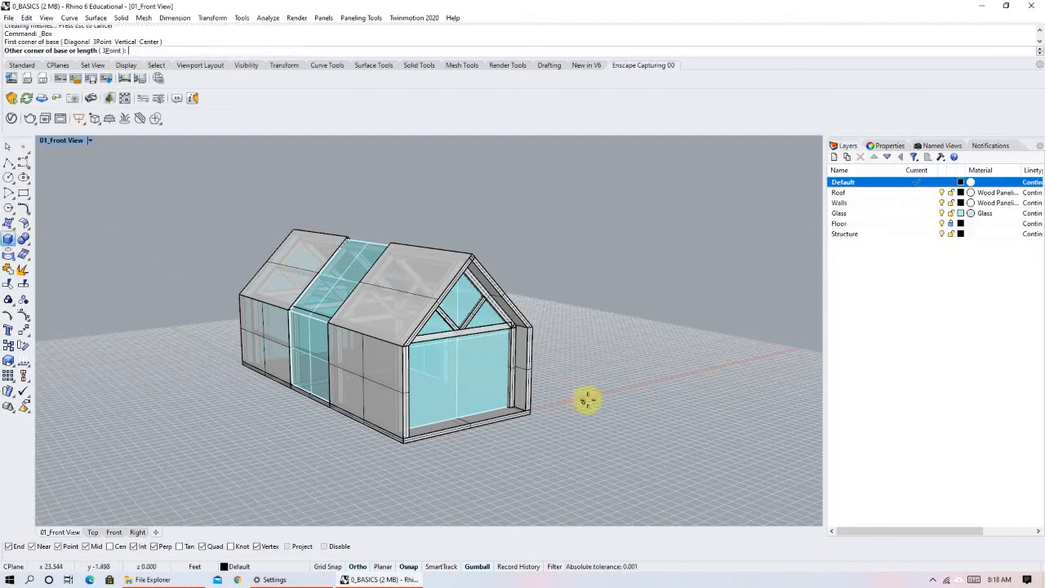
left_click(601, 341)
left_click(604, 242)
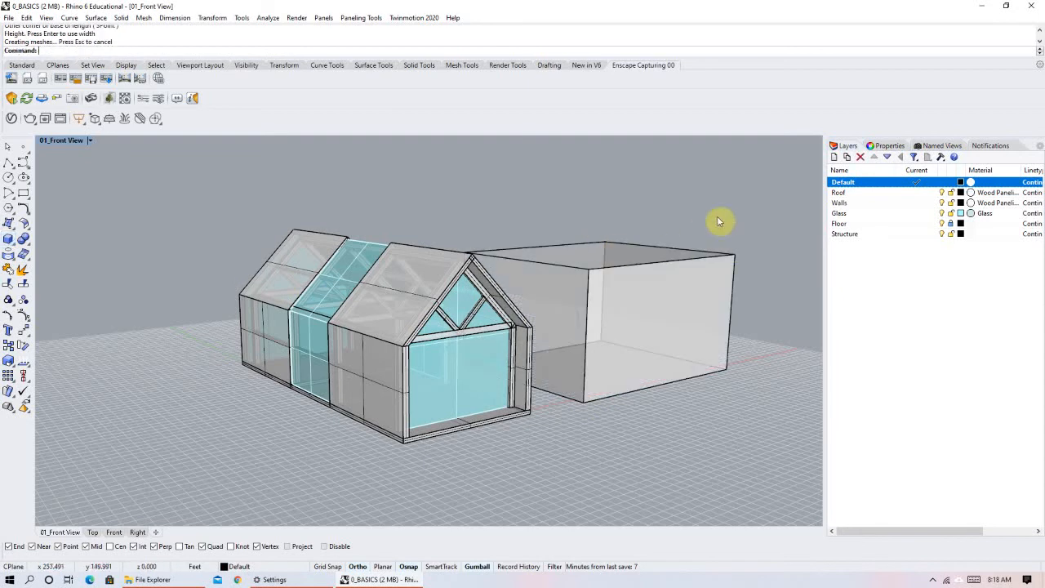
left_click(571, 252)
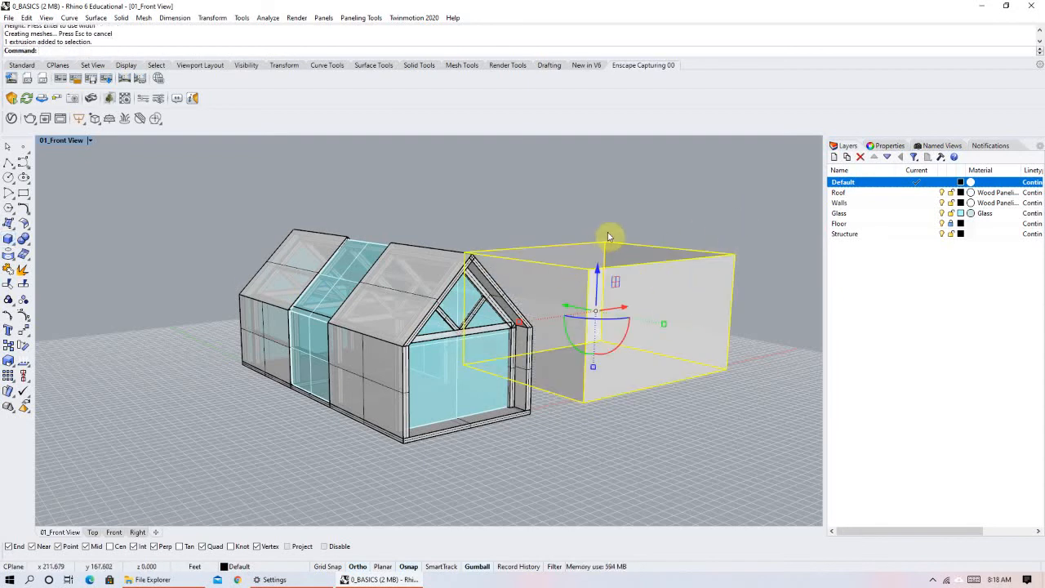
key("Delete")
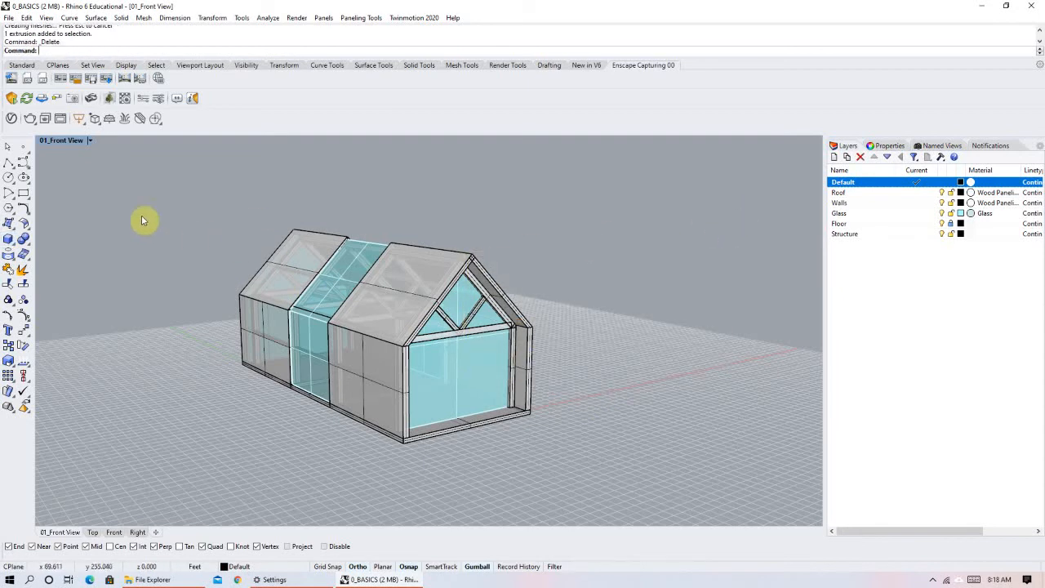
Launch the Enscape render window for the house model with the EnscapeStartCommand command.
left_click(10, 100)
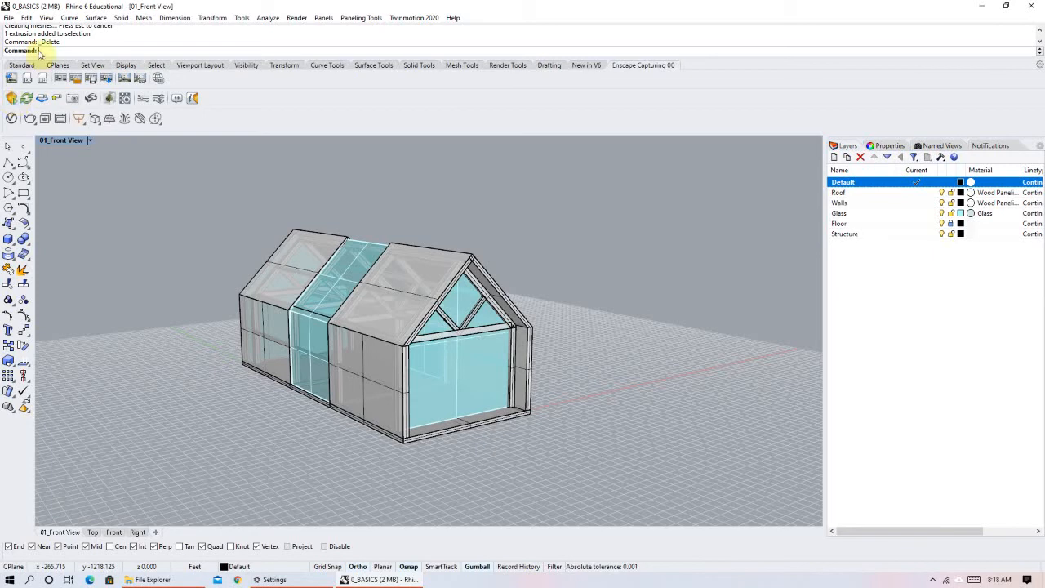
type("Enscape")
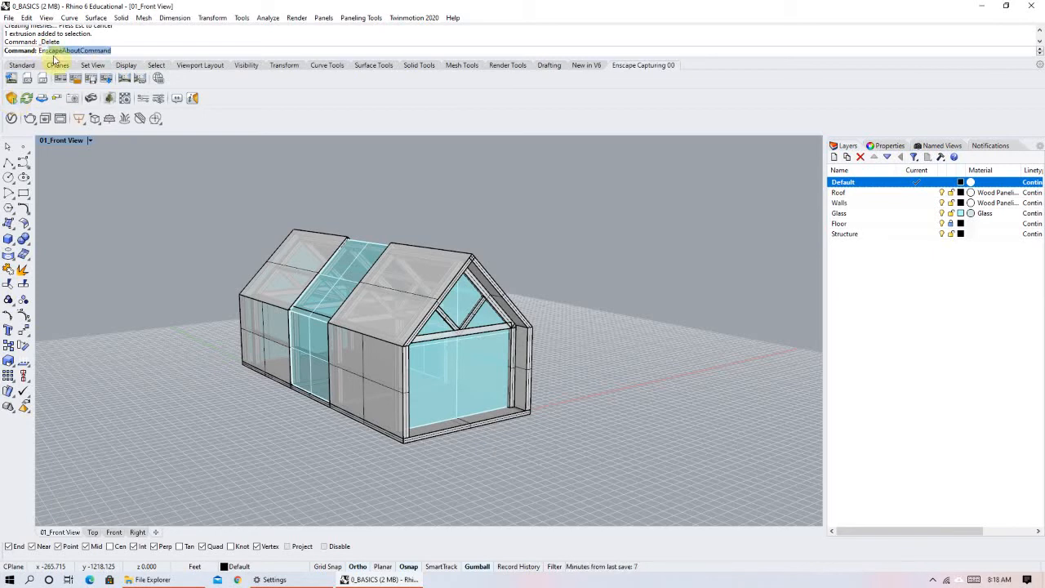
type("sc")
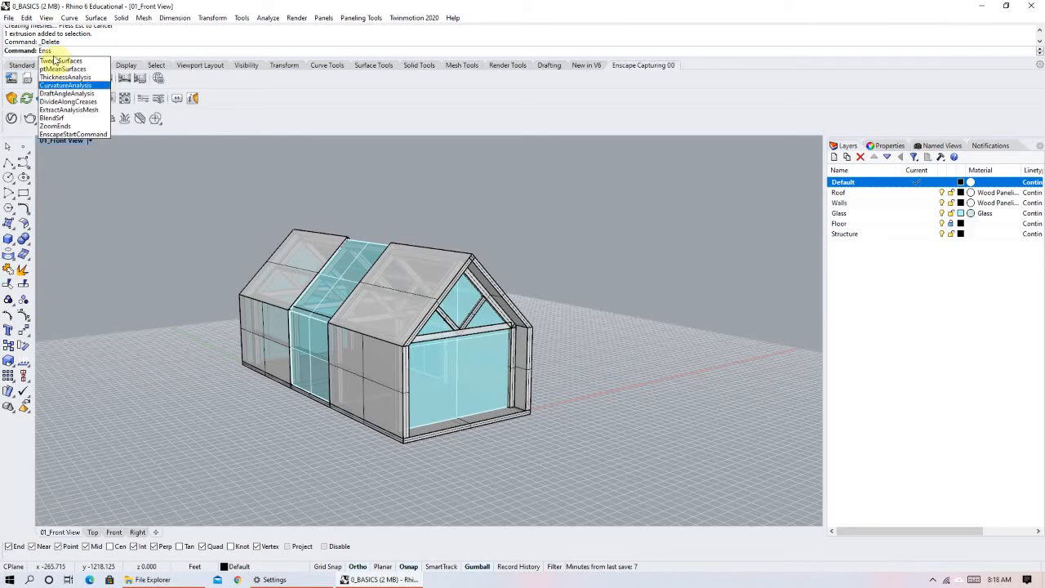
key("BackSpace")
key("BackSpace")
type("cape")
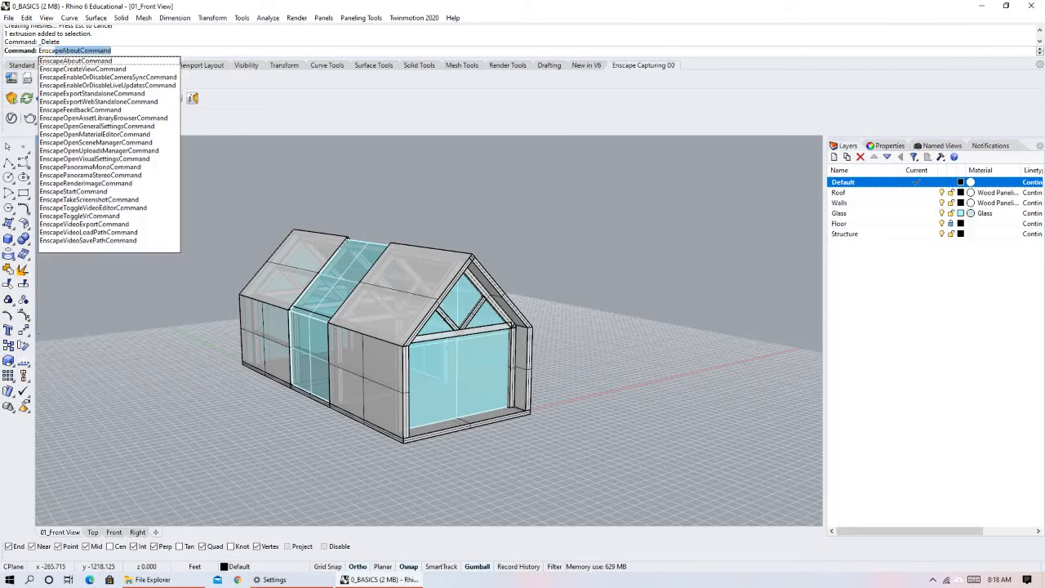
type("Star")
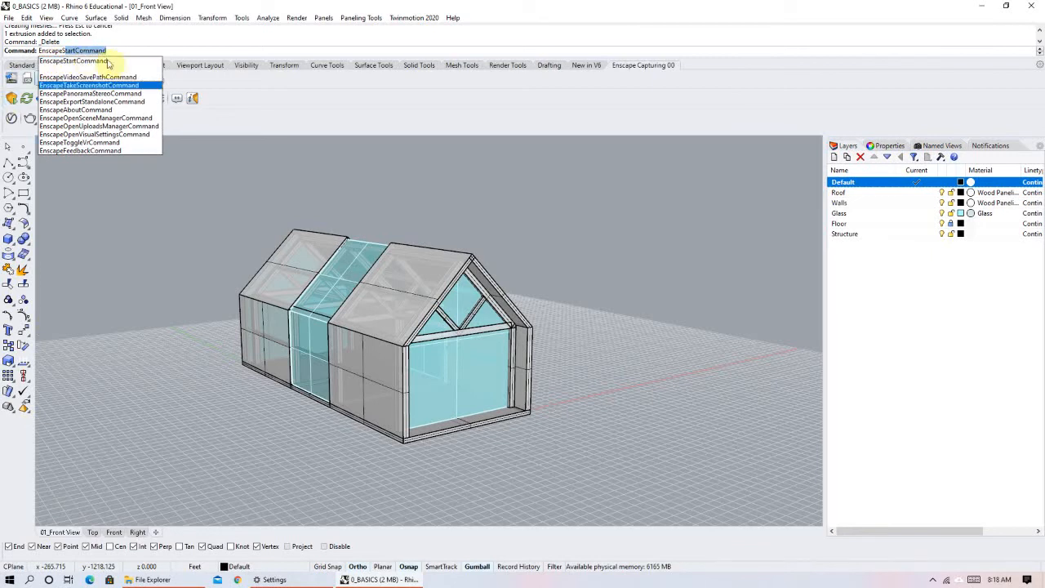
key("Return")
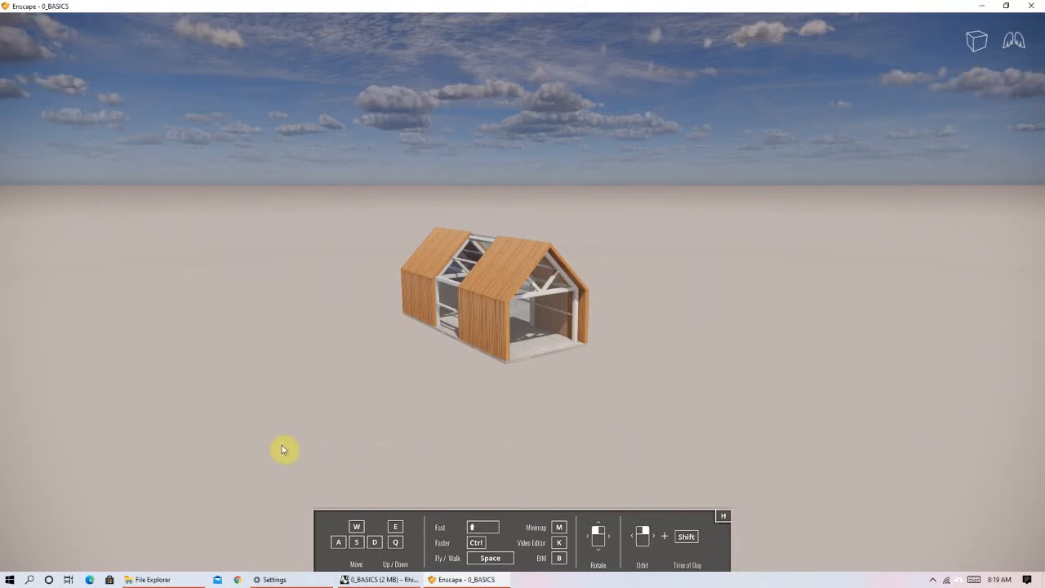
Examine the rendered house from its front, back and long sides in the Enscape window.
right_click_drag(423, 367, 572, 377)
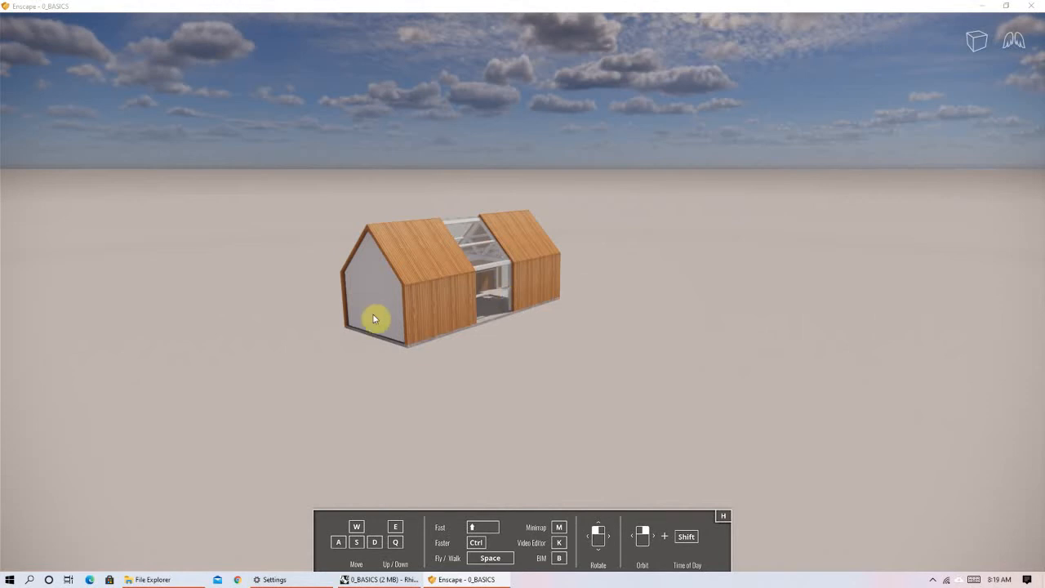
right_click_drag(417, 310, 317, 392)
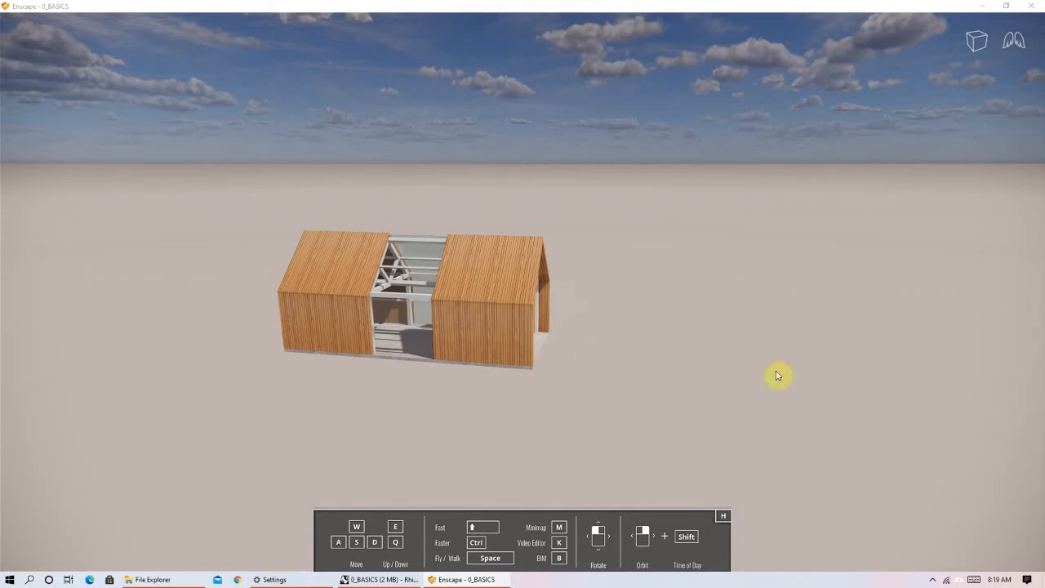
right_click_drag(768, 371, 663, 357)
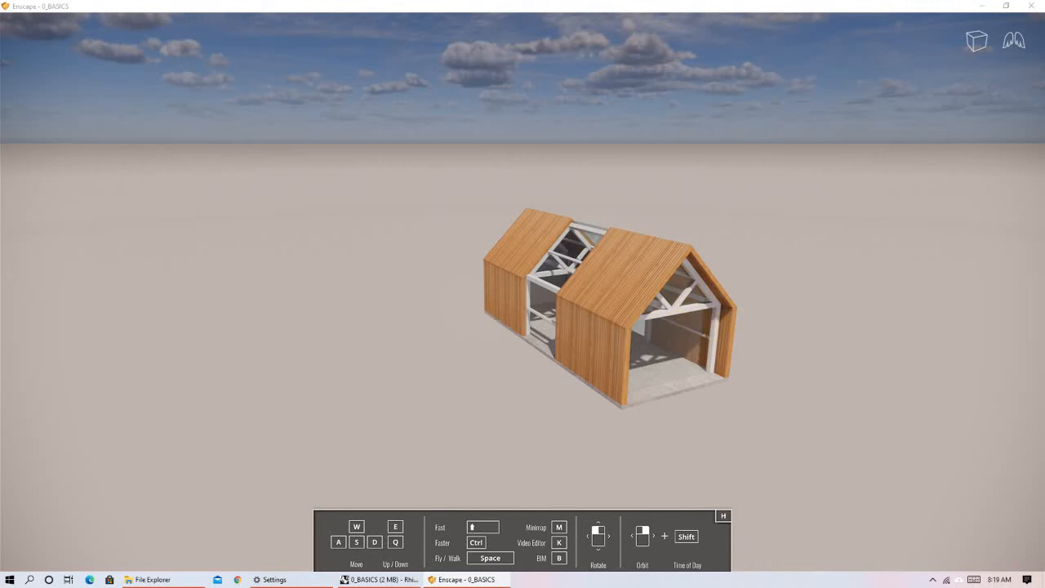
right_click_drag(734, 317, 605, 318)
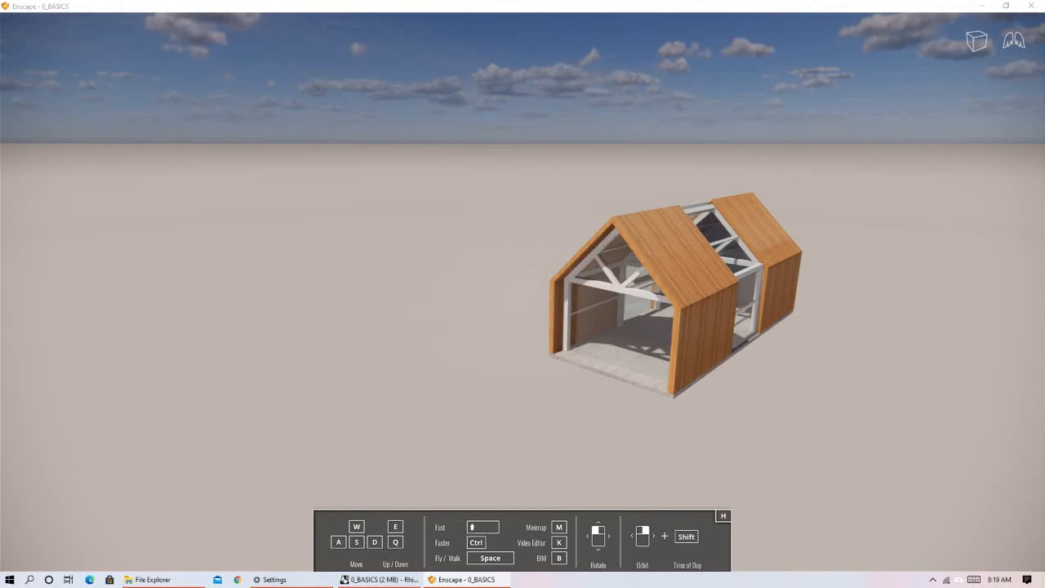
Examine the rendered house from both front corners in the Enscape window, orbiting, sidestepping and moving nearer and farther.
right_click_drag(833, 259, 776, 266)
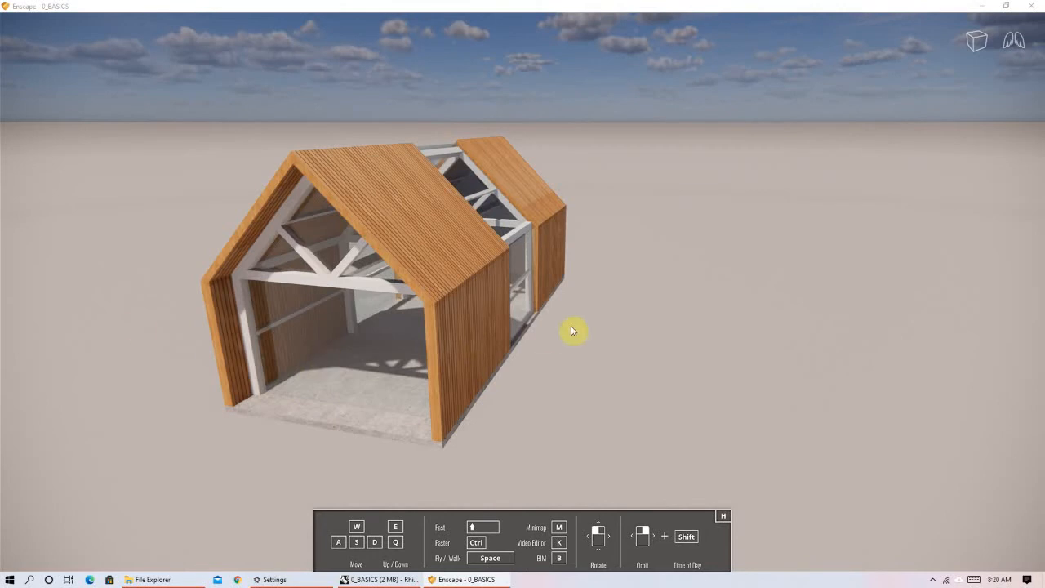
right_click_drag(595, 340, 694, 376)
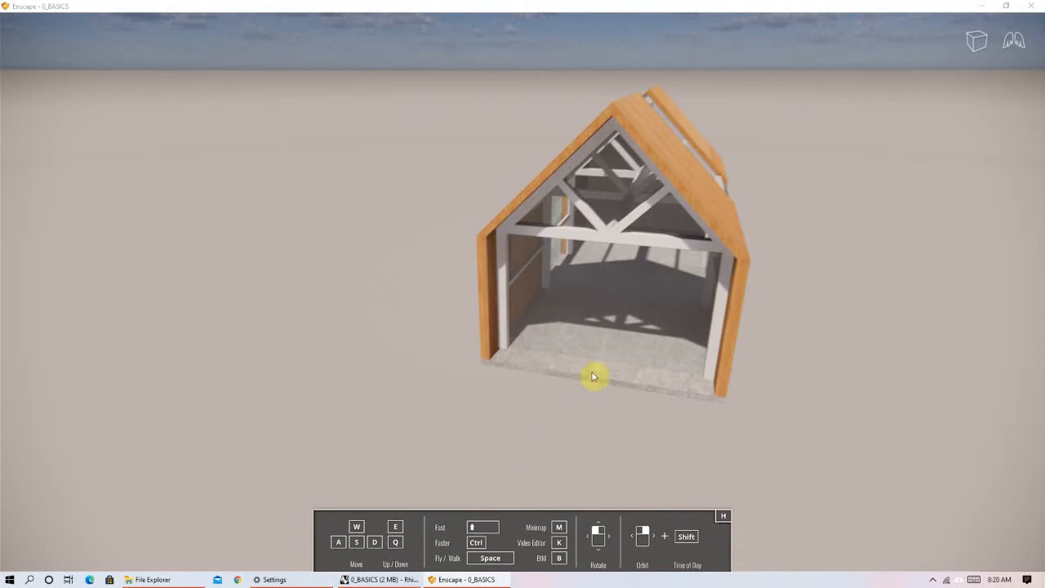
left_click_drag(559, 393, 641, 362)
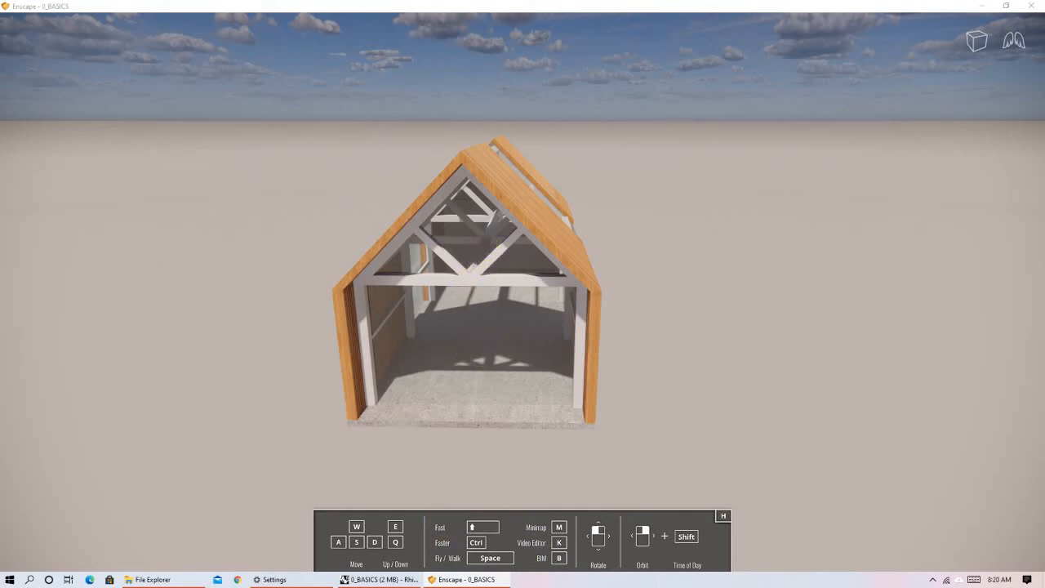
right_click_drag(413, 368, 514, 365)
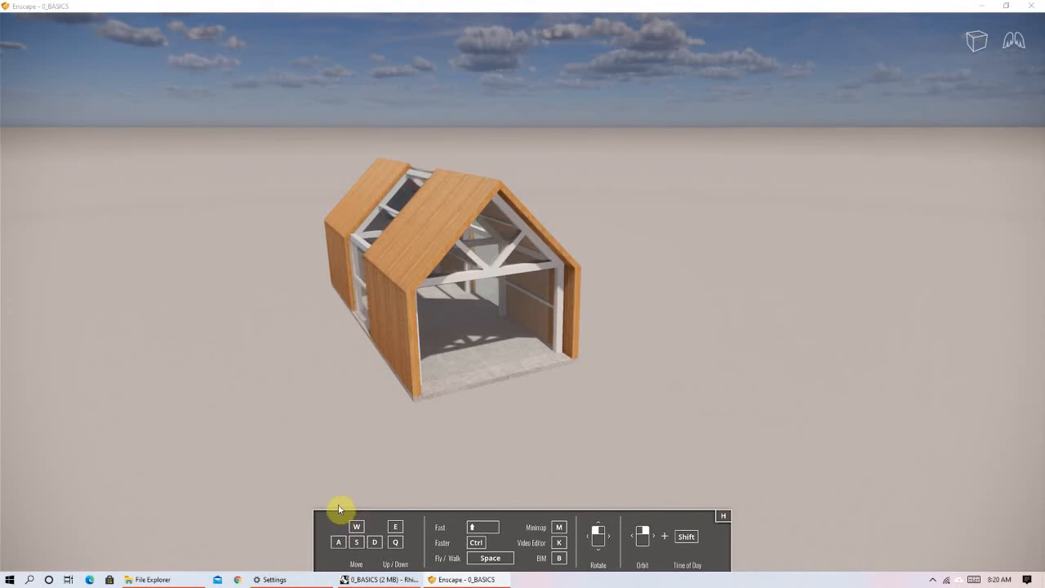
key("a")
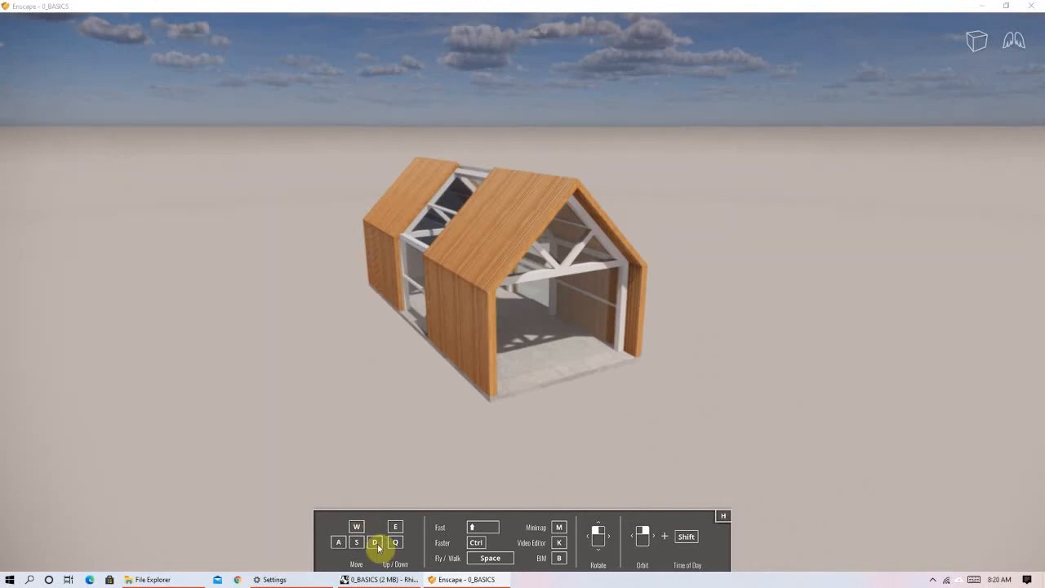
key("d")
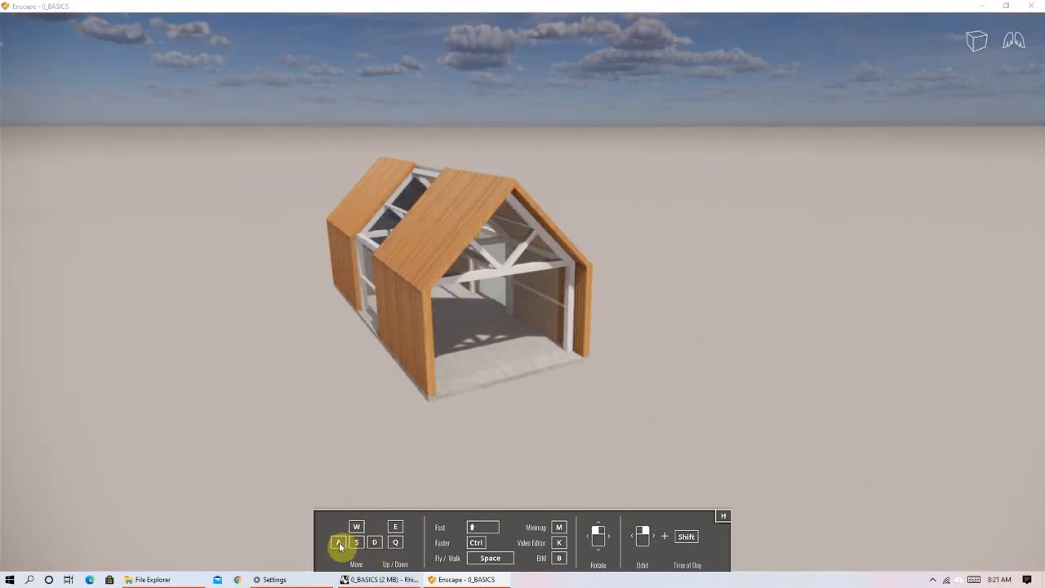
key("a")
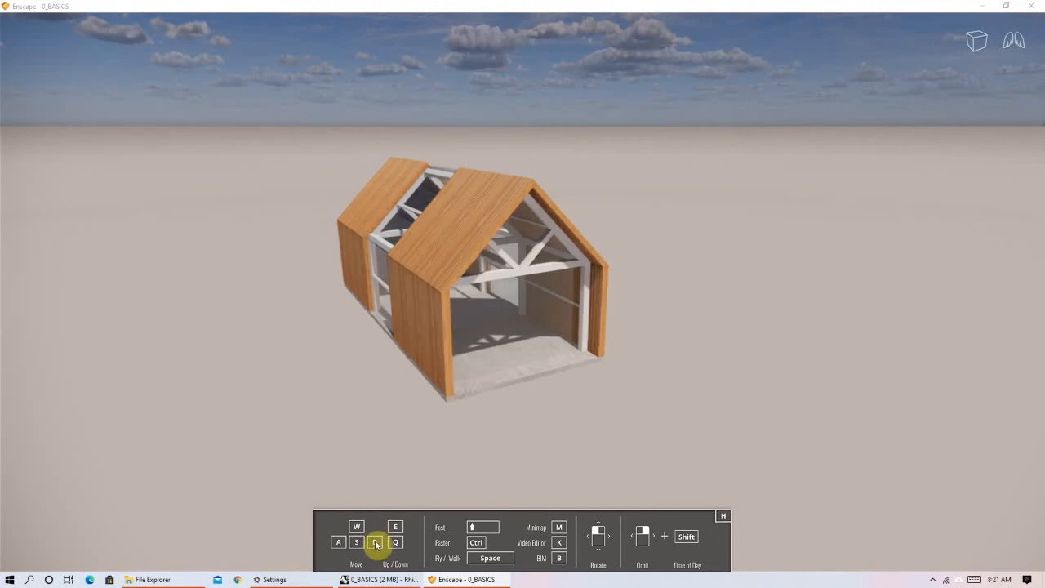
key("d")
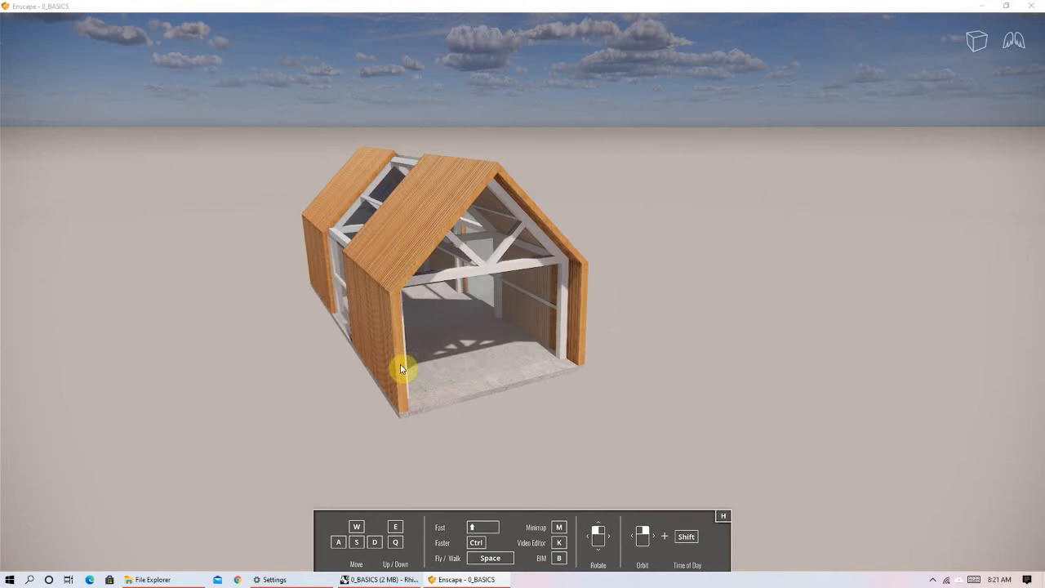
scroll(401, 370, "down", 2)
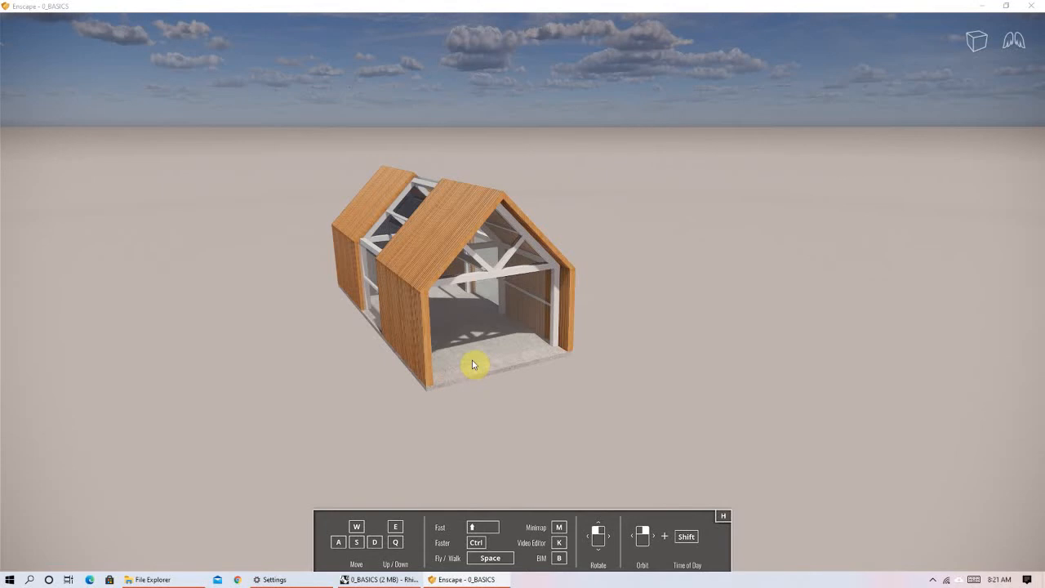
middle_click_drag(471, 332, 458, 242)
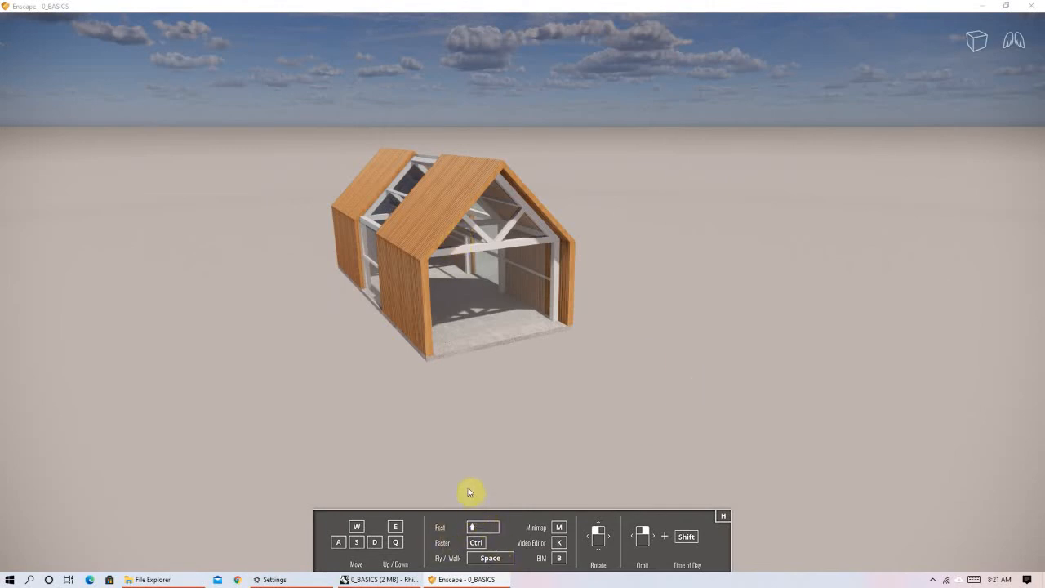
Approach the house's open gable front in the render and examine it from different side positions and eye heights.
key("w")
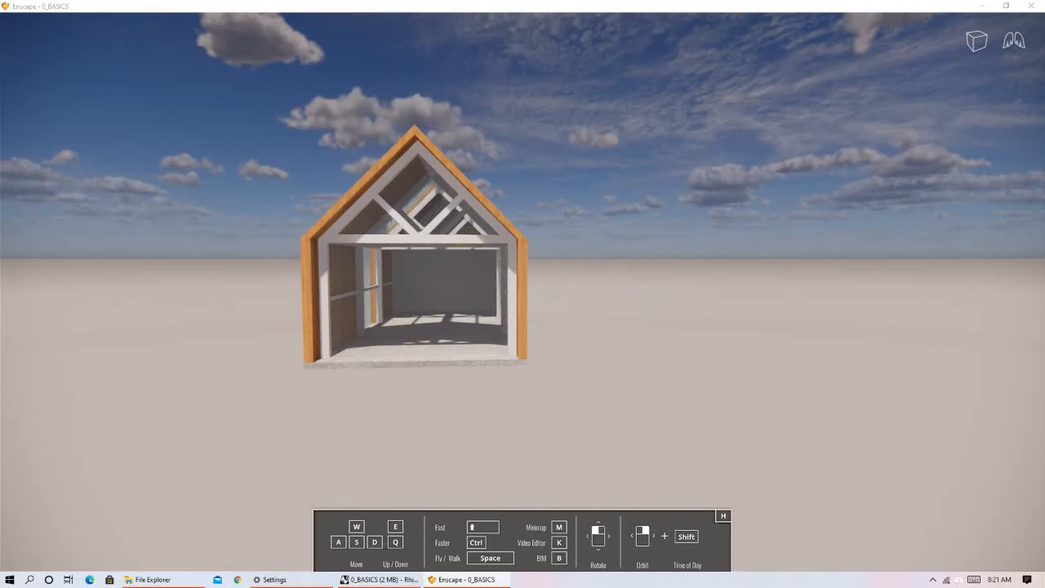
key("w")
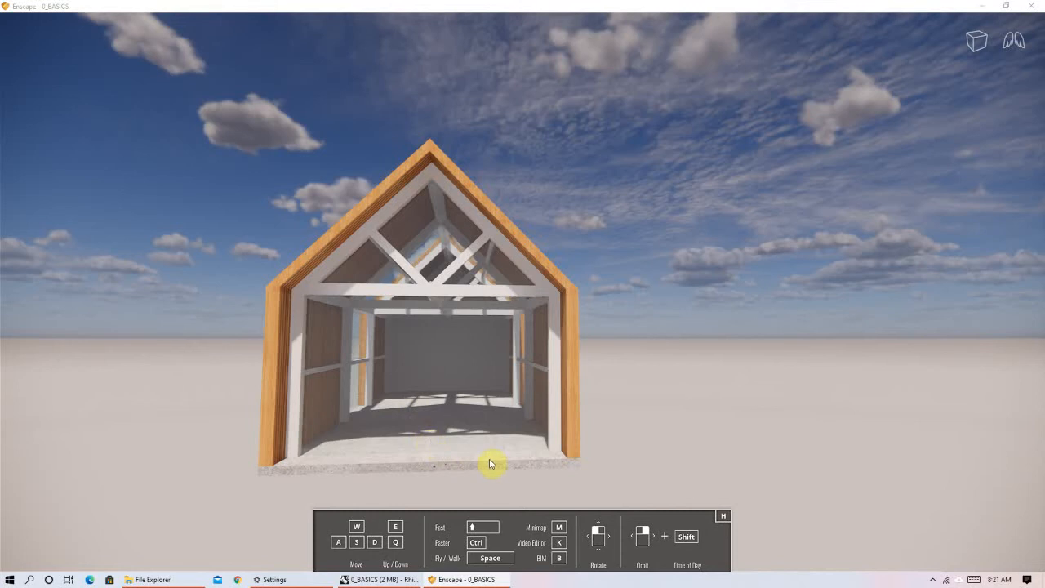
key("a")
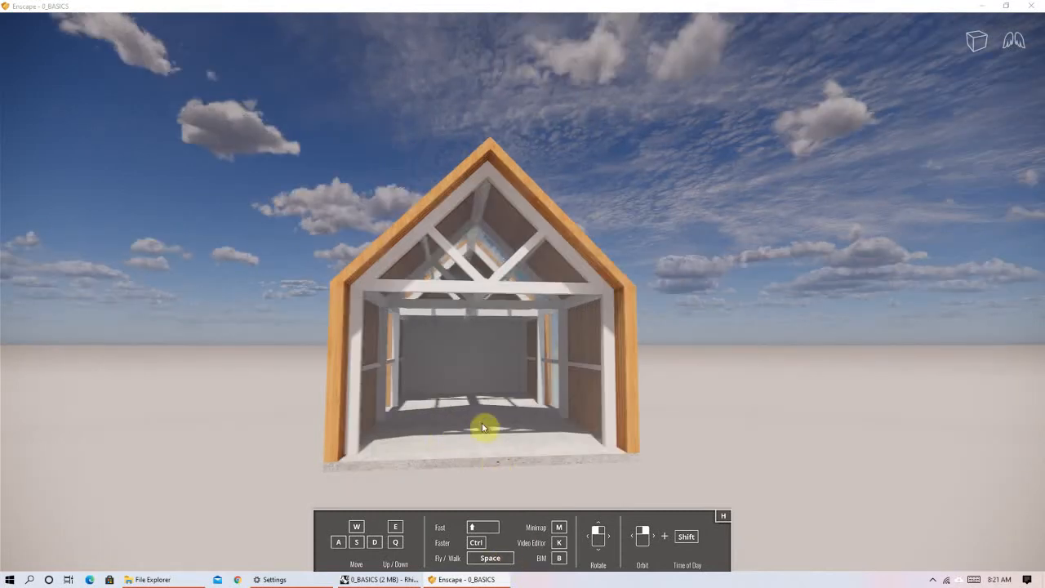
key("d")
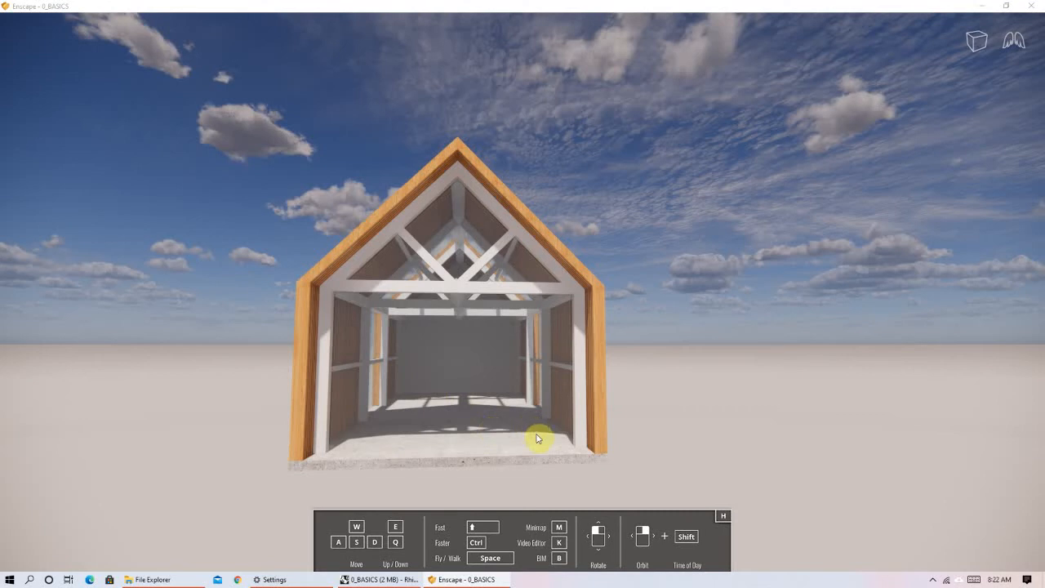
key("d")
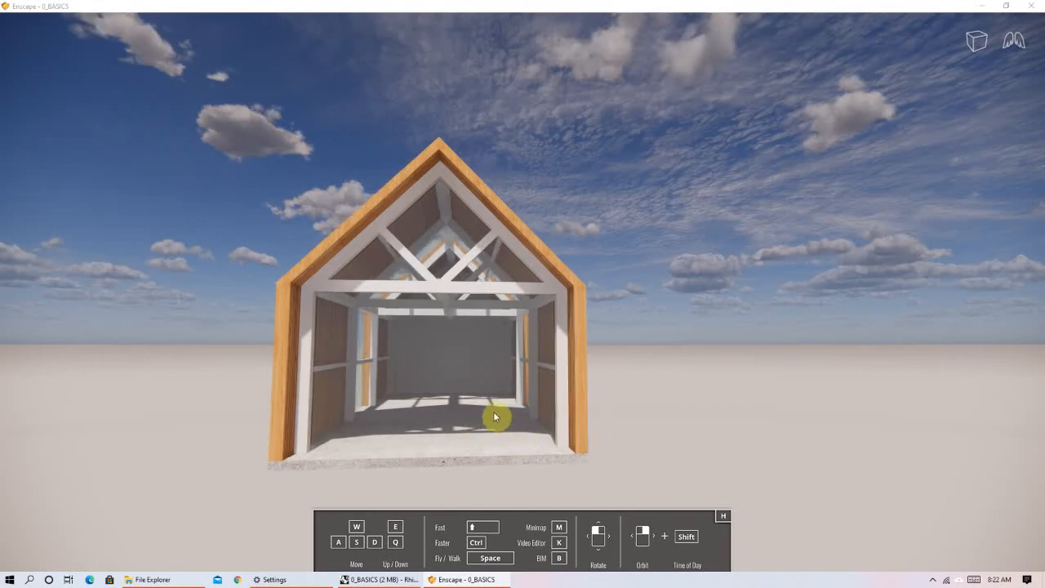
key("q")
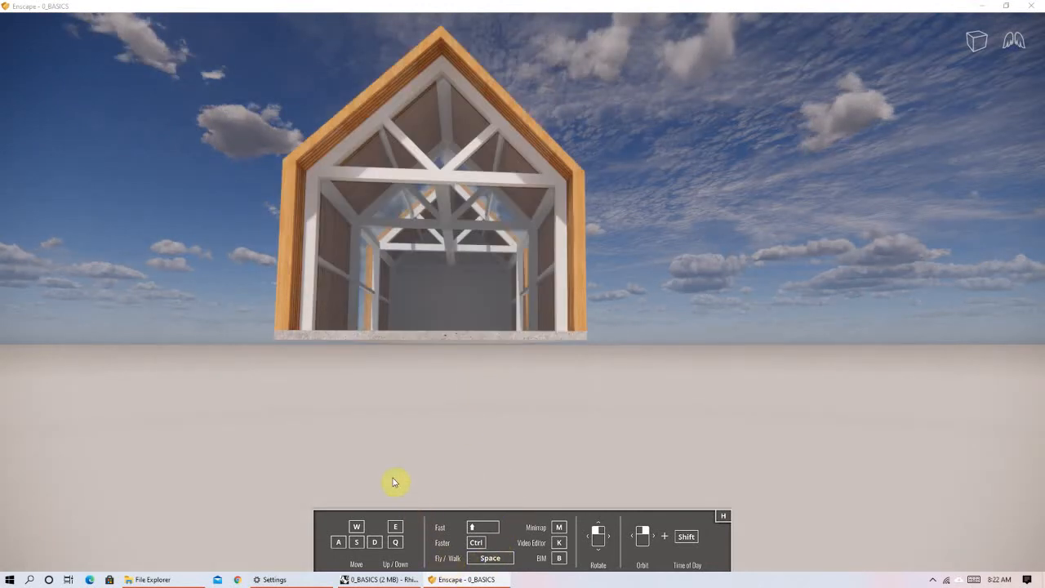
key("e")
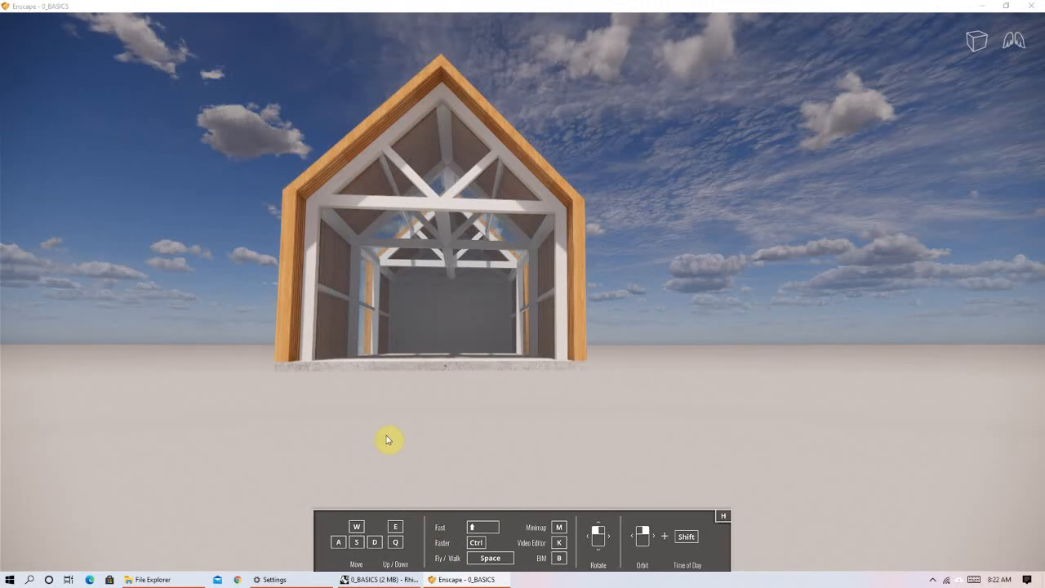
right_click_drag(393, 245, 482, 294)
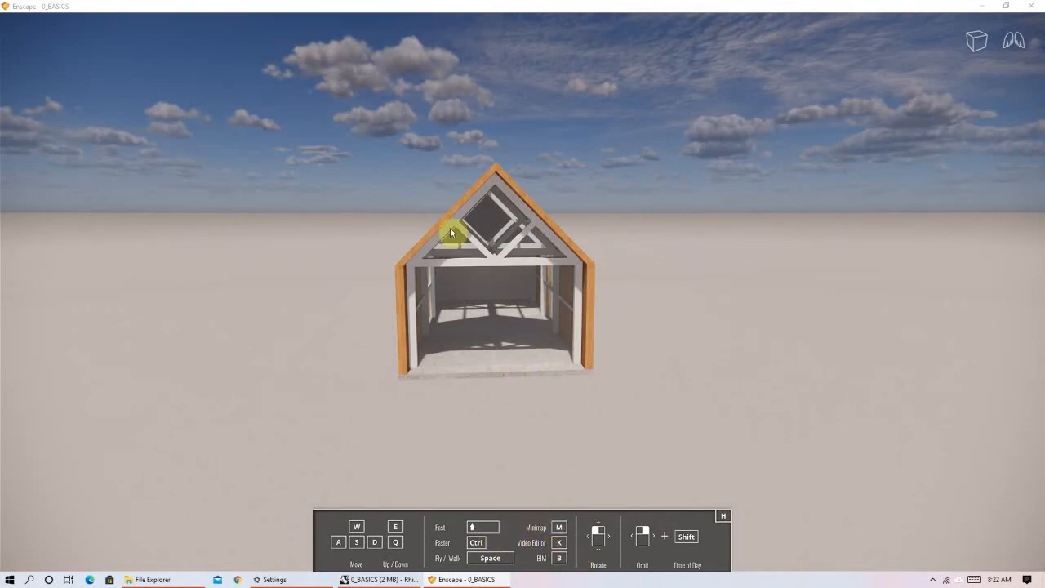
right_click_drag(513, 363, 559, 333)
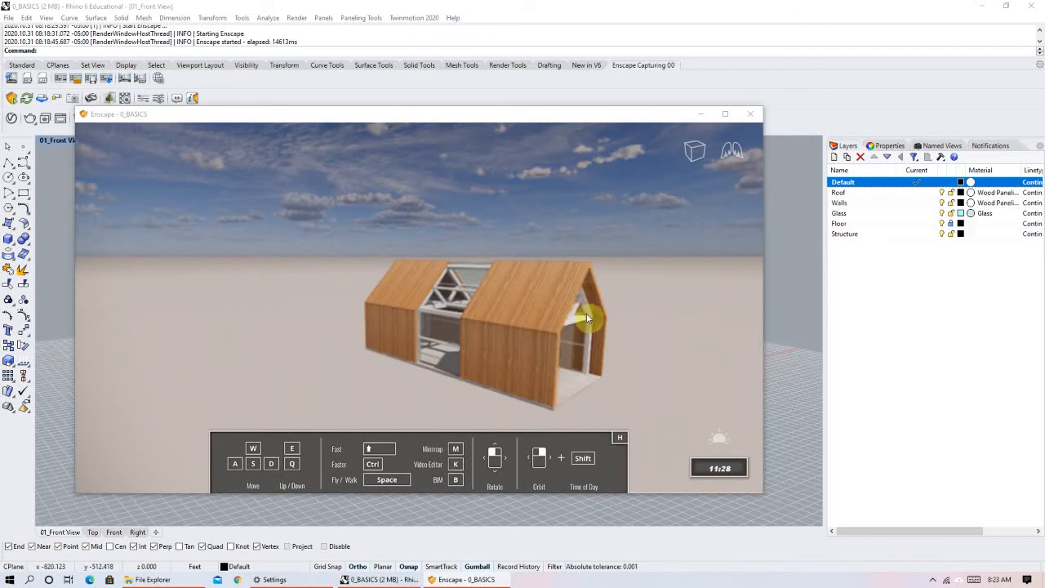
Turn the render to a corner view of the house and place the Enscape window beside the modelled house in Rhino.
right_click_drag(573, 316, 557, 316)
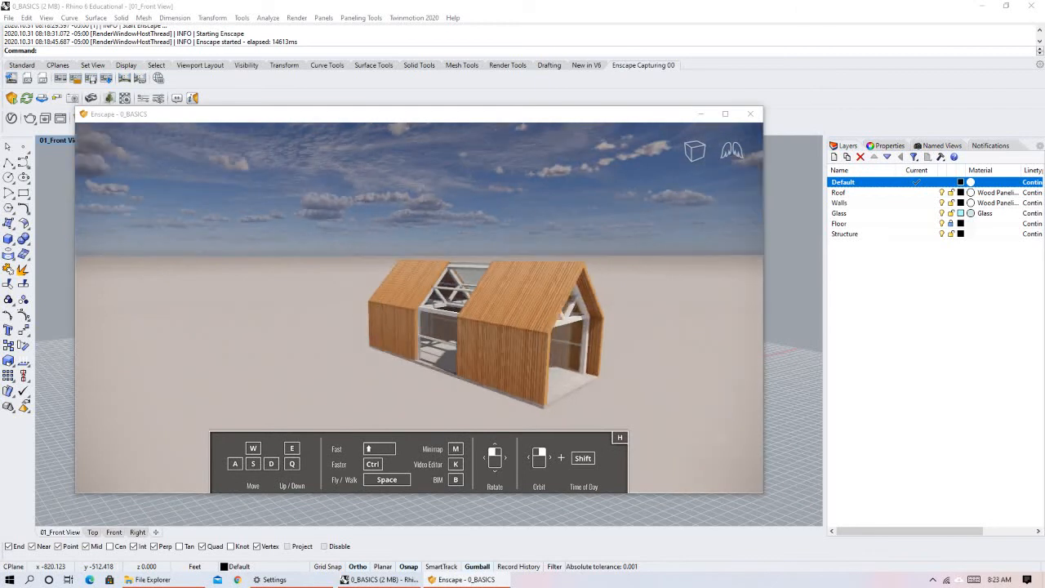
middle_click_drag(642, 334, 574, 334)
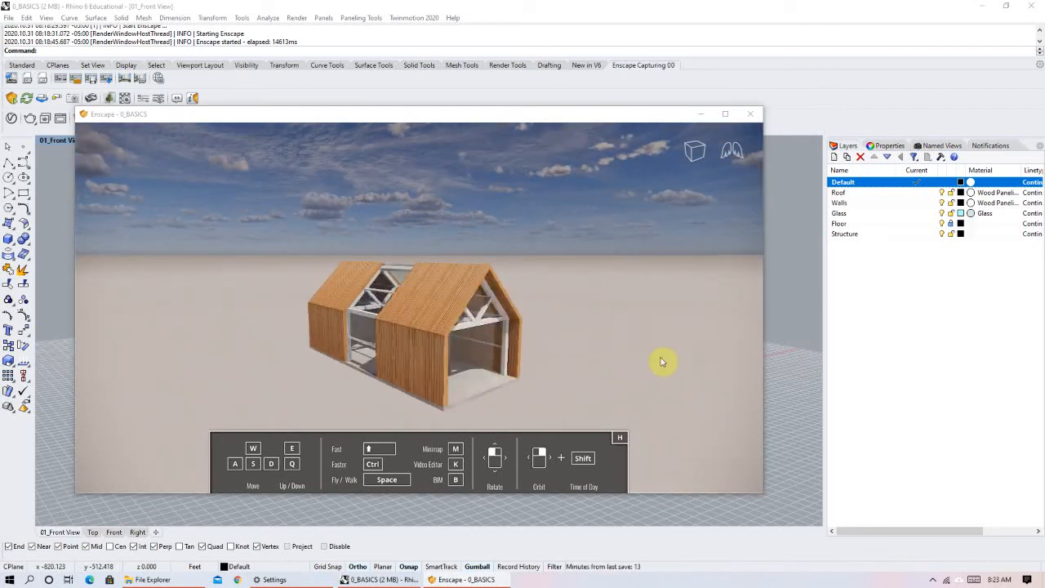
right_click_drag(502, 404, 500, 364)
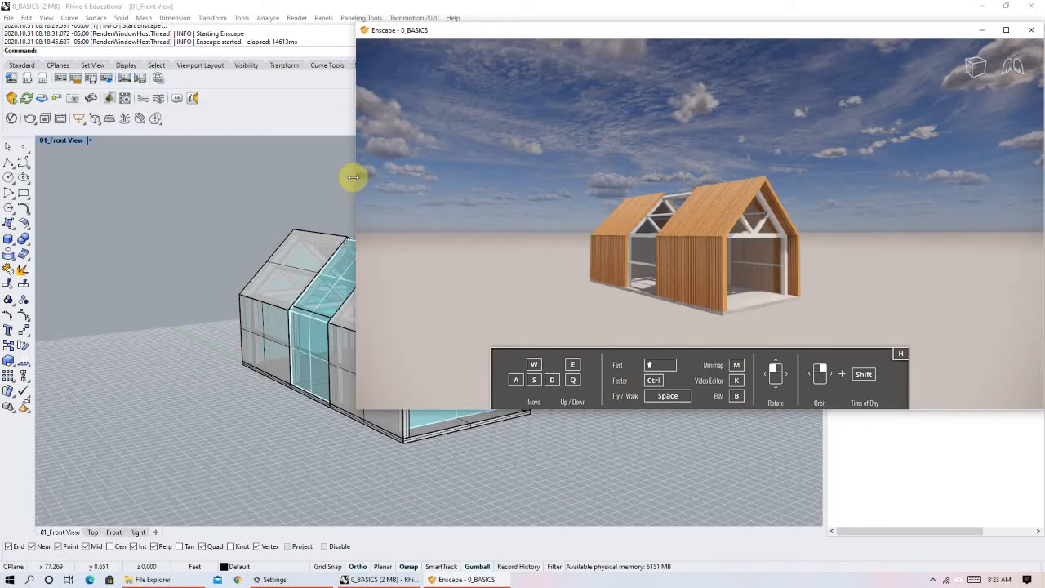
left_click_drag(353, 177, 594, 167)
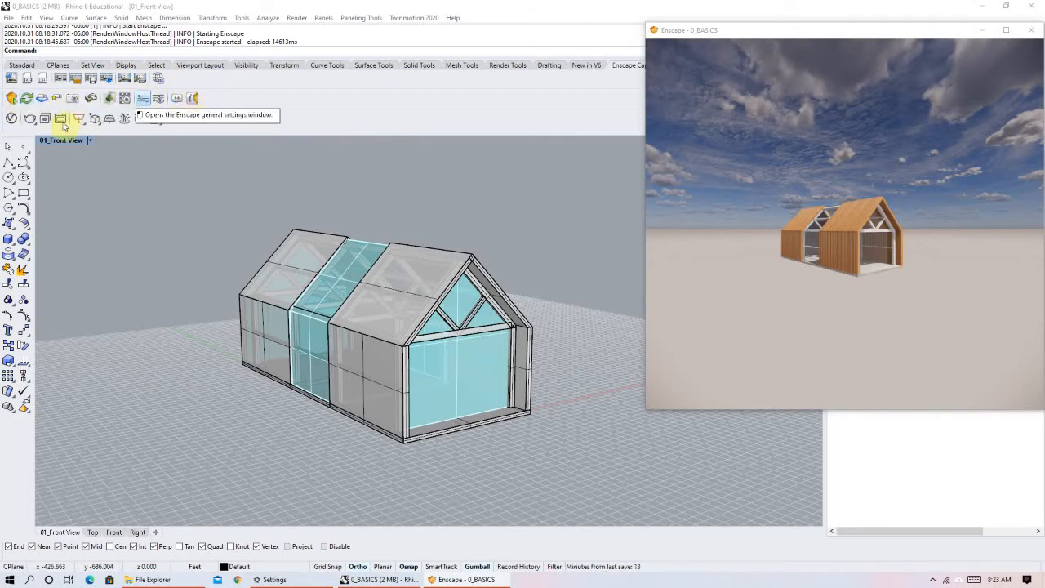
Disable Enscape live updates and draw a large box on the ground beside the house's glazed front.
left_click(27, 100)
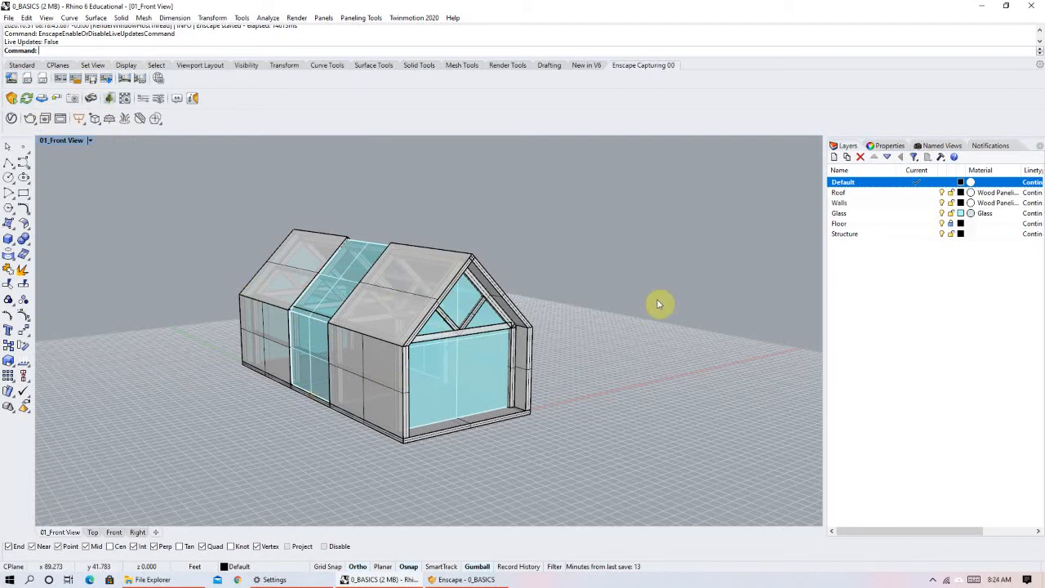
left_click(8, 239)
left_click(574, 397)
left_click(645, 355)
left_click(641, 241)
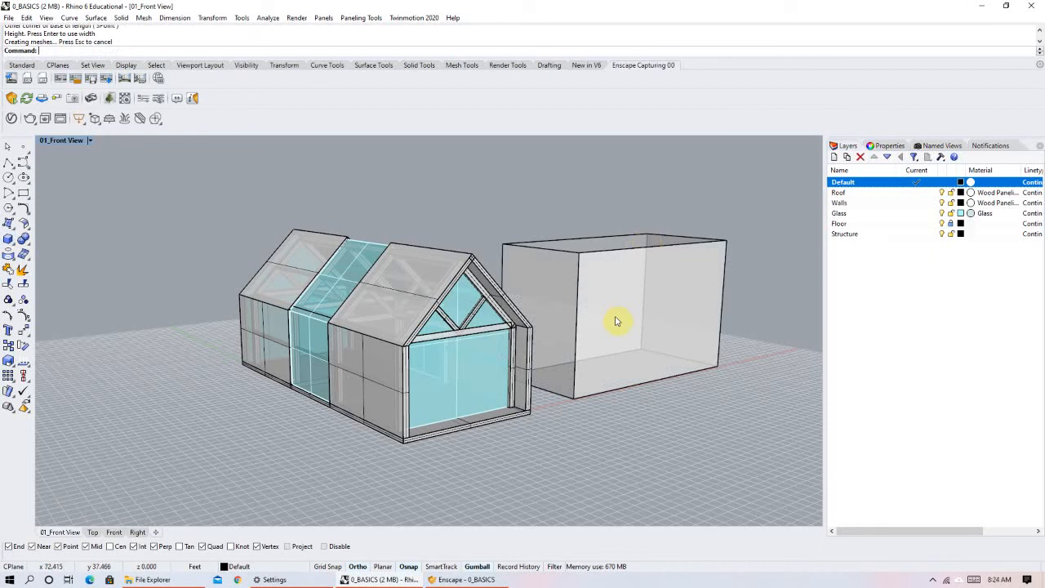
Check the Enscape render for the new box, re-enable live updates, and bring the render window back to compare.
left_click(466, 579)
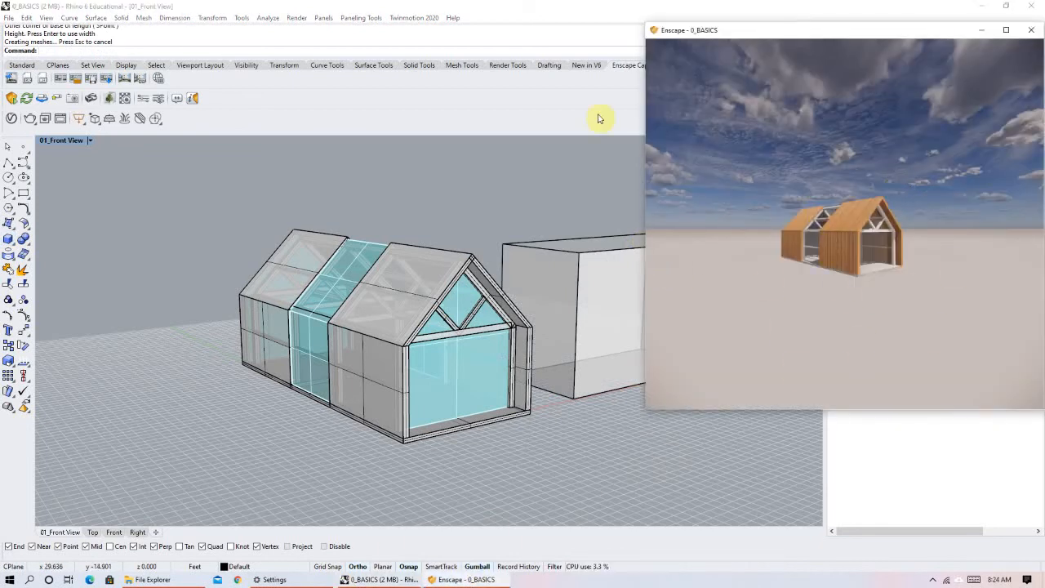
left_click(42, 98)
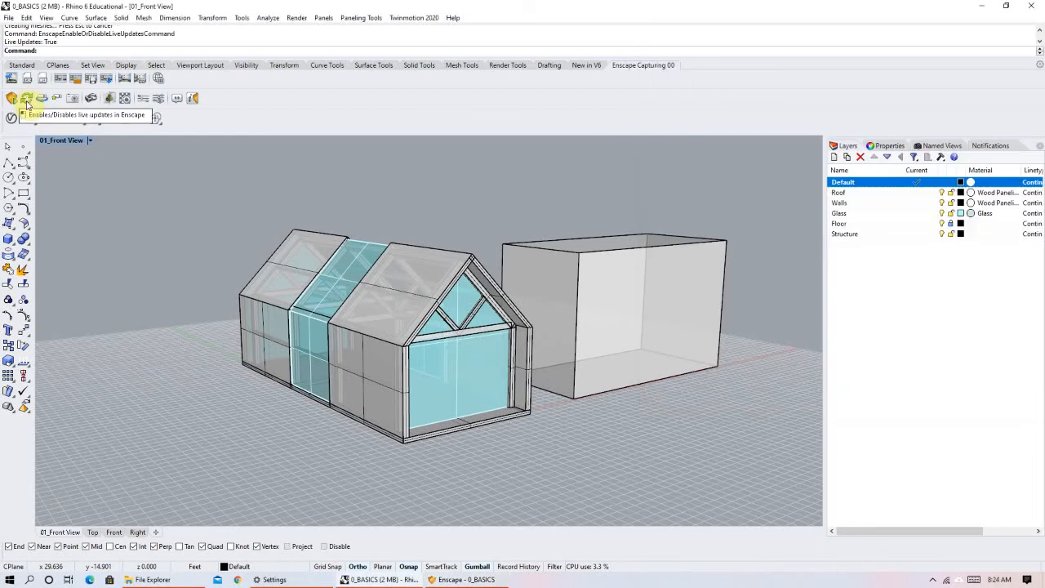
left_click(466, 579)
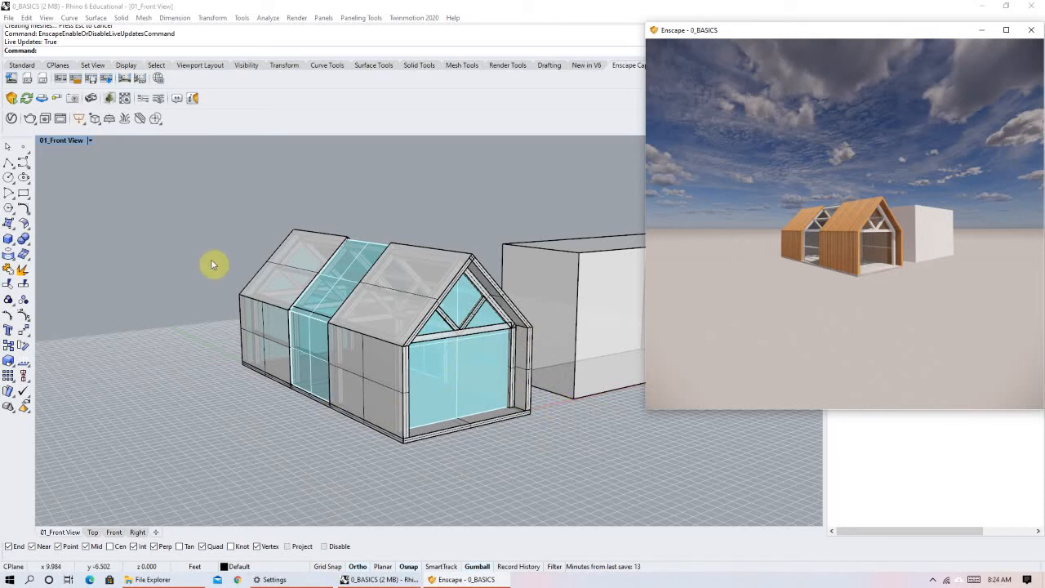
Move the box behind the house, check the Enscape render, and move the box back out beside the house.
left_click(524, 260)
left_click_drag(591, 299, 433, 268)
left_click(469, 580)
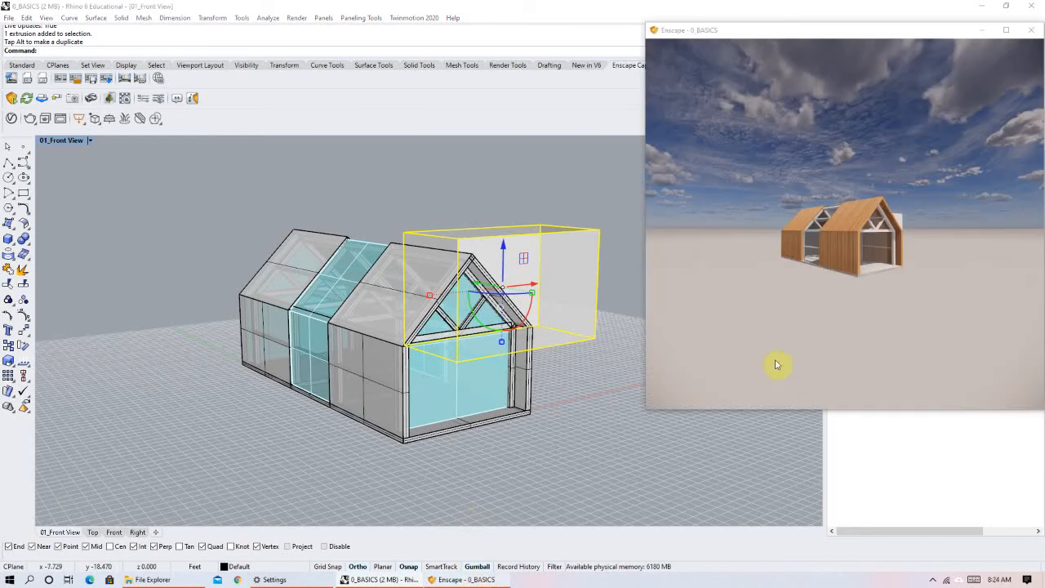
left_click(882, 225)
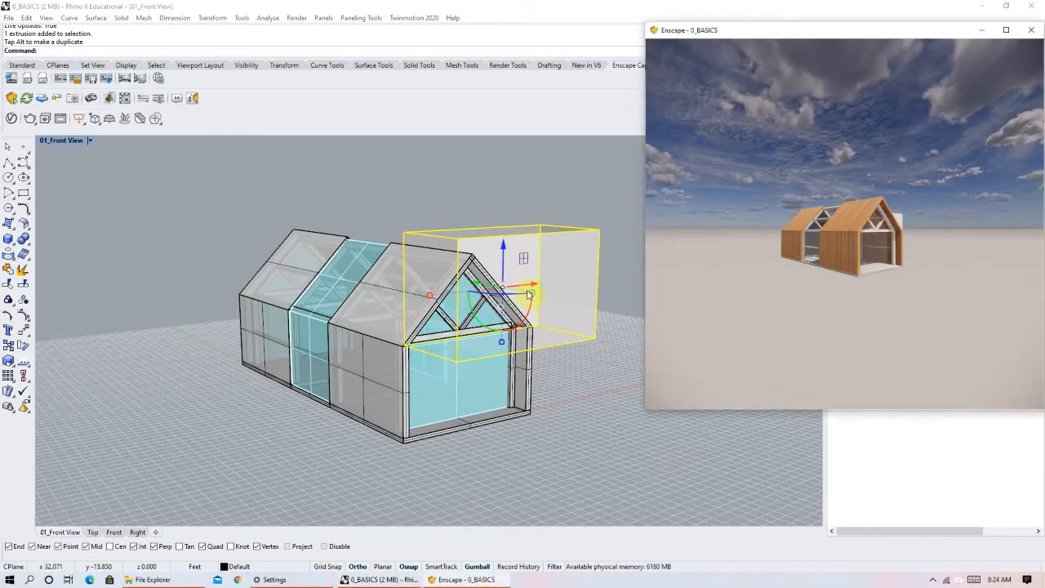
left_click_drag(482, 278, 558, 293)
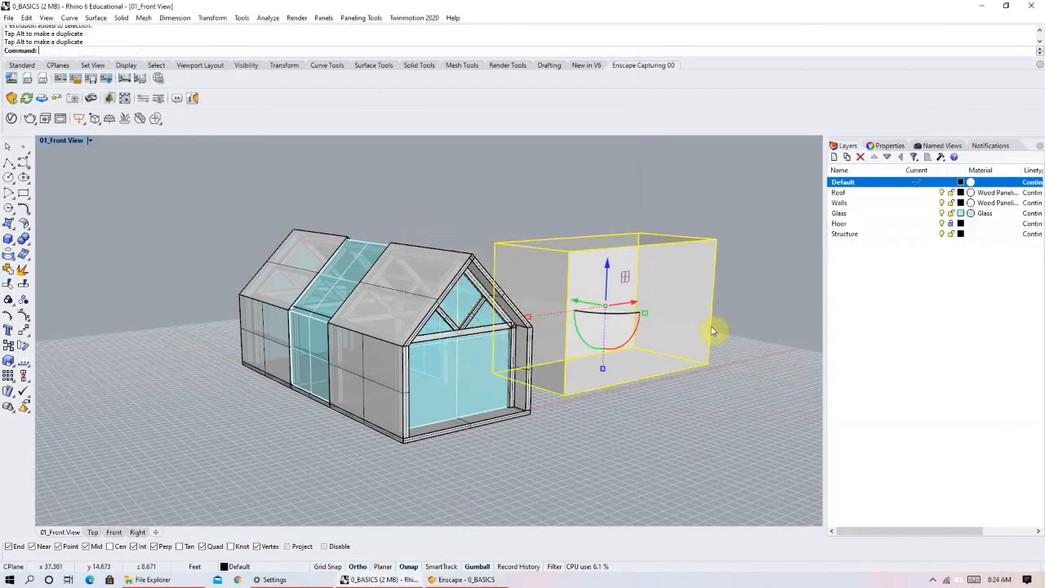
Resize the Rhino window to sit beside the Enscape window, and widen its viewport by narrowing the layer list.
left_click(1006, 6)
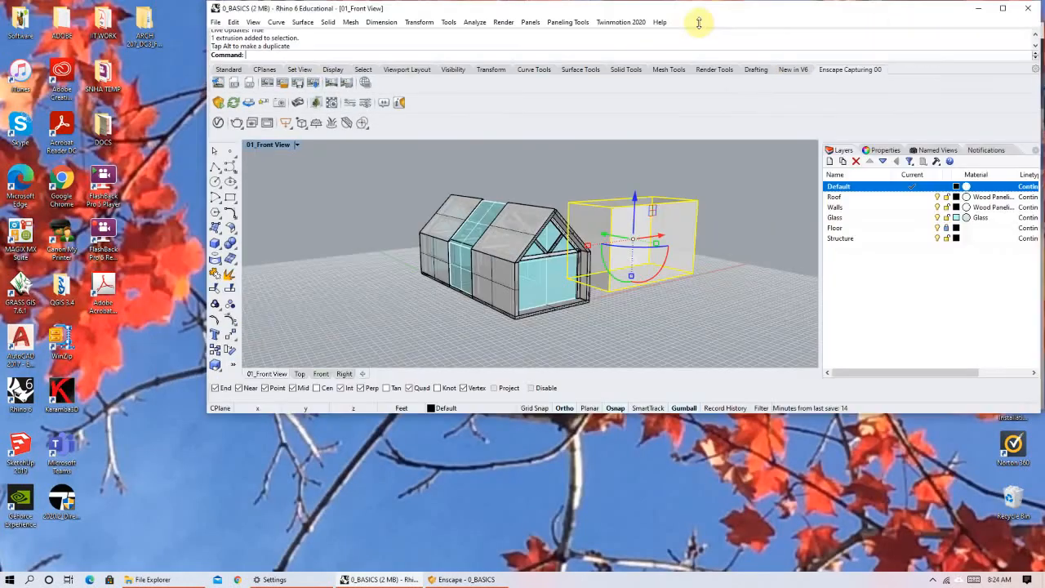
left_click_drag(699, 23, 495, 16)
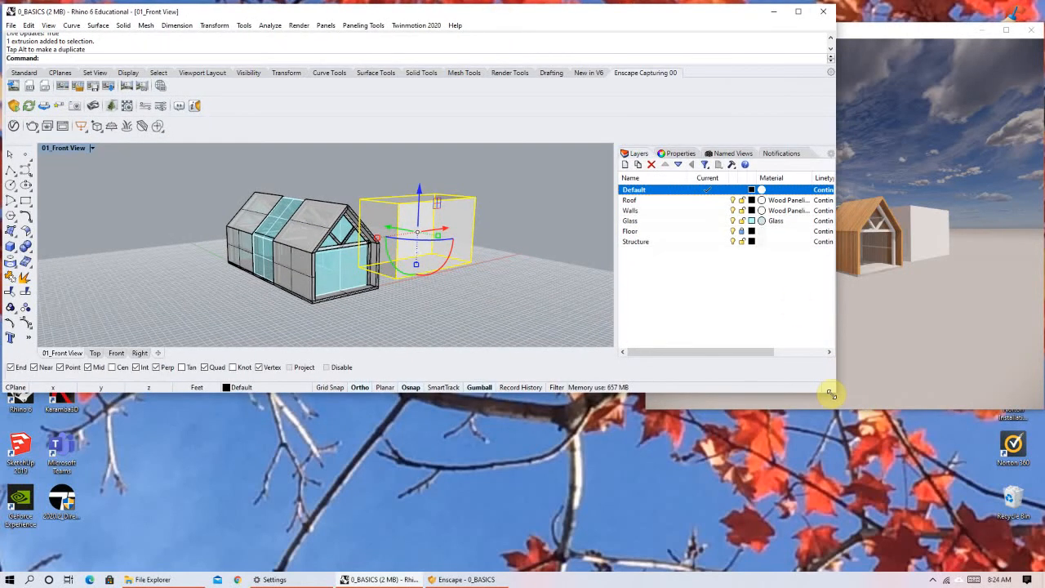
left_click_drag(835, 391, 716, 572)
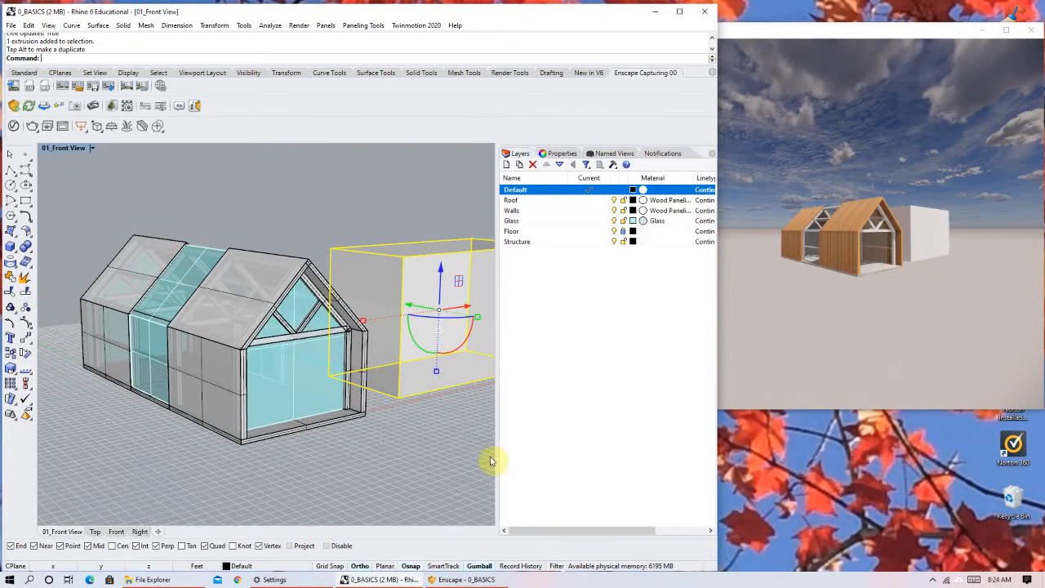
left_click_drag(498, 455, 614, 454)
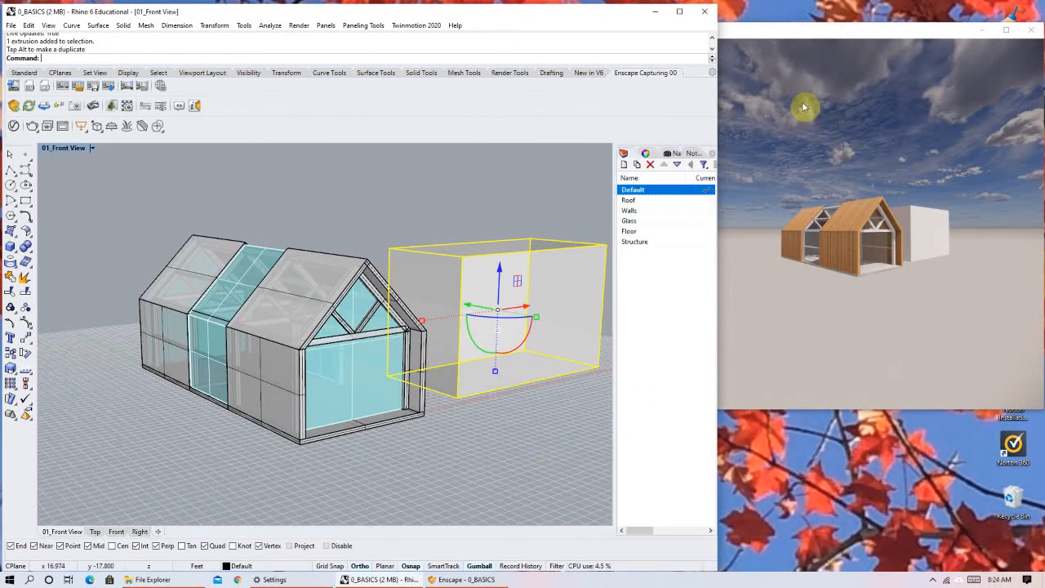
Move the Enscape window clear of Rhino's viewport and shrink it so both stay visible side by side.
left_click(776, 26)
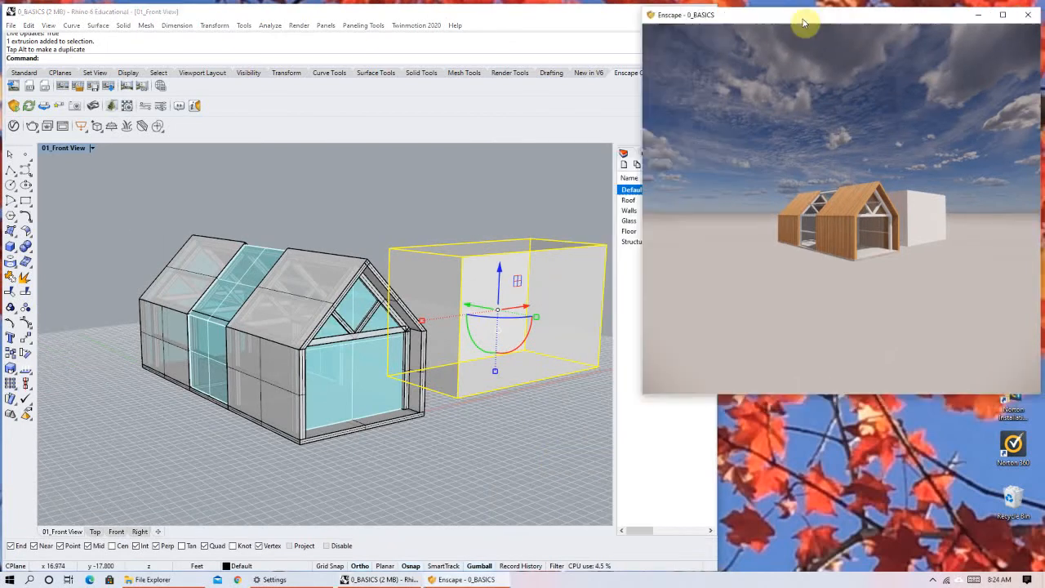
left_click_drag(643, 395, 666, 289)
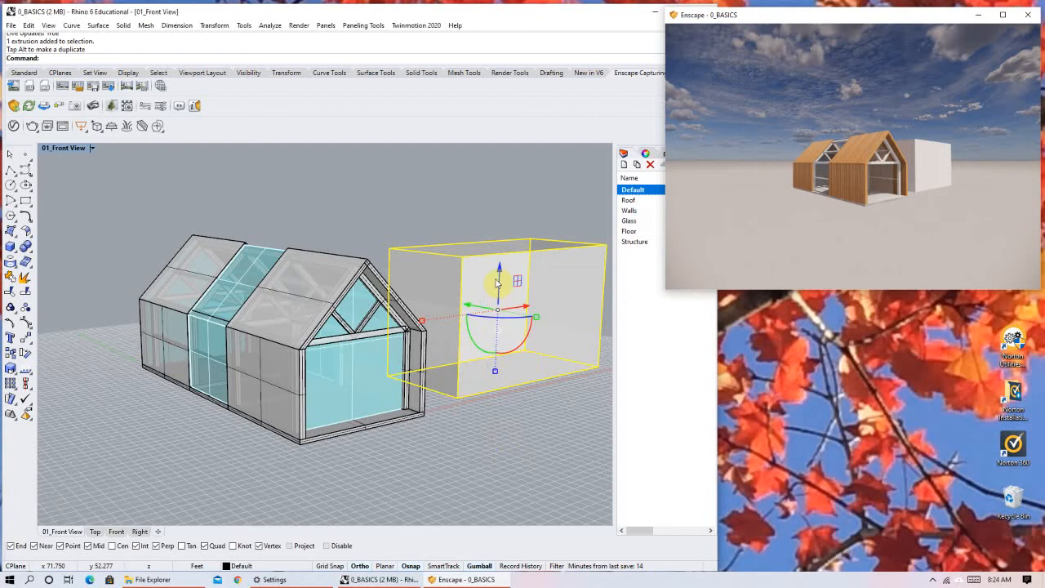
Raise the box and move it back behind the house to test live updates, and delete the box.
left_click_drag(498, 262, 403, 244)
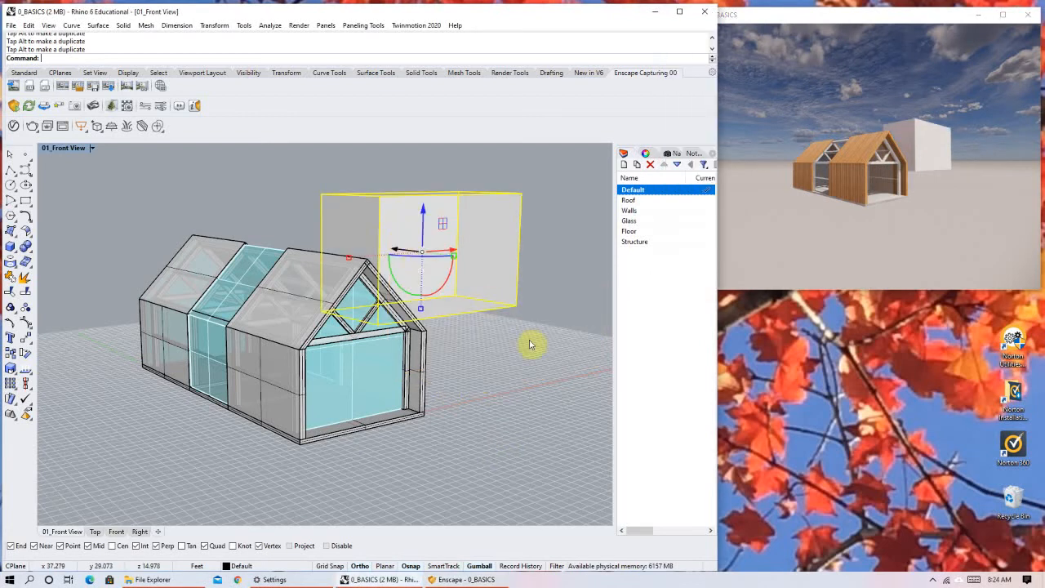
left_click(537, 398)
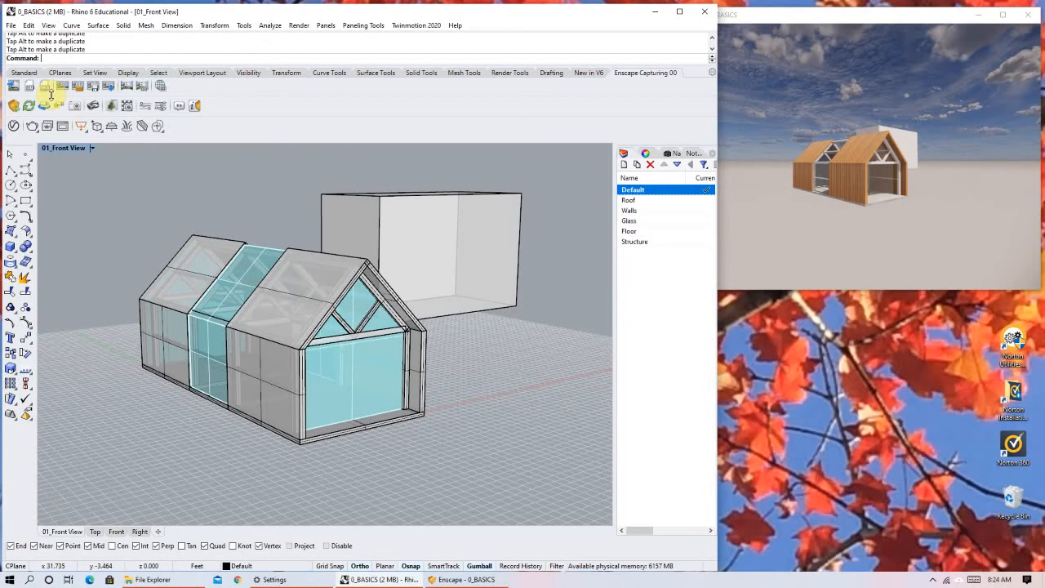
left_click_drag(462, 271, 552, 358)
key("Delete")
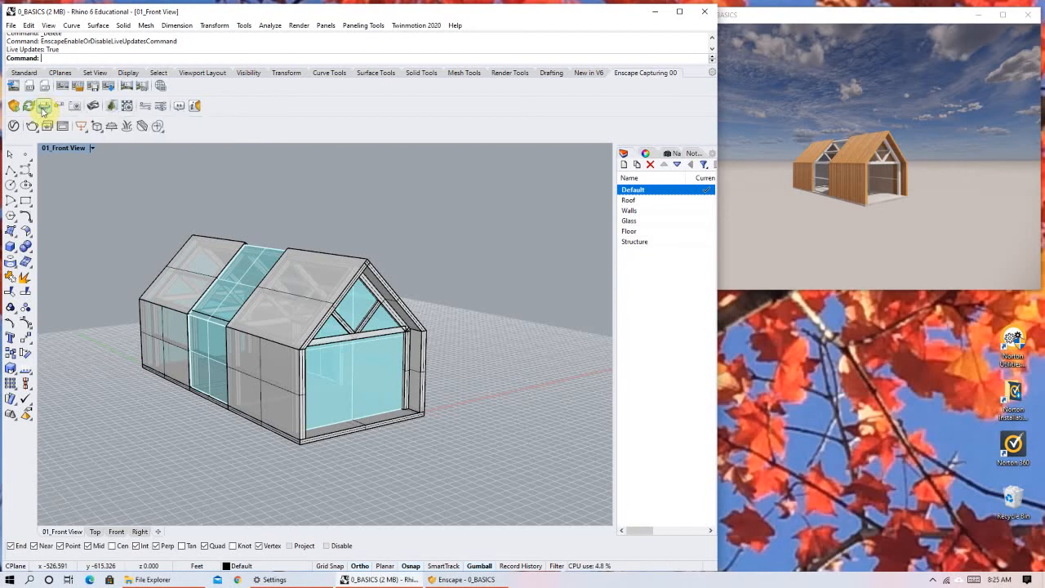
Enable view synchronization from Rhino to Enscape and orbit the Rhino view around to the house's glazed gable end.
left_click(44, 108)
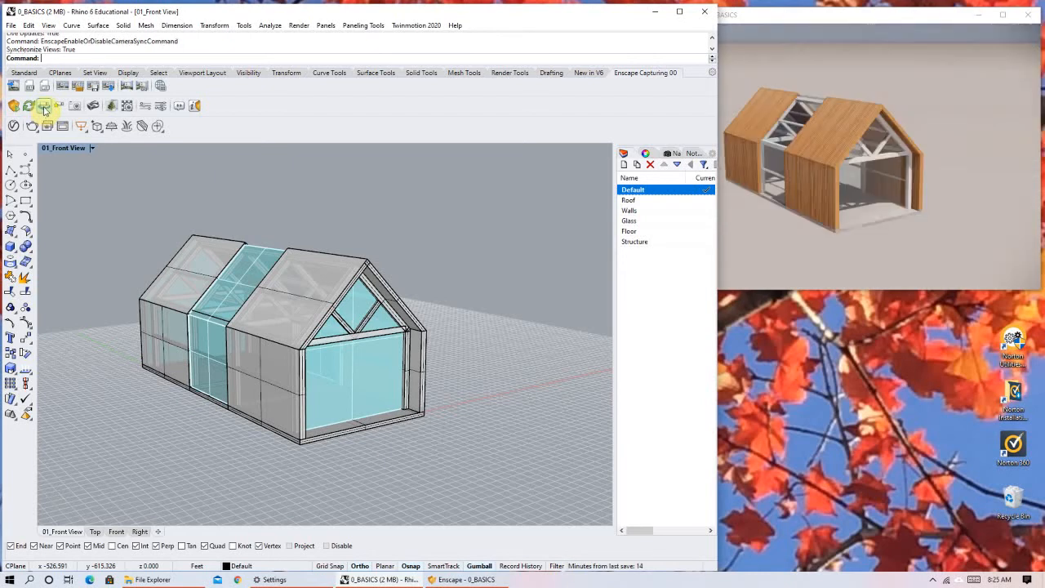
right_click_drag(322, 368, 294, 379)
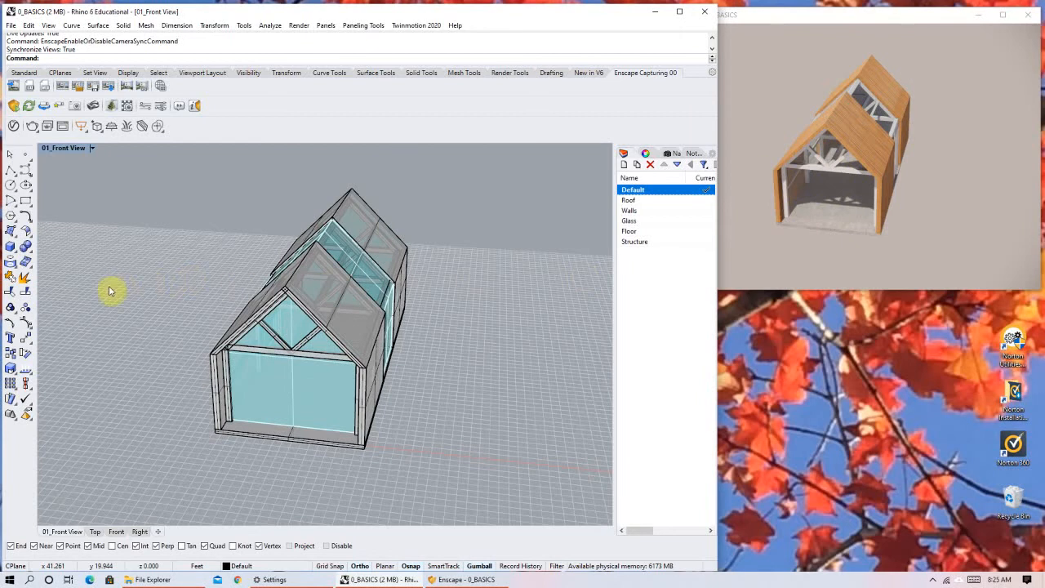
Disable view synchronization and navigate the Enscape camera independently to a lower, closer view of the gable end.
left_click(43, 111)
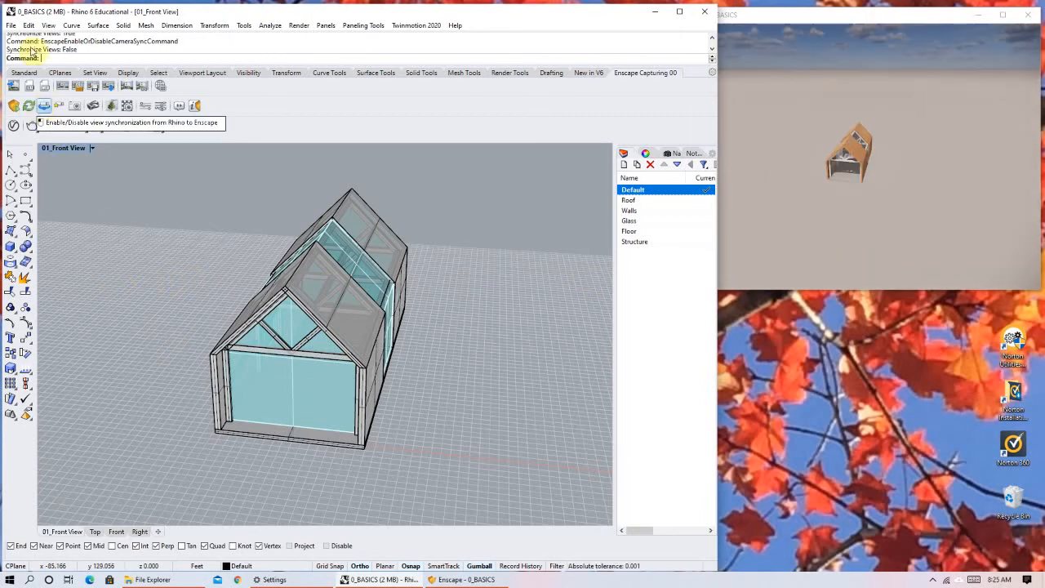
scroll(858, 113, "up", 2)
scroll(854, 116, "up", 5)
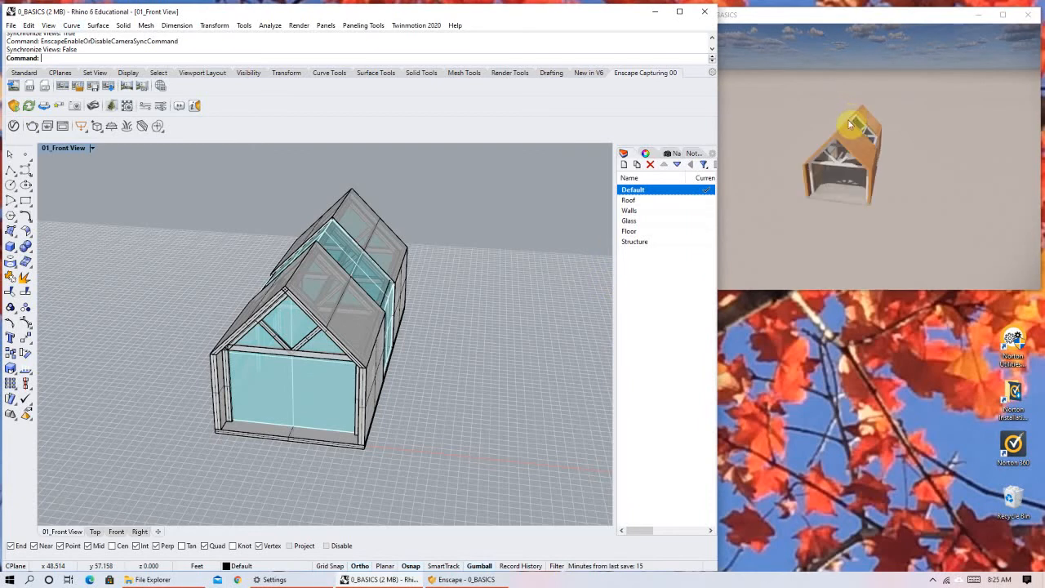
scroll(839, 219, "down", 2)
right_click_drag(834, 221, 850, 194)
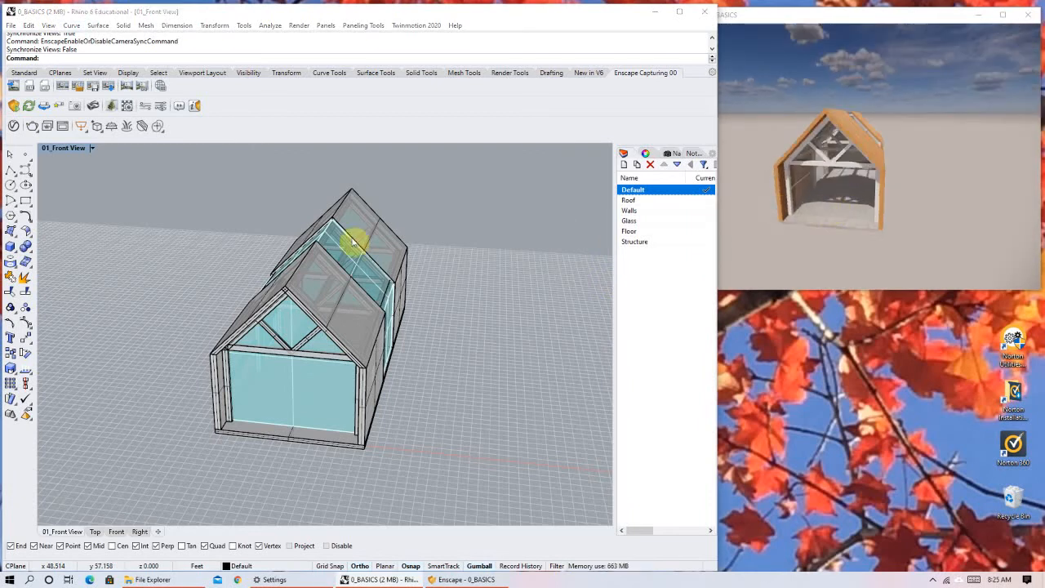
Show the saved named views and widen their list so the view thumbnails sit side by side.
left_click(674, 154)
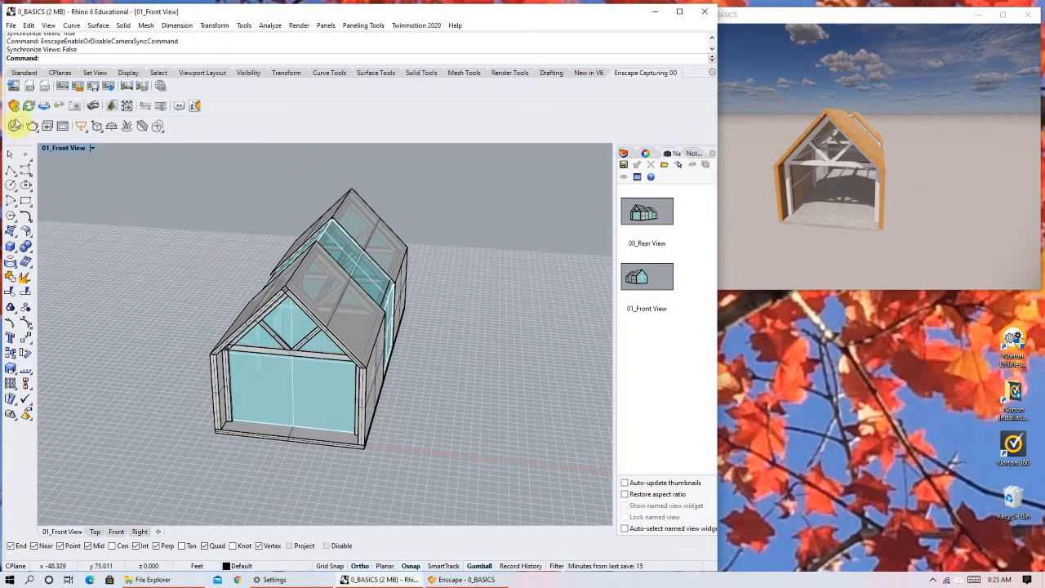
left_click(74, 106)
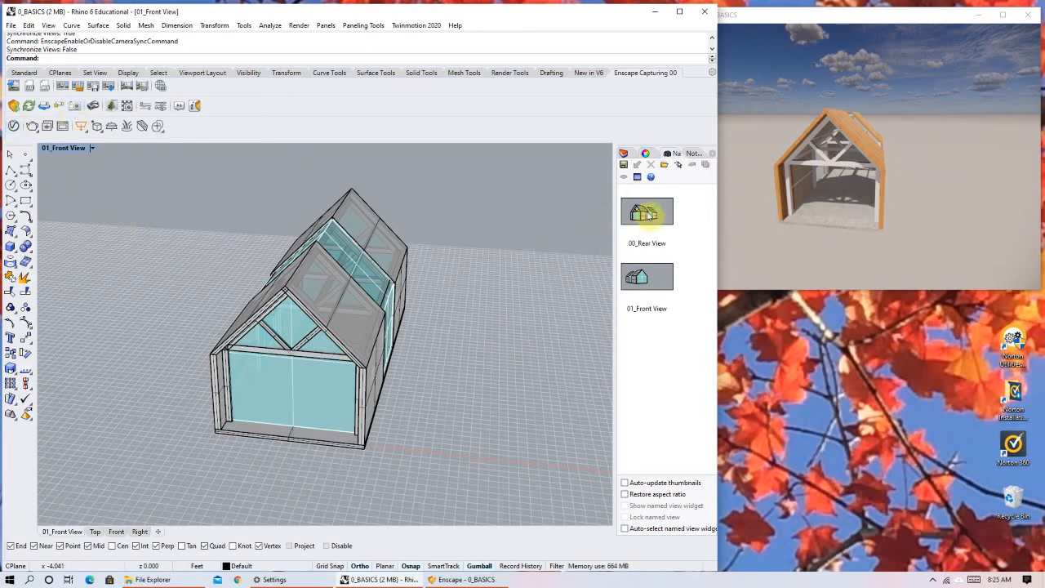
left_click_drag(541, 238, 539, 238)
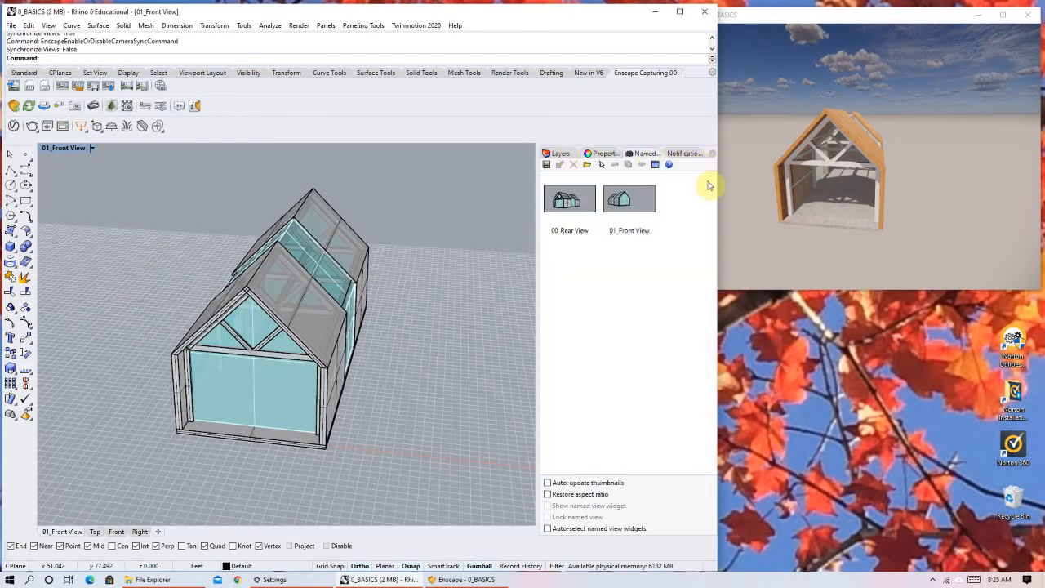
left_click(712, 155)
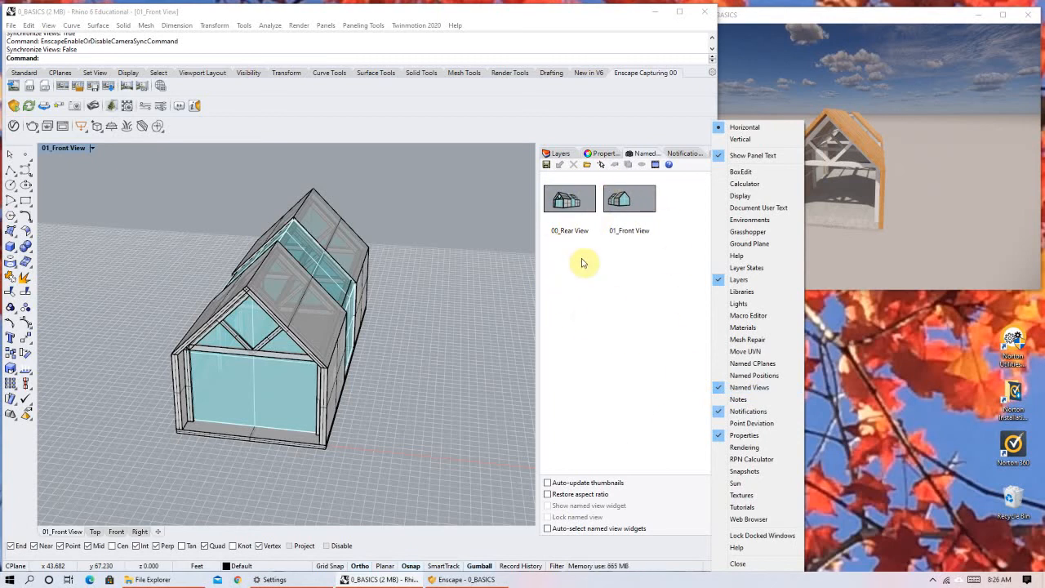
left_click(543, 194)
right_click_drag(452, 364, 457, 277)
left_click(547, 165)
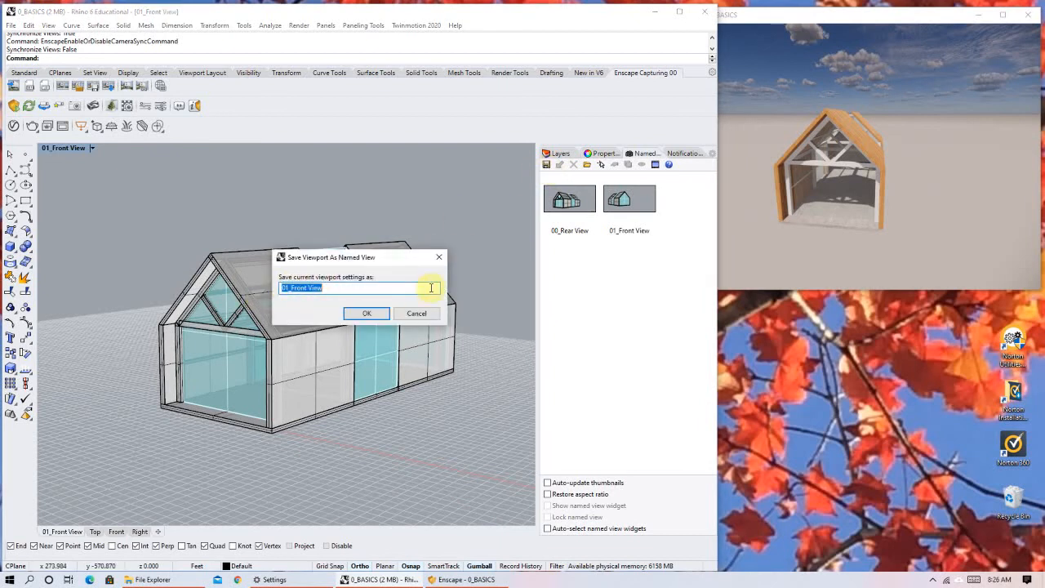
key("Return")
Restore the named views 00_Rear View and 01_Front View in turn, and return the viewport to 00_Rear View.
double_click(571, 202)
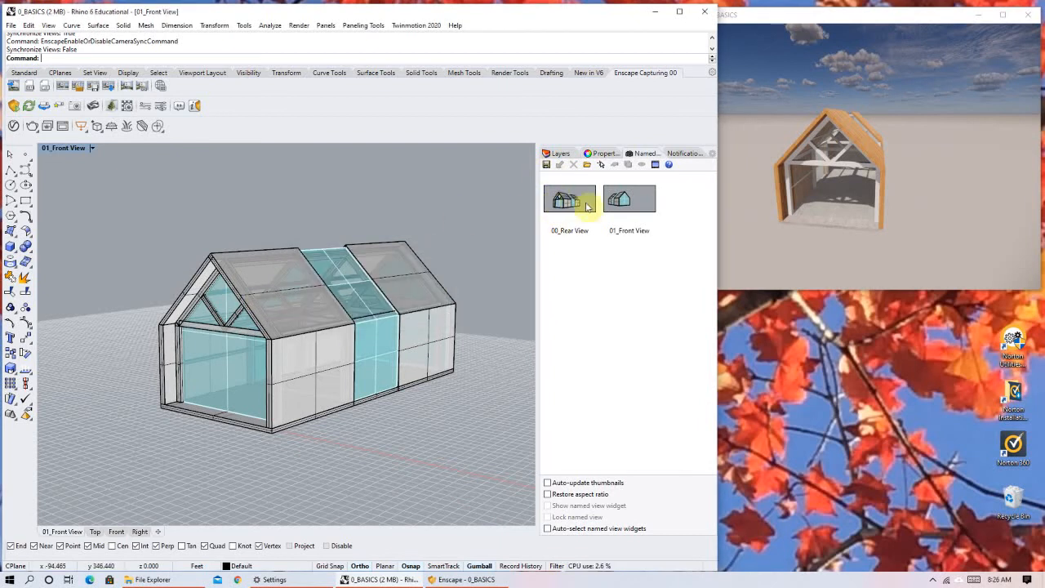
double_click(629, 200)
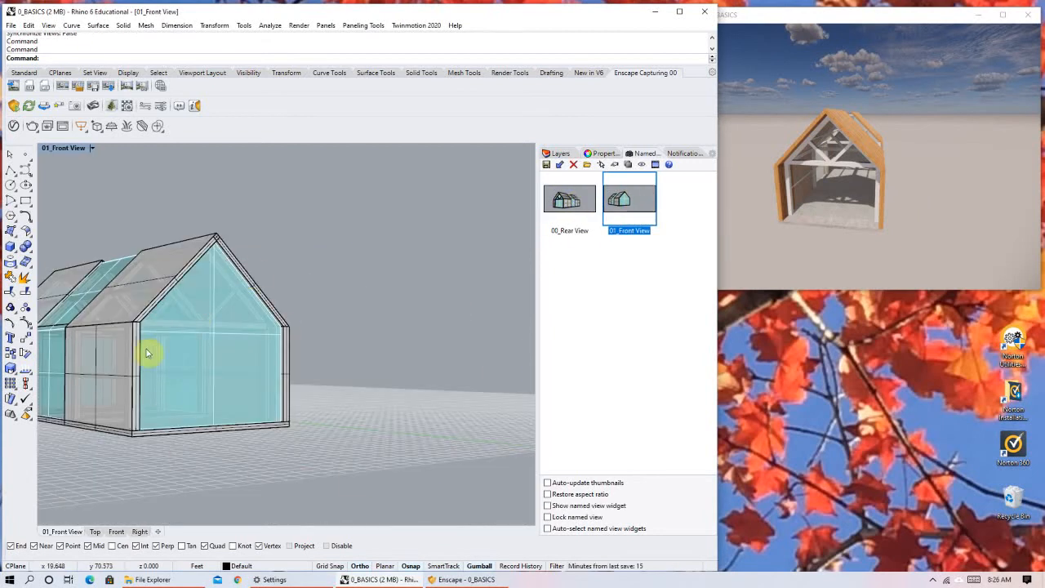
double_click(566, 203)
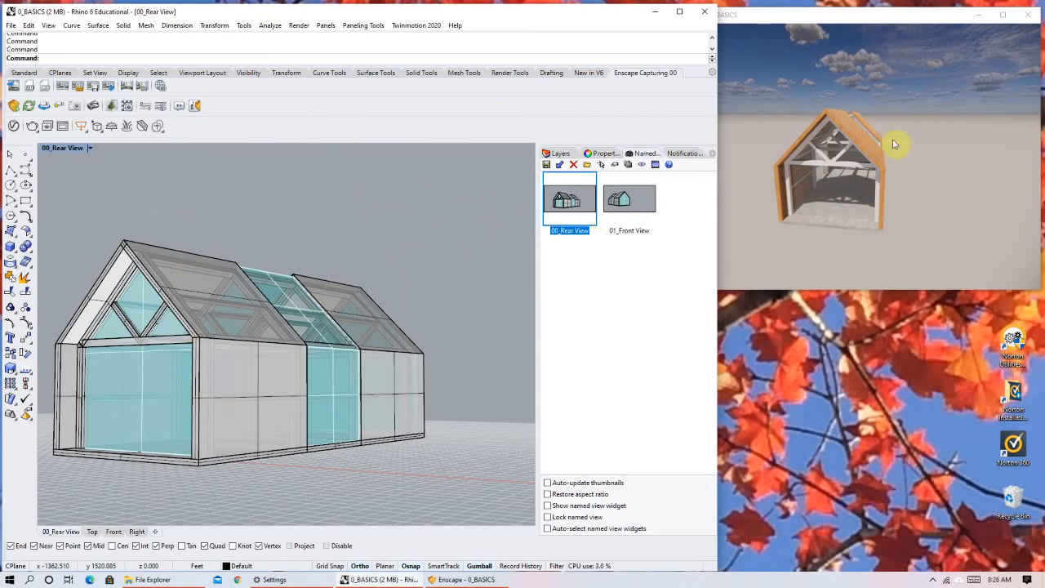
Orbit the Enscape camera to show the house's side, save it as "Enscape named view 1", and restore that view in Rhino.
right_click_drag(879, 163, 924, 136)
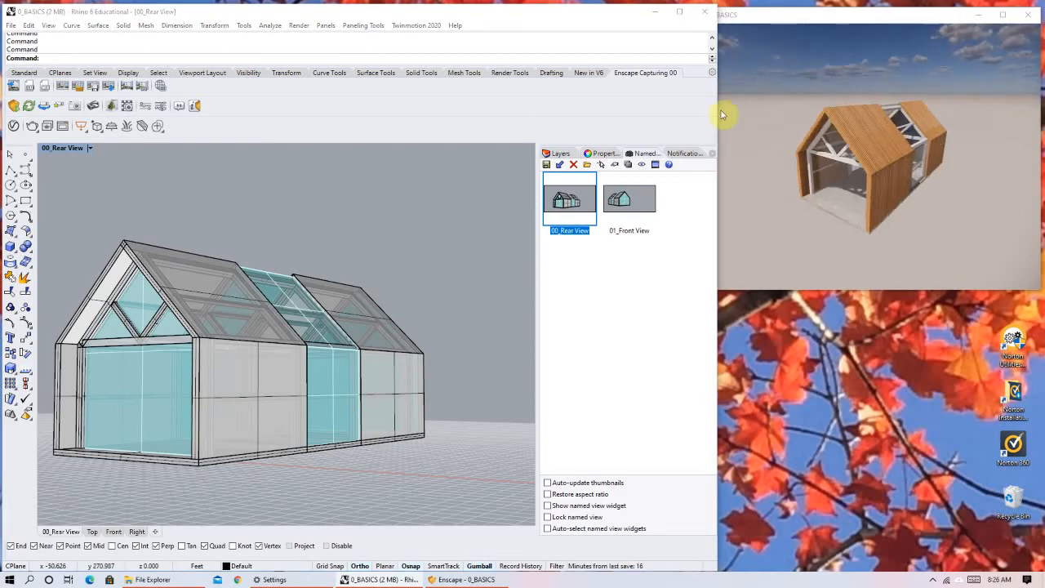
left_click(74, 106)
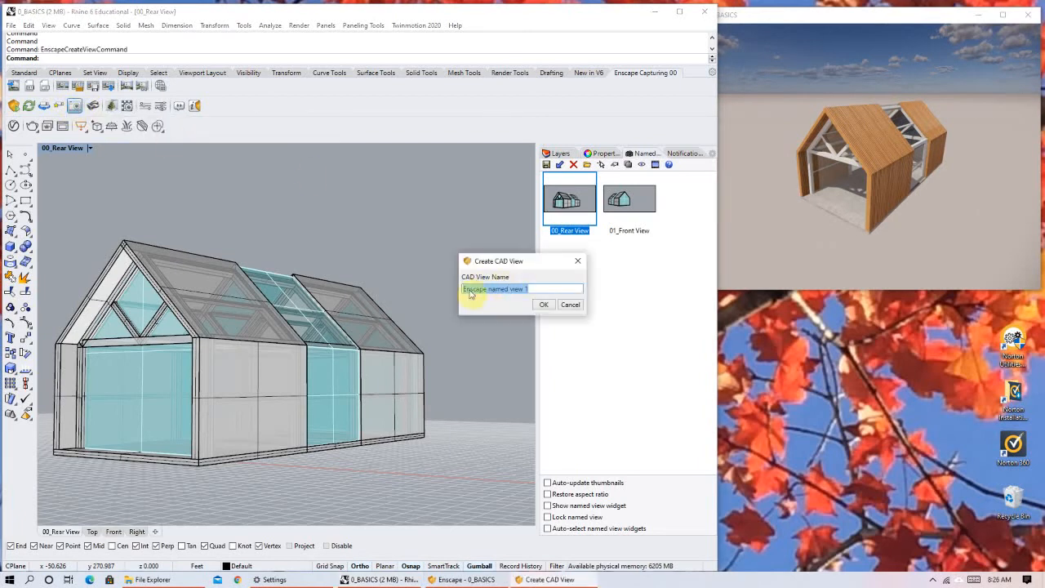
left_click(545, 305)
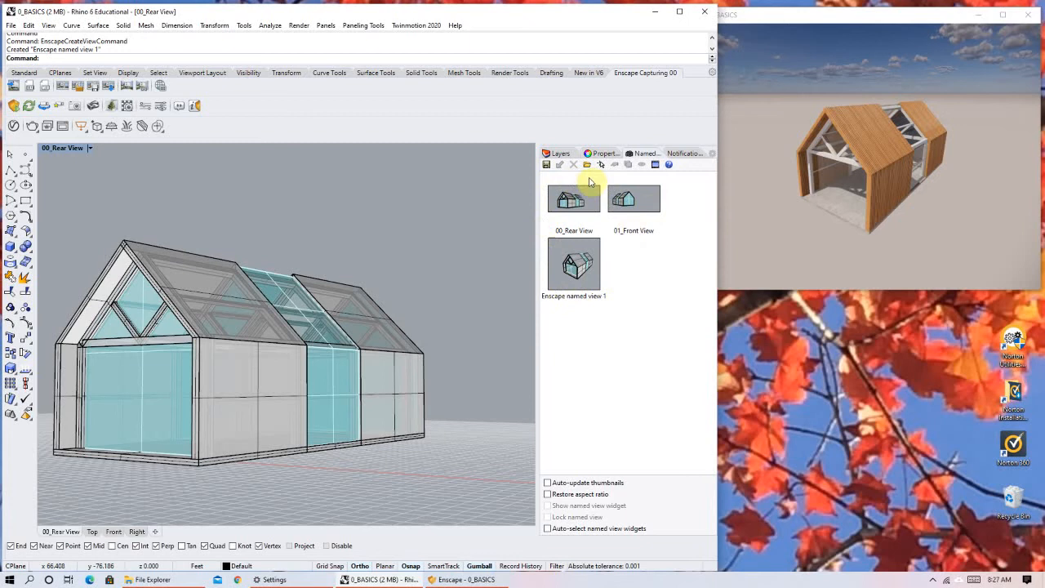
left_click(558, 268)
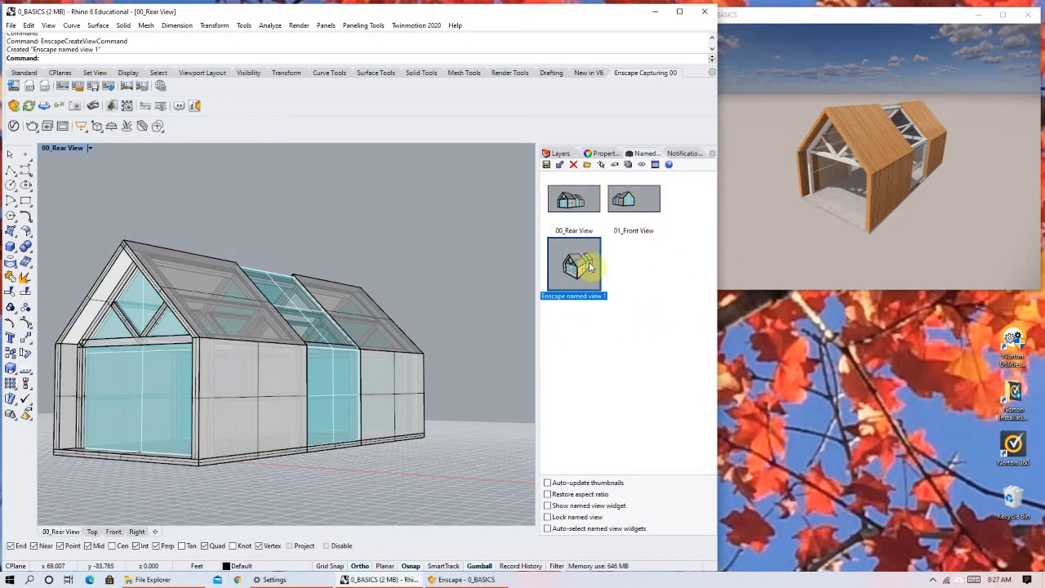
double_click(577, 270)
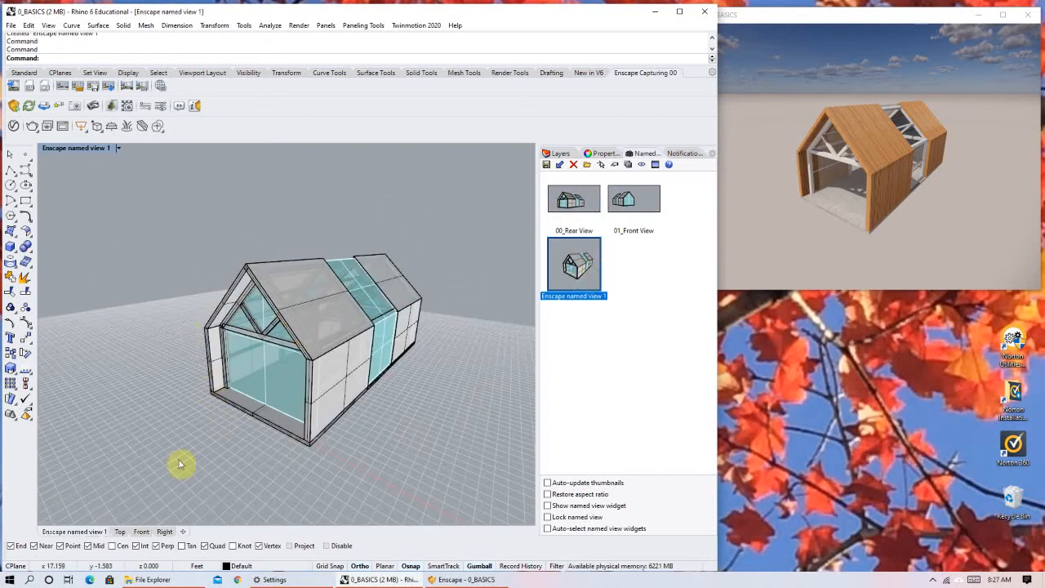
Switch the Enscape render to 00_Rear View with the Enscape view manager, and reopen the manager briefly to review its views.
left_click(59, 109)
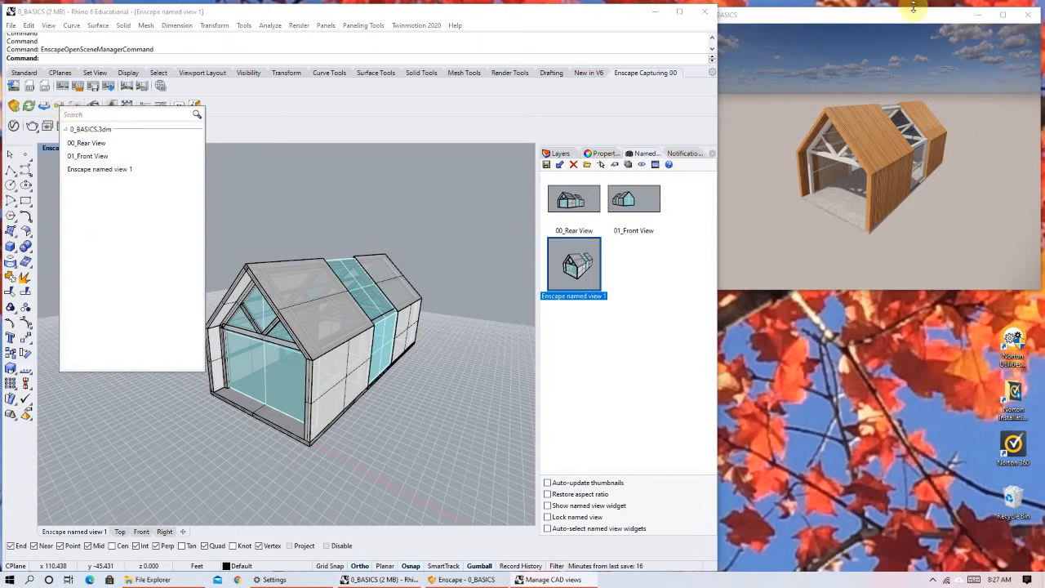
left_click(112, 129)
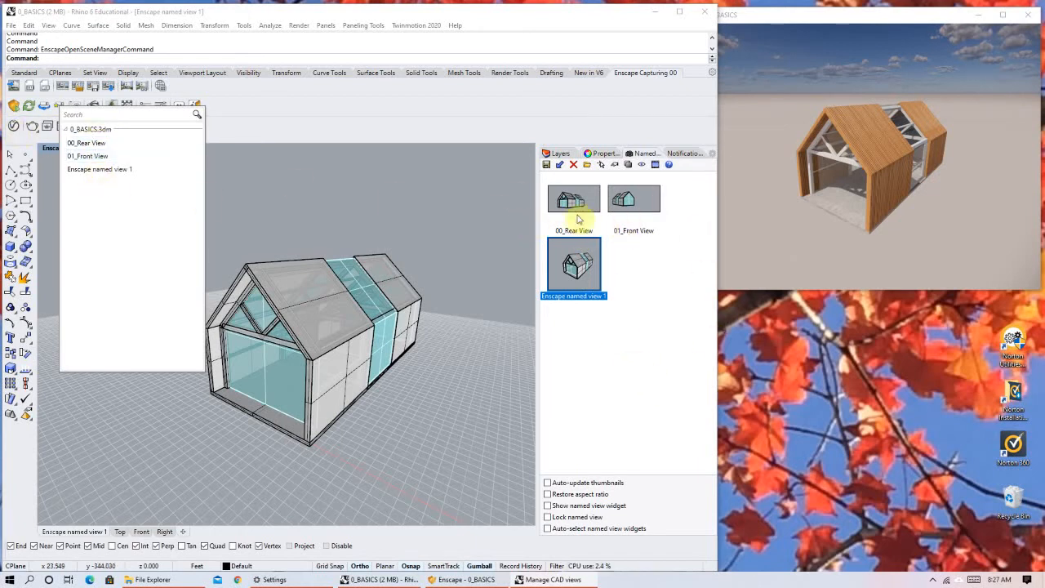
left_click(97, 144)
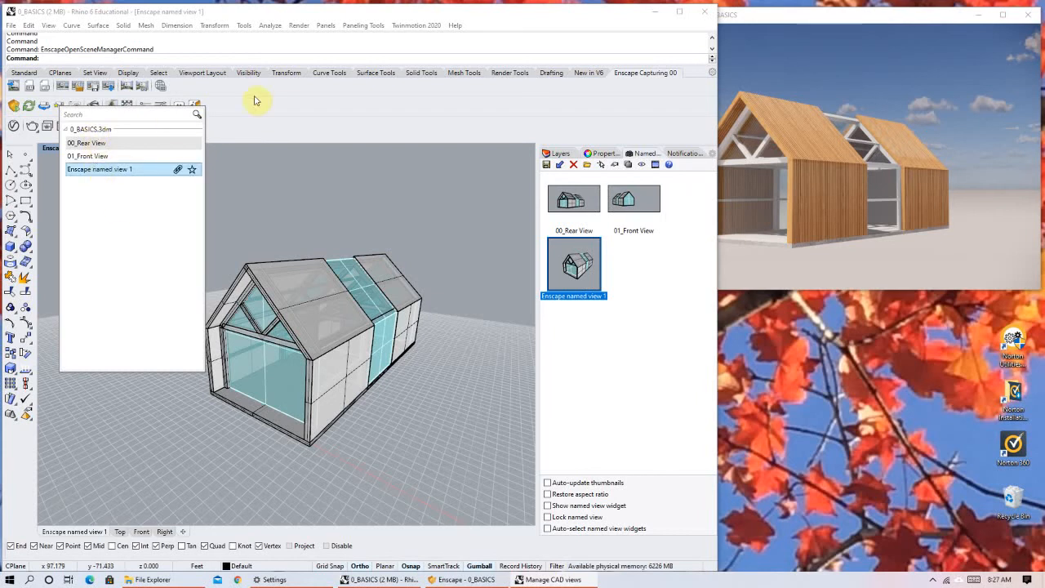
left_click(287, 120)
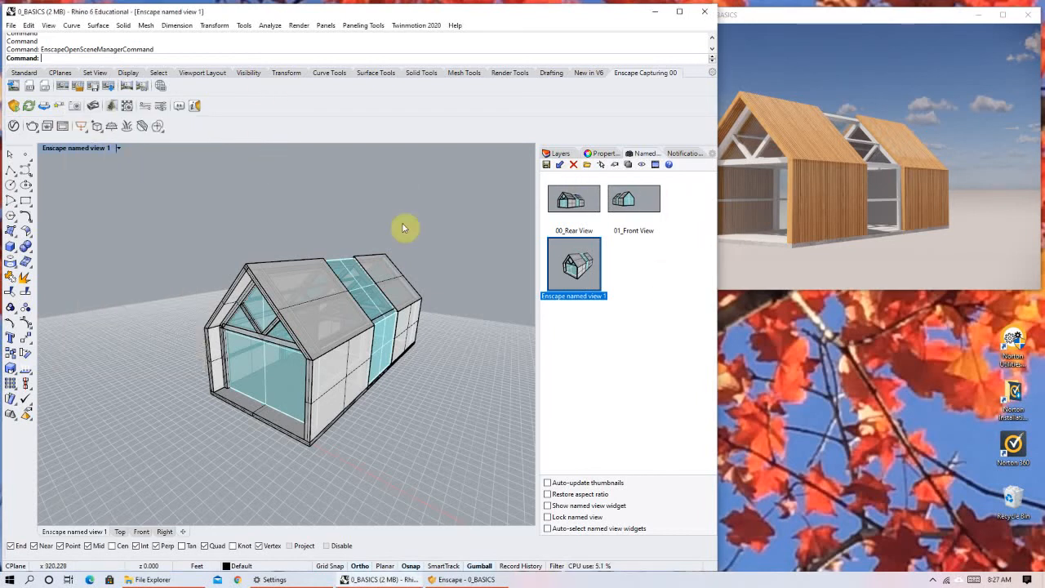
left_click(60, 110)
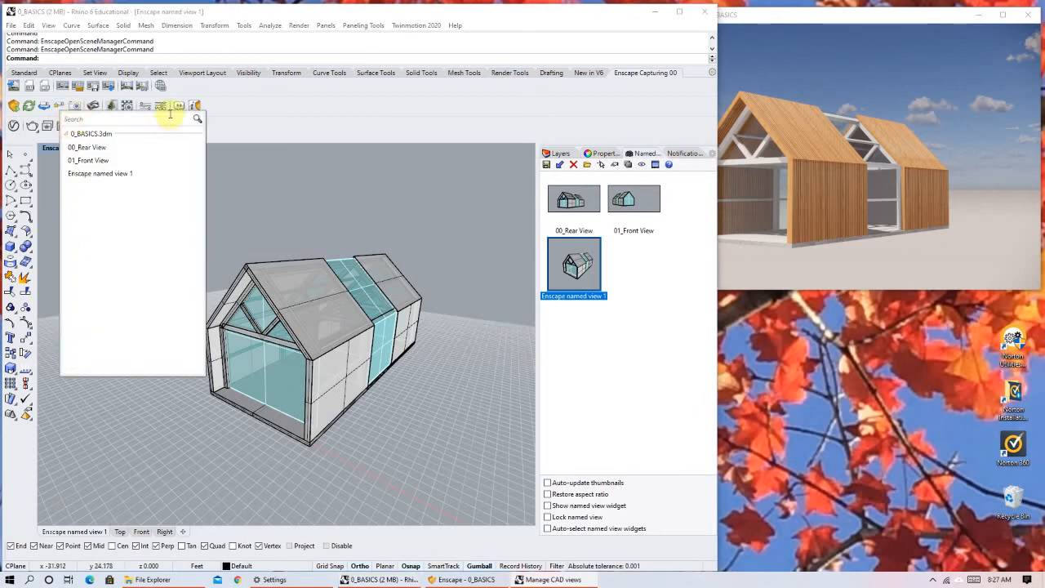
left_click(686, 380)
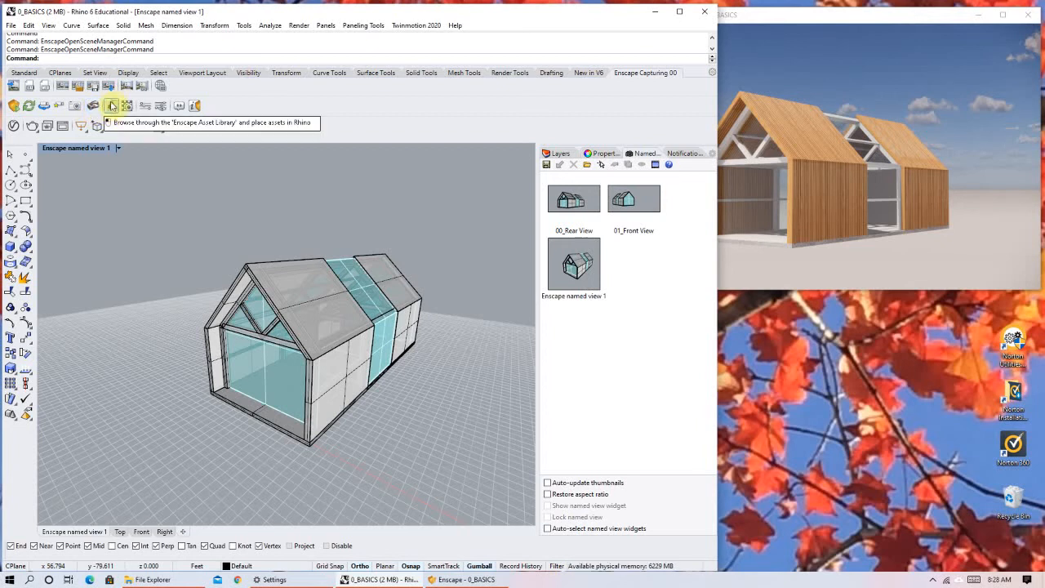
Open the Enscape Asset Library and browse the Vegetation category for trees, ground plants, stones and potted plants.
left_click(115, 109)
left_click(112, 106)
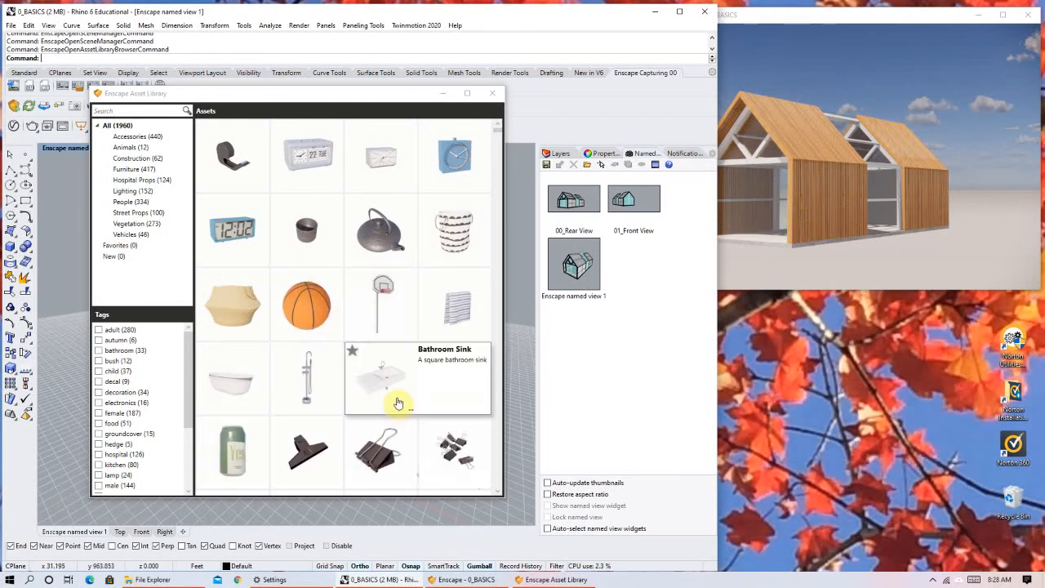
scroll(398, 406, "down", 2)
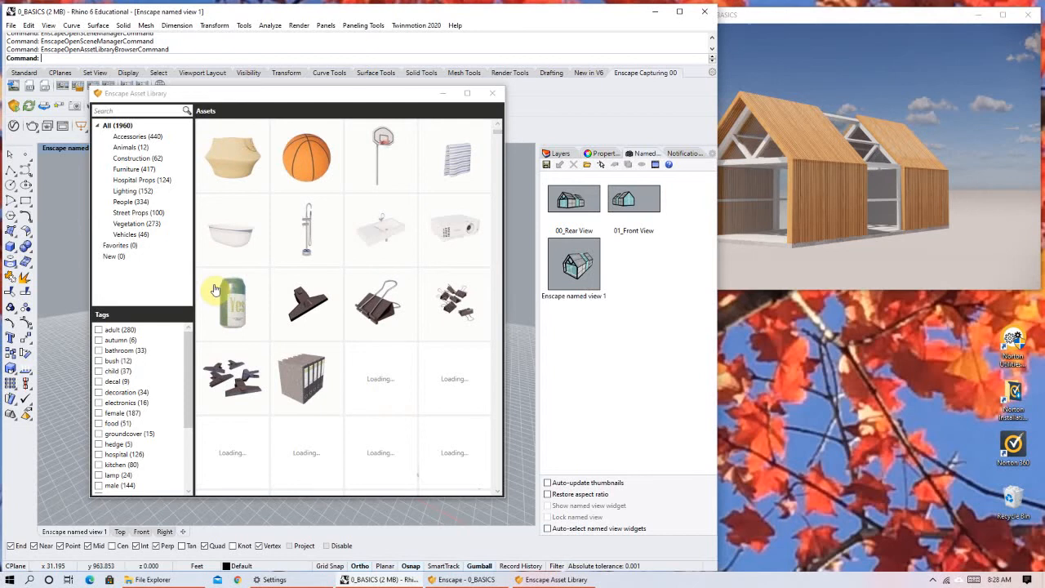
left_click(131, 227)
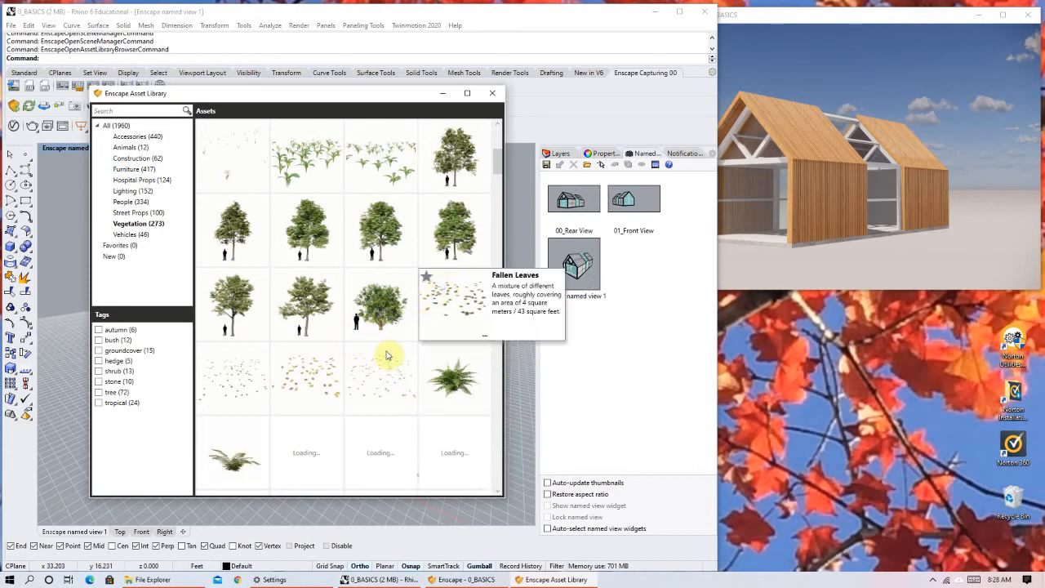
scroll(293, 397, "down", 2)
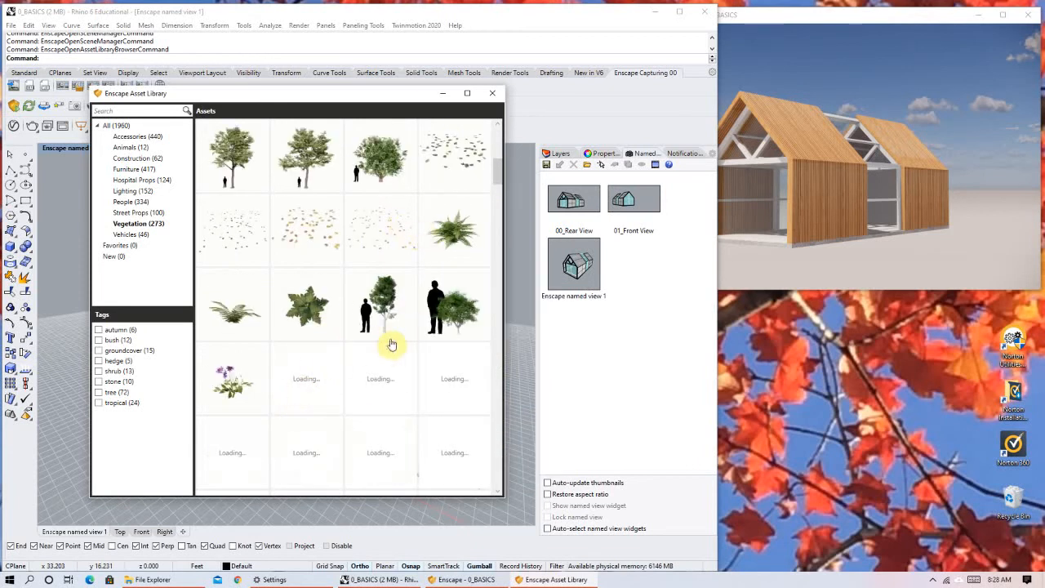
scroll(327, 331, "down", 1)
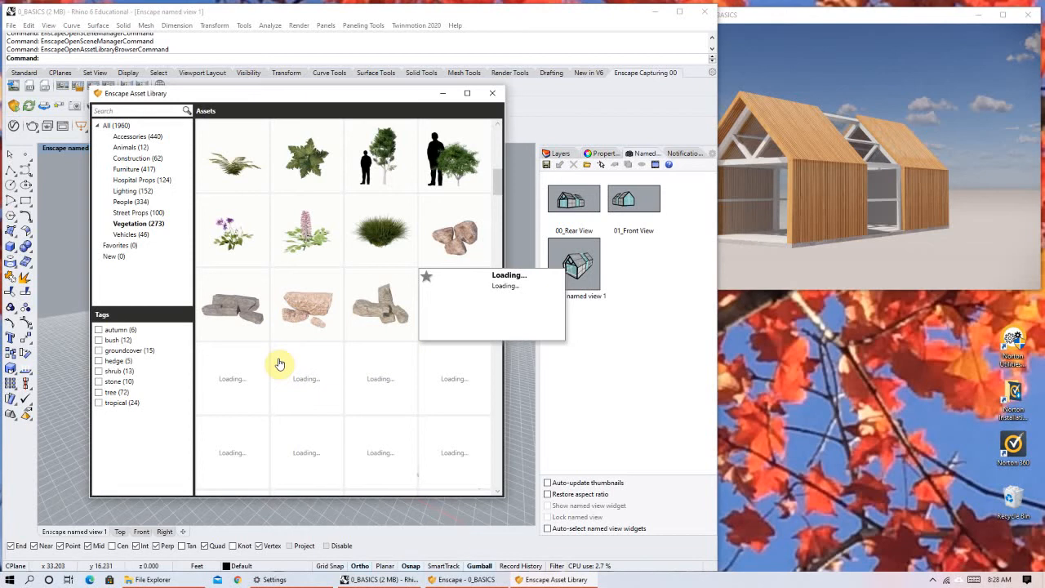
scroll(377, 294, "down", 5)
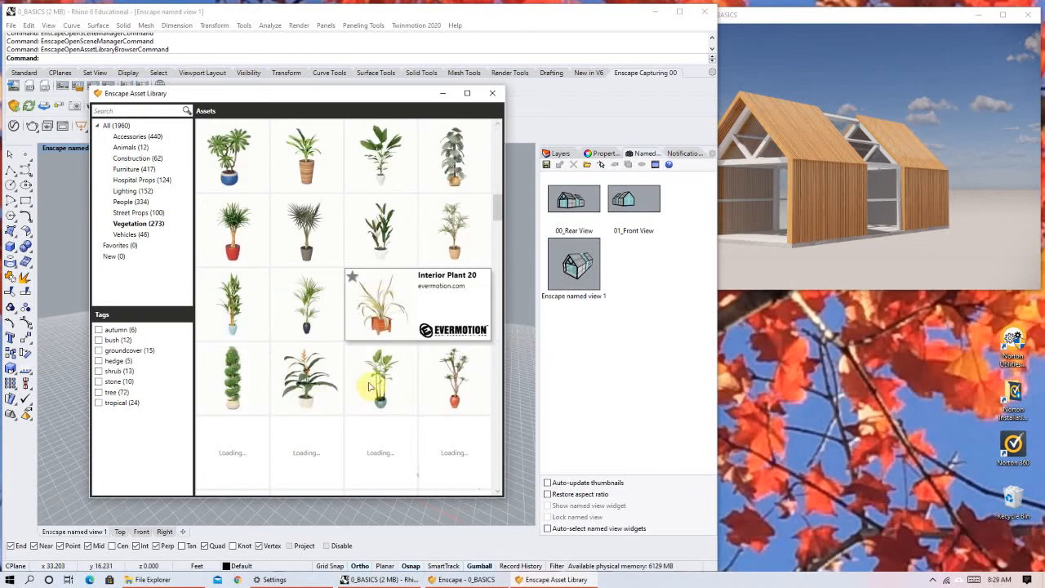
Choose the potted palm with the dark blue pot, unlock the Floor layer, and take the floor as the placement surface.
left_click(299, 395)
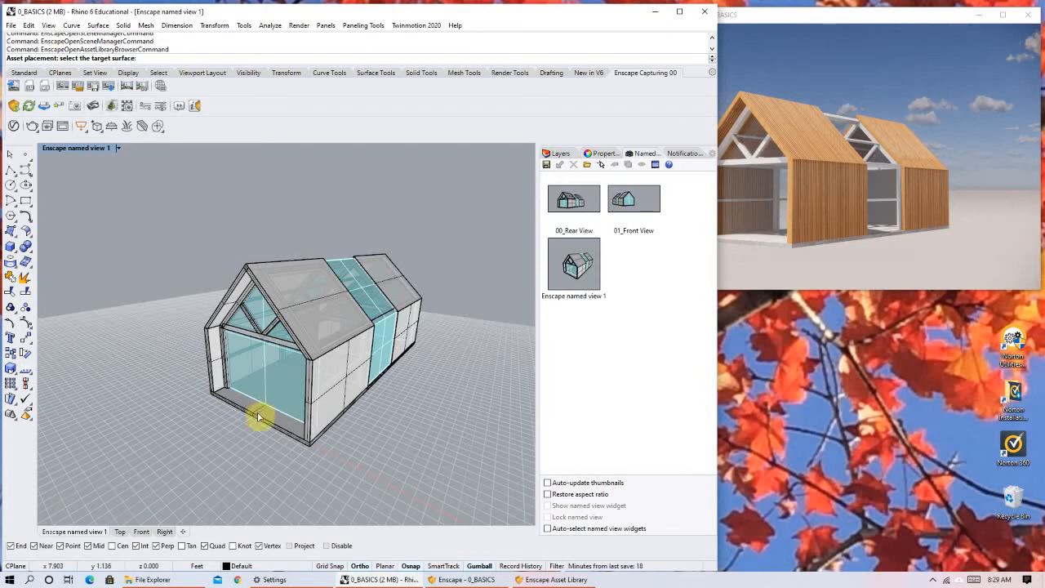
left_click(560, 154)
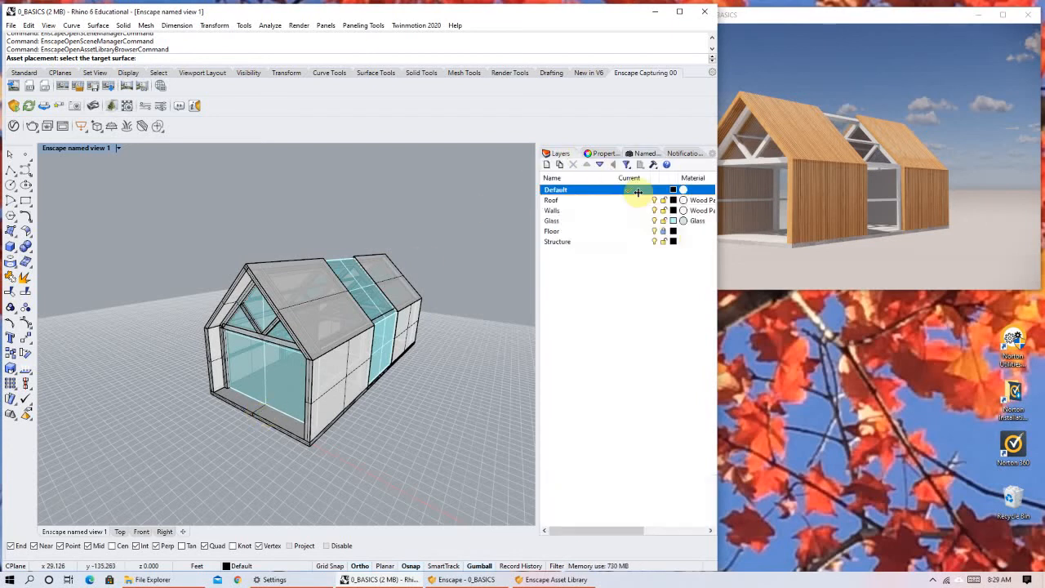
left_click(667, 234)
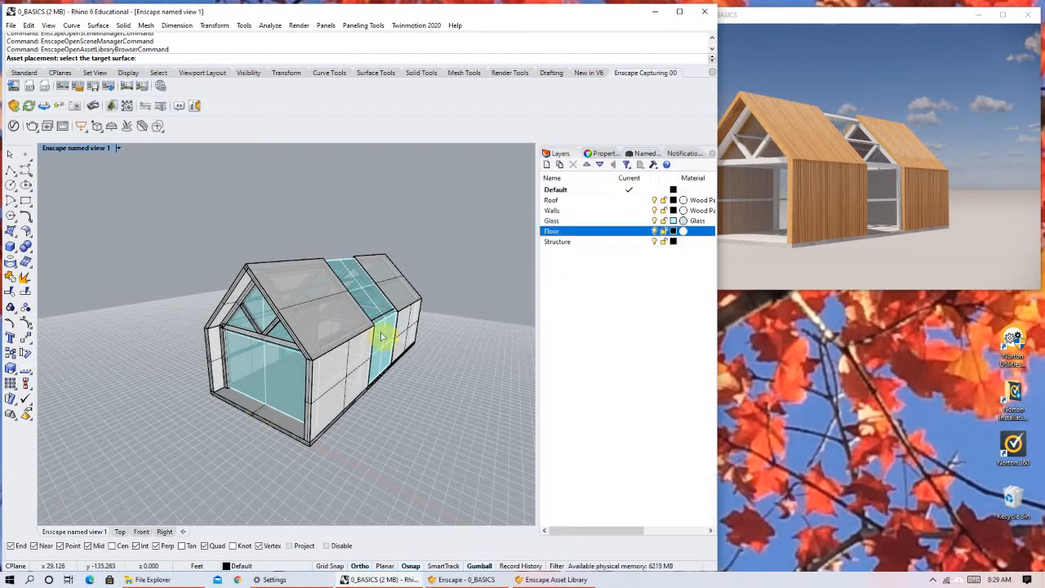
left_click(254, 414)
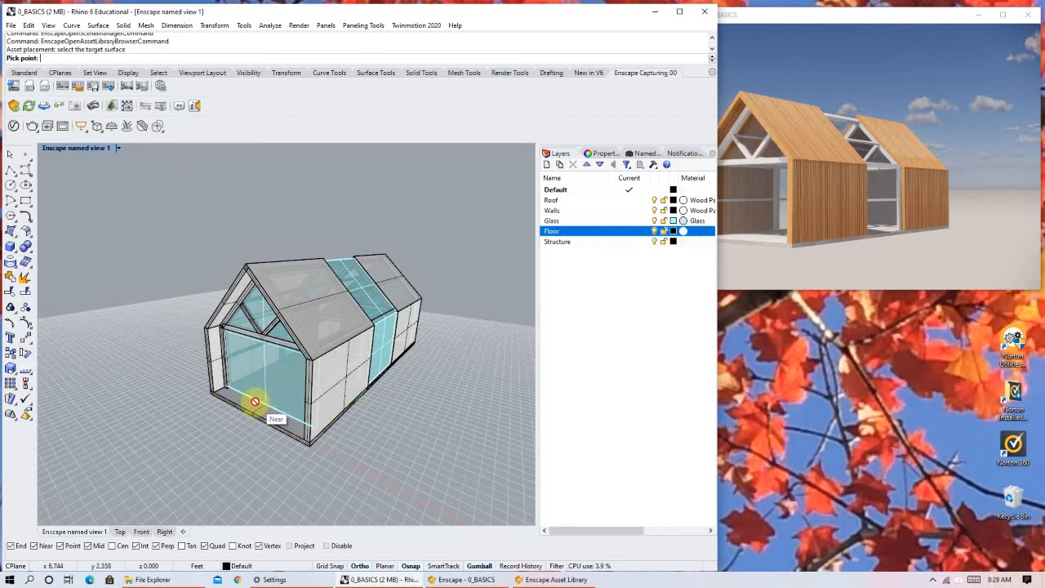
Place the plant on the front part of the floor before the glass wall, and uncover the whole Enscape render window.
scroll(252, 391, "up", 5)
scroll(246, 375, "down", 5)
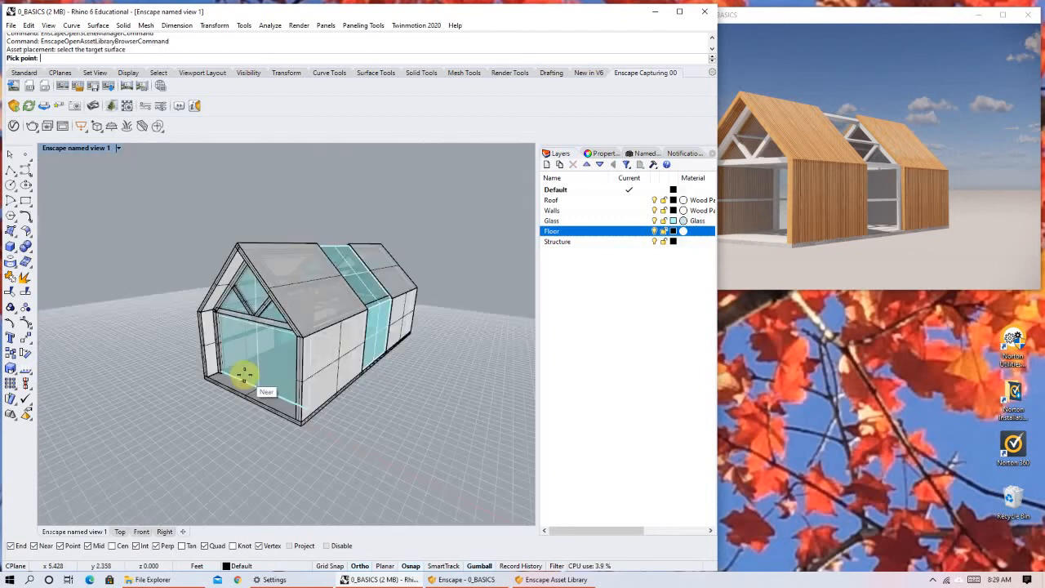
scroll(248, 423, "up", 5)
left_click(247, 426)
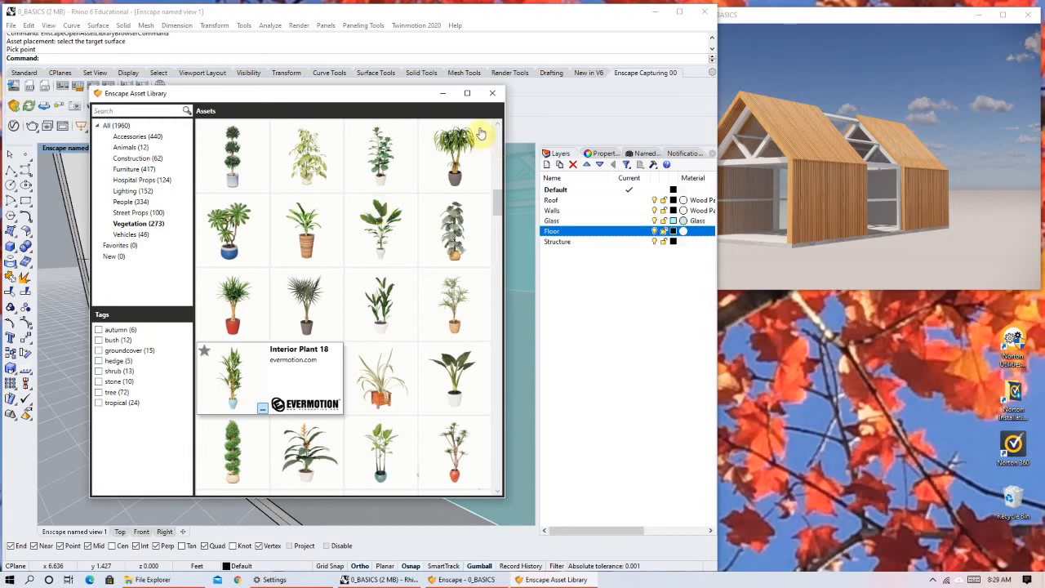
left_click(443, 93)
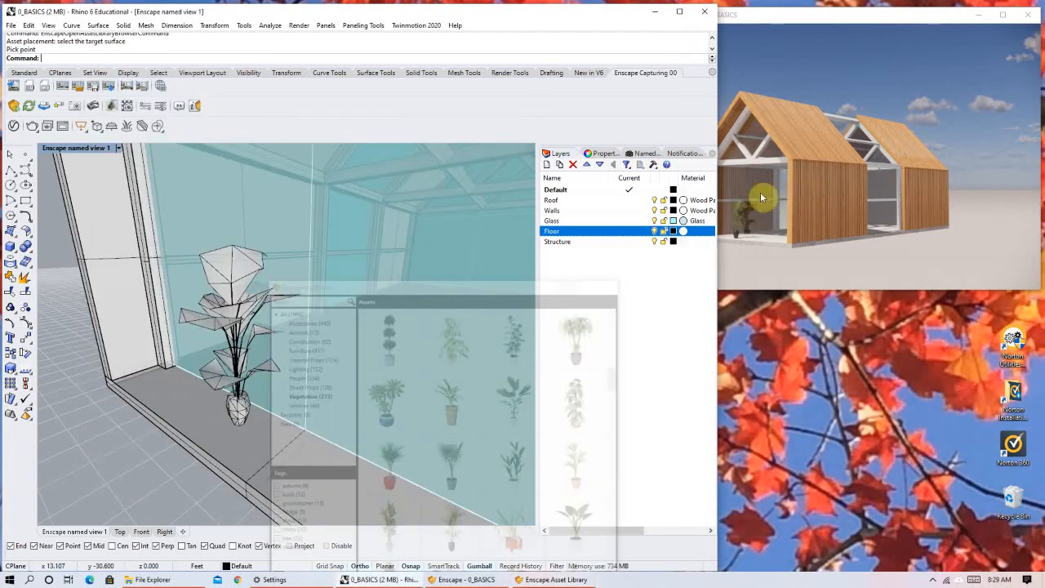
left_click_drag(717, 289, 636, 310)
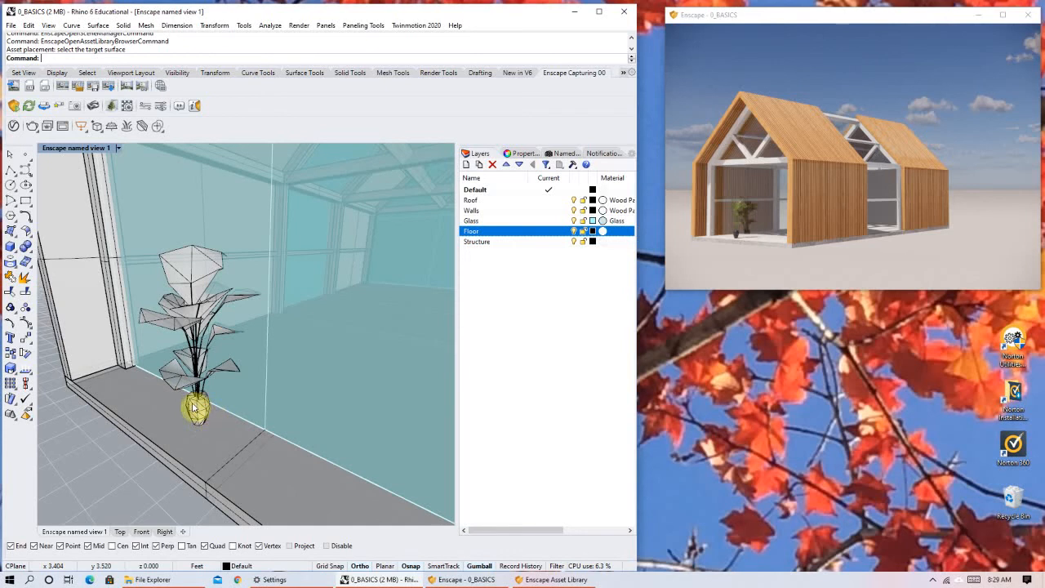
Examine the placed plant in the Enscape render, first from outside the house and then close up from several sides.
left_click(742, 205)
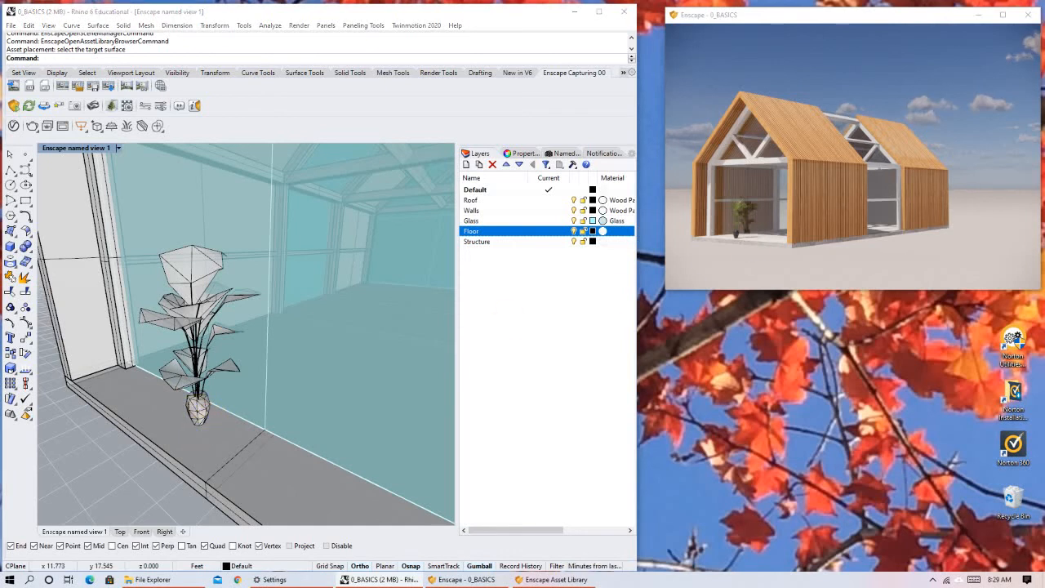
right_click_drag(742, 205, 725, 172)
right_click_drag(760, 220, 755, 223)
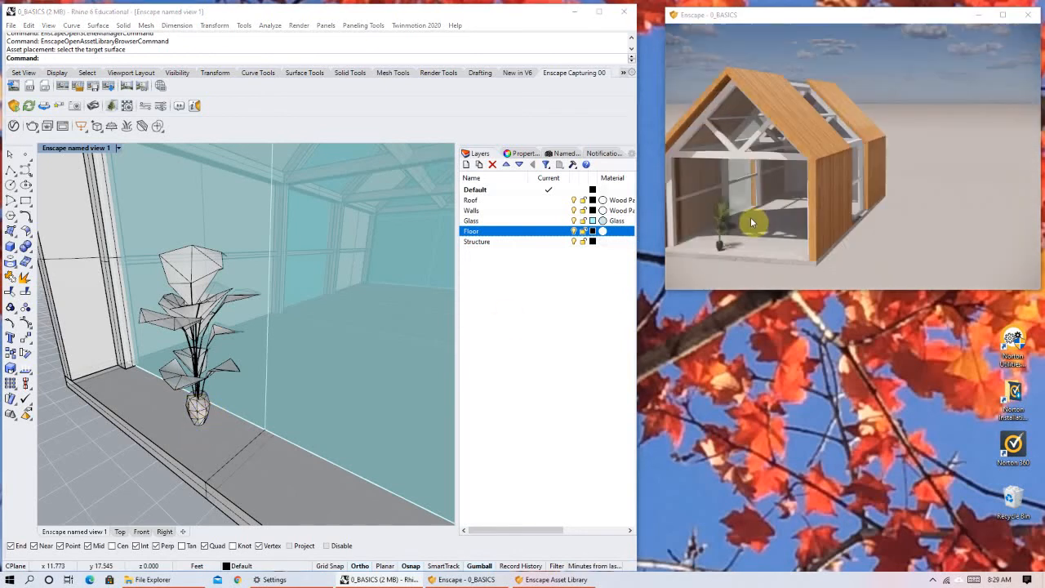
scroll(730, 248, "down", 2)
scroll(753, 245, "up", 2)
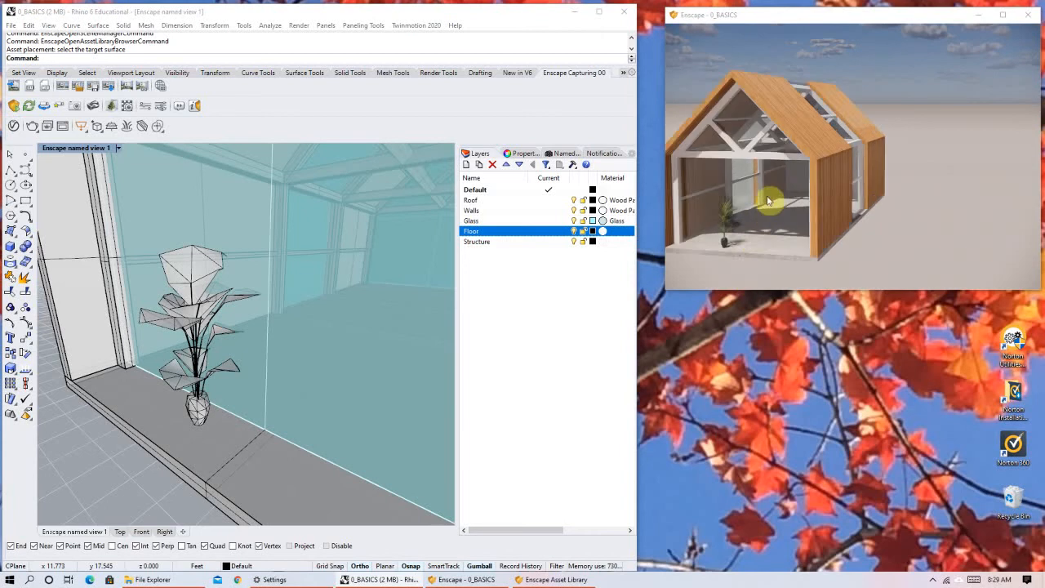
scroll(760, 245, "down", 1)
middle_click_drag(785, 244, 773, 243)
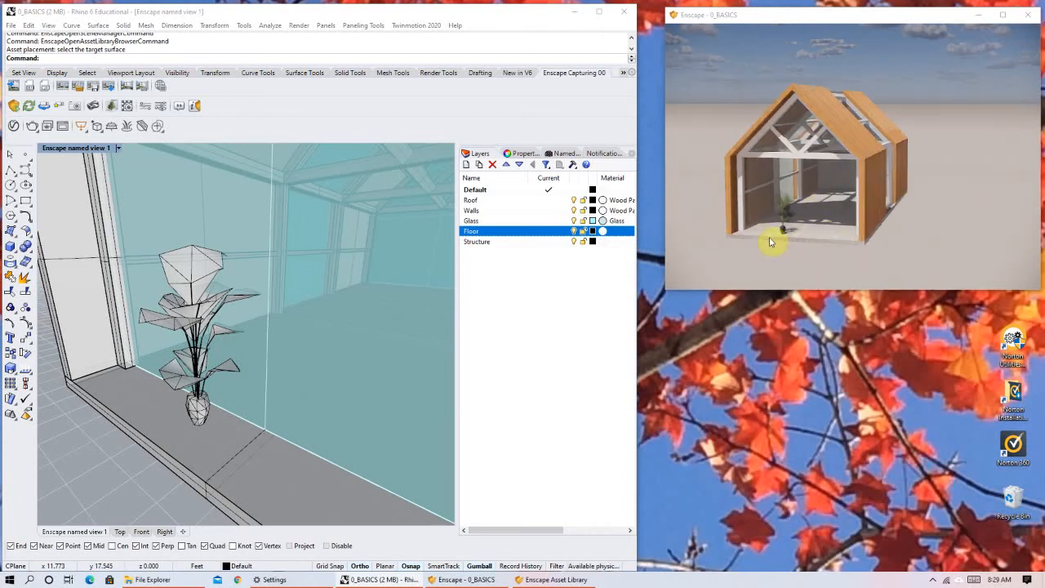
scroll(774, 231, "up", 1)
scroll(771, 224, "up", 1)
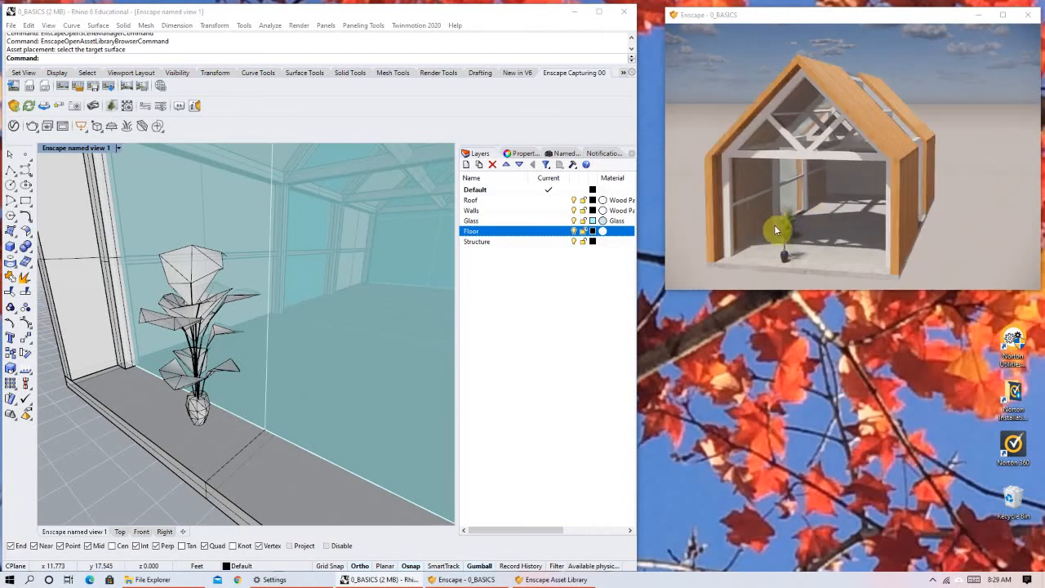
scroll(782, 236, "up", 1)
scroll(784, 188, "up", 1)
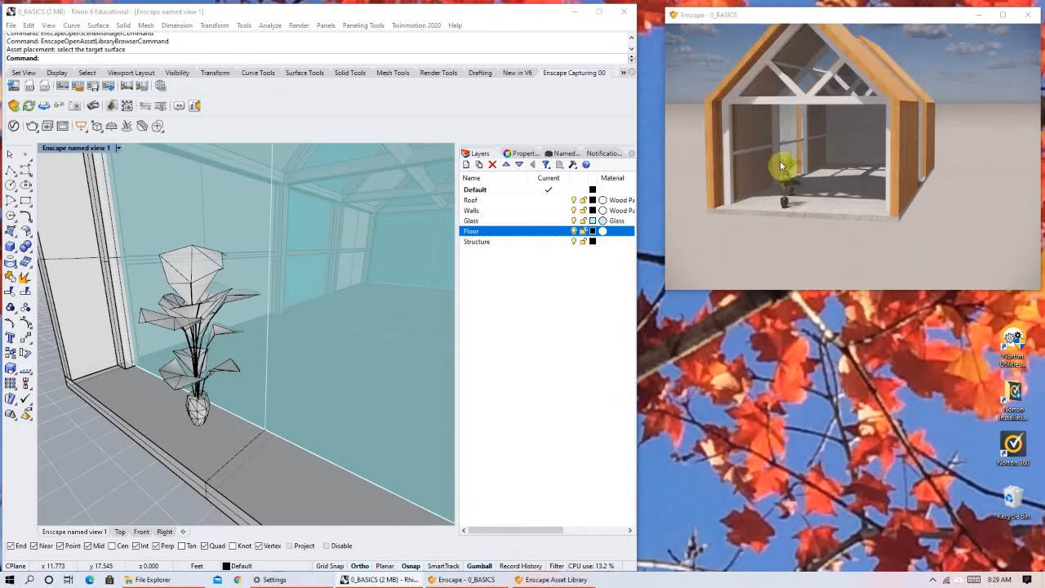
scroll(788, 175, "up", 2)
right_click_drag(807, 199, 862, 184)
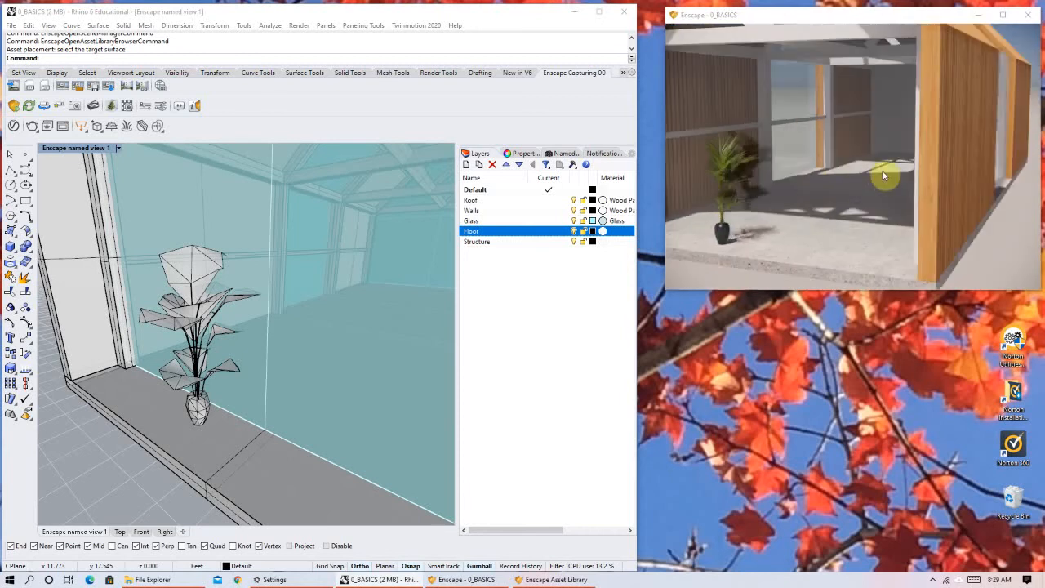
right_click_drag(815, 220, 789, 196)
scroll(830, 213, "up", 1)
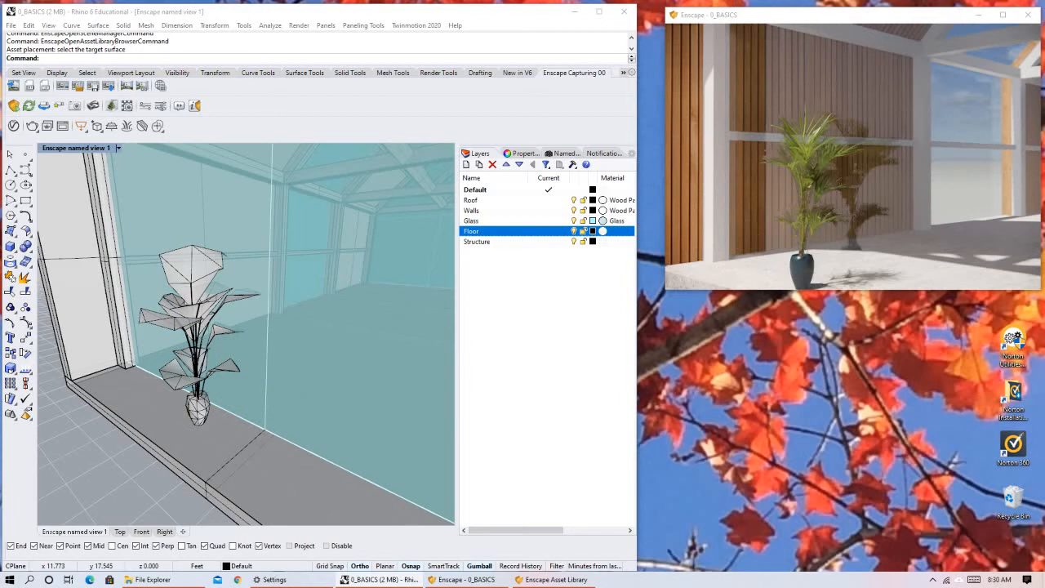
right_click_drag(768, 207, 809, 216)
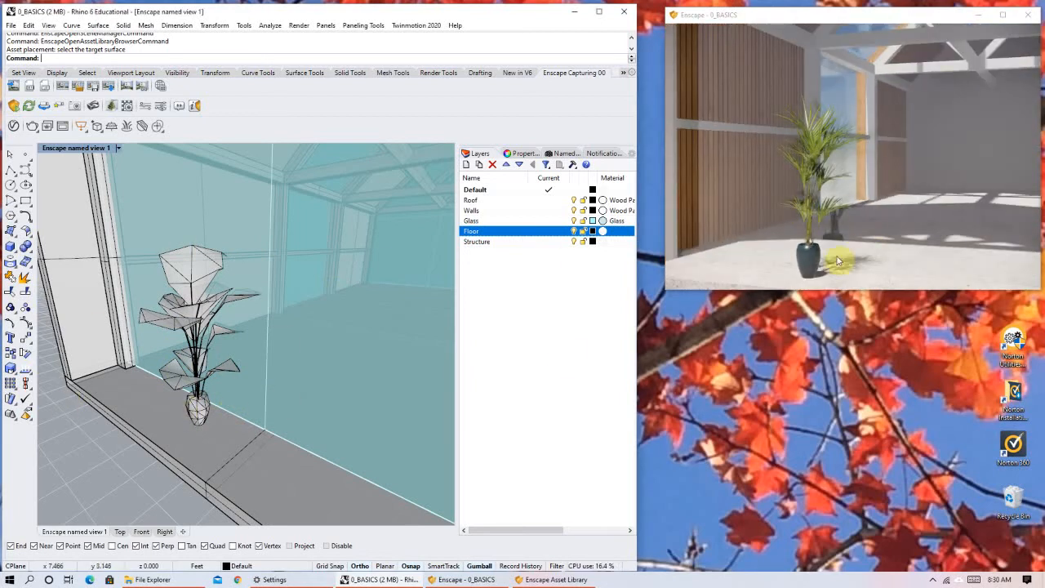
right_click_drag(779, 215, 825, 214)
right_click_drag(771, 178, 790, 177)
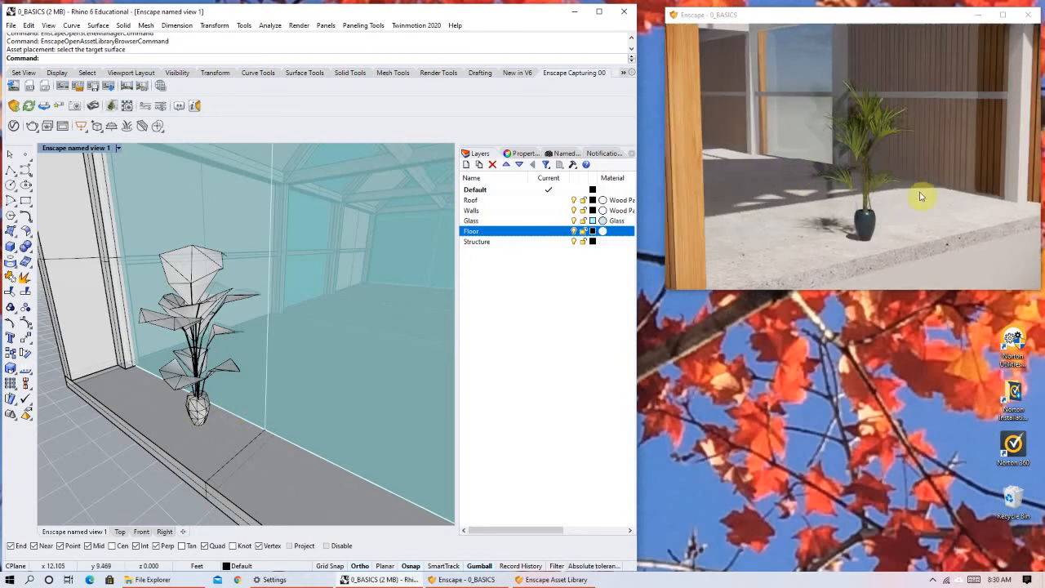
Move the plant in the Top view to the front-left corner of the house floor.
left_click(176, 404)
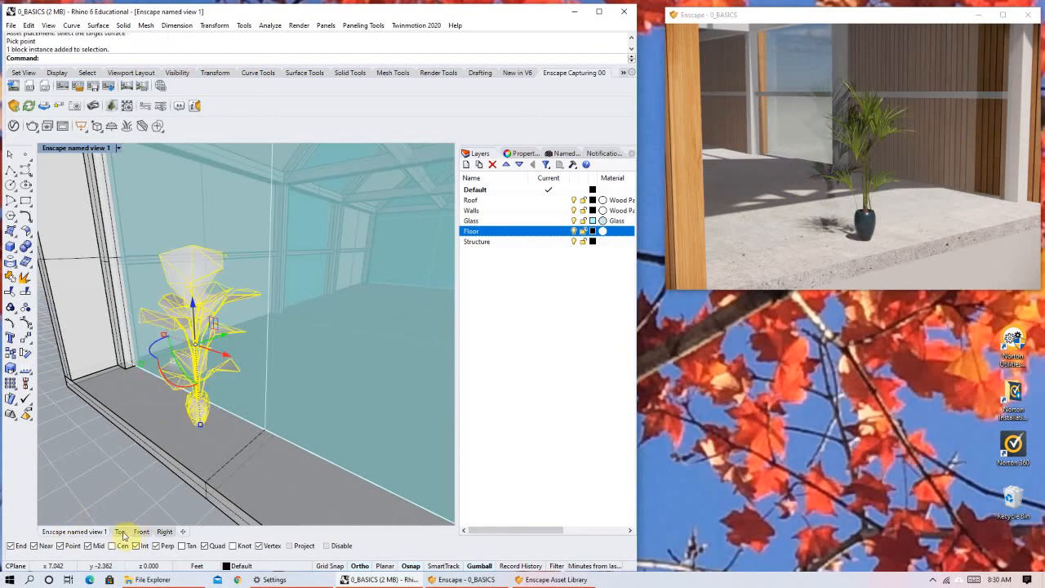
left_click(120, 532)
scroll(229, 298, "down", 5)
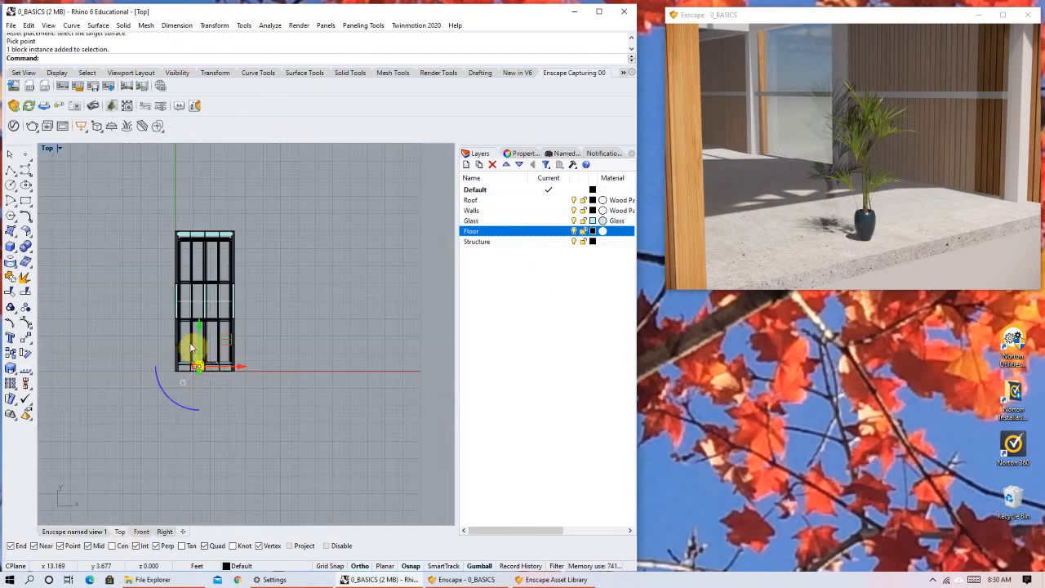
scroll(339, 289, "up", 5)
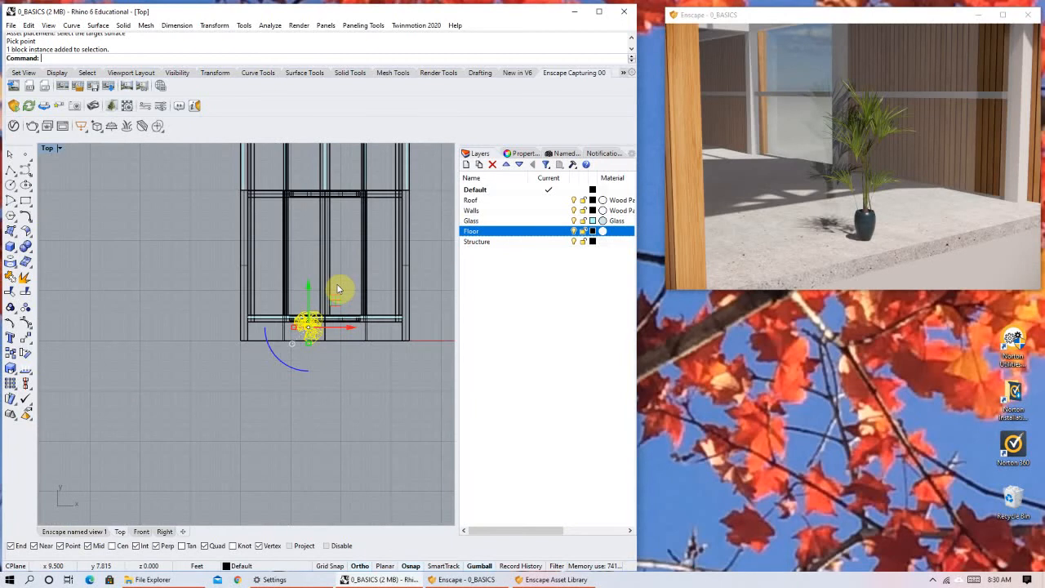
scroll(338, 289, "up", 8)
left_click_drag(299, 385, 184, 396)
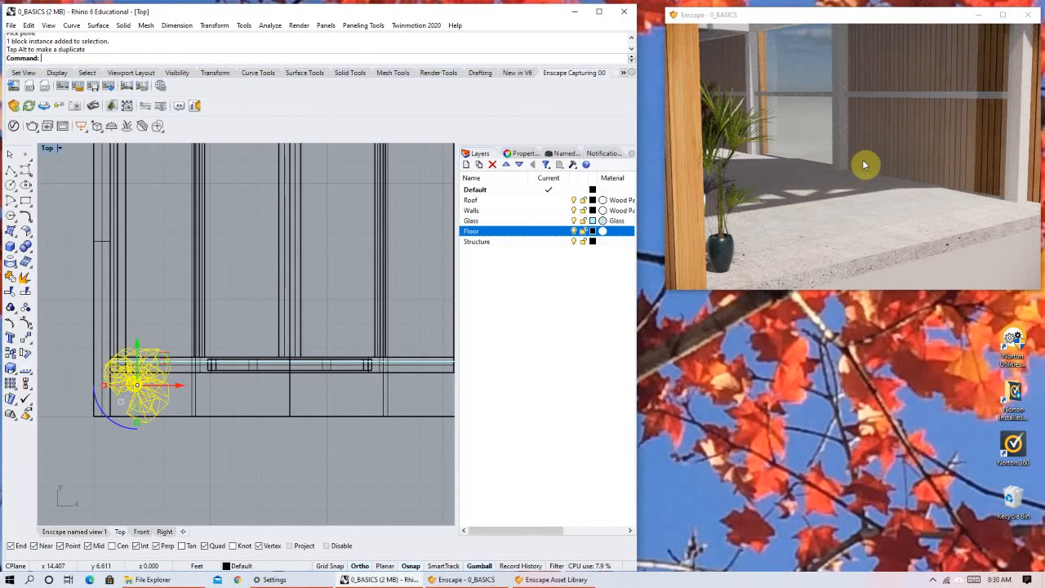
Check the corner placement in the render and shift the plant slightly forward and right, away from the glass and side wall.
scroll(864, 164, "down", 5)
right_click_drag(956, 152, 879, 146)
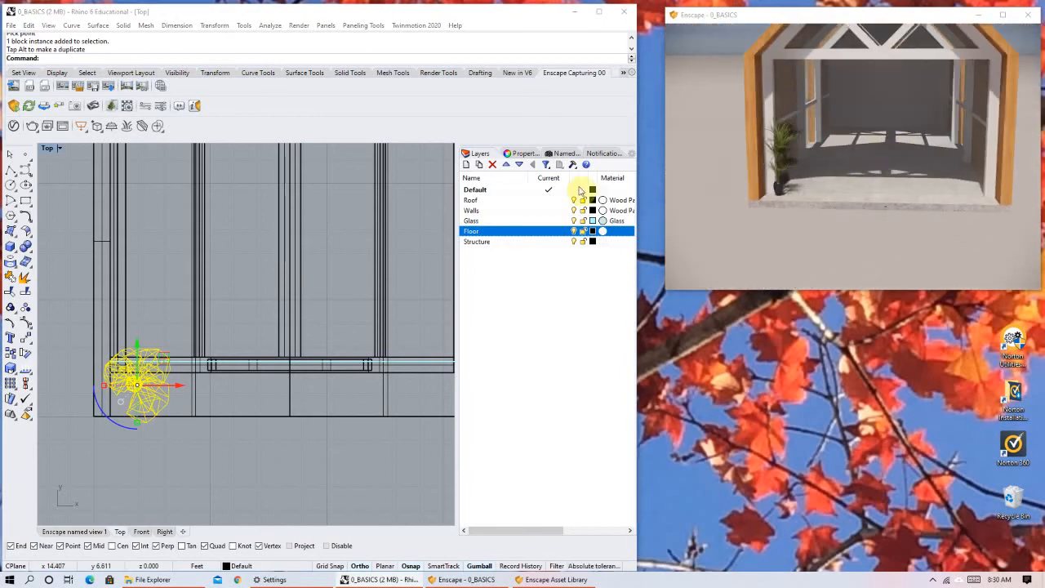
scroll(136, 362, "up", 1)
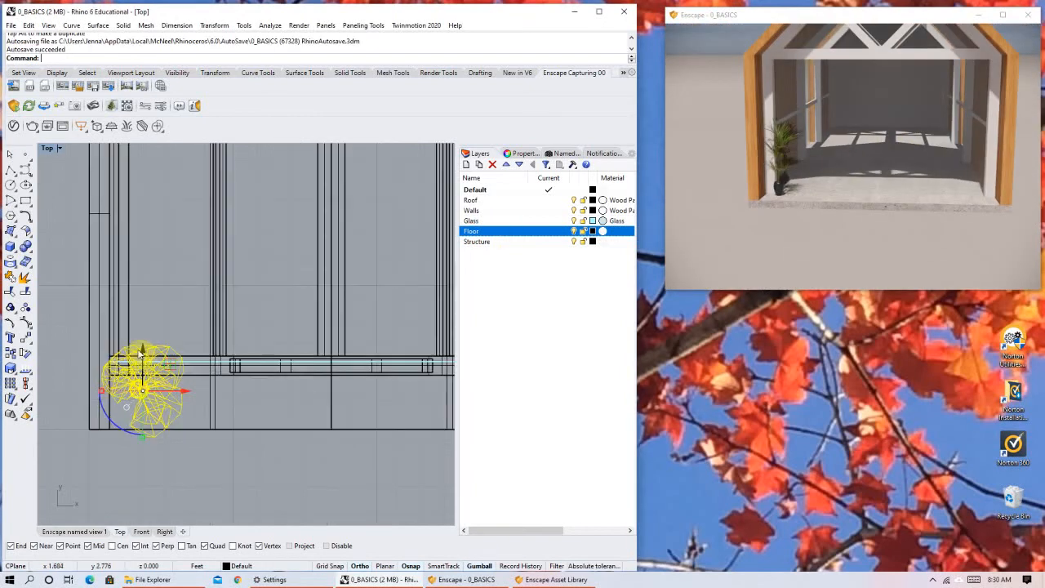
left_click_drag(146, 371, 147, 389)
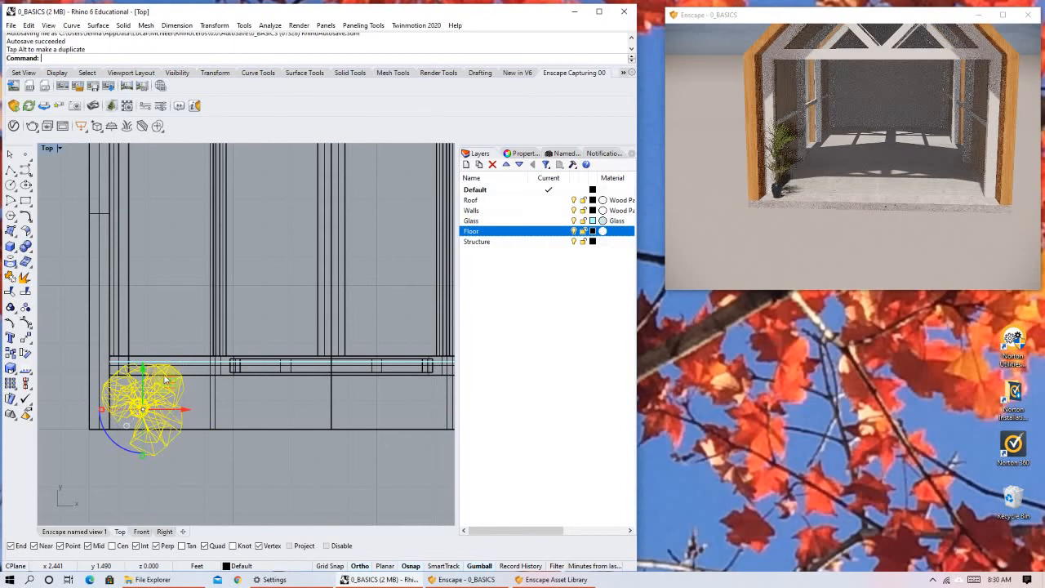
left_click_drag(159, 377, 172, 386)
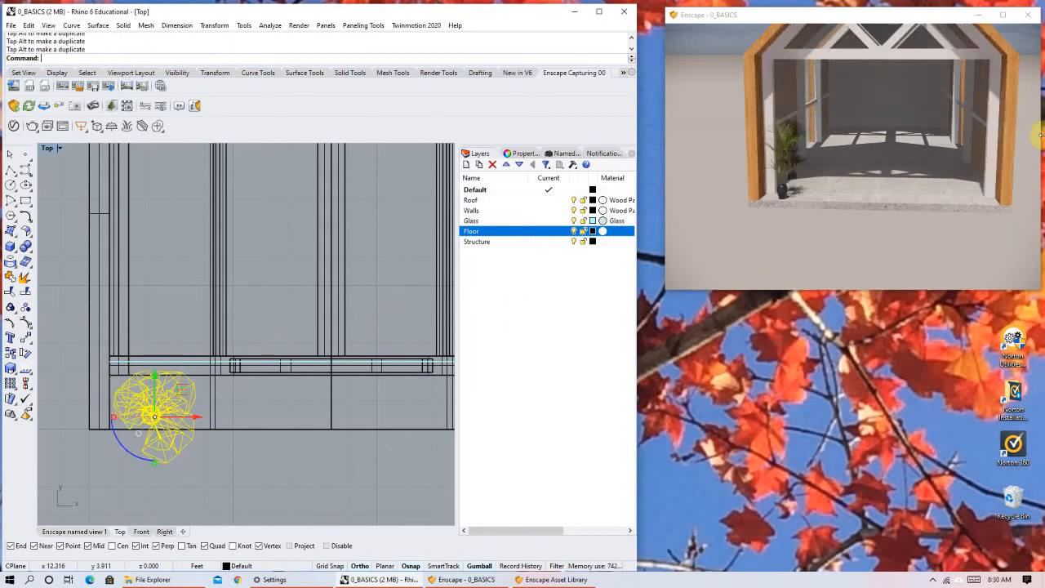
Examine the repositioned plant in the Enscape render up to a three-quarter view of the house, and deselect it in Rhino.
scroll(888, 175, "down", 3)
right_click_drag(889, 178, 880, 147)
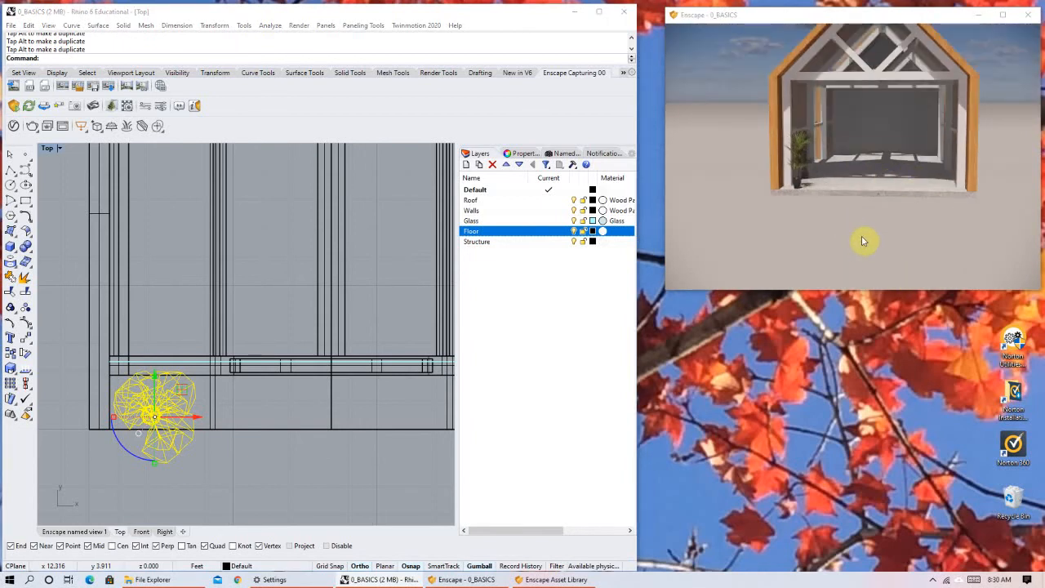
right_click_drag(863, 223, 875, 187)
middle_click_drag(883, 184, 838, 185)
right_click_drag(925, 185, 904, 214)
right_click_drag(801, 137, 804, 130)
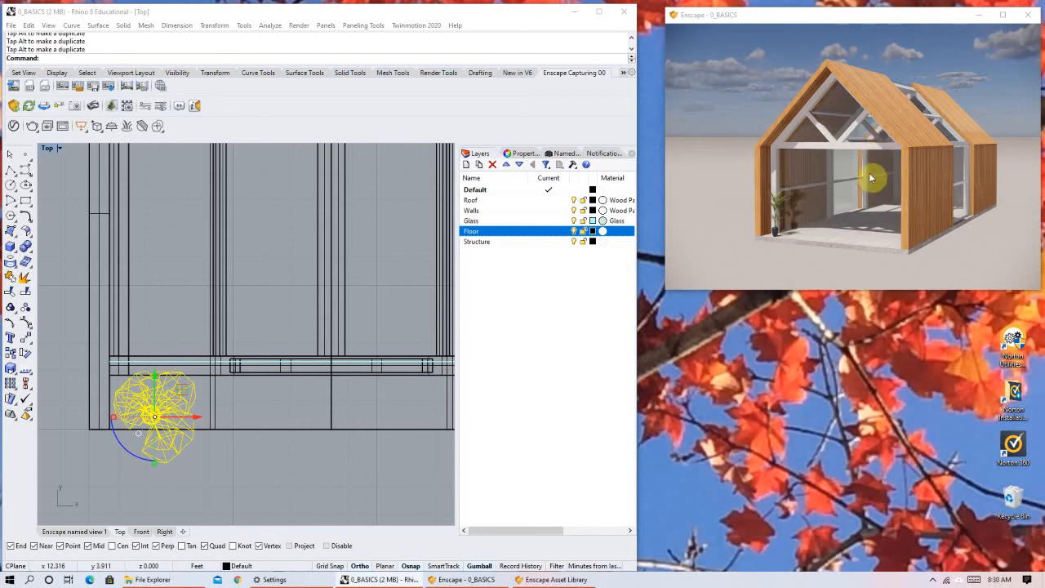
left_click(353, 481)
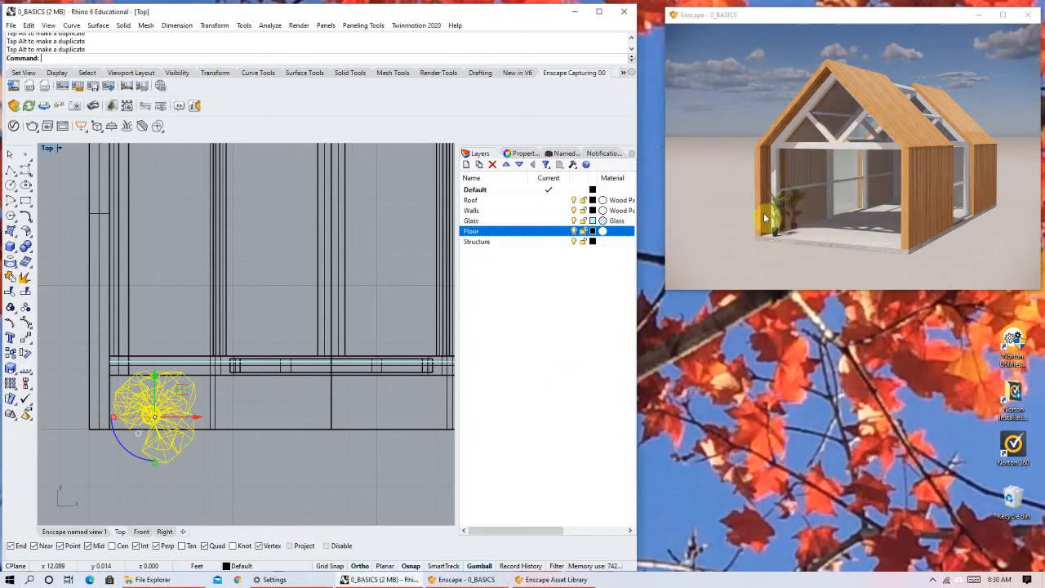
left_click(263, 488)
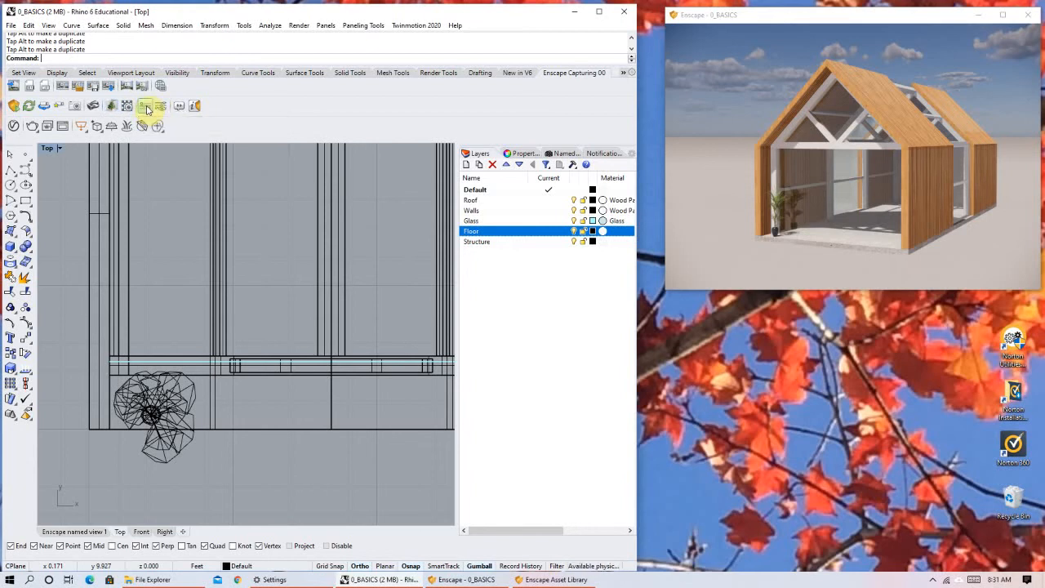
Review Enscape's General Settings pages, including Input, Devices, Performance, Network, Licensing and Preferences, and close the dialog.
left_click(145, 107)
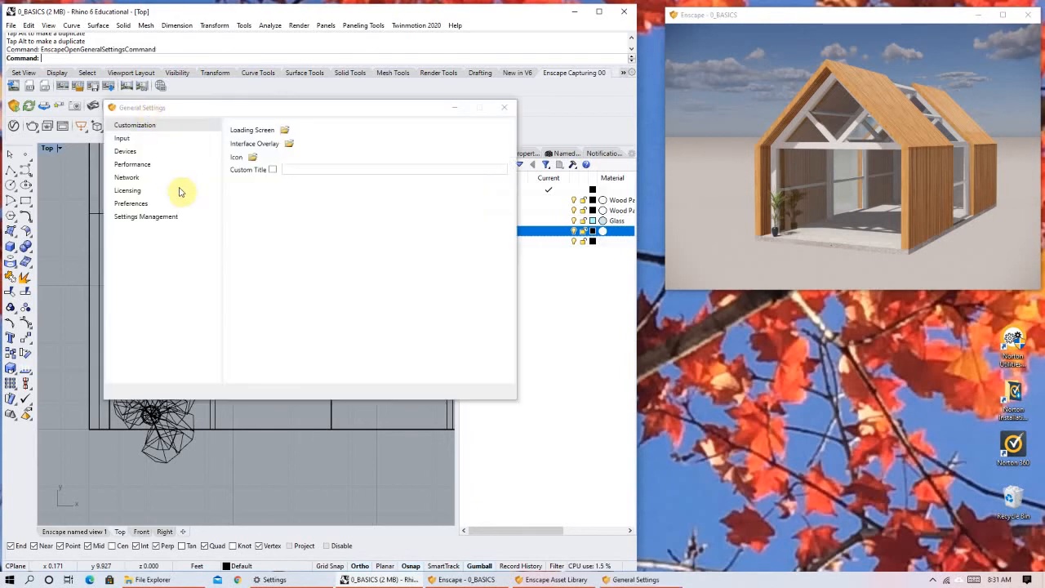
left_click(147, 139)
left_click(150, 167)
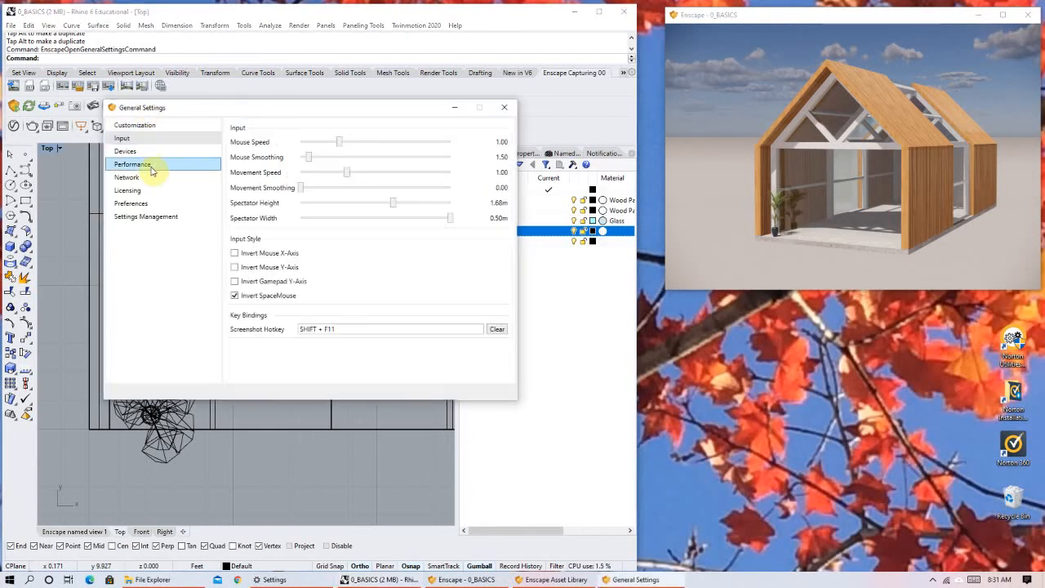
left_click(135, 154)
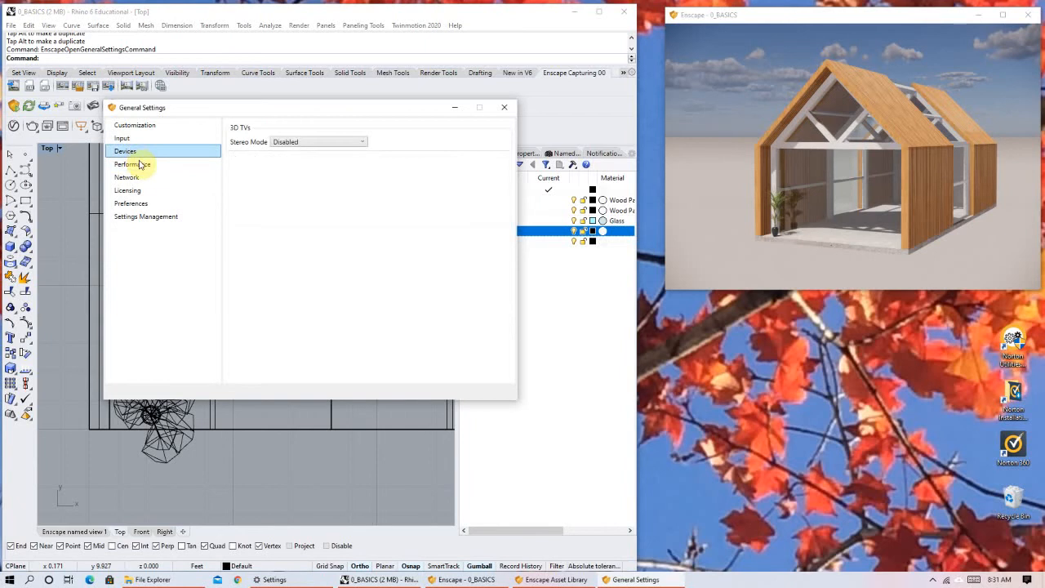
left_click(140, 165)
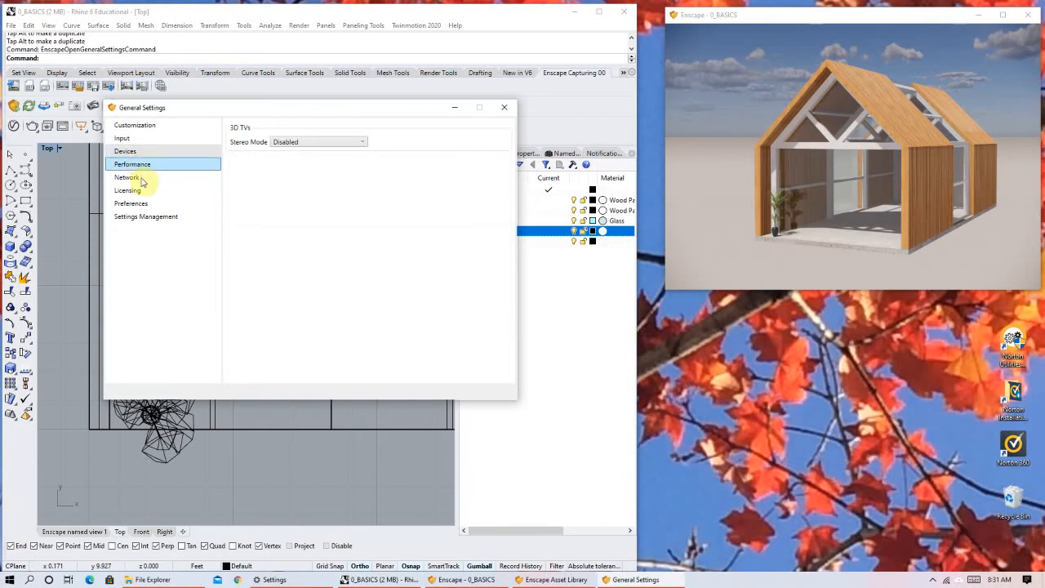
left_click(142, 180)
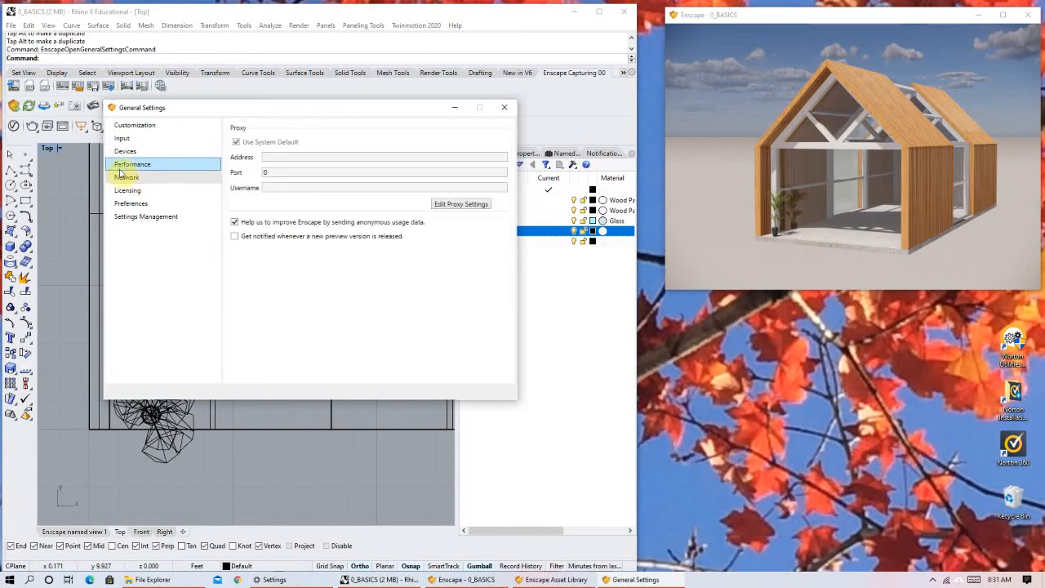
left_click(139, 164)
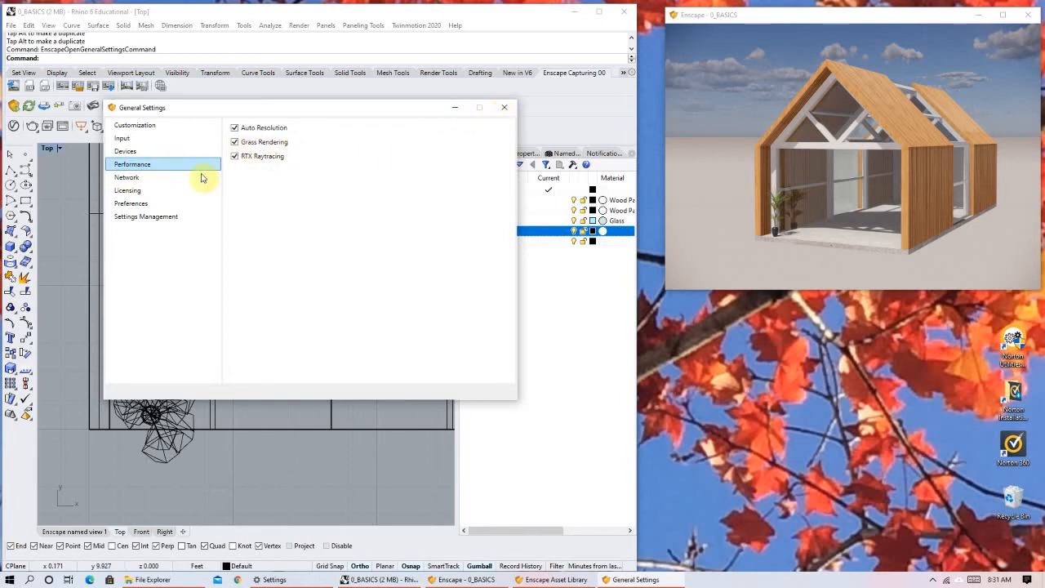
left_click(169, 190)
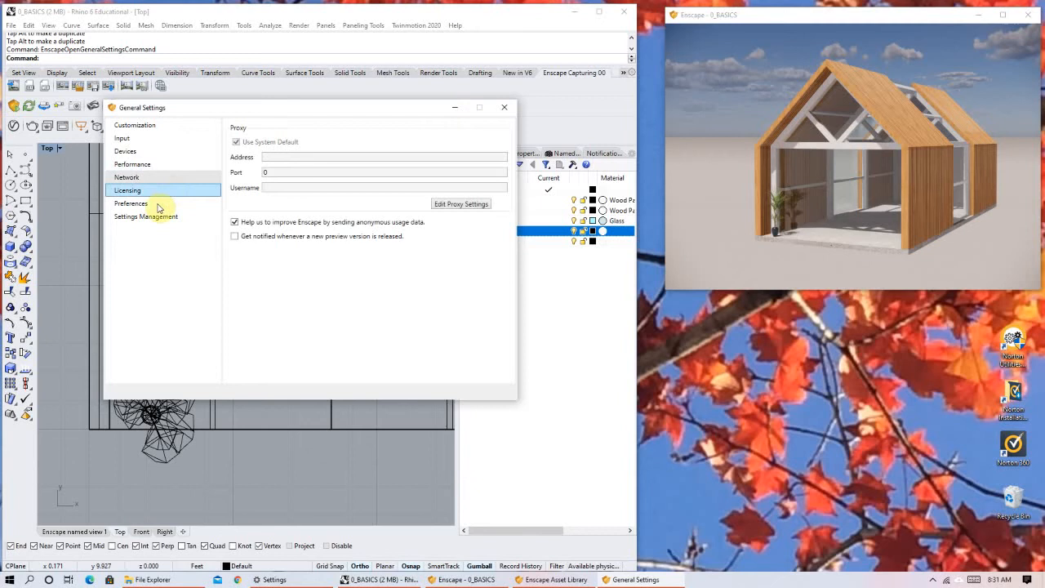
left_click(162, 204)
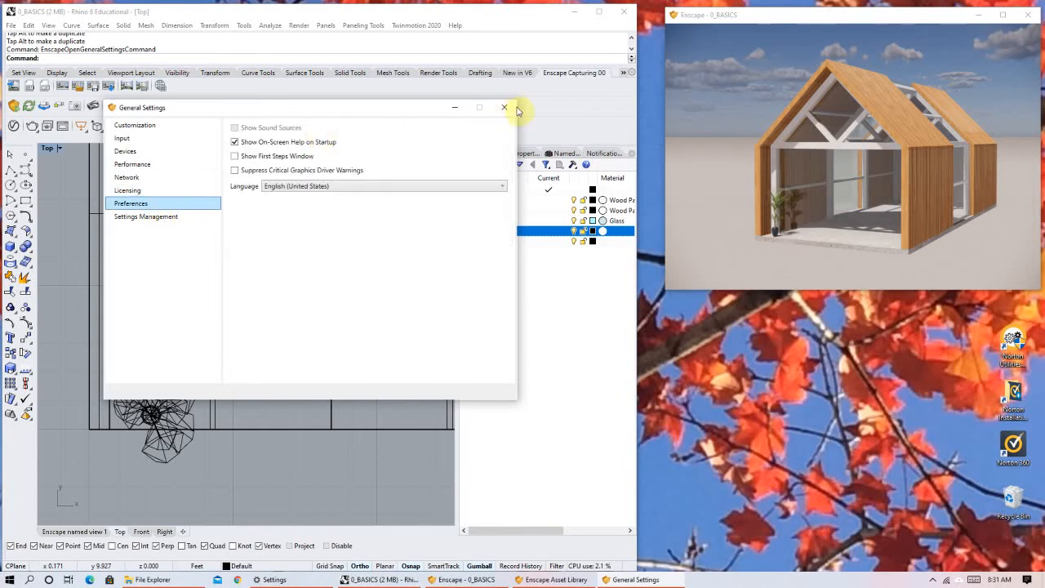
left_click(504, 107)
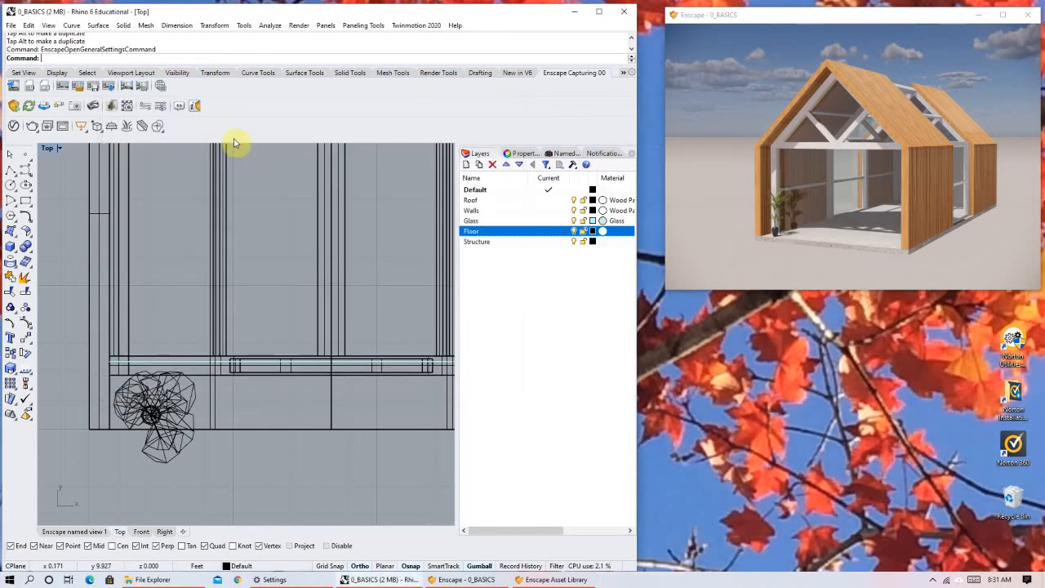
Open Enscape's Visual Settings, look through the Image, Atmosphere and Capture pages, and return to the Rendering settings.
left_click(161, 109)
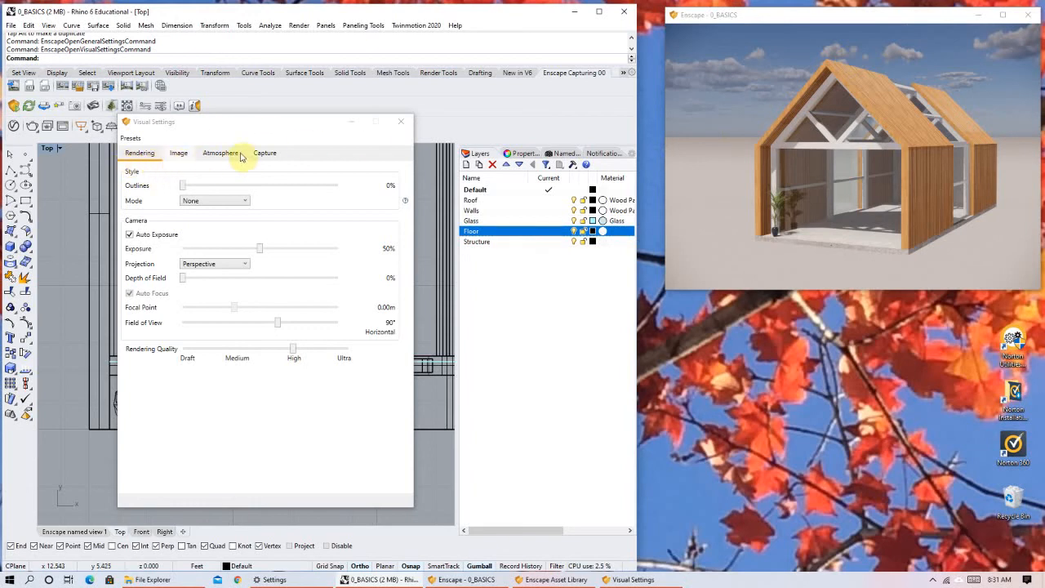
left_click(180, 154)
left_click(219, 154)
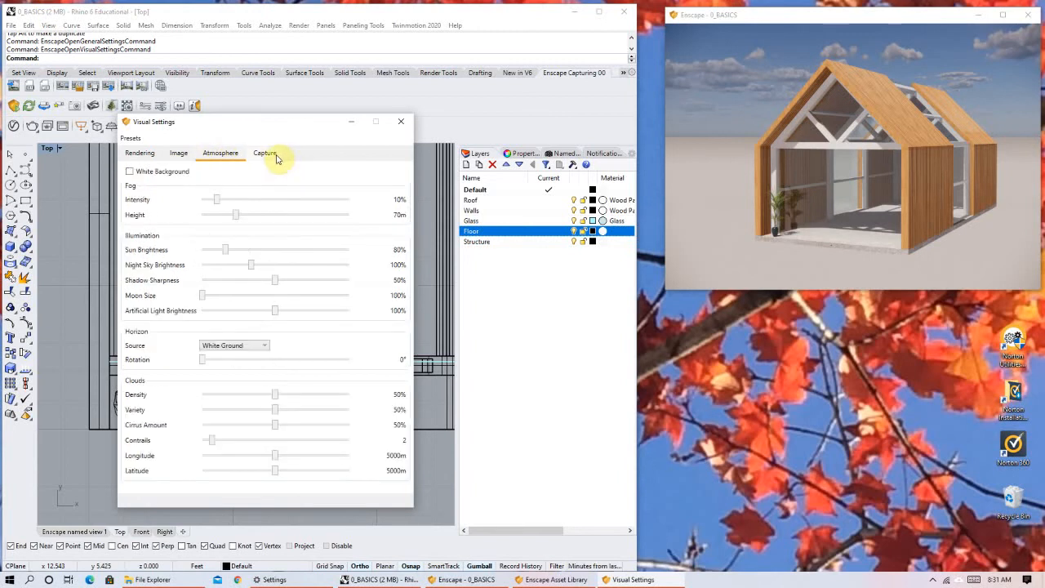
left_click(270, 155)
left_click(137, 154)
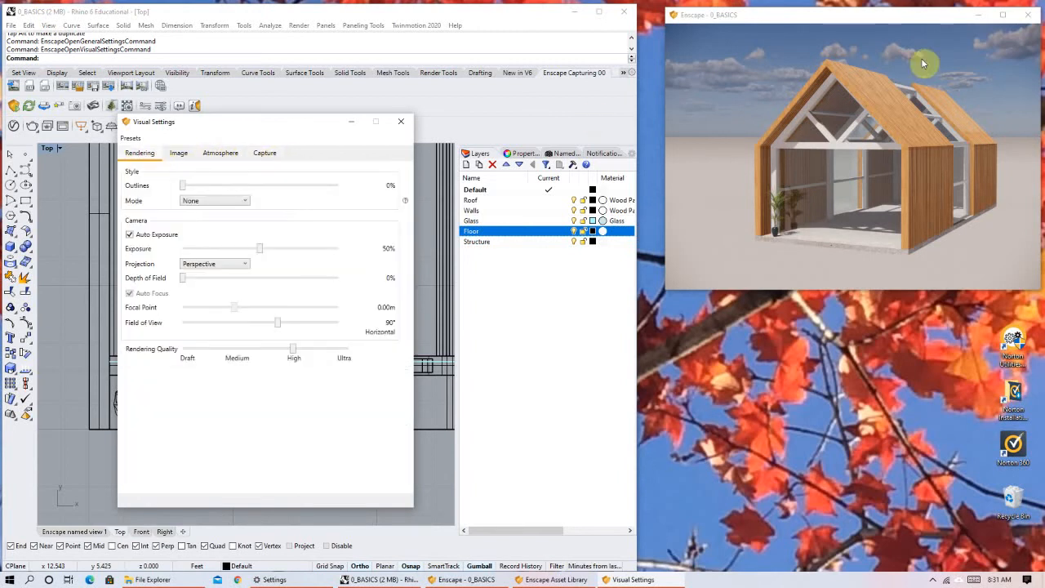
Enlarge the Enscape render window and view the house from several angles, ending on its long side with the glazed middle section.
left_click_drag(662, 289, 460, 389)
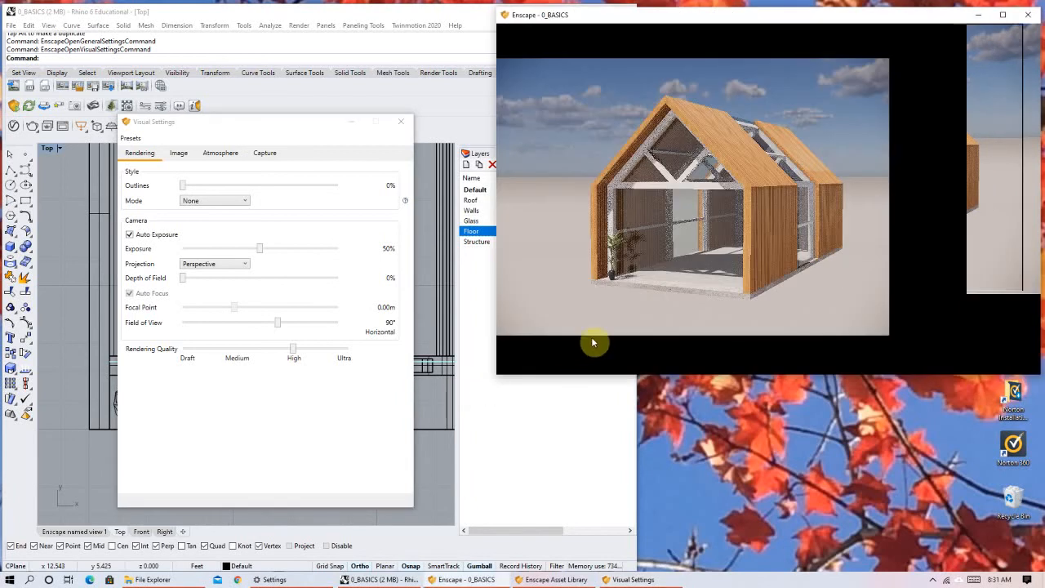
scroll(776, 245, "down", 3)
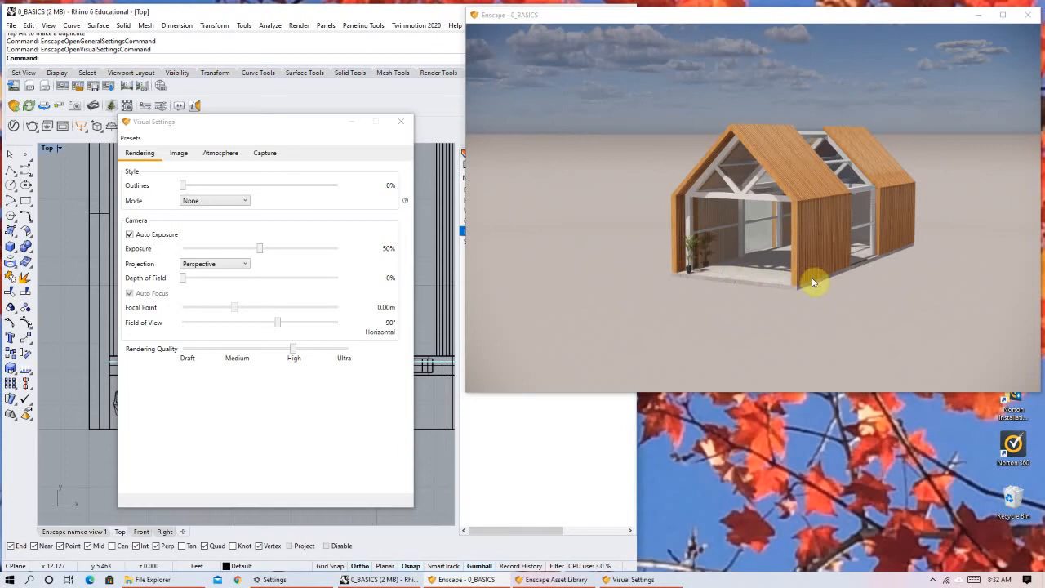
right_click_drag(726, 217, 825, 232)
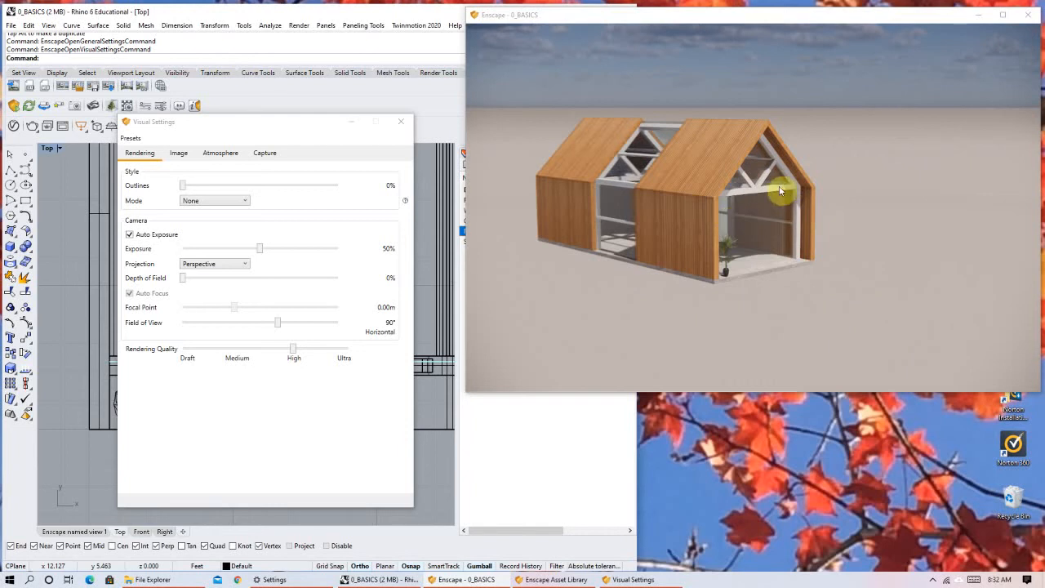
right_click_drag(826, 204, 825, 234)
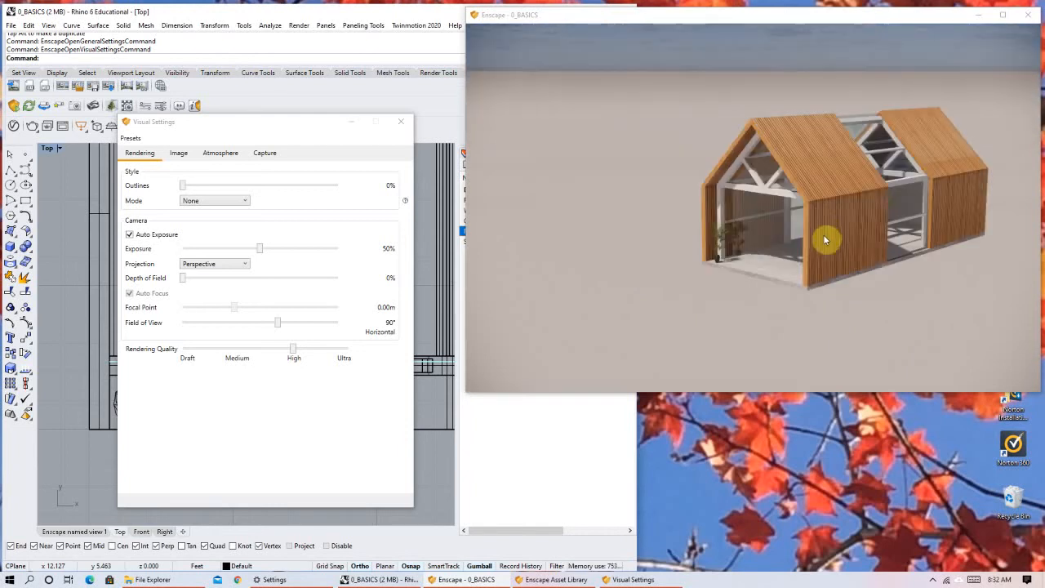
middle_click_drag(805, 268, 800, 276)
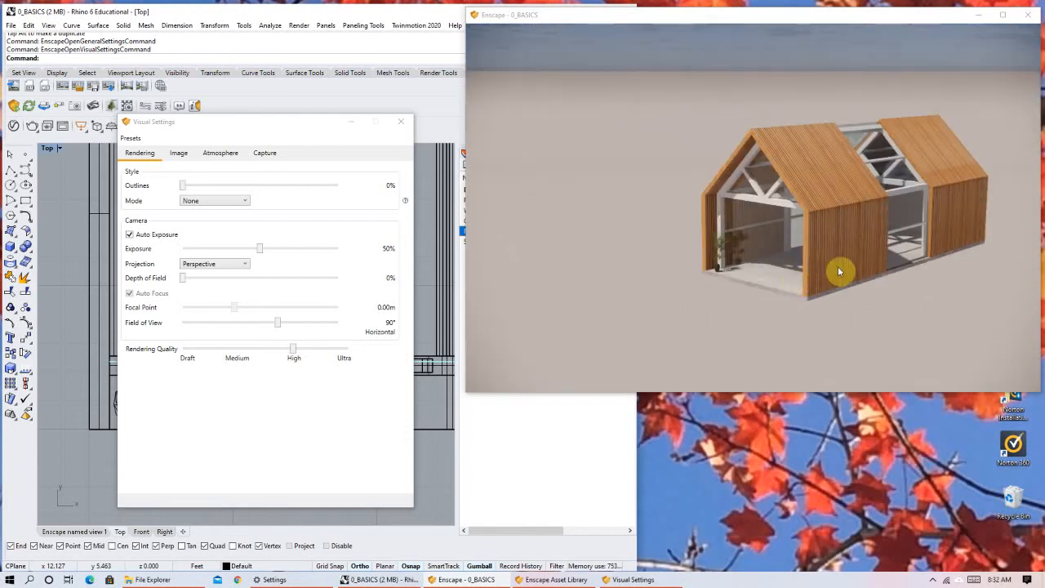
right_click_drag(782, 257, 788, 228)
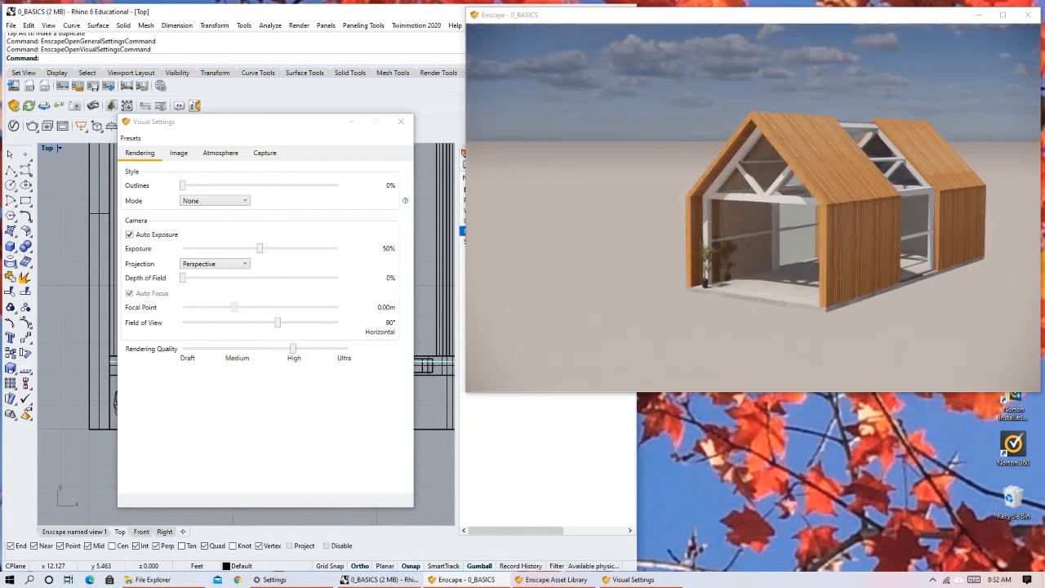
right_click_drag(787, 274, 770, 260)
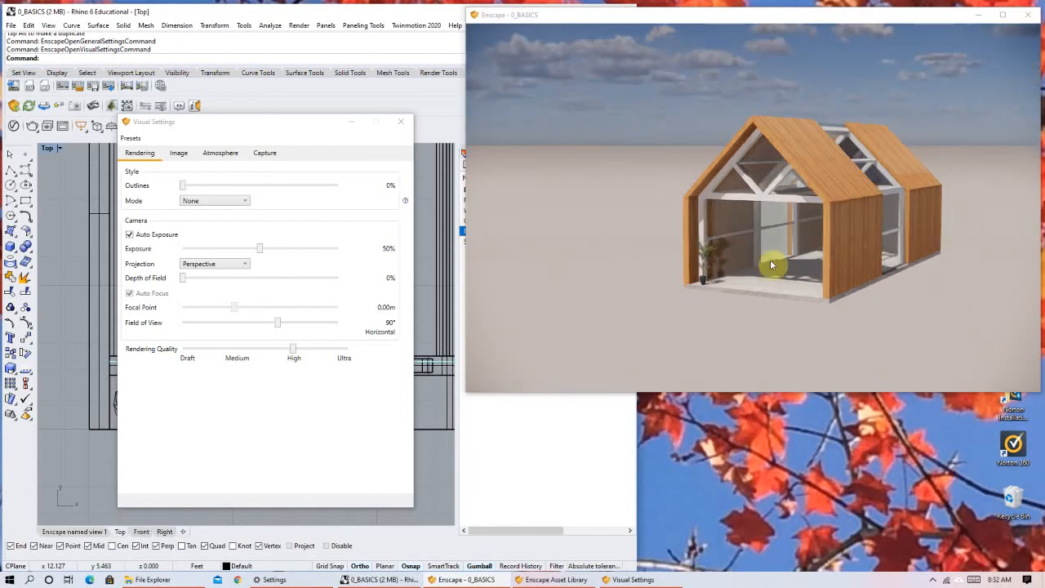
right_click_drag(777, 211, 788, 265)
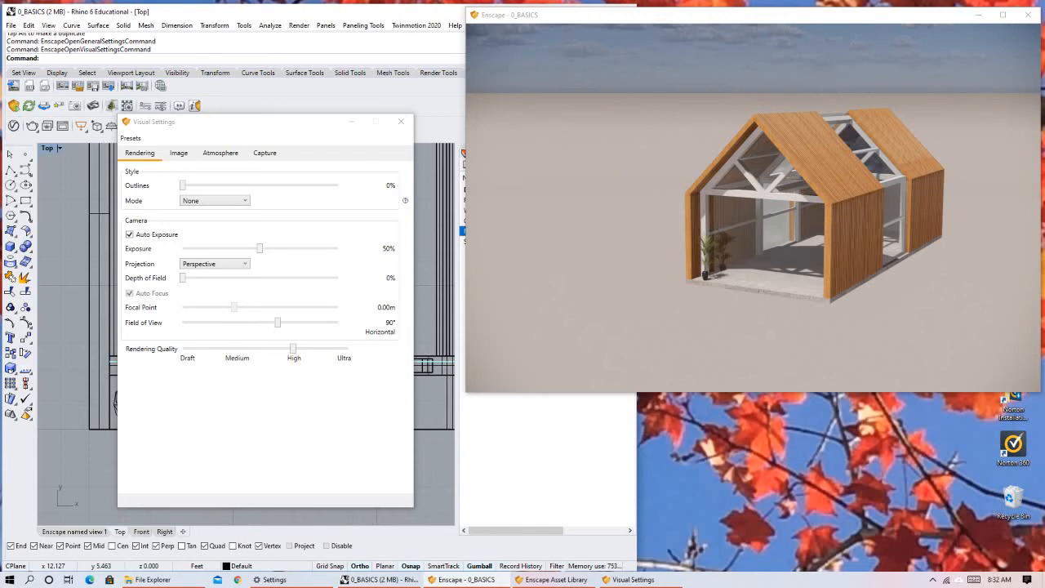
right_click_drag(811, 217, 767, 127)
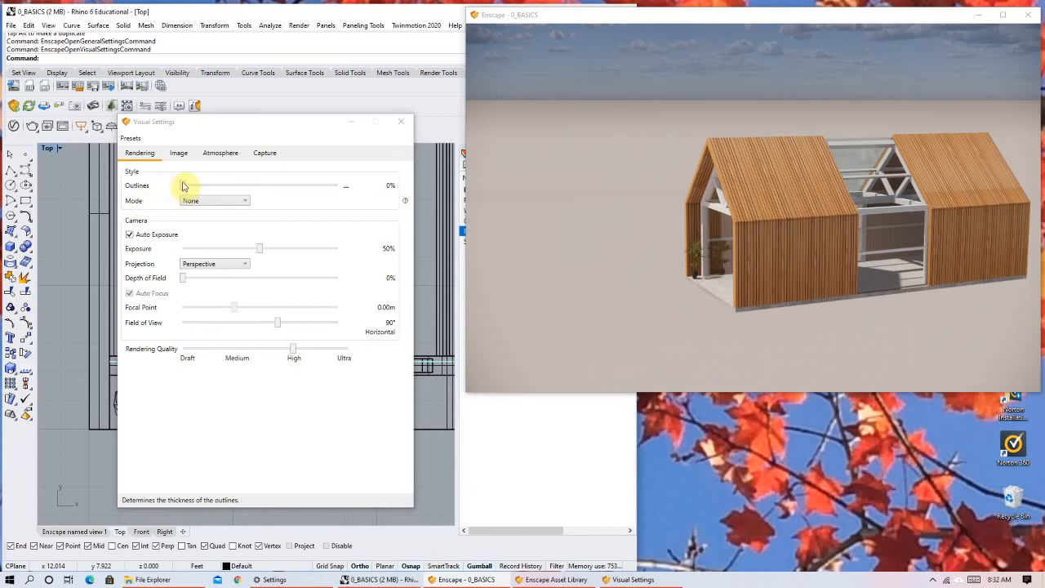
Set the Outlines strength of the Enscape rendering style to 49%.
left_click_drag(185, 185, 232, 185)
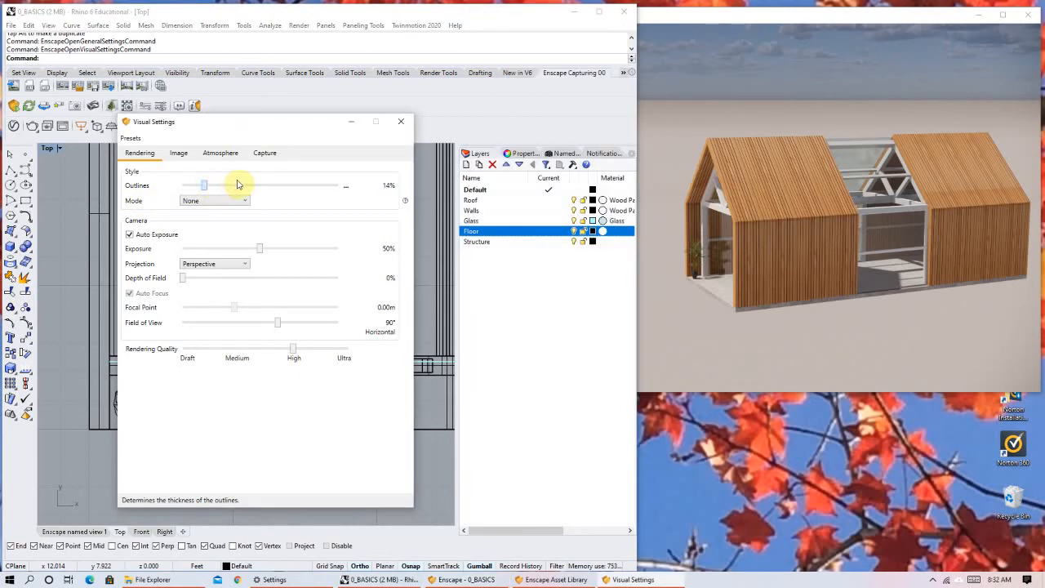
left_click(241, 185)
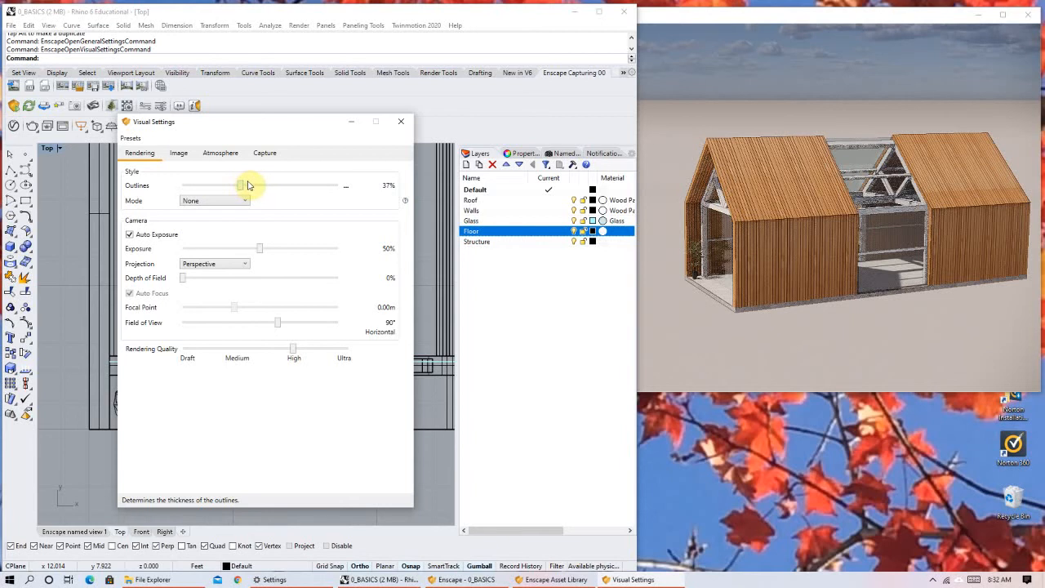
left_click(250, 185)
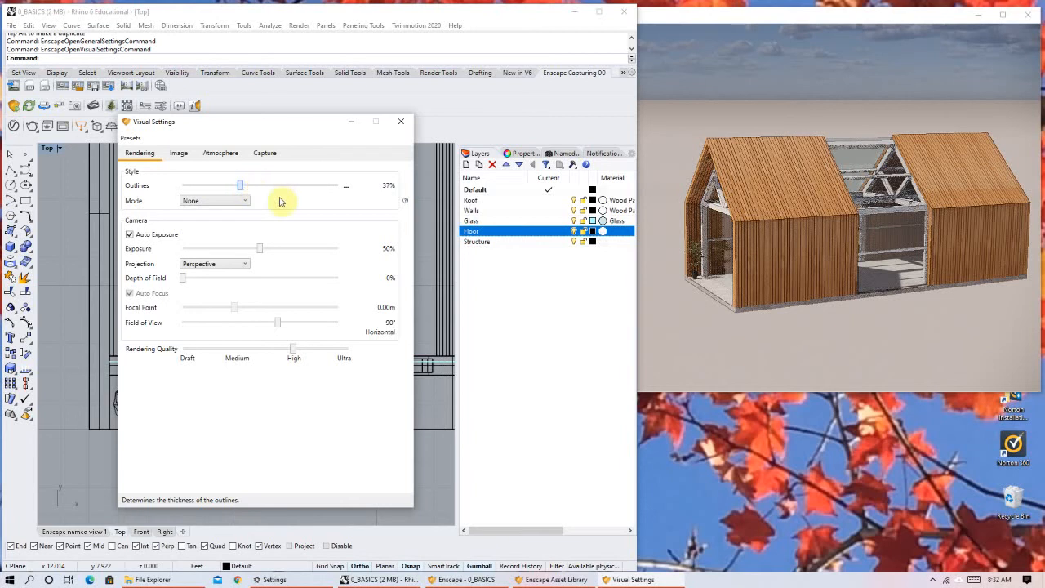
left_click_drag(250, 186, 259, 186)
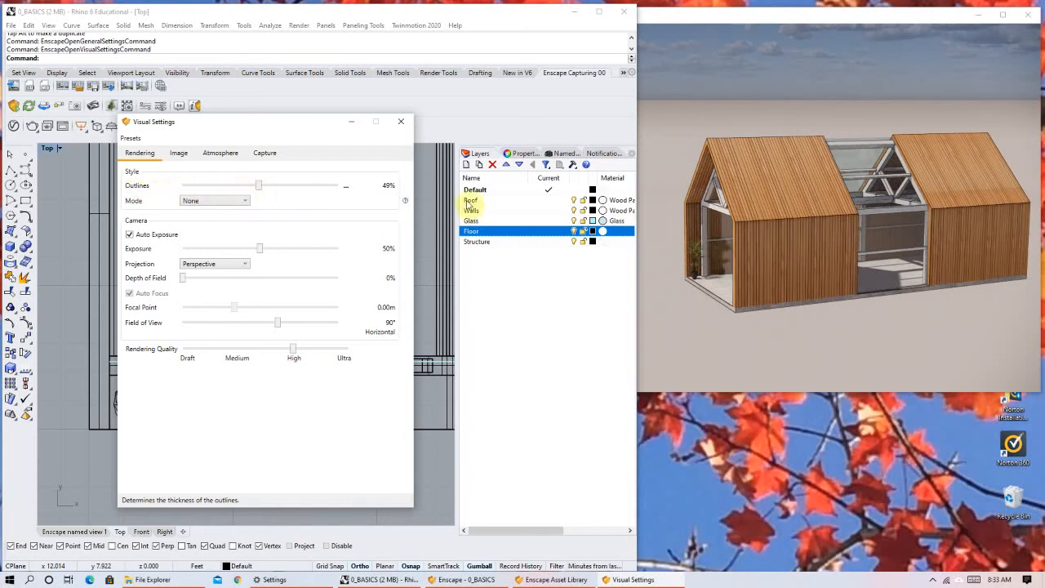
Examine the outlined edges of the house in the Enscape render from the front, both long sides and above.
left_click(781, 221)
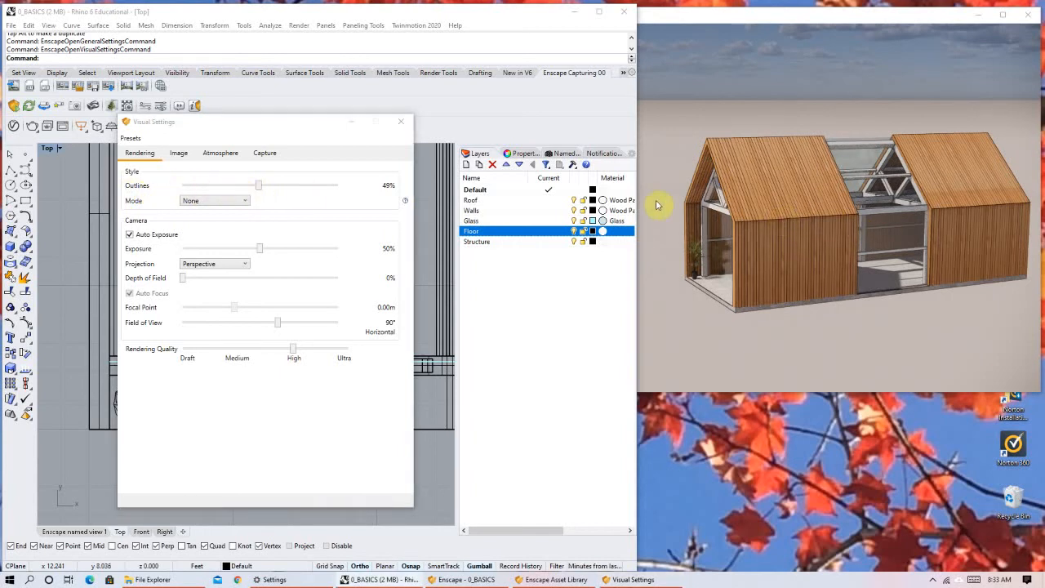
right_click_drag(658, 205, 710, 215)
right_click_drag(784, 230, 829, 217)
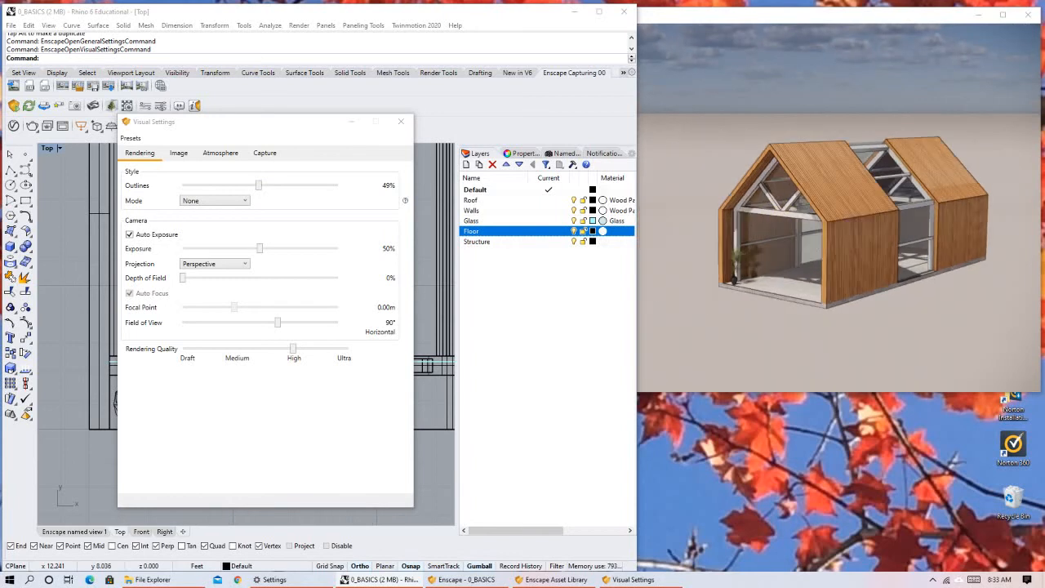
right_click_drag(731, 220, 757, 219)
middle_click_drag(807, 234, 817, 234)
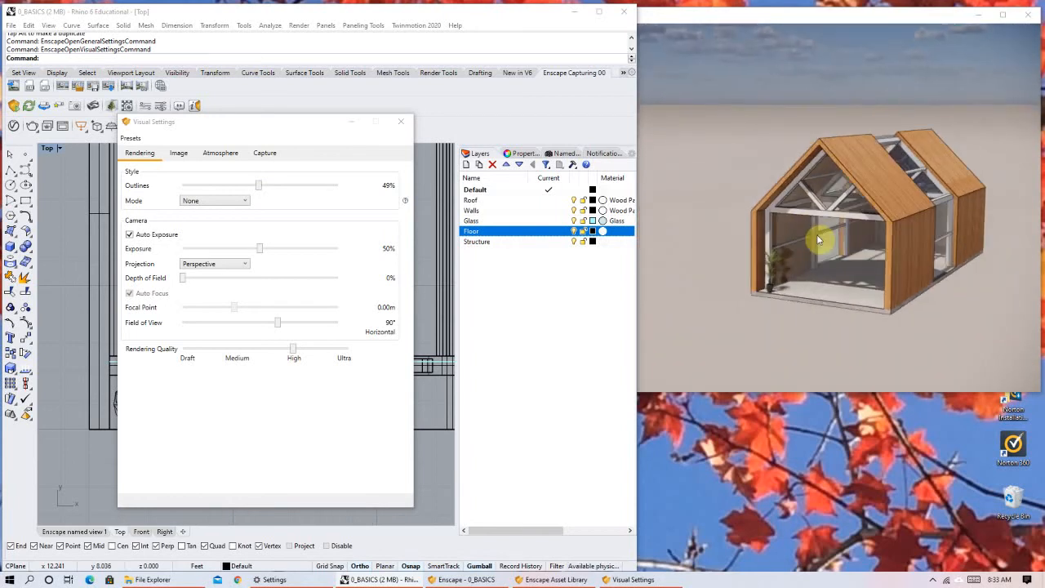
right_click_drag(812, 196, 815, 259)
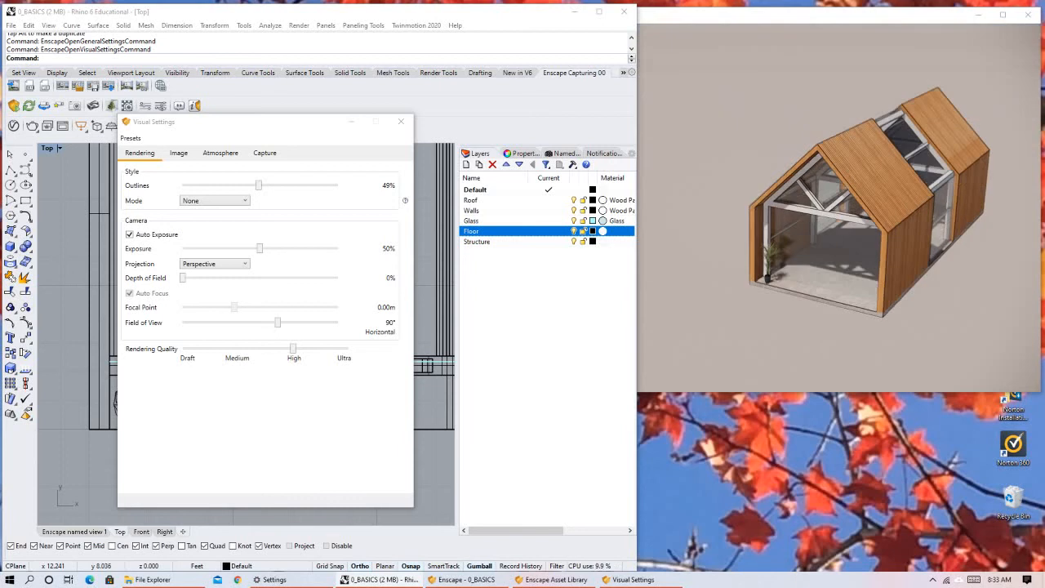
right_click_drag(767, 154, 853, 151)
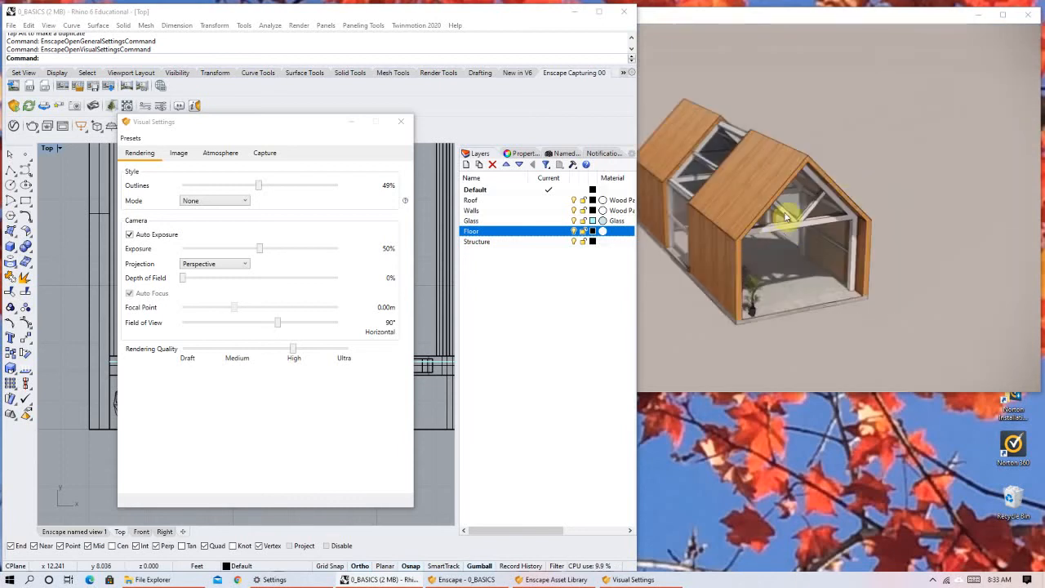
middle_click_drag(791, 208, 898, 205)
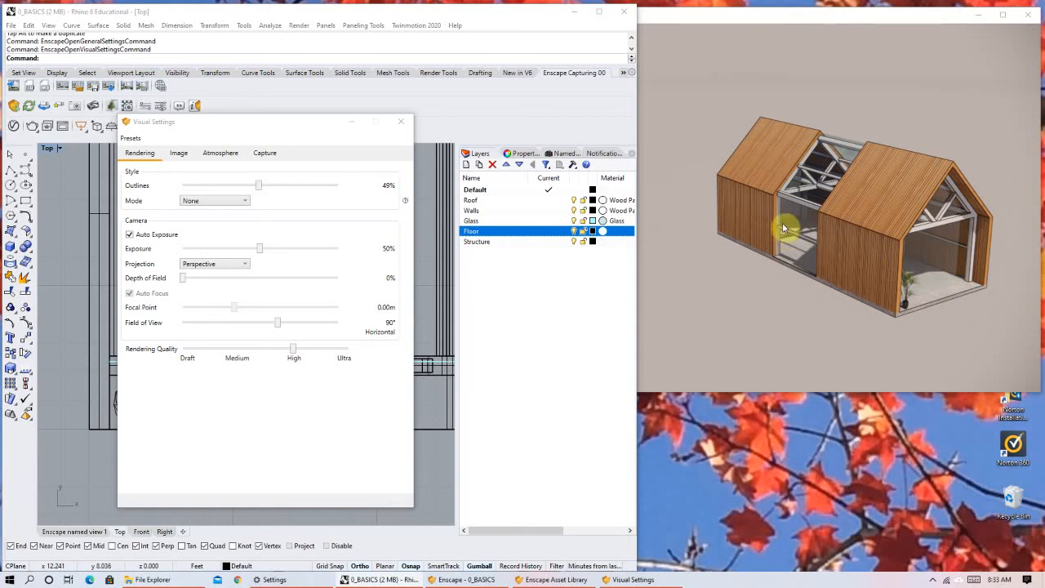
right_click_drag(846, 250, 871, 249)
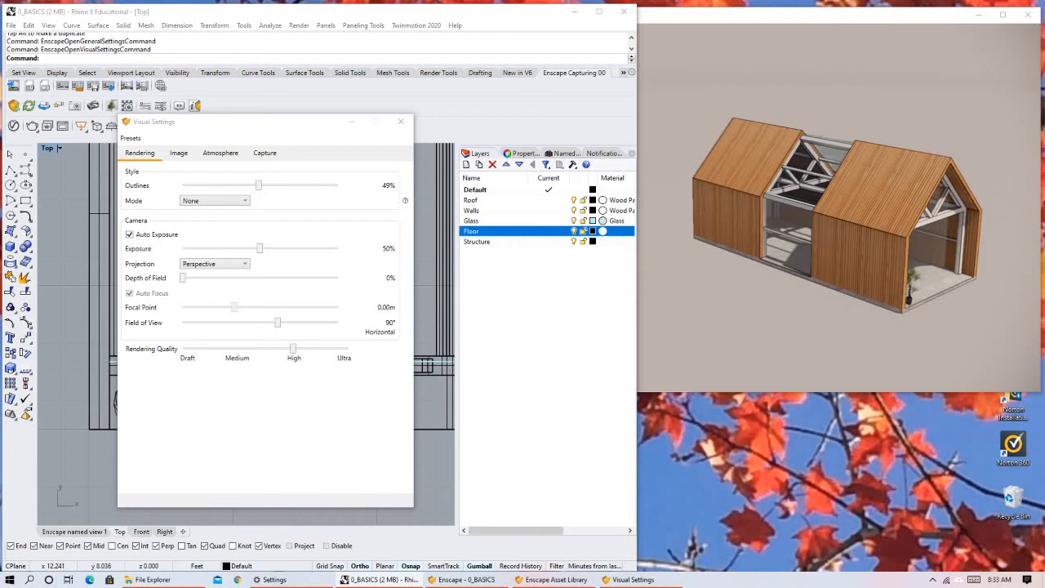
right_click_drag(851, 250, 847, 235)
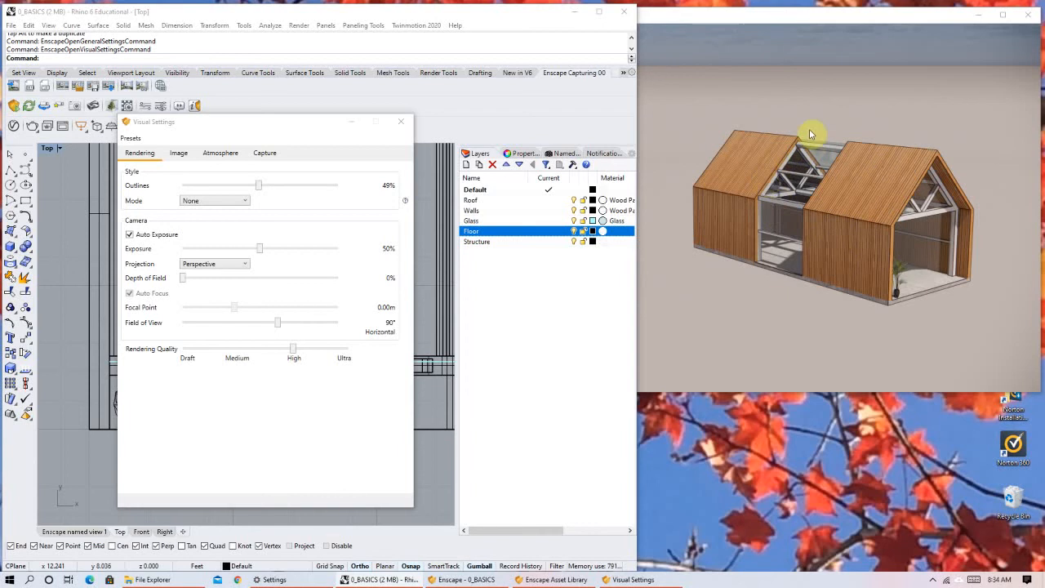
right_click_drag(895, 177, 813, 186)
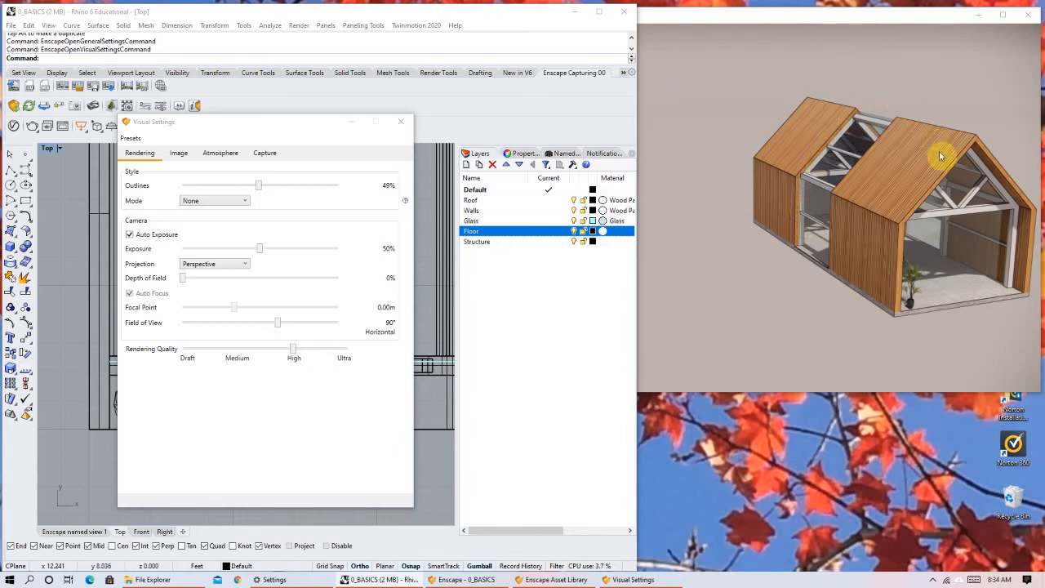
scroll(879, 219, "down", 3)
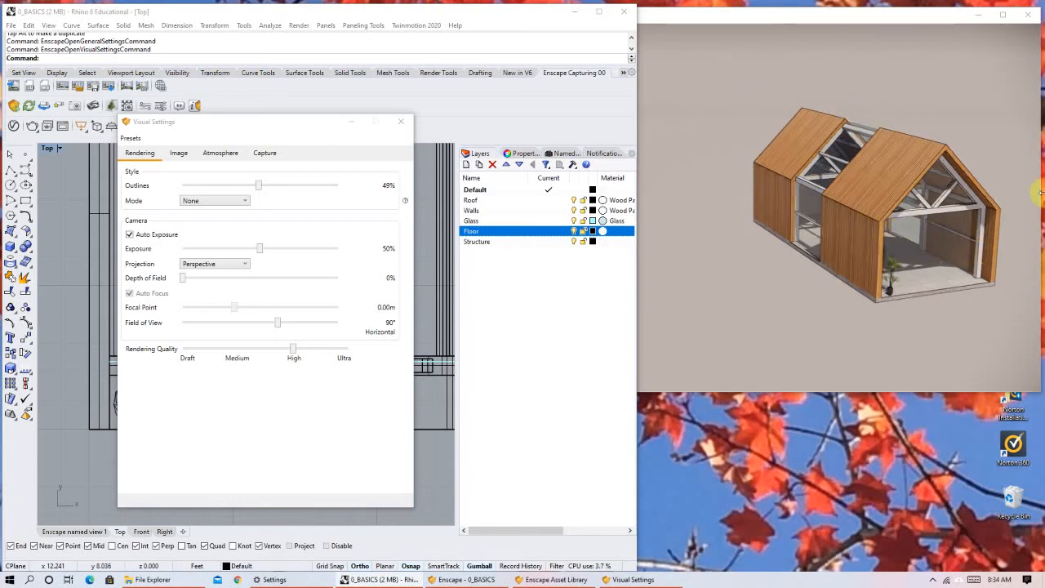
Set the Outlines strength of the Enscape rendering style to 50%.
right_click_drag(894, 206, 897, 214)
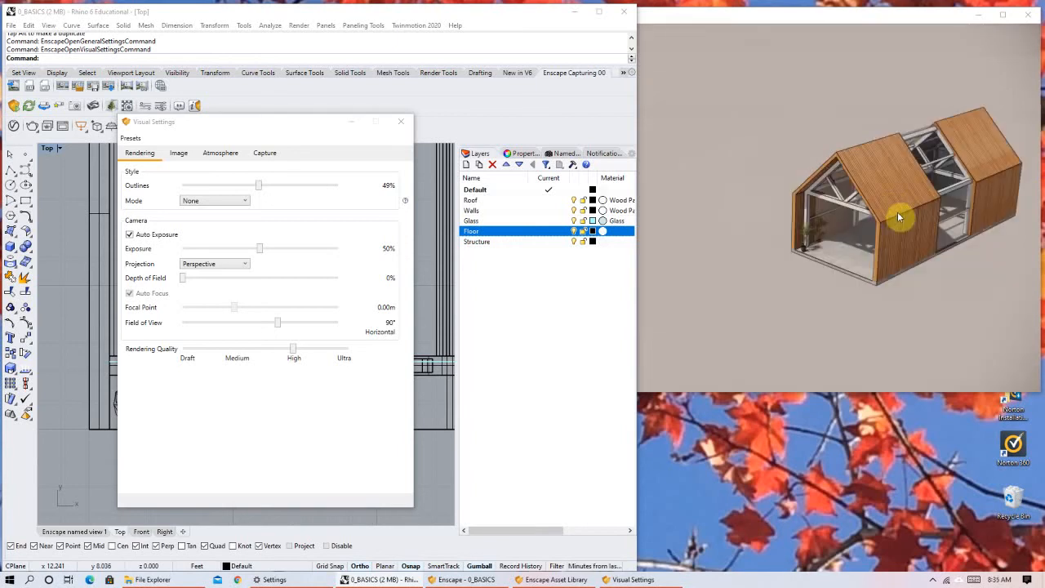
scroll(957, 165, "up", 1)
middle_click_drag(919, 197, 843, 245)
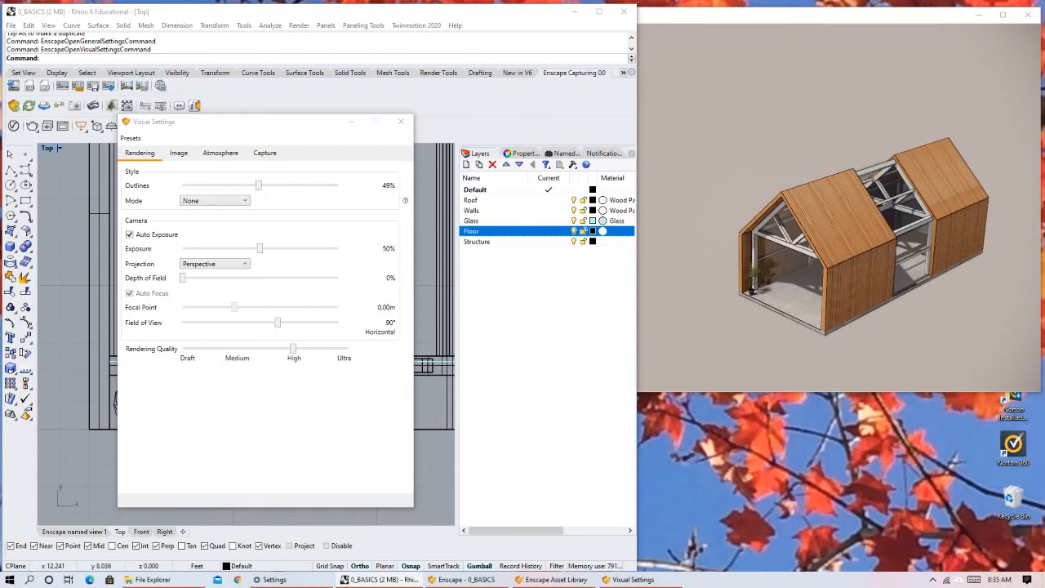
right_click_drag(900, 227, 909, 233)
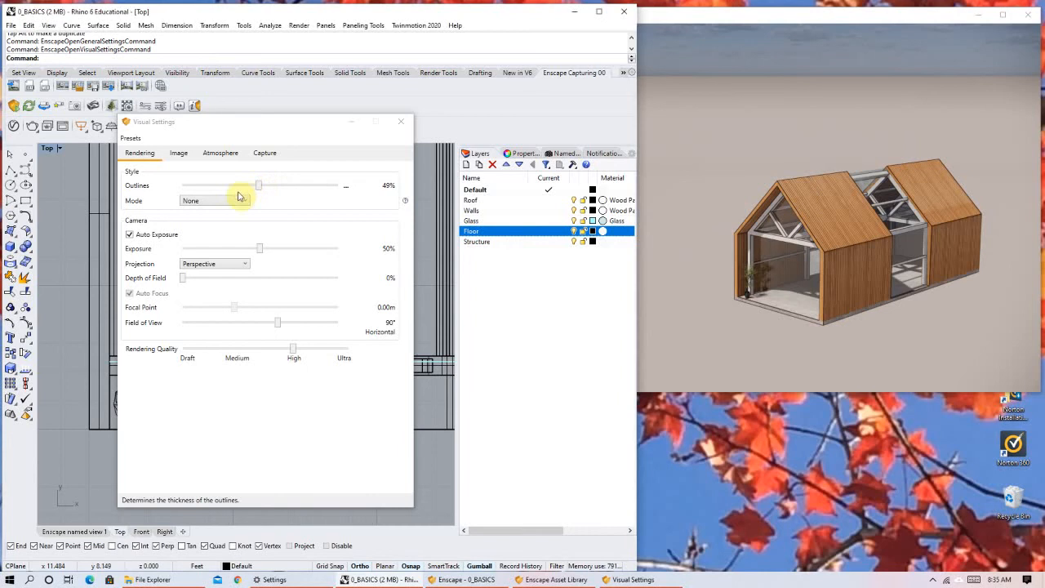
left_click(197, 187)
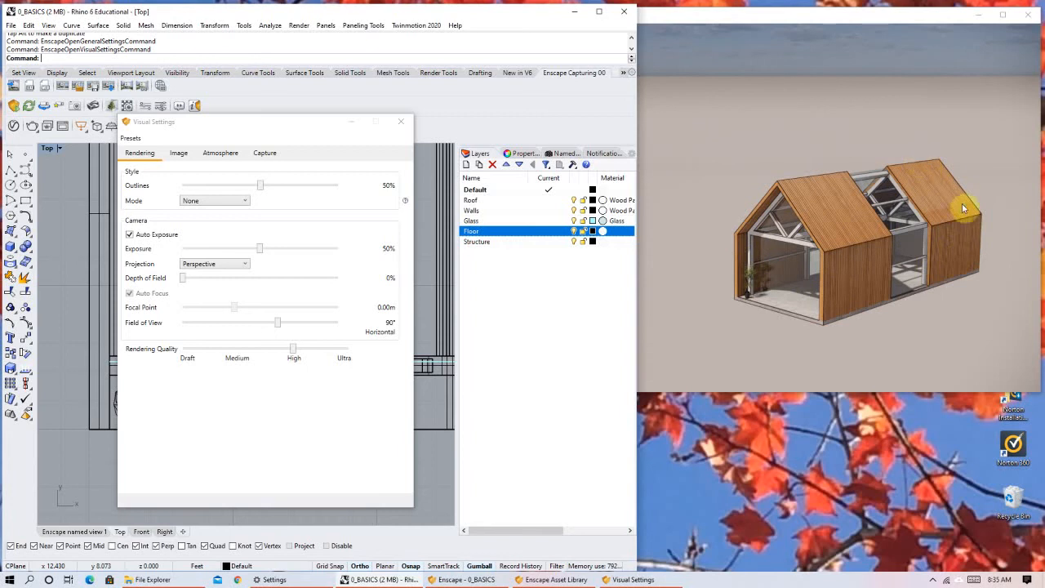
Check the outlined house from the front and both long sides, and set the Outlines strength to 48%.
scroll(890, 171, "up", 2)
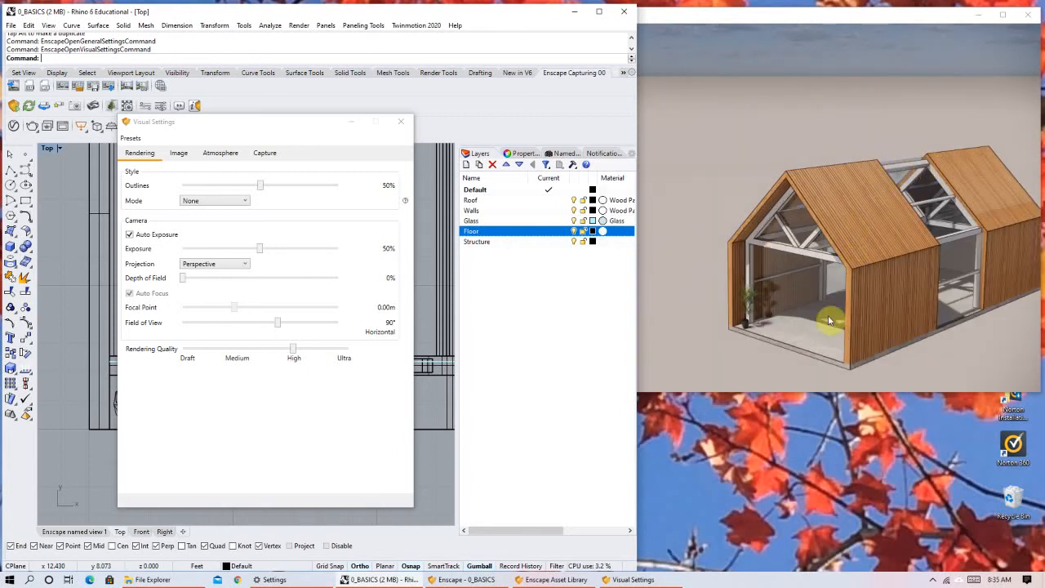
right_click_drag(804, 282, 947, 233)
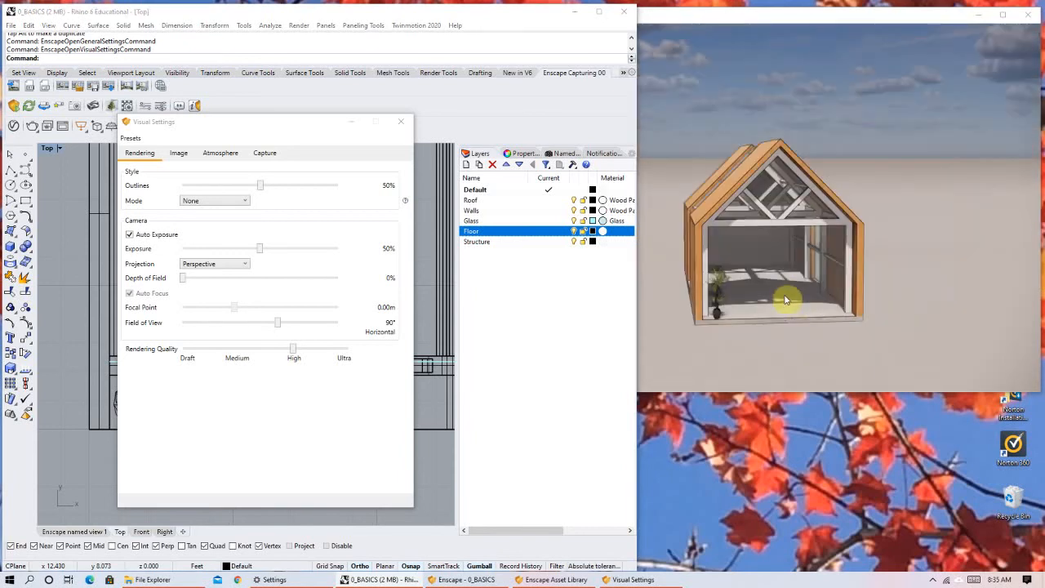
right_click_drag(785, 300, 844, 200)
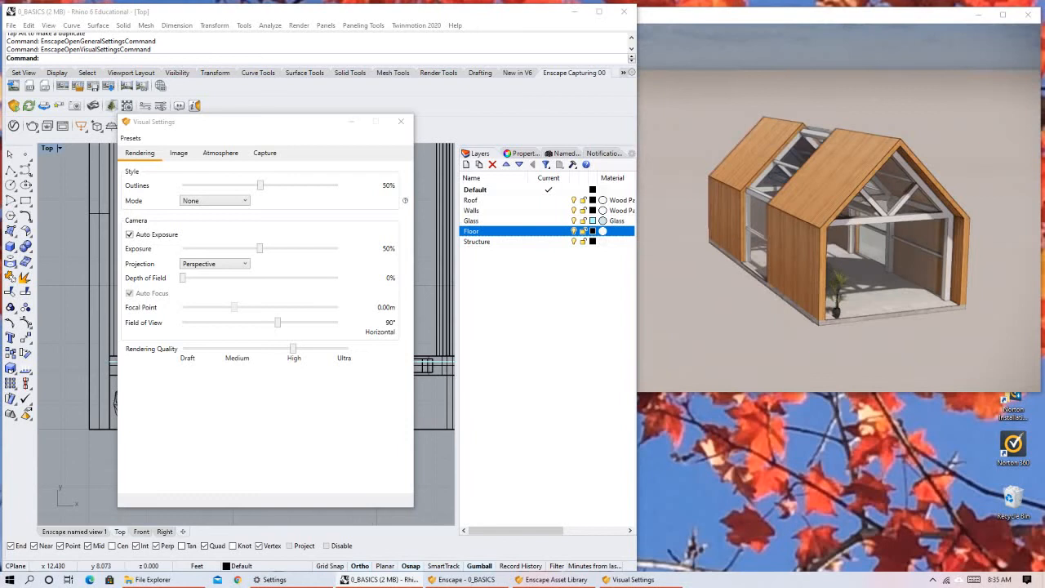
right_click_drag(824, 162, 768, 235)
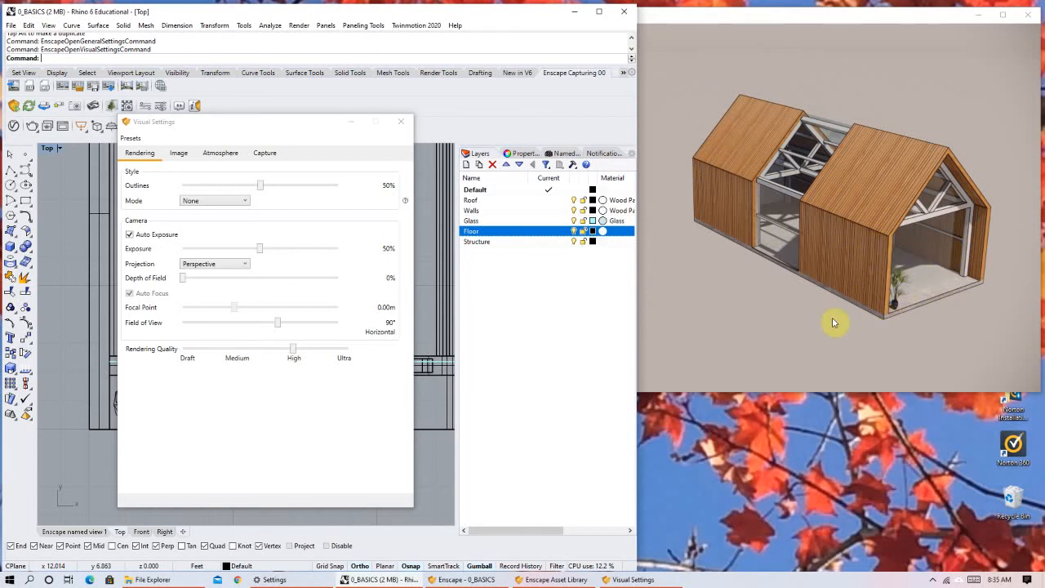
left_click(211, 188)
left_click_drag(195, 190, 258, 187)
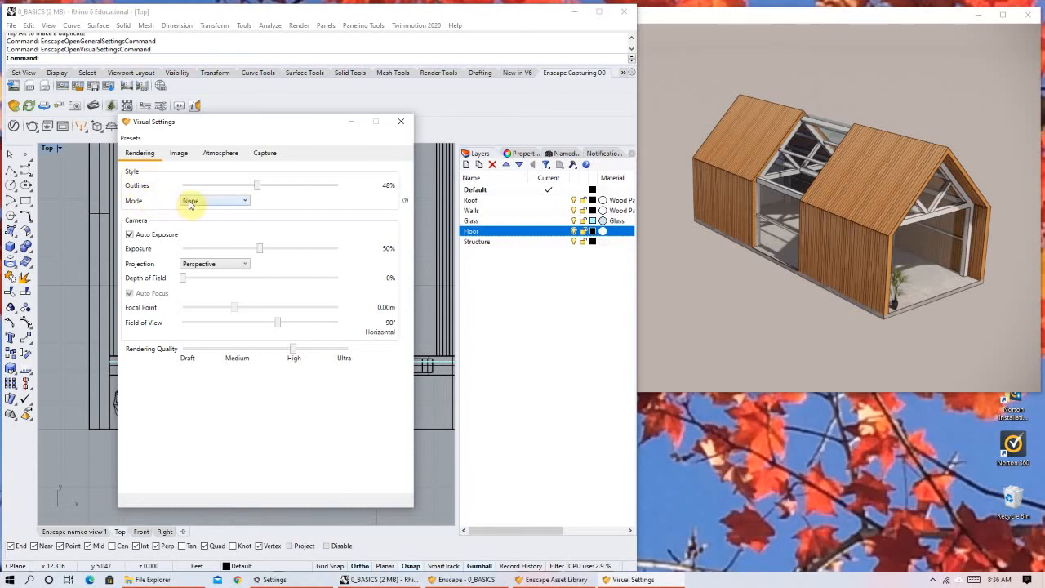
Switch the rendering style mode to White and view the house from the glazed front and the long side.
left_click(188, 204)
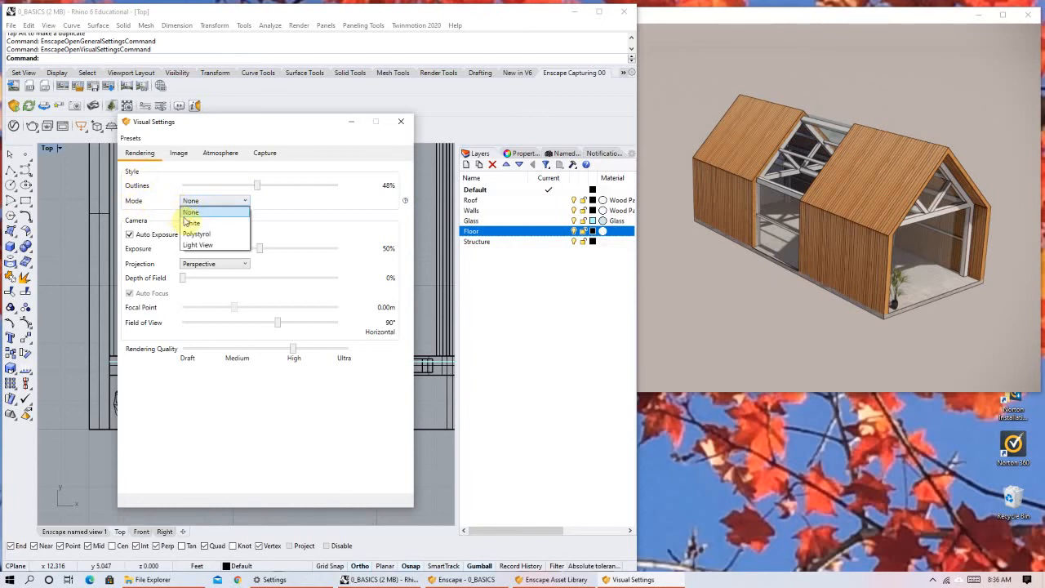
left_click(191, 223)
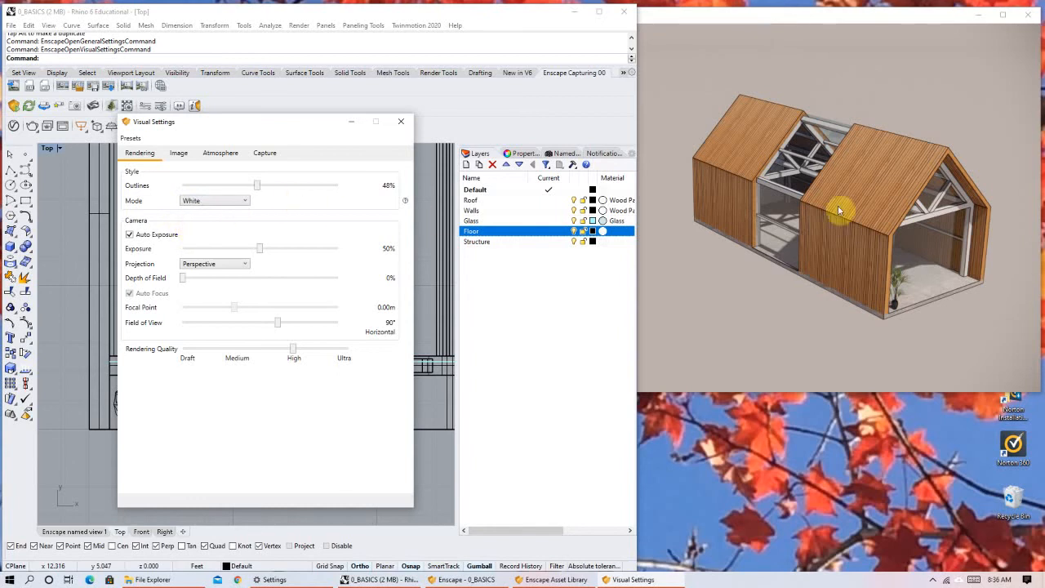
right_click_drag(921, 269, 1014, 281)
right_click_drag(931, 257, 991, 233)
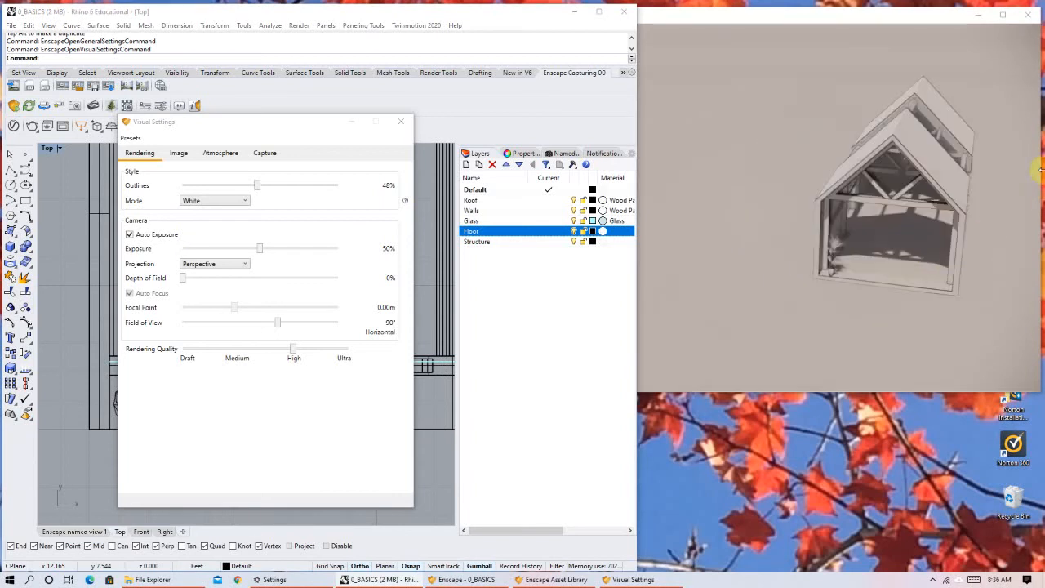
right_click_drag(852, 237, 927, 230)
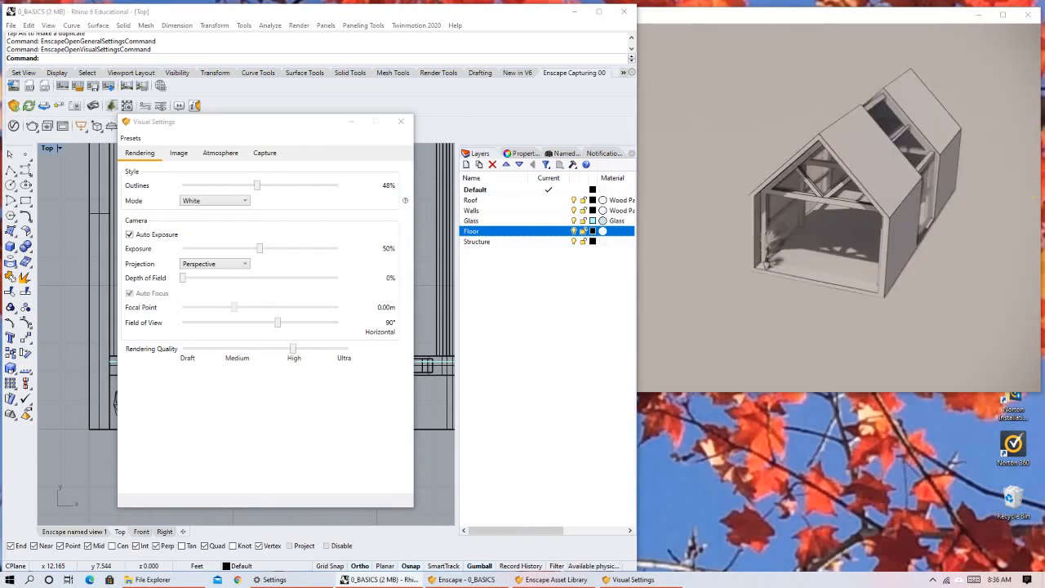
right_click_drag(855, 232, 871, 230)
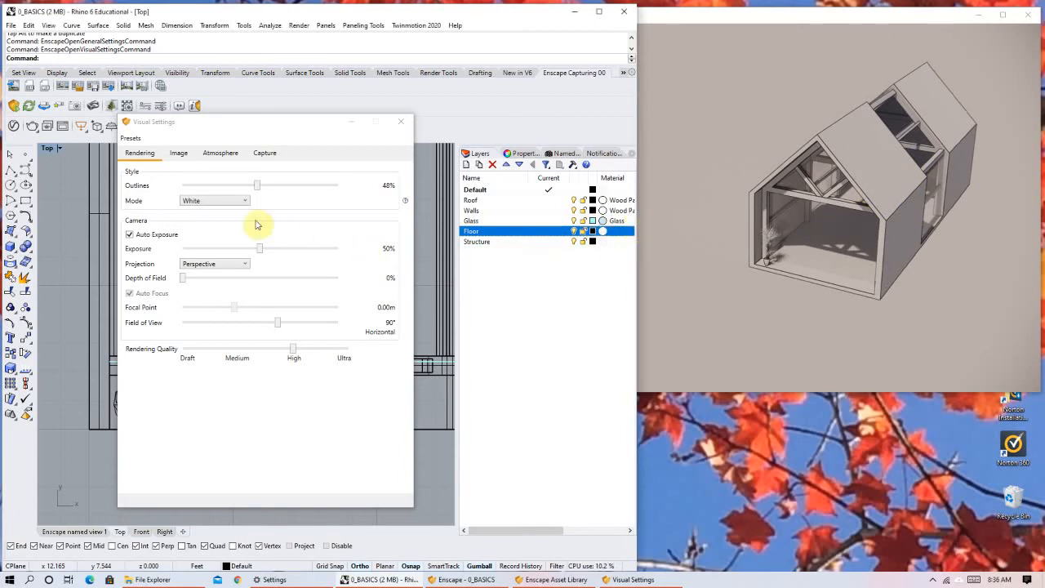
right_click_drag(820, 241, 846, 235)
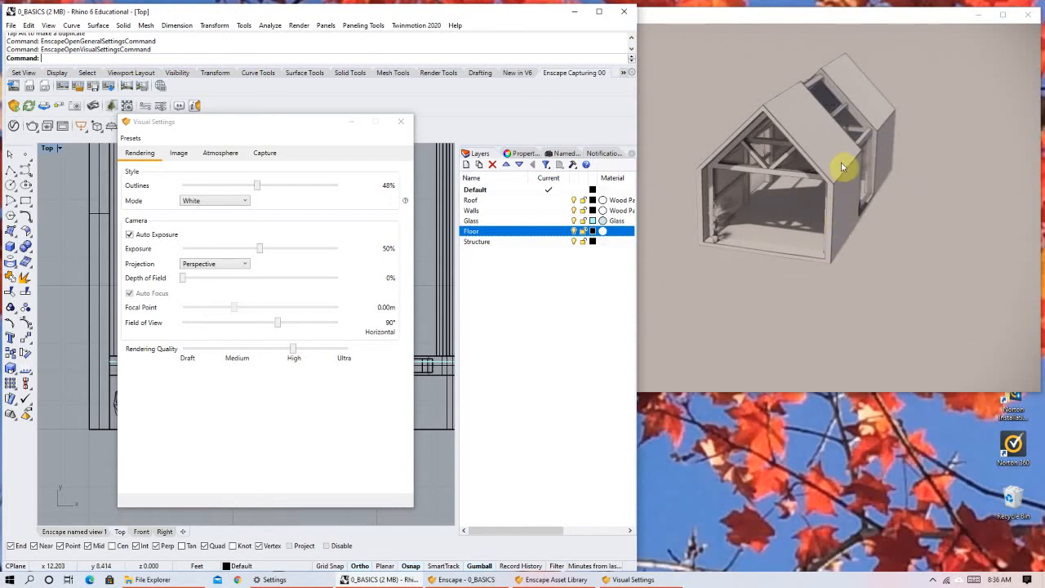
right_click_drag(841, 161, 962, 81)
middle_click_drag(806, 279, 817, 271)
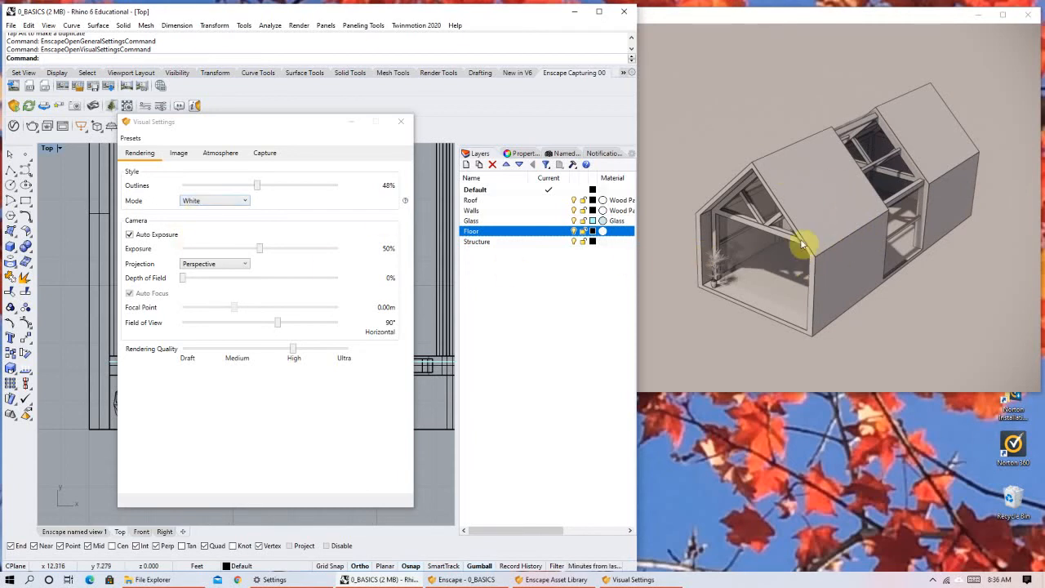
Switch the rendering style mode to Polystyrol and view the house from its opposite long side.
left_click(232, 205)
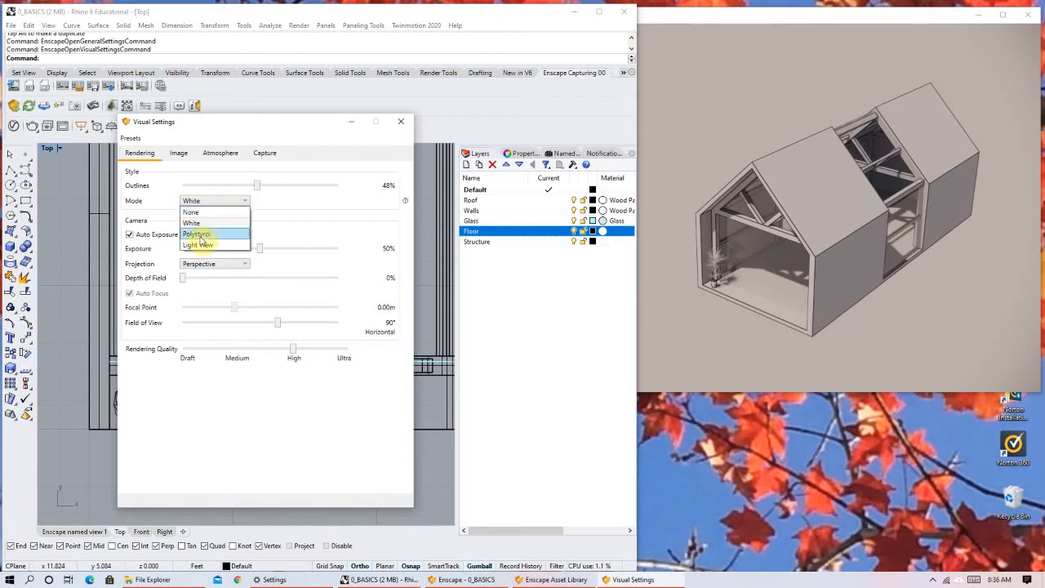
left_click(200, 235)
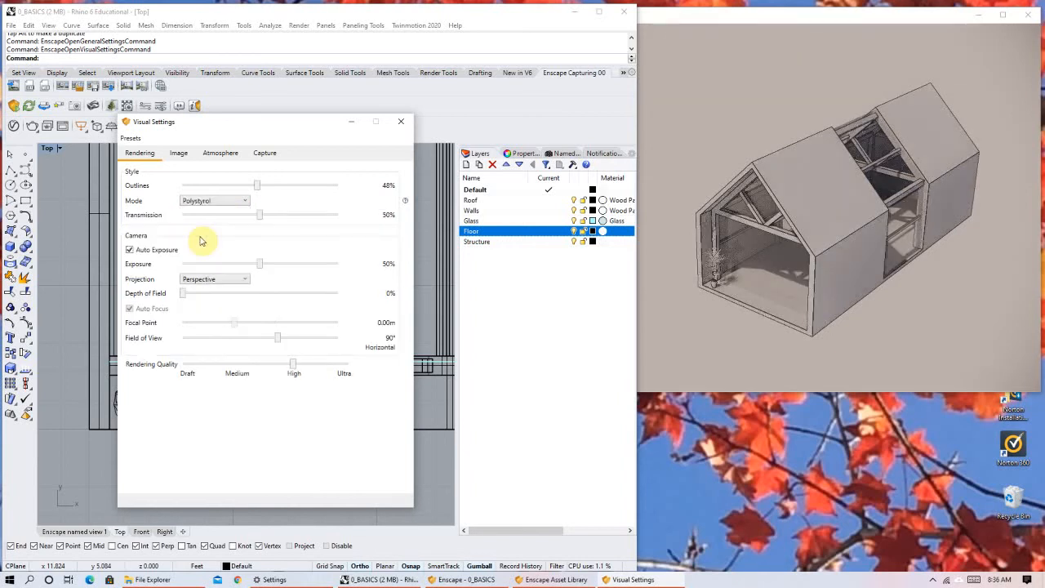
left_click_drag(831, 243, 781, 204)
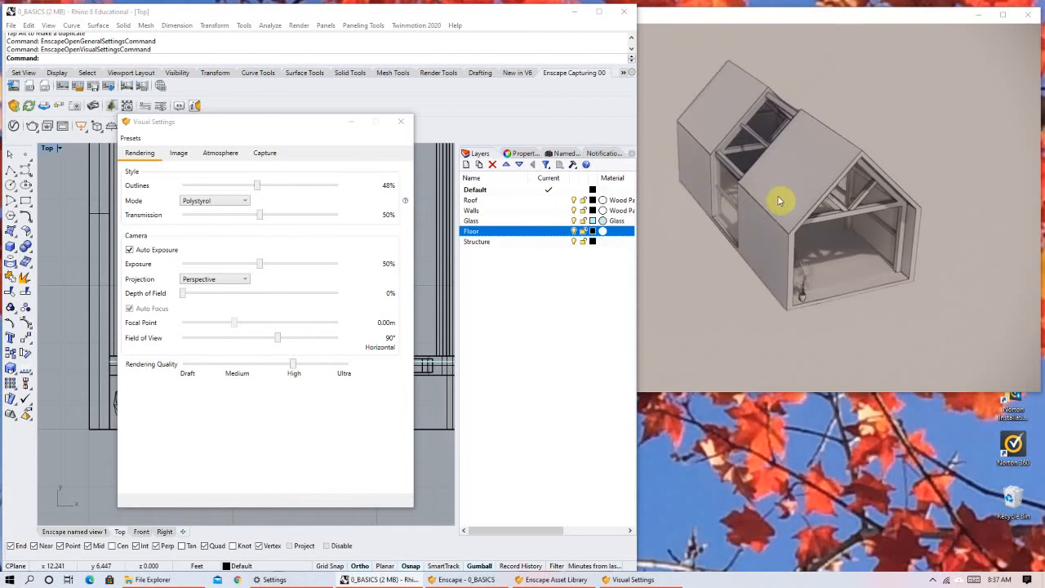
Switch the rendering style mode to Light View.
left_click(223, 202)
left_click(196, 245)
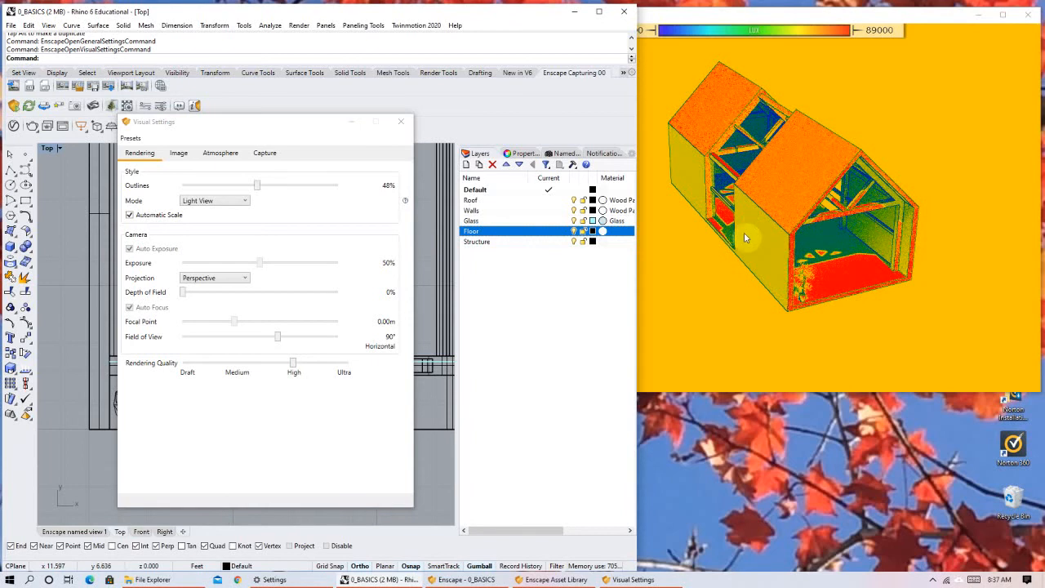
type("ApplyBoxMapping")
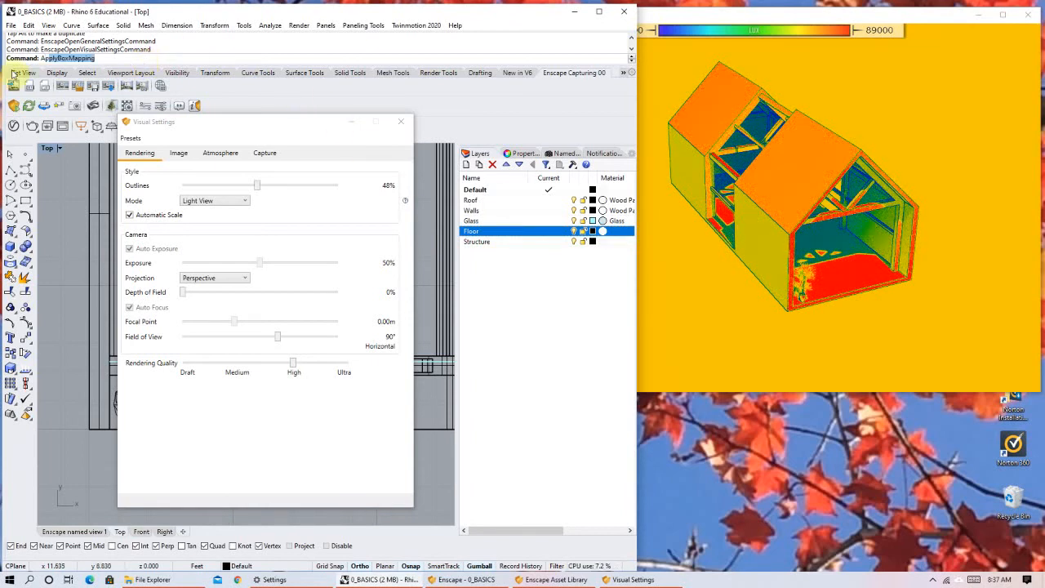
scroll(784, 191, "down", 1)
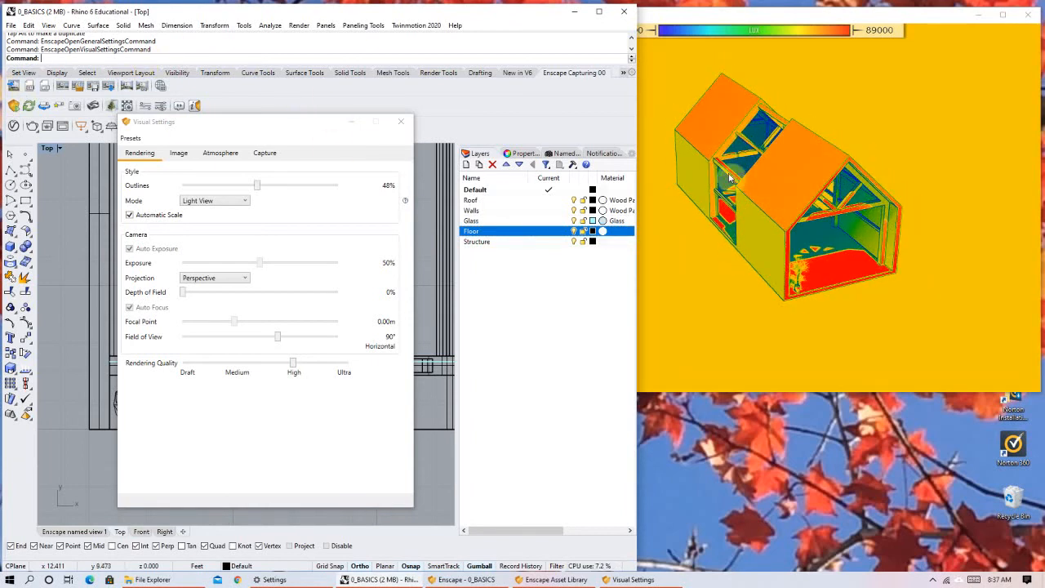
left_click(215, 60)
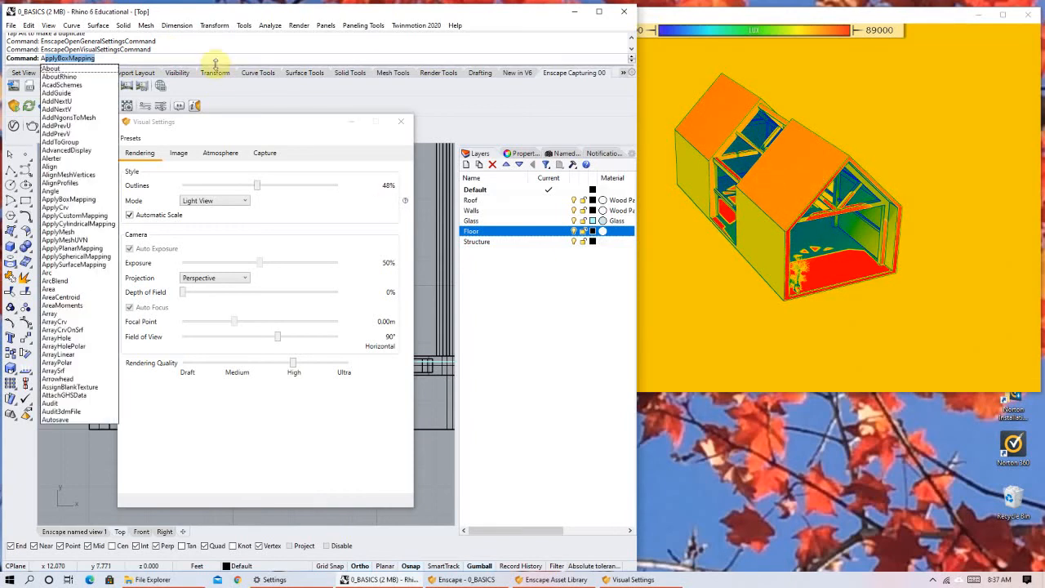
left_click(212, 62)
left_click_drag(95, 60, 8, 59)
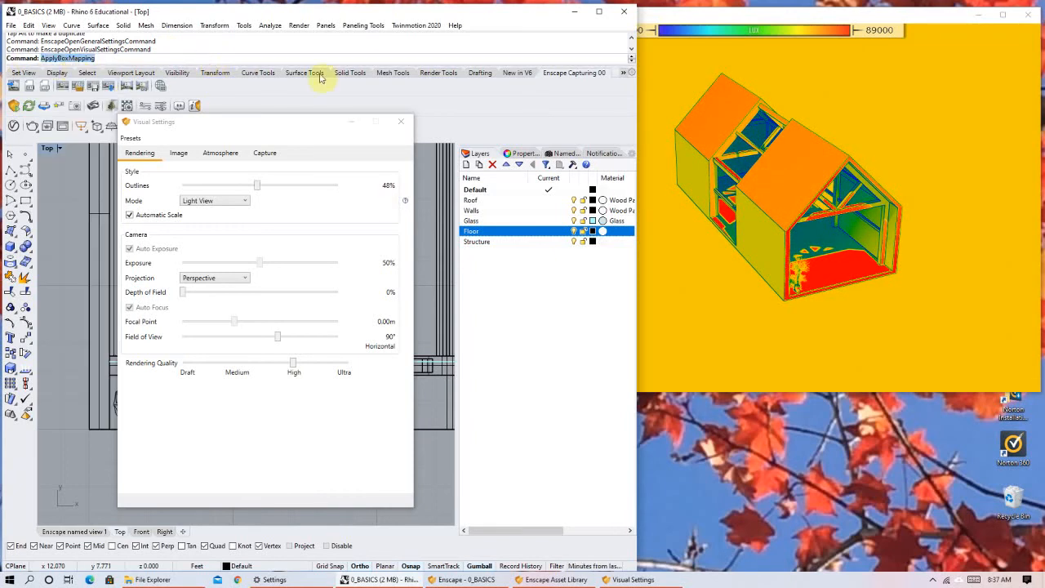
key("BackSpace")
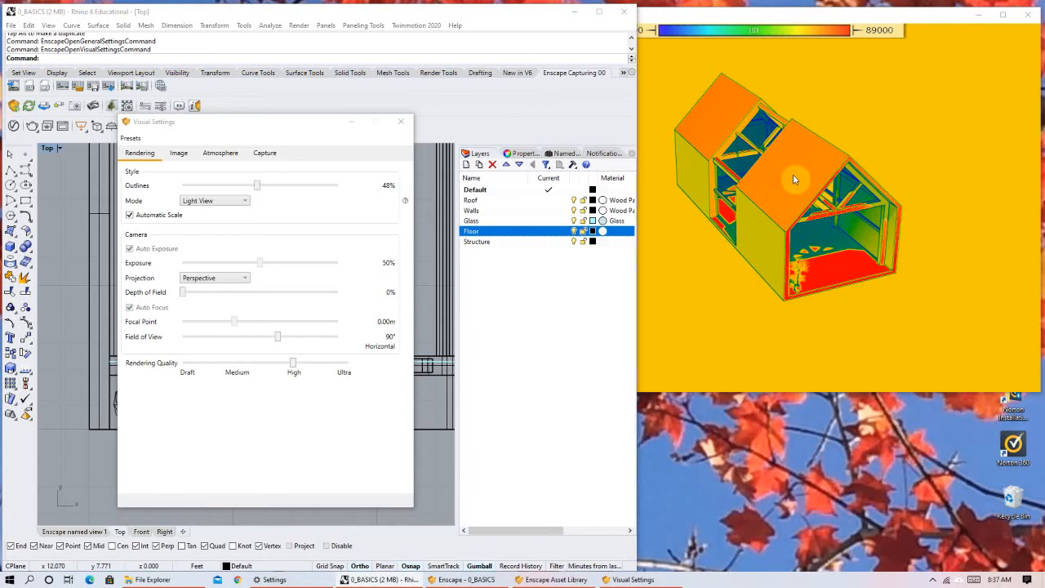
Examine the Light View colours on the roof, walls, floor and glazed middle section of the house from several angles.
right_click_drag(816, 245, 961, 327)
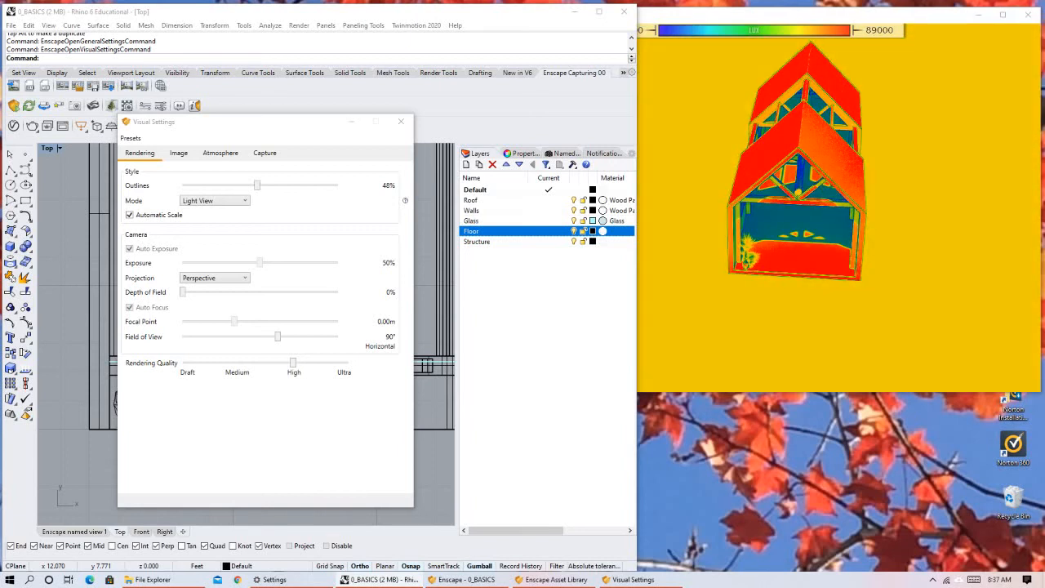
right_click_drag(869, 297, 858, 276)
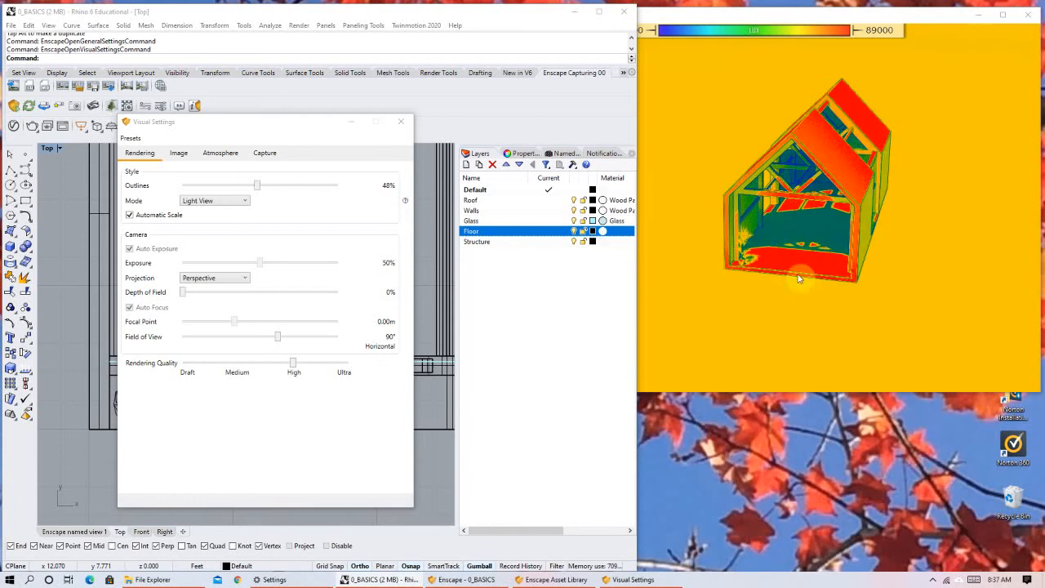
scroll(738, 284, "up", 1)
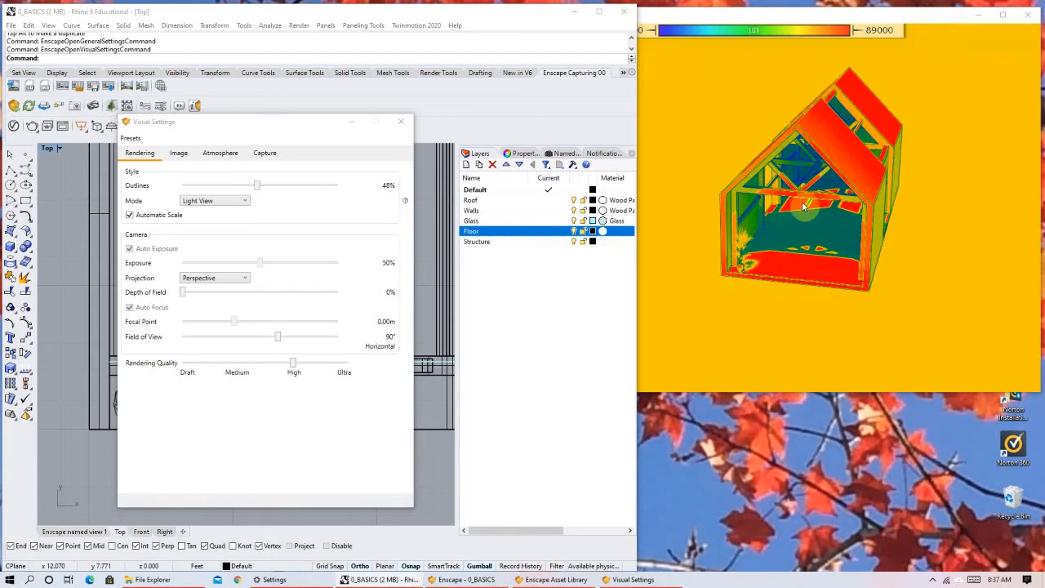
right_click_drag(843, 133, 910, 164)
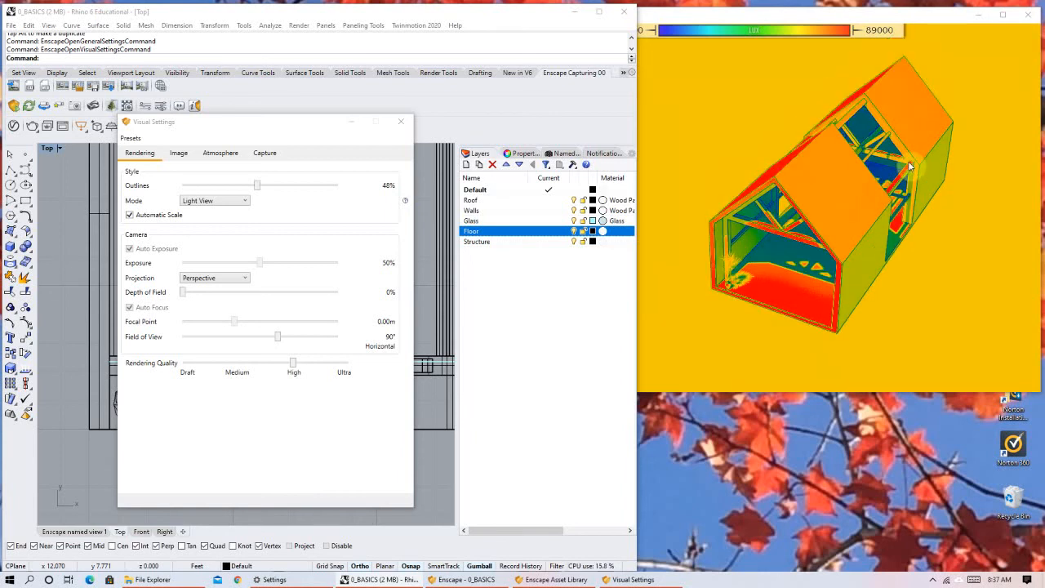
right_click_drag(826, 228, 841, 230)
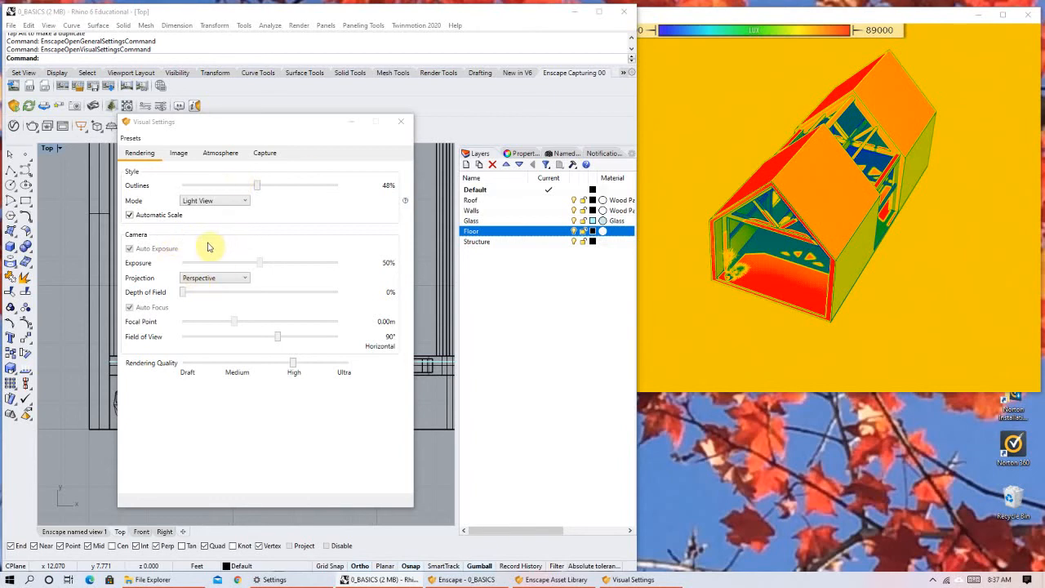
right_click_drag(791, 281, 802, 235)
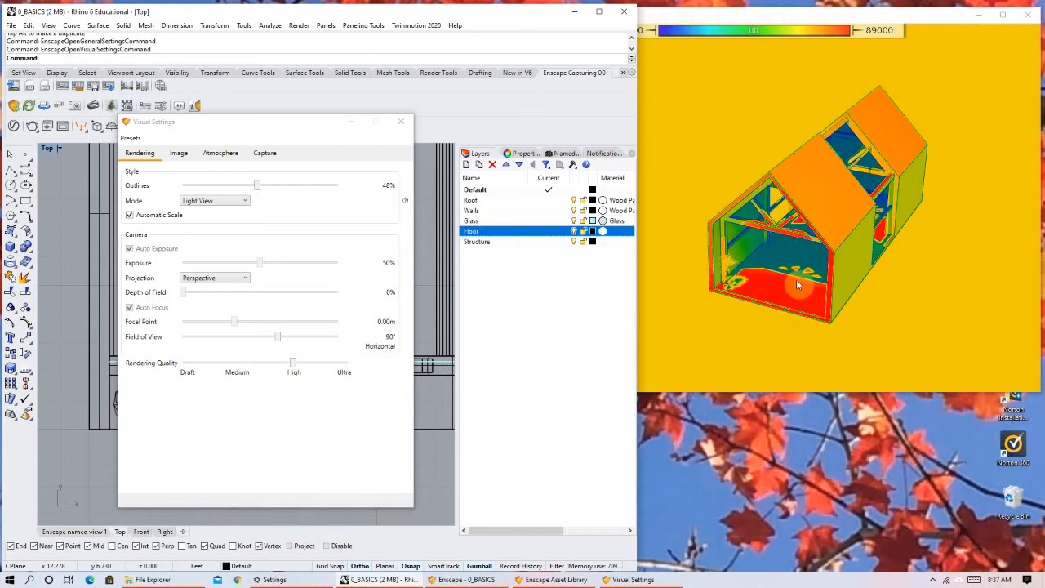
right_click_drag(856, 254, 841, 254)
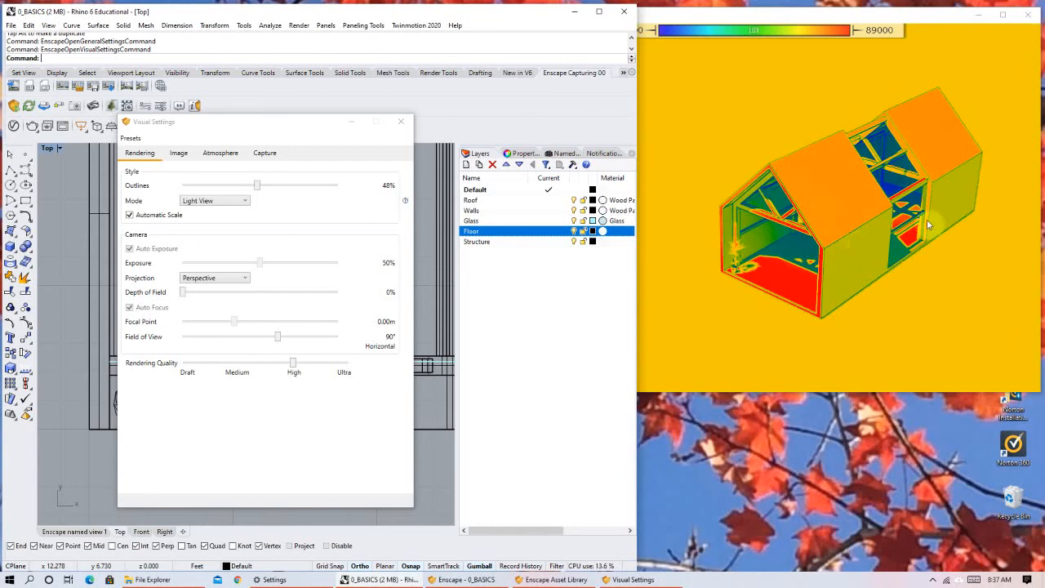
right_click_drag(900, 234, 941, 221)
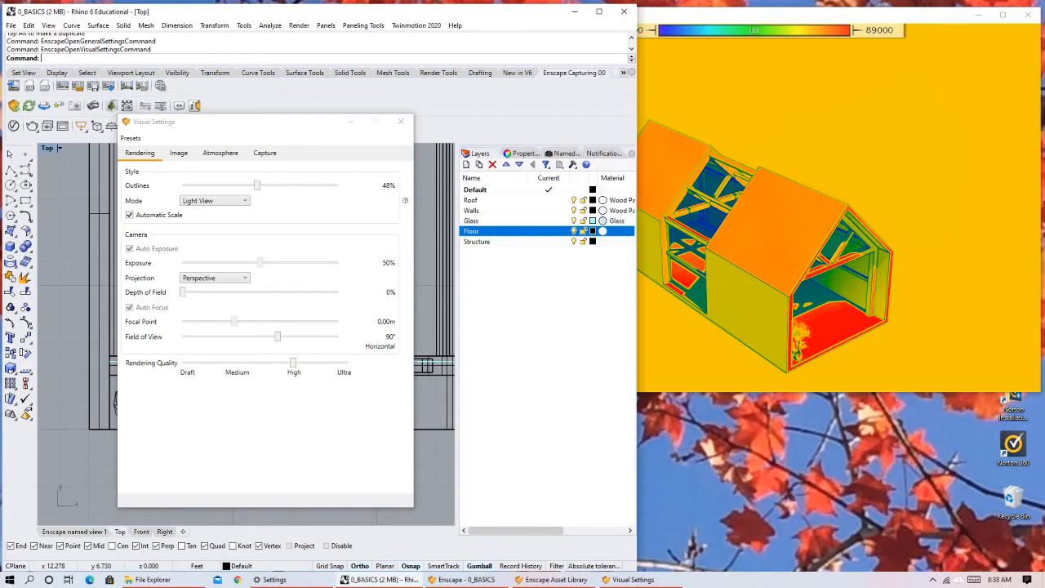
right_click_drag(931, 208, 893, 169)
right_click_drag(842, 234, 849, 232)
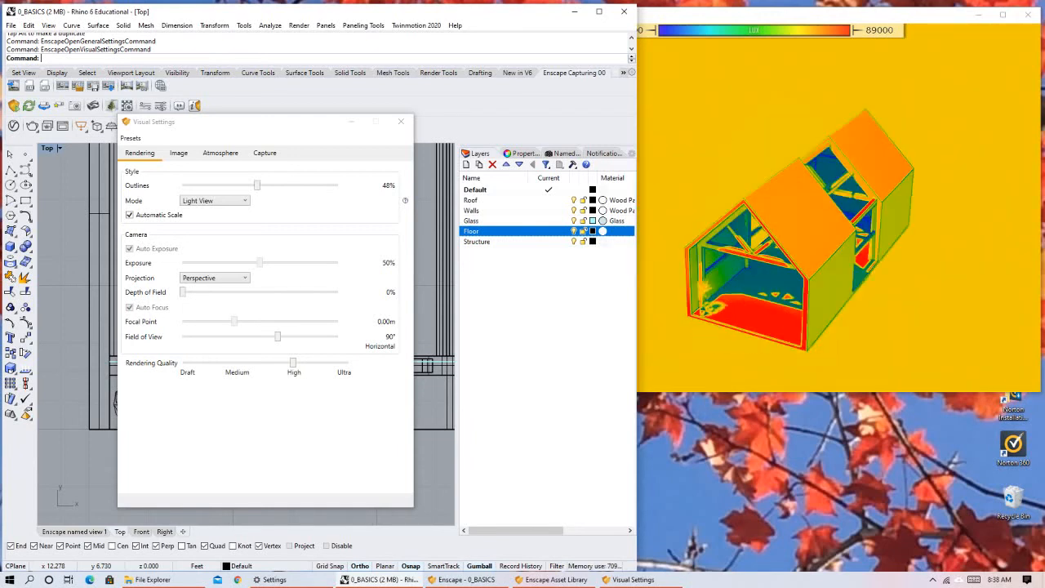
right_click_drag(851, 220, 844, 224)
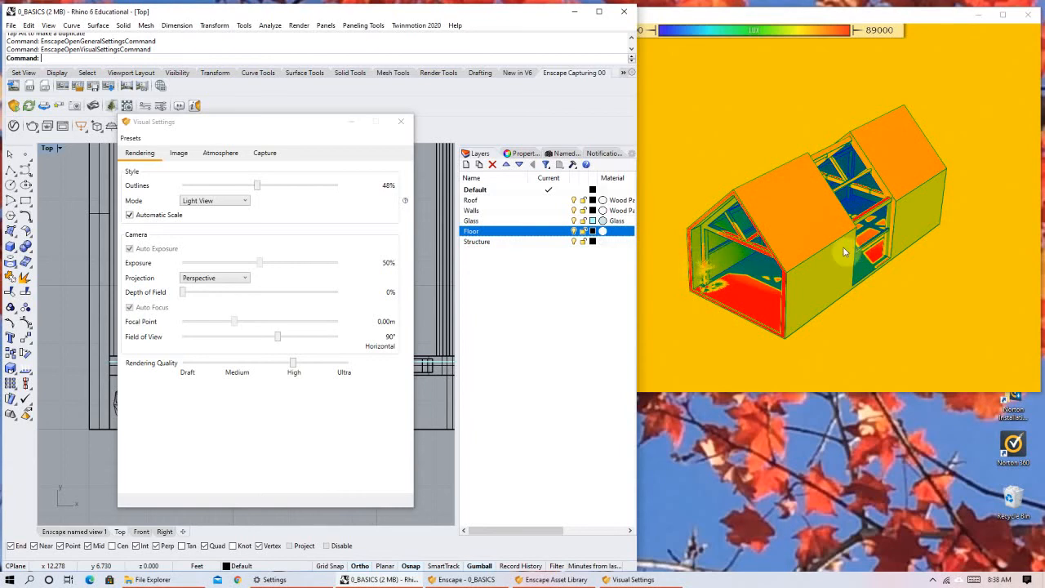
Compare the Light View colours on the open gable end, roof and side wall from low and elevated viewpoints.
right_click_drag(805, 237, 914, 196)
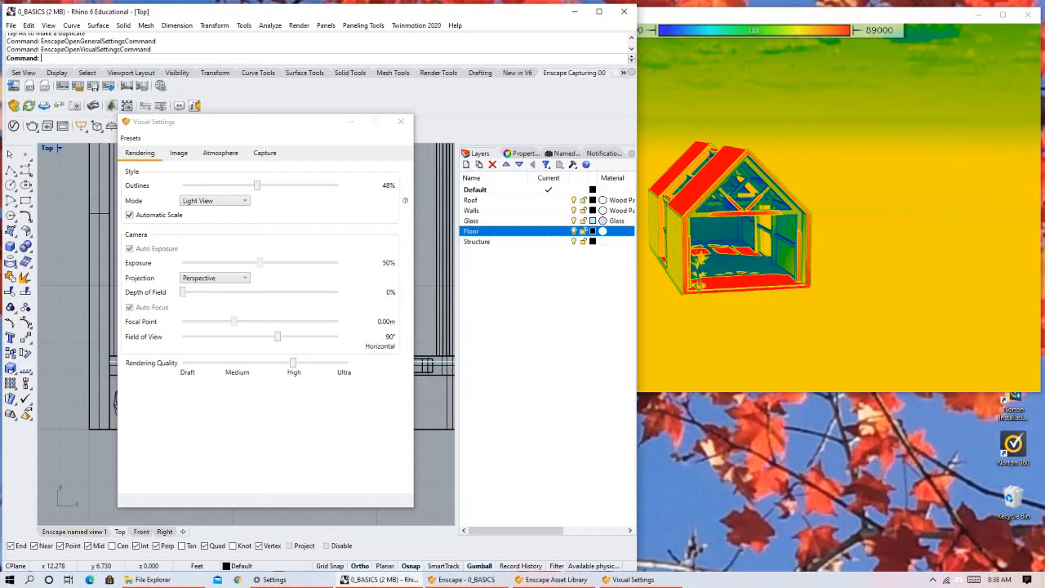
right_click_drag(915, 196, 814, 247)
left_click_drag(812, 234, 879, 194)
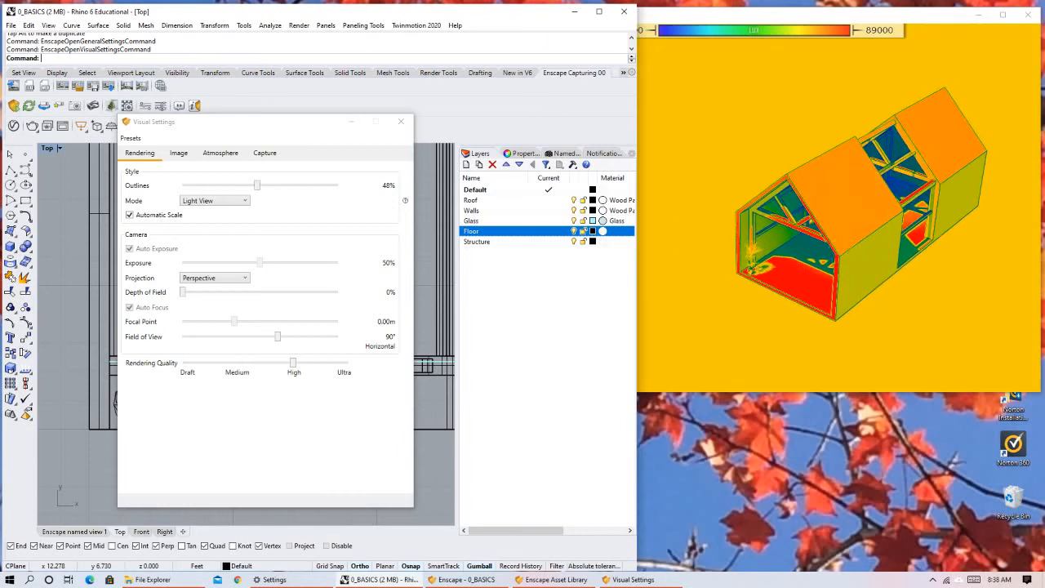
left_click_drag(842, 250, 835, 261)
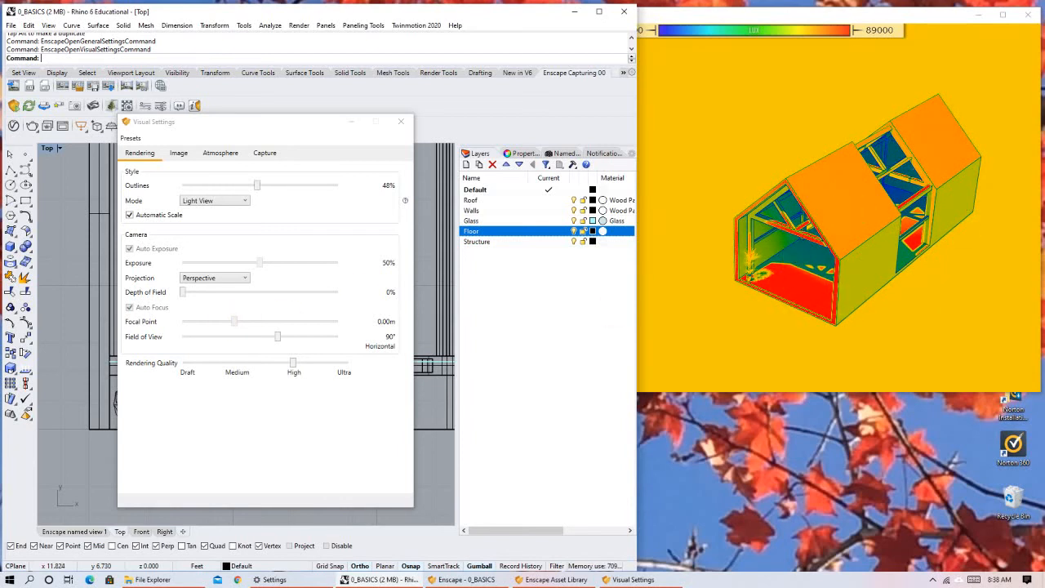
right_click_drag(798, 255, 818, 245)
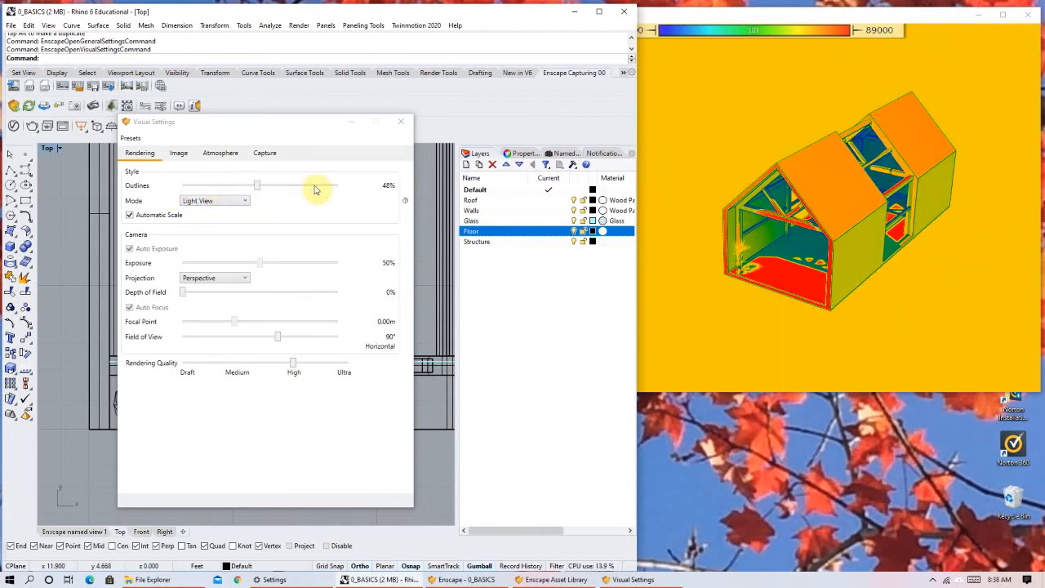
right_click_drag(779, 242, 834, 178)
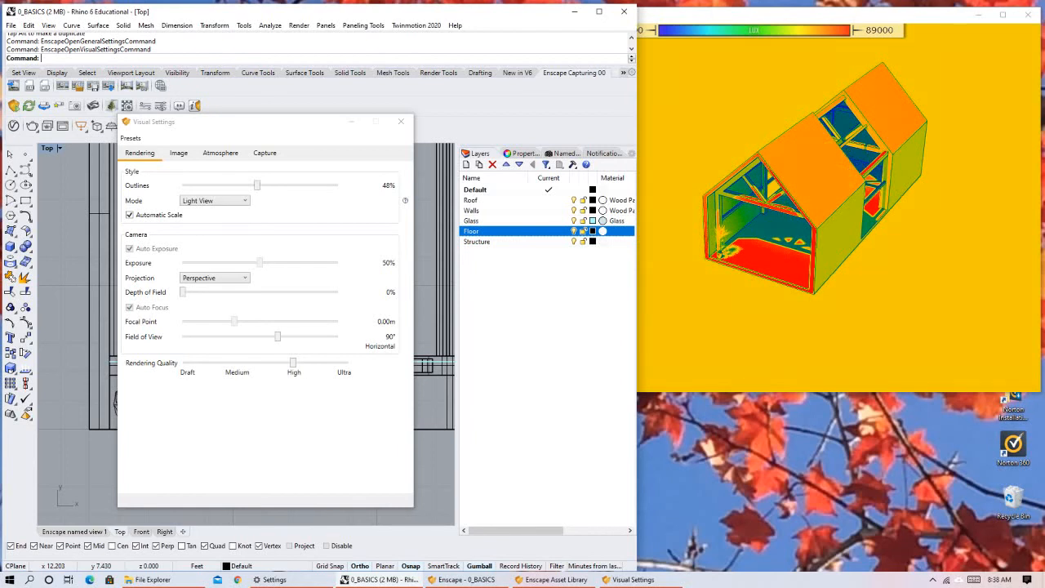
Shift the time of day in Light View through 11:45, 14:46 and 13:50 to about 07:43.
mouse_move(777, 213)
right_mouse_down("shift")
mouse_move(791, 212)
mouse_move(770, 213)
right_mouse_up("shift")
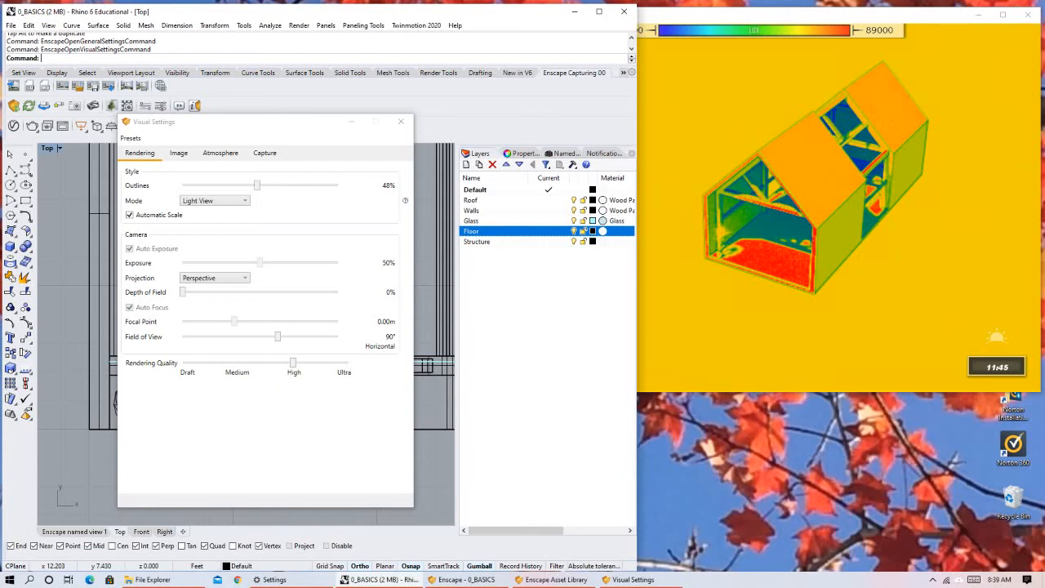
right_click_drag(770, 213, 806, 212, "shift")
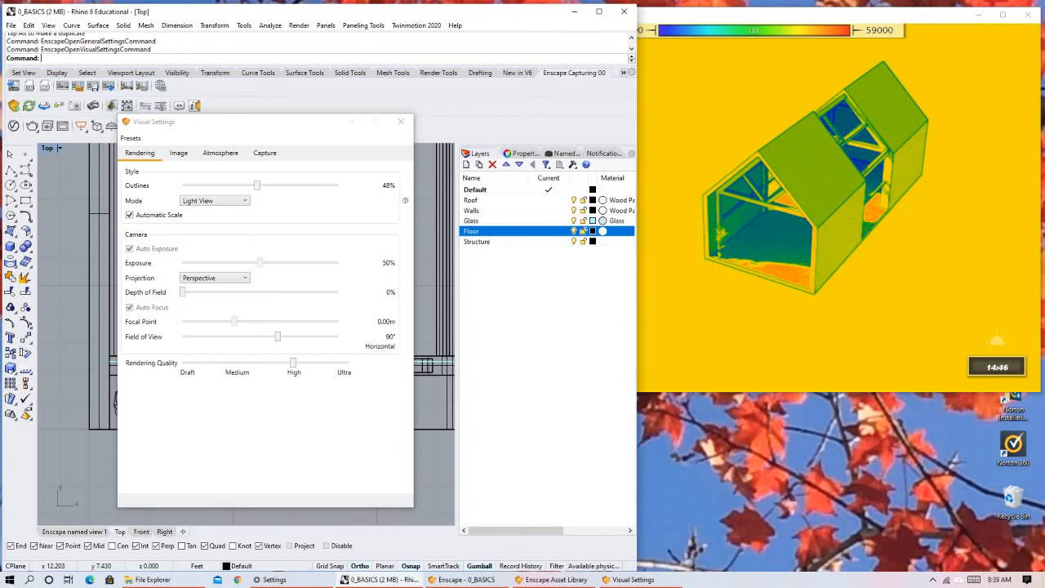
mouse_move(807, 212)
right_mouse_down("shift")
mouse_move(821, 213)
mouse_move(800, 213)
right_mouse_up("shift")
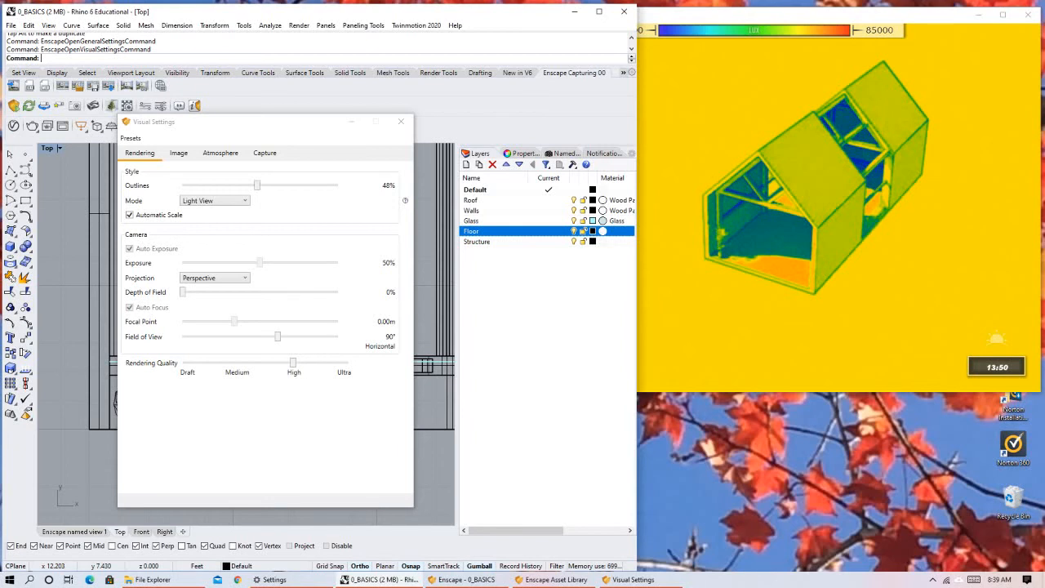
mouse_move(800, 212)
right_mouse_down("shift")
mouse_move(753, 212)
mouse_move(766, 213)
right_mouse_up("shift")
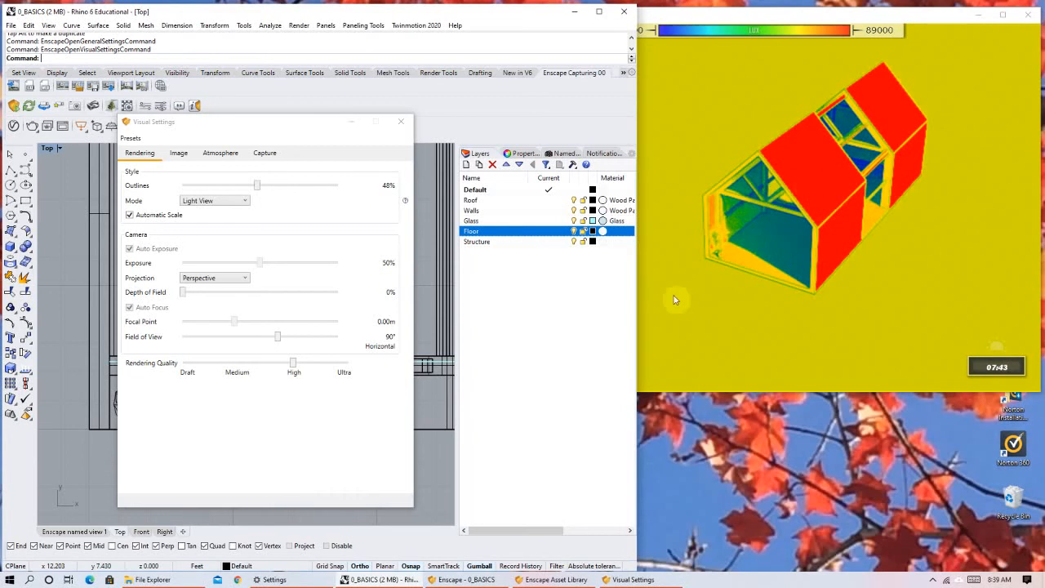
Switch the rendering style mode back to None and move the time of day forward from early morning.
left_click(205, 201)
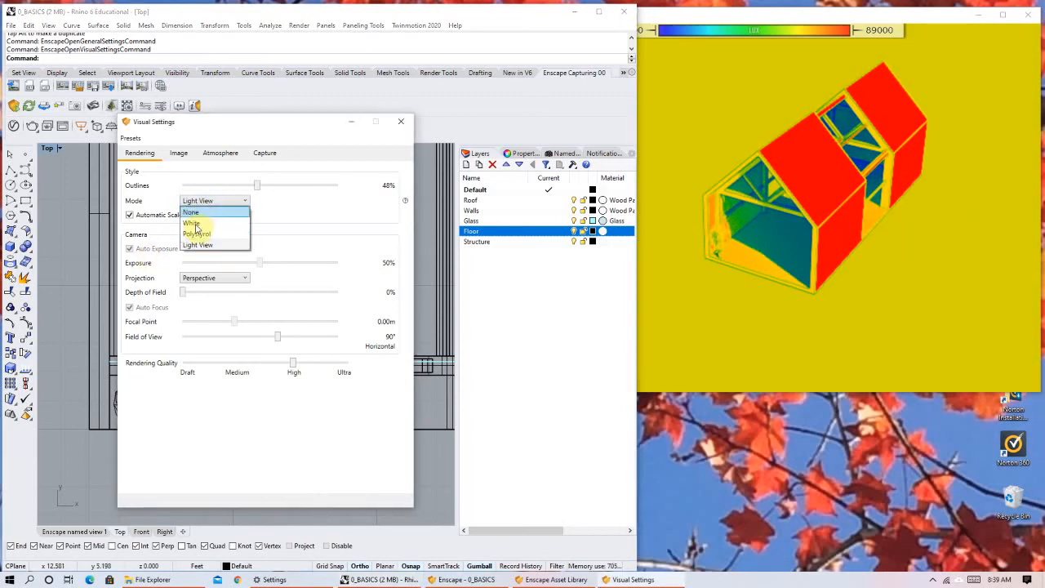
left_click(192, 212)
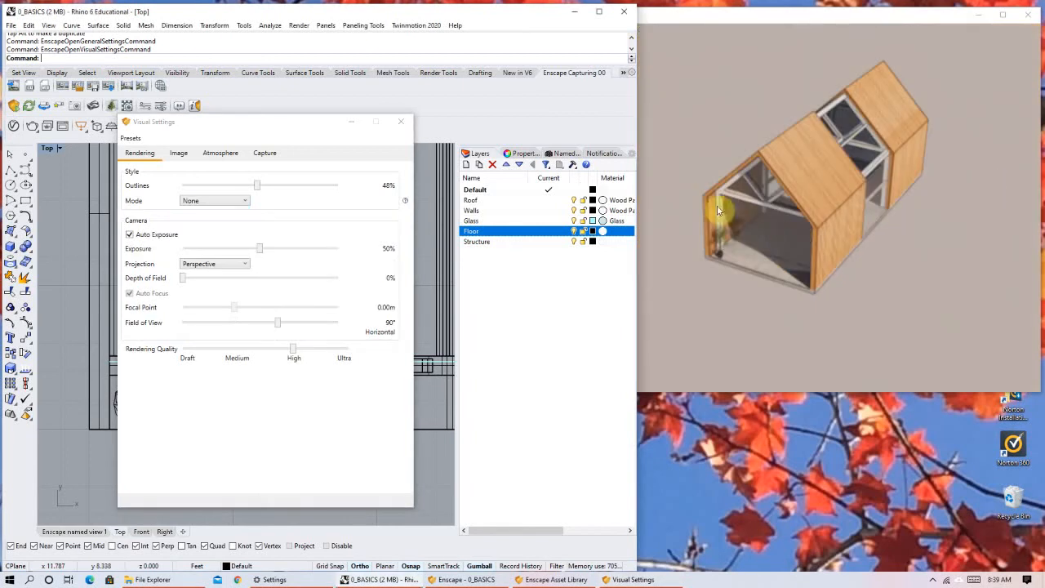
right_click_drag(723, 239, 736, 231, "shift")
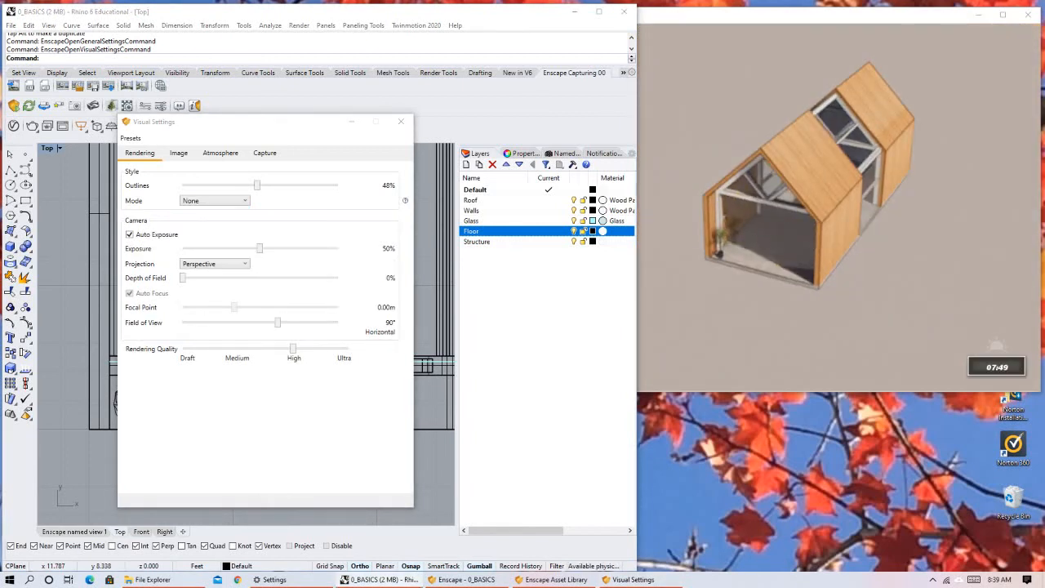
right_click_drag(736, 231, 790, 231, "shift")
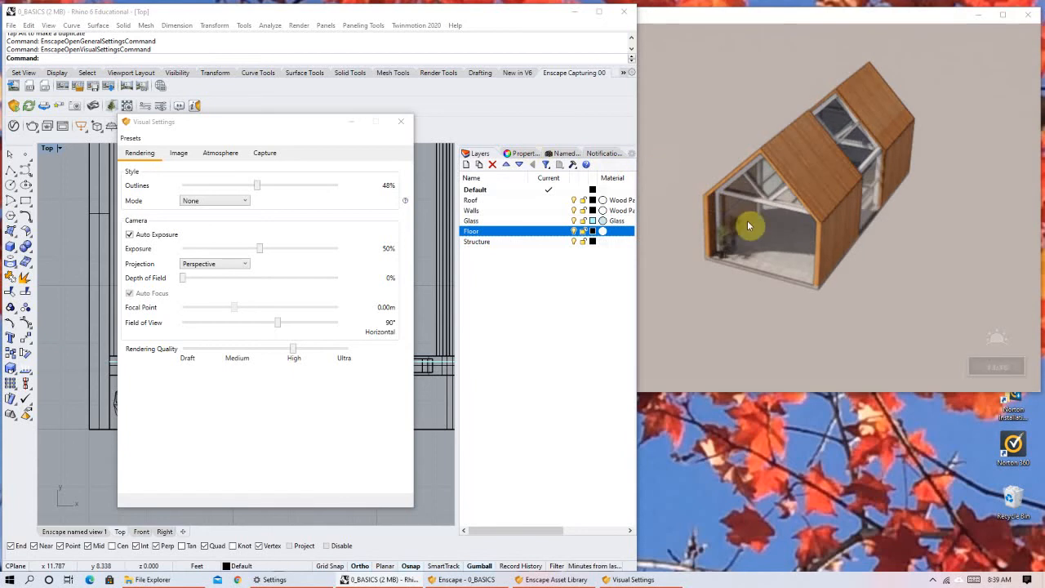
Frame the glazed front gable straight on at eye level, close enough to see the plant and interior.
scroll(766, 235, "up", 2)
mouse_move(771, 235)
right_mouse_down()
mouse_move(789, 234)
mouse_move(775, 252)
right_mouse_up()
left_click_drag(776, 253, 753, 278)
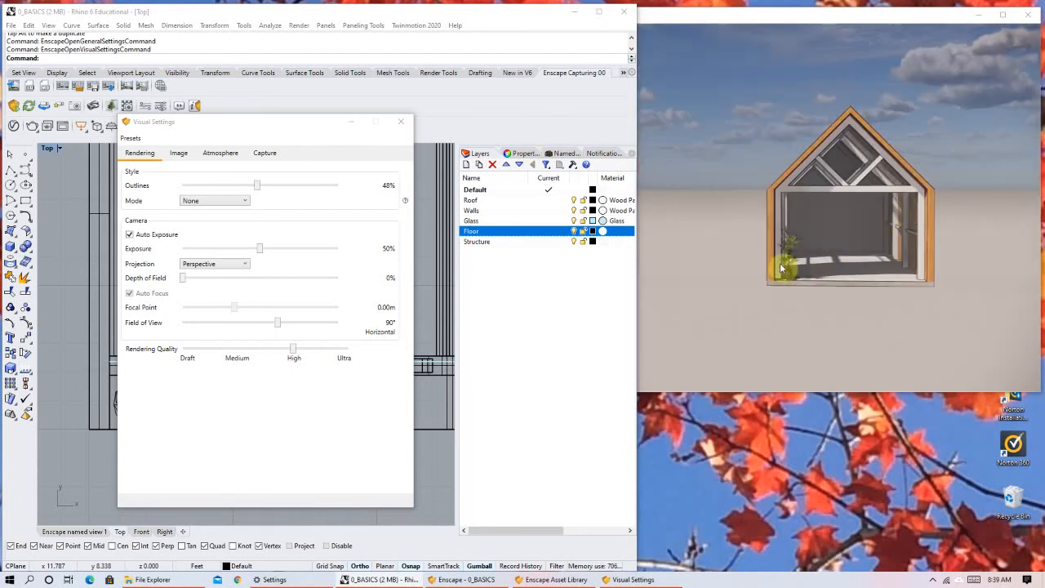
left_click_drag(937, 234, 901, 236)
scroll(900, 237, "up", 1)
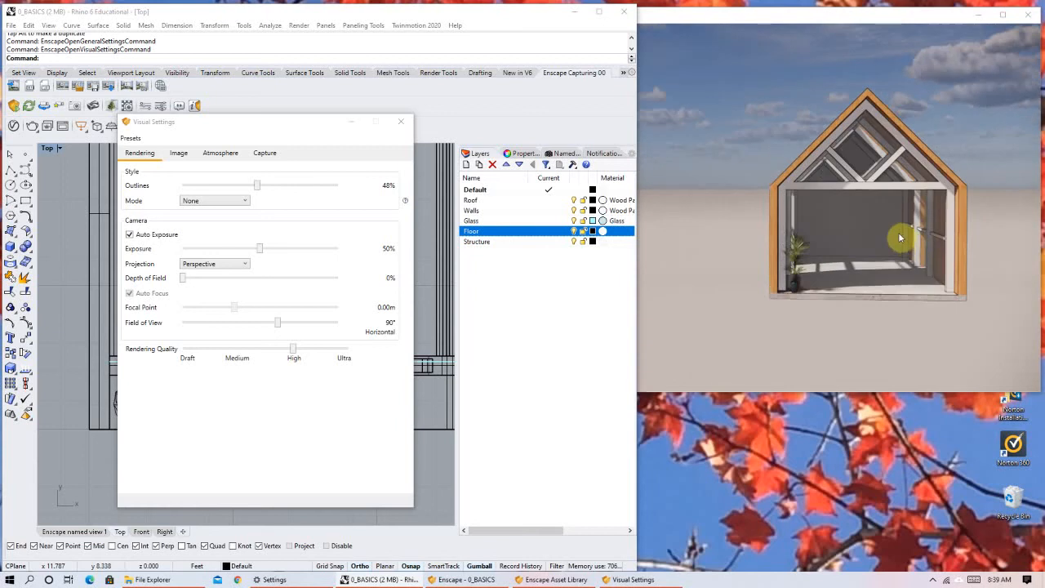
left_click_drag(785, 200, 797, 205)
scroll(861, 309, "up", 2)
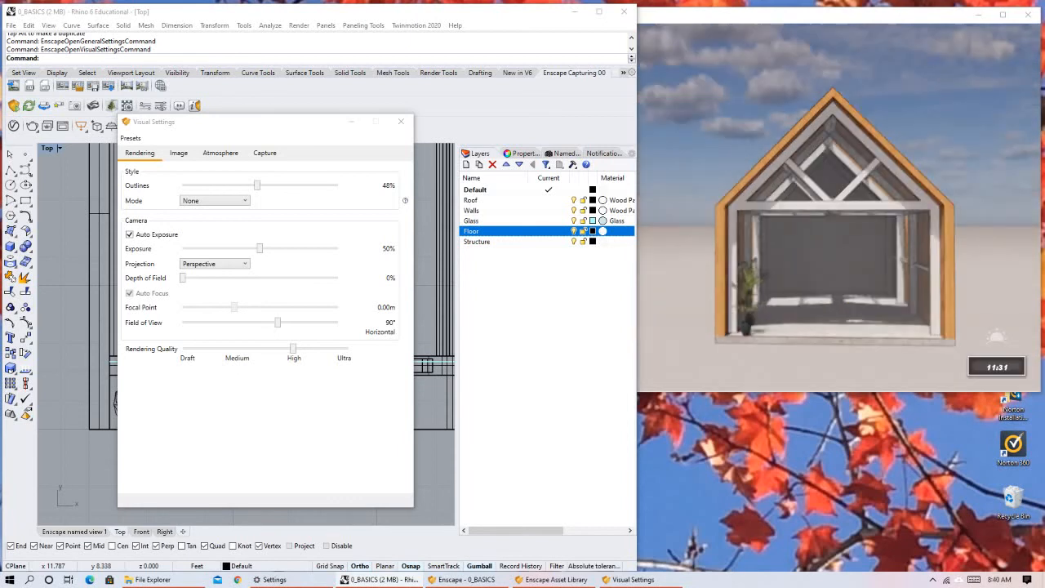
Move the time of day back through 10:46 and 09:28 to 06:49, and forward again to about 08:13.
key("u")
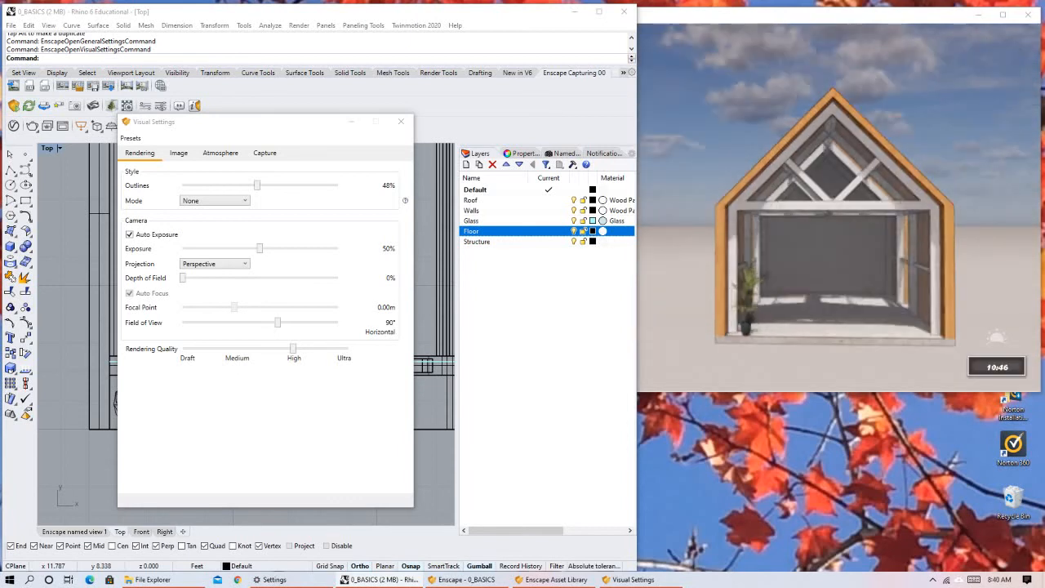
key("u")
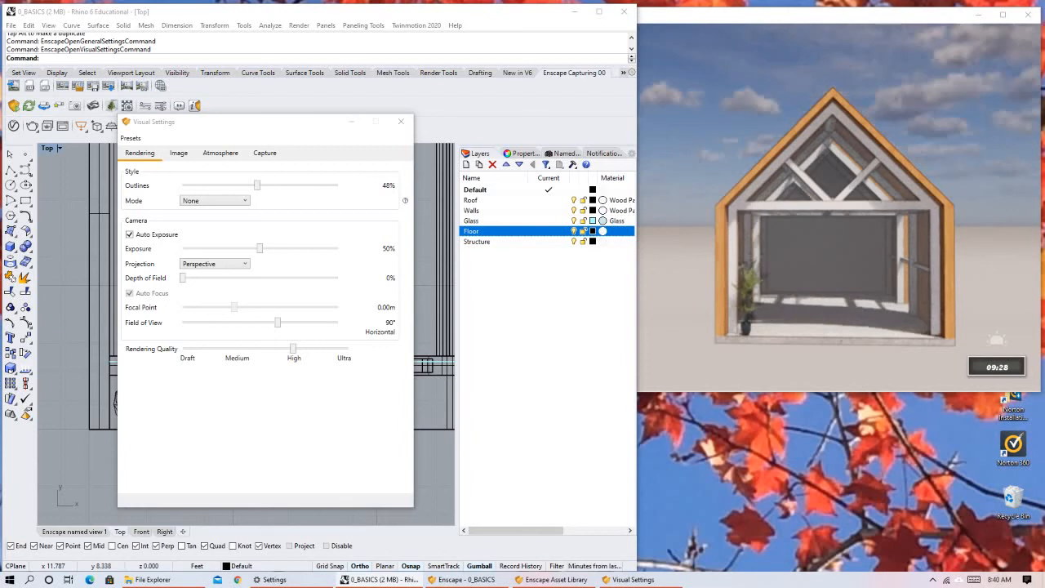
key("u")
key("u")
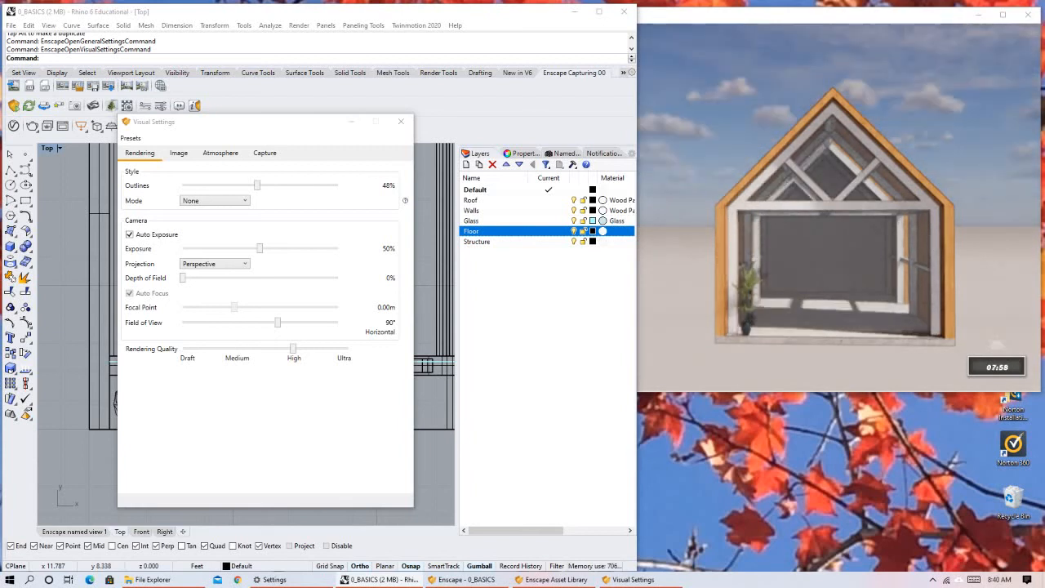
key("u")
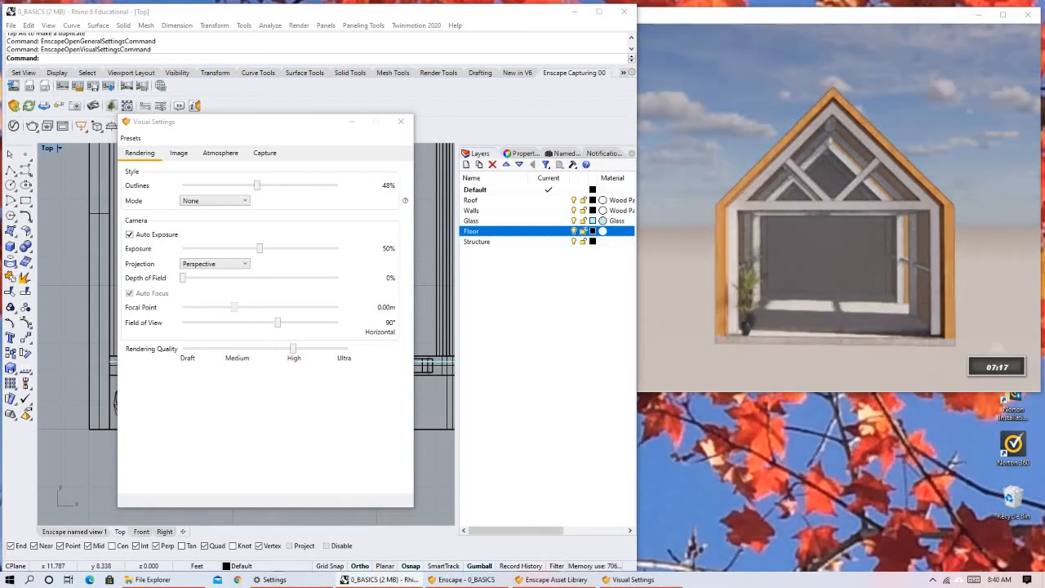
key("u")
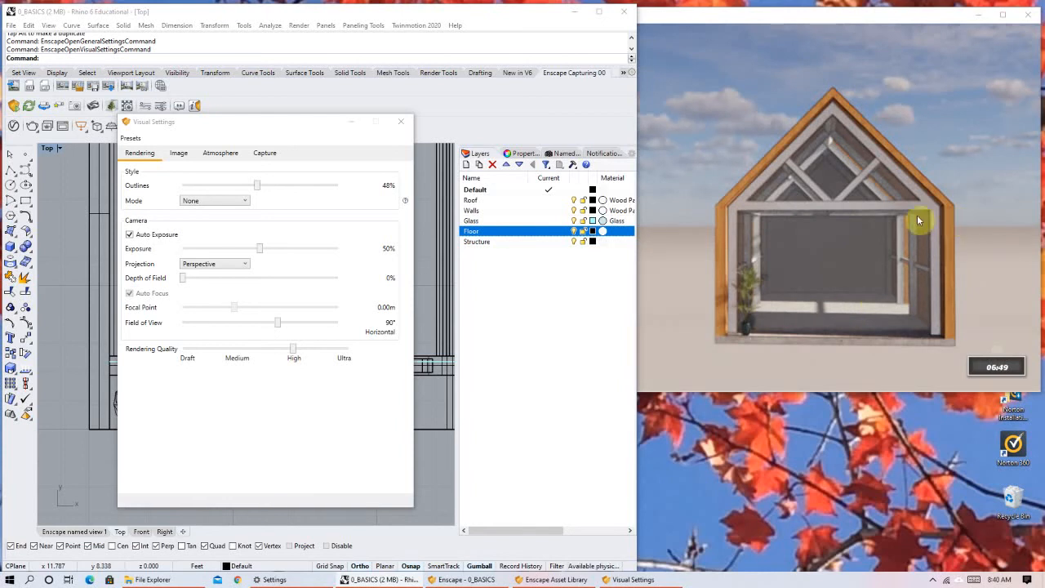
key("i")
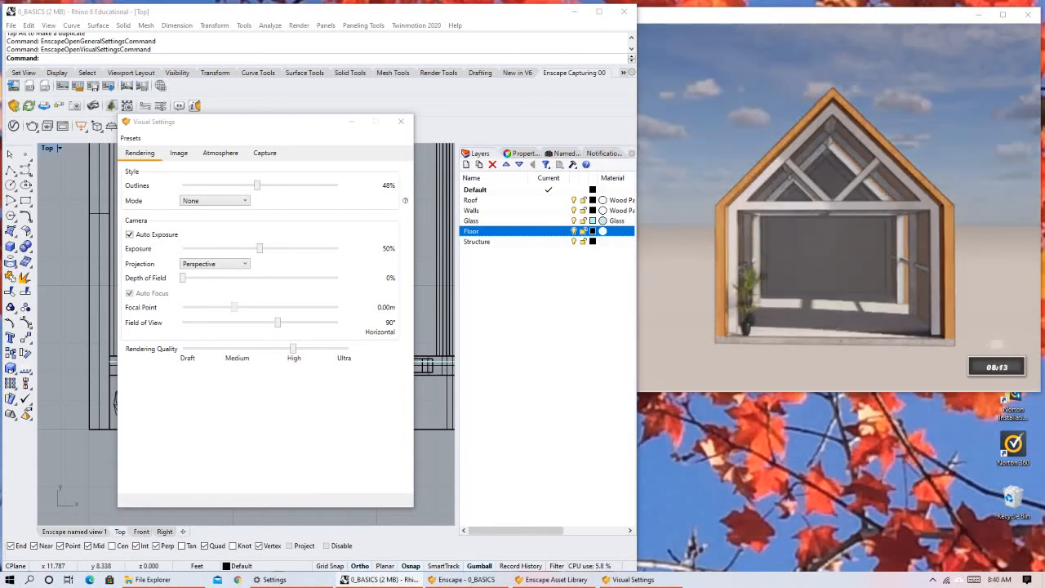
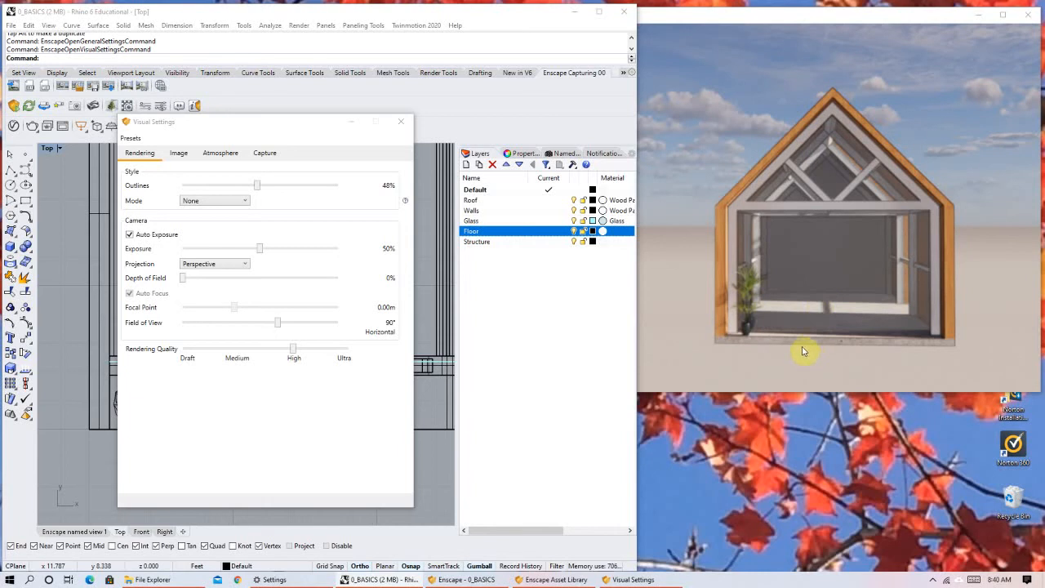
Shift the time of day in small increments, comparing the sunlight on the floor inside the glazed front gable.
right_click_drag(754, 310, 815, 309, "shift")
right_click_drag(737, 310, 765, 310, "shift")
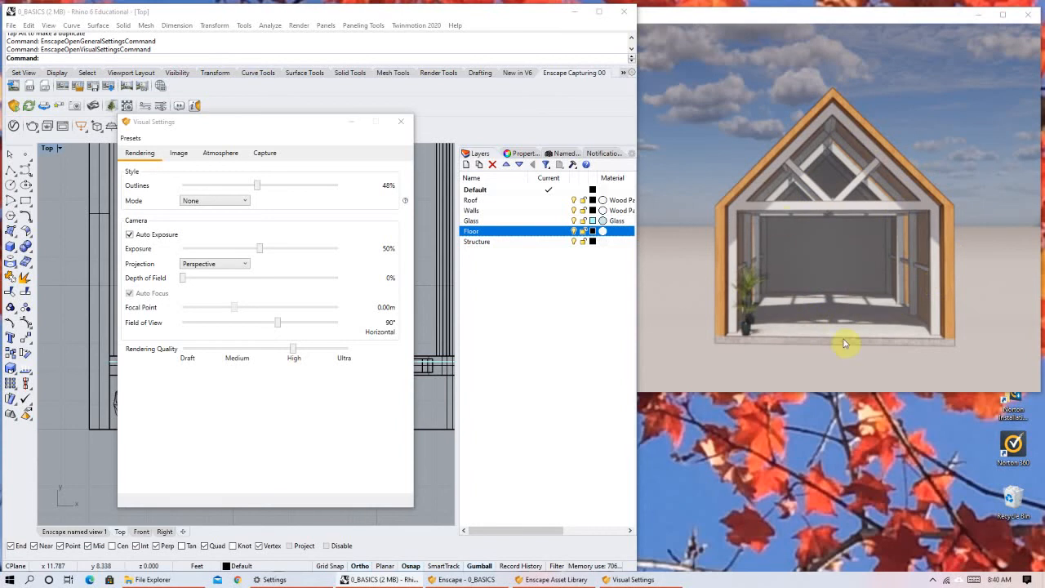
mouse_move(857, 282)
right_mouse_down()
mouse_move(858, 296)
mouse_move(845, 286)
right_mouse_up()
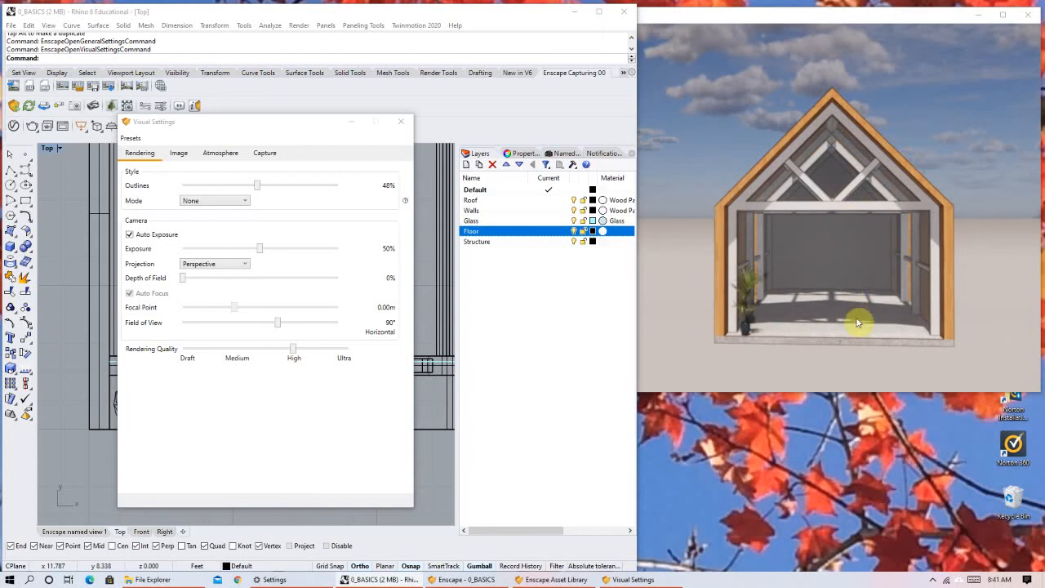
right_click_drag(856, 322, 861, 319)
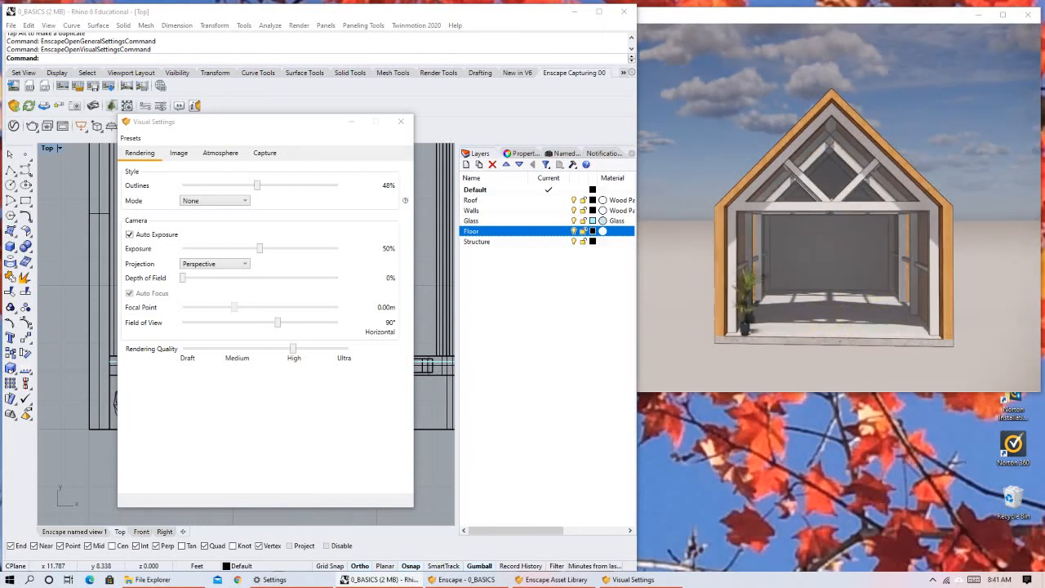
right_click_drag(858, 320, 867, 286)
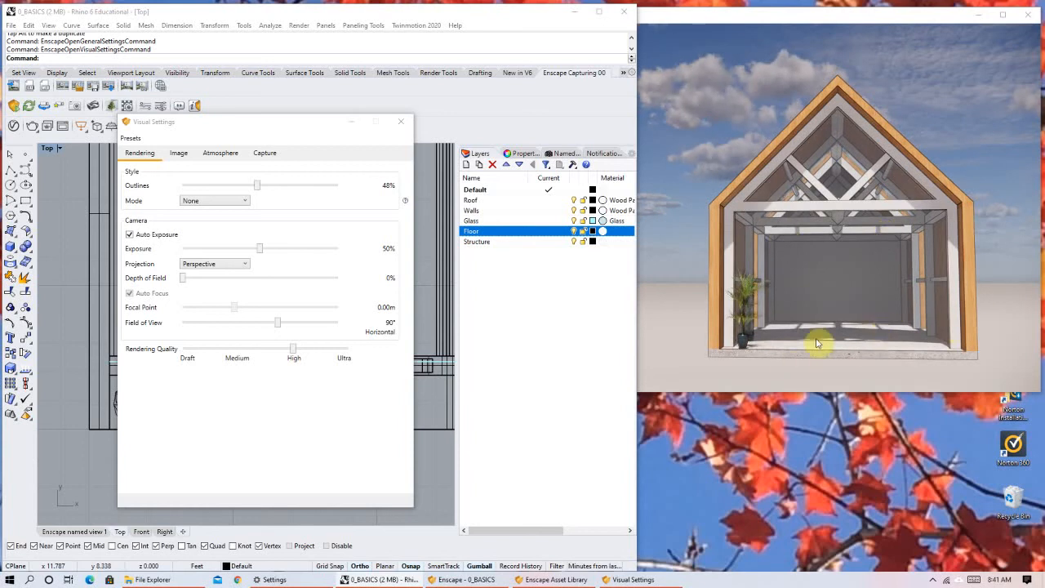
View the whole house from its front corner and raise the camera exposure to 81%, keeping Auto Exposure on.
right_click_drag(783, 276, 849, 327)
right_click_drag(738, 205, 766, 203)
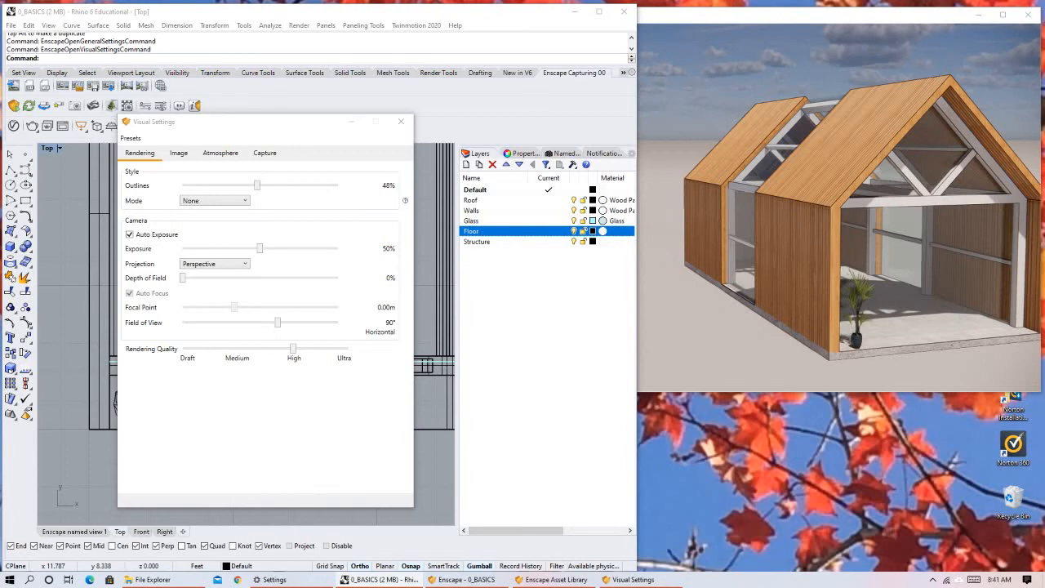
scroll(766, 205, "down", 1)
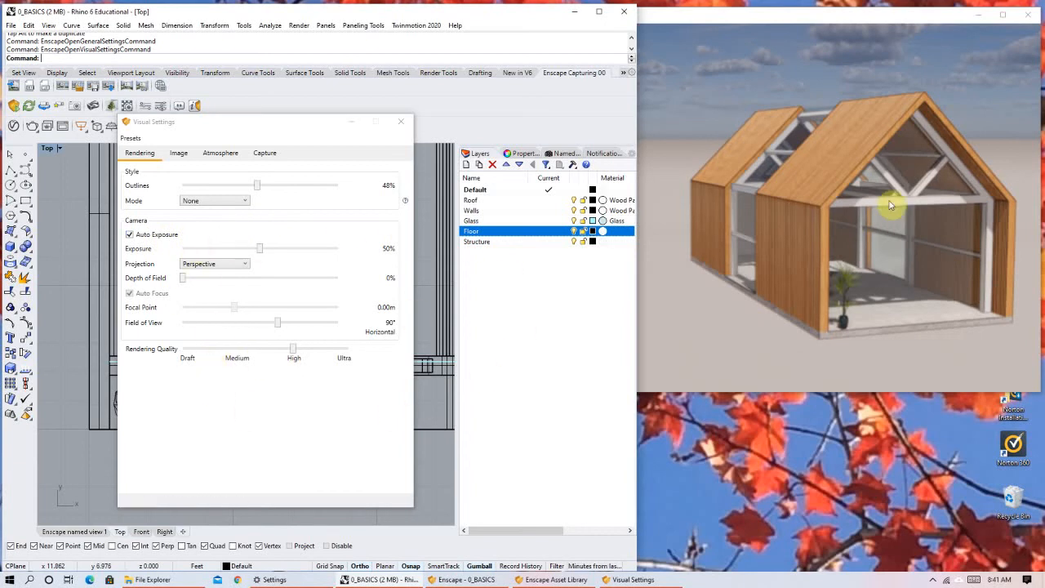
scroll(777, 192, "down", 1)
right_click_drag(782, 204, 782, 214)
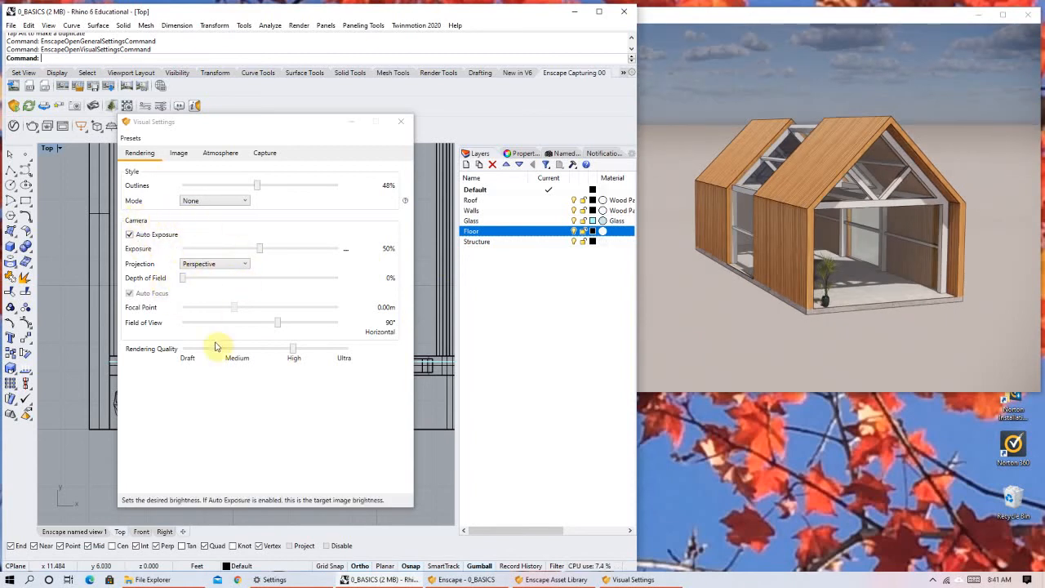
left_click(125, 237)
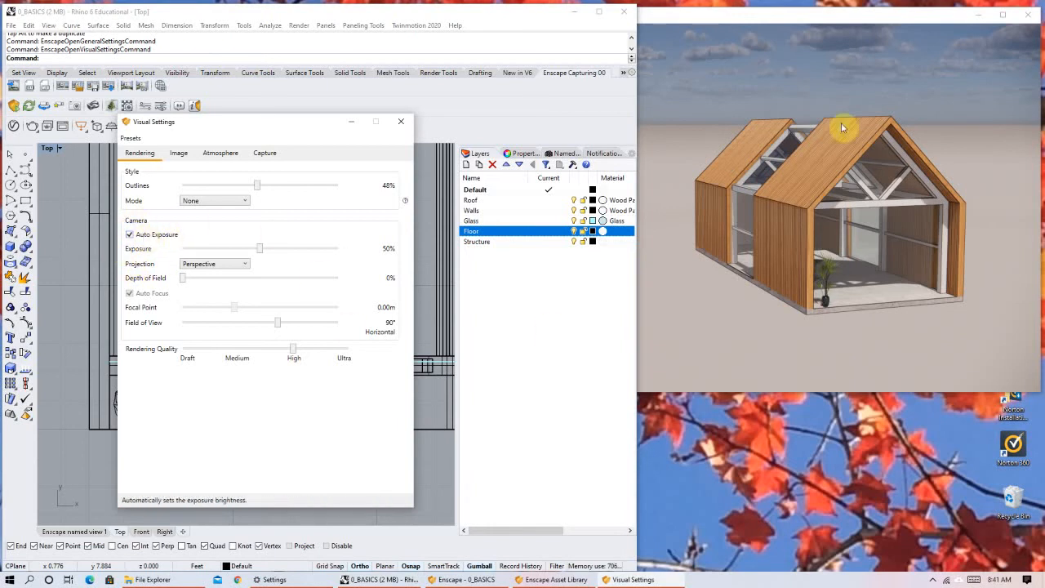
left_click(258, 248)
left_click_drag(294, 241, 306, 240)
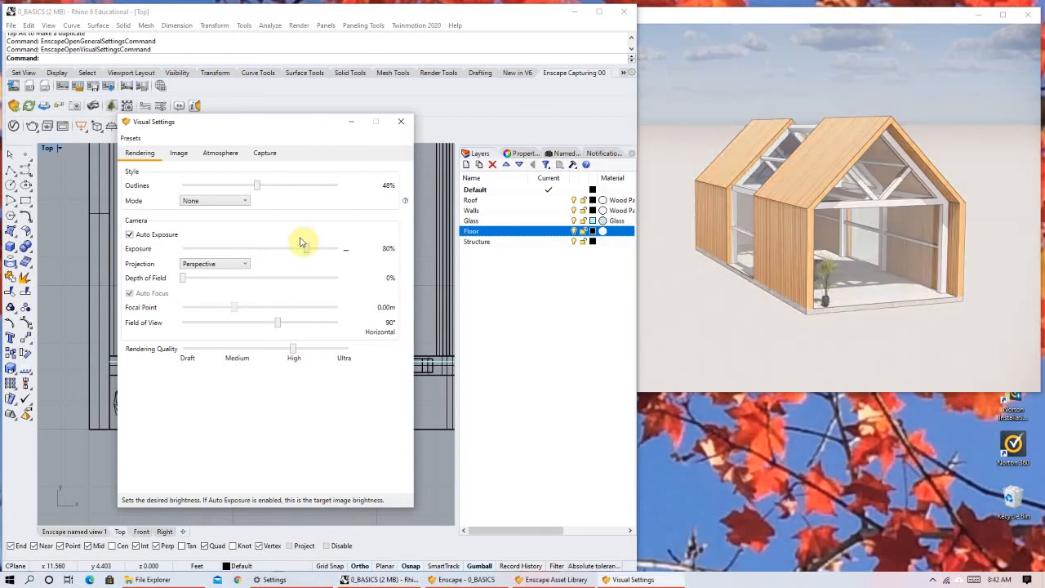
mouse_move(306, 250)
left_mouse_down()
mouse_move(234, 261)
mouse_move(310, 256)
left_mouse_up()
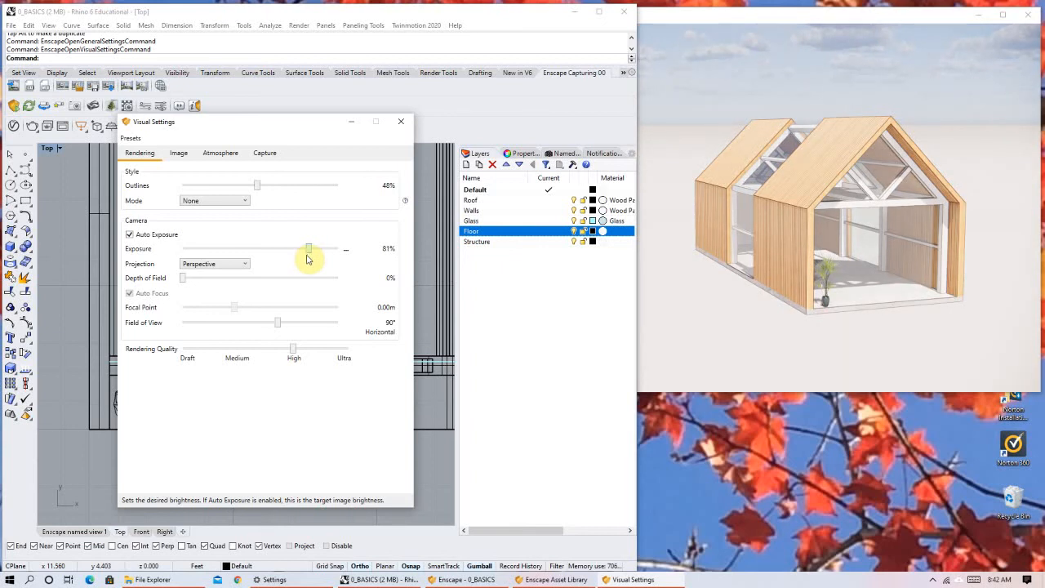
View the house from its opposite front corner, lower the exposure to 33%, and raise it to 61%.
right_click_drag(850, 212, 717, 282)
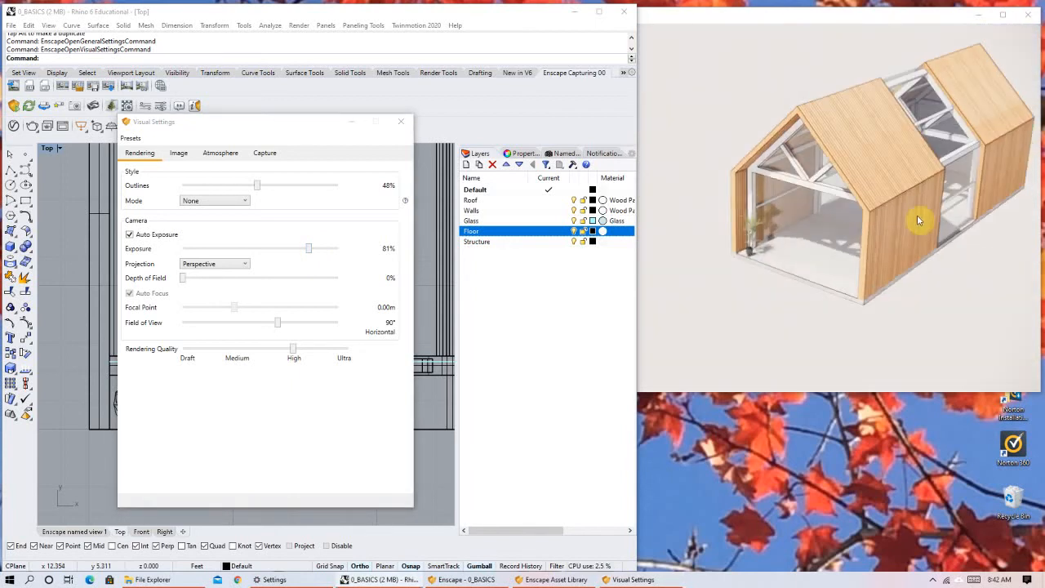
right_click_drag(901, 228, 951, 203)
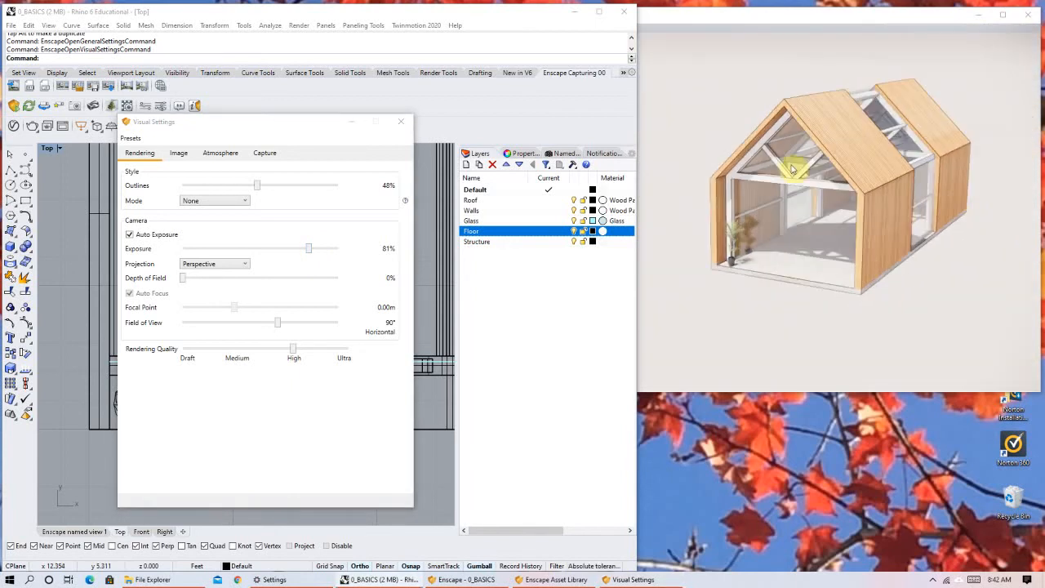
left_click(308, 250)
left_click_drag(306, 249, 235, 249)
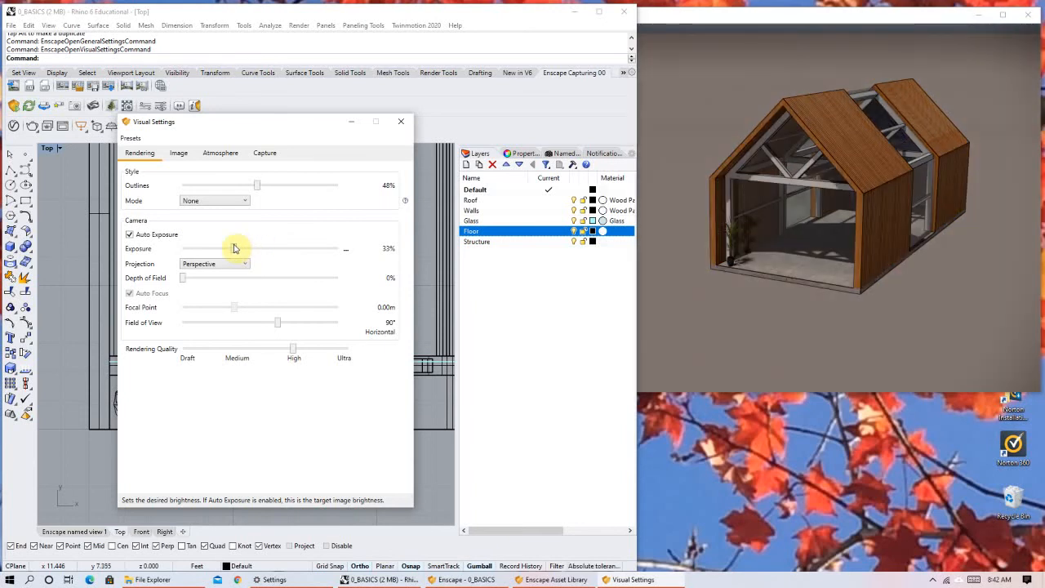
left_click_drag(234, 249, 278, 255)
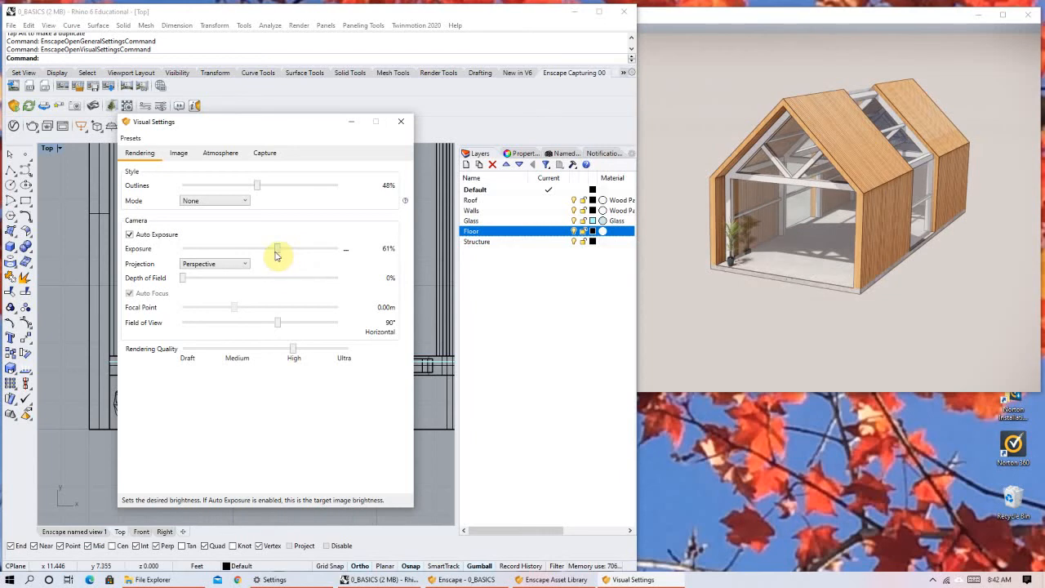
Bring the horizon into view behind the house and change the camera projection to Two-Point.
scroll(818, 140, "down", 2)
right_click_drag(789, 219, 789, 195)
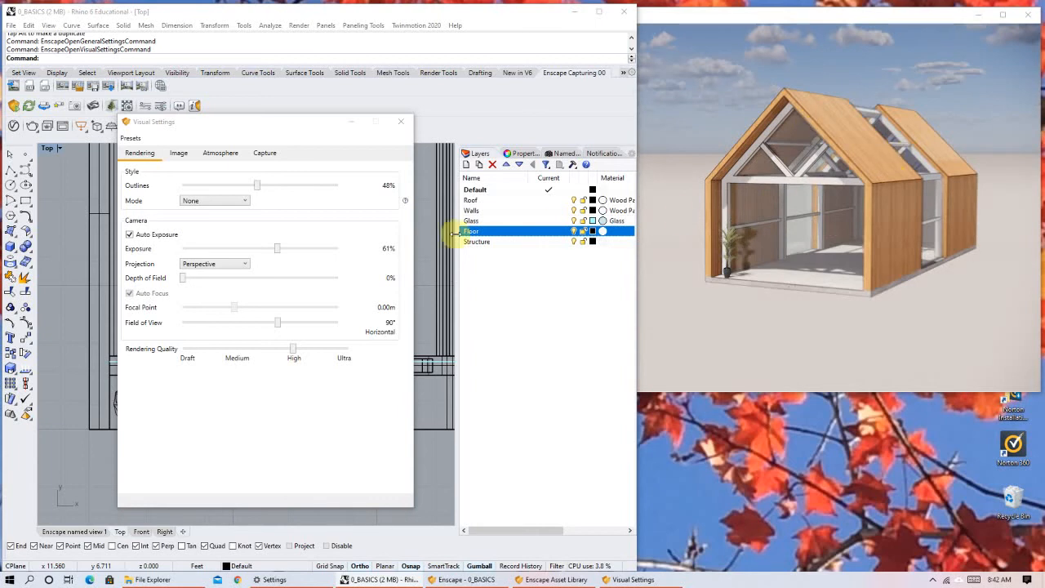
left_click(200, 266)
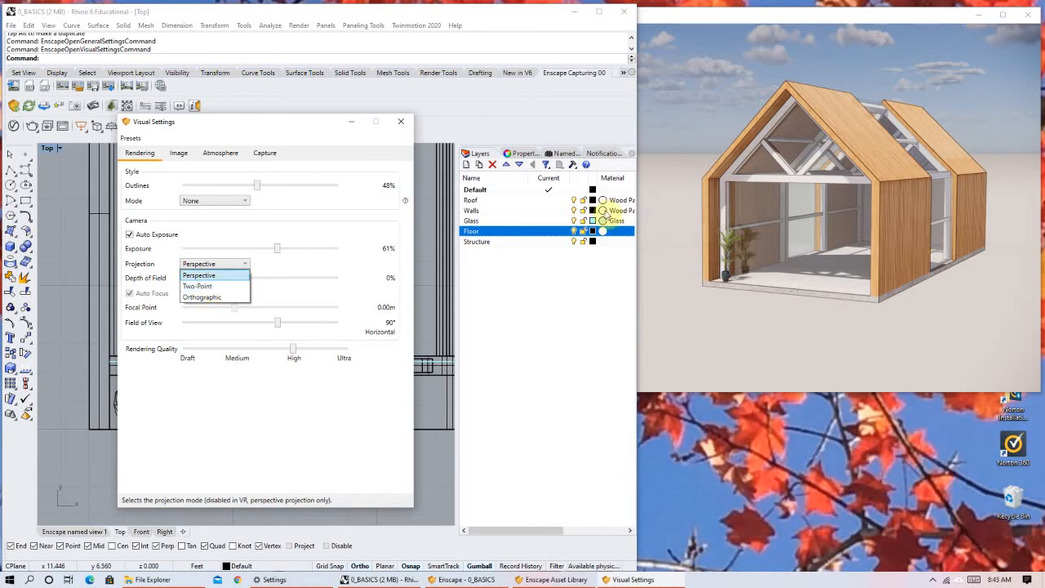
left_click(210, 287)
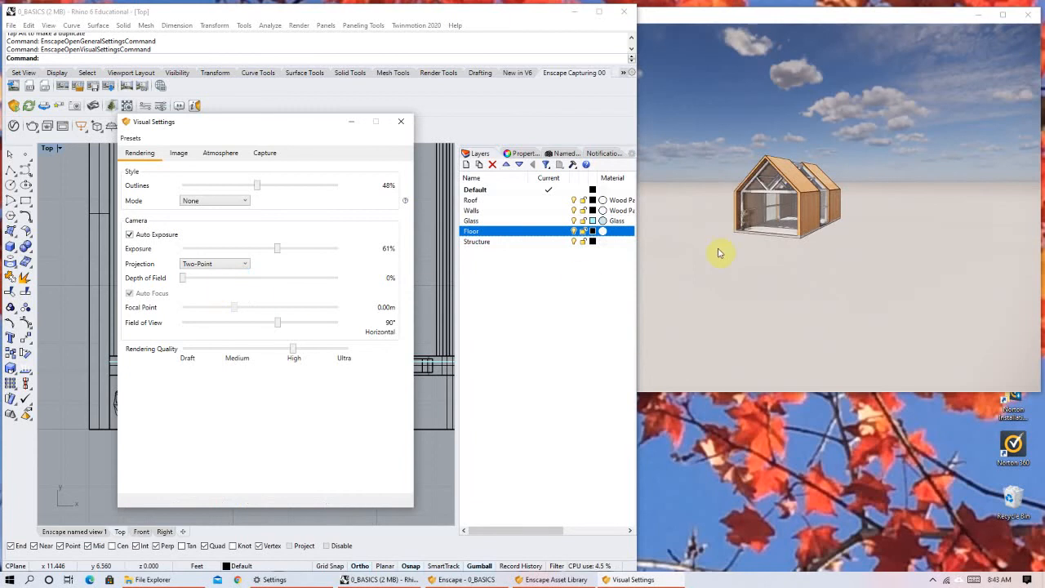
Change the camera projection to Orthographic and show the whole house as a distant axonometric view from above.
left_click(868, 142)
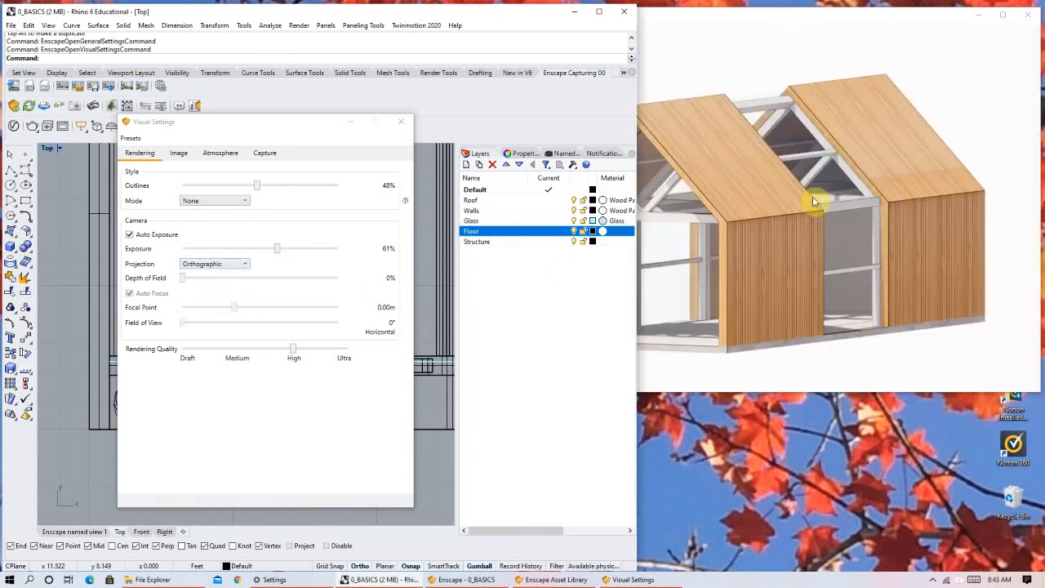
scroll(800, 200, "down", 2)
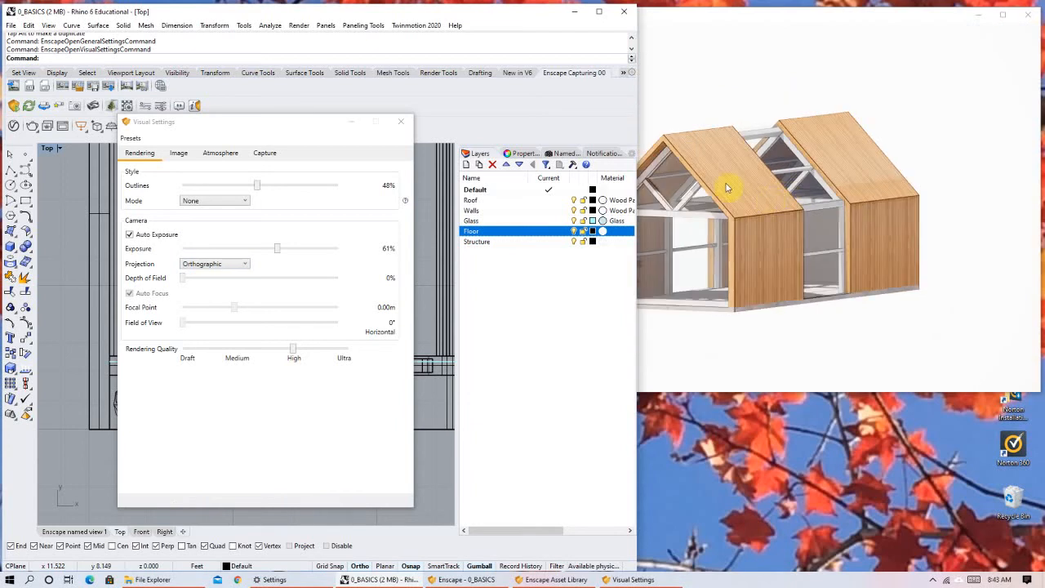
right_click_drag(801, 200, 827, 219)
mouse_move(760, 192)
right_mouse_down()
mouse_move(766, 207)
mouse_move(771, 196)
right_mouse_up()
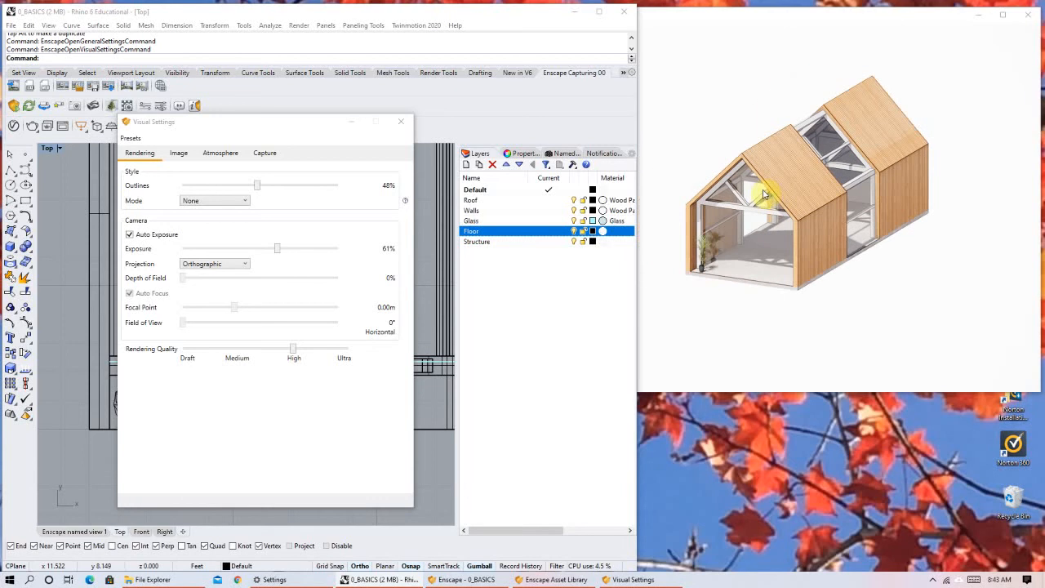
middle_click_drag(764, 193, 825, 202)
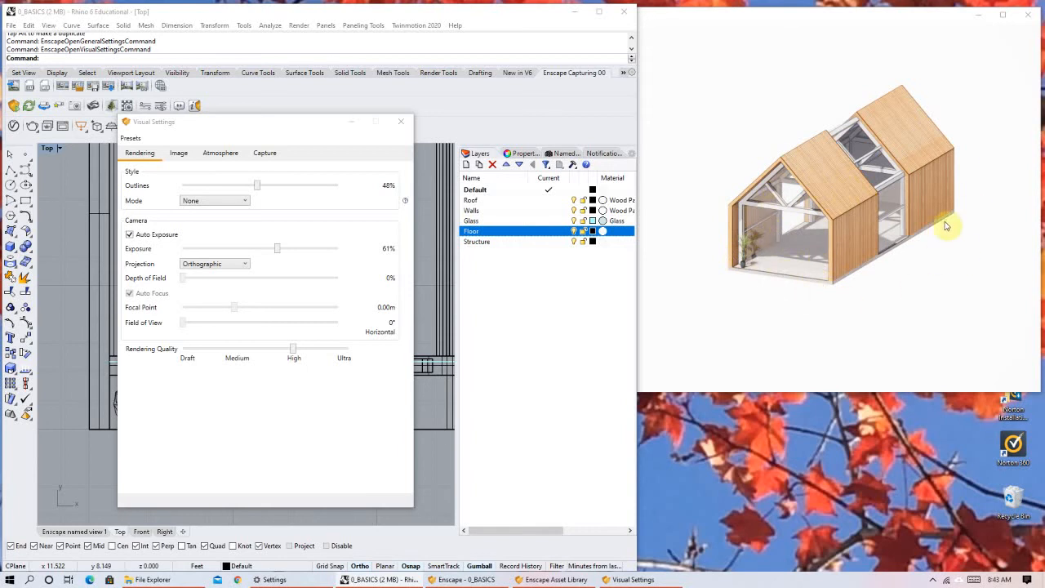
left_click(618, 302)
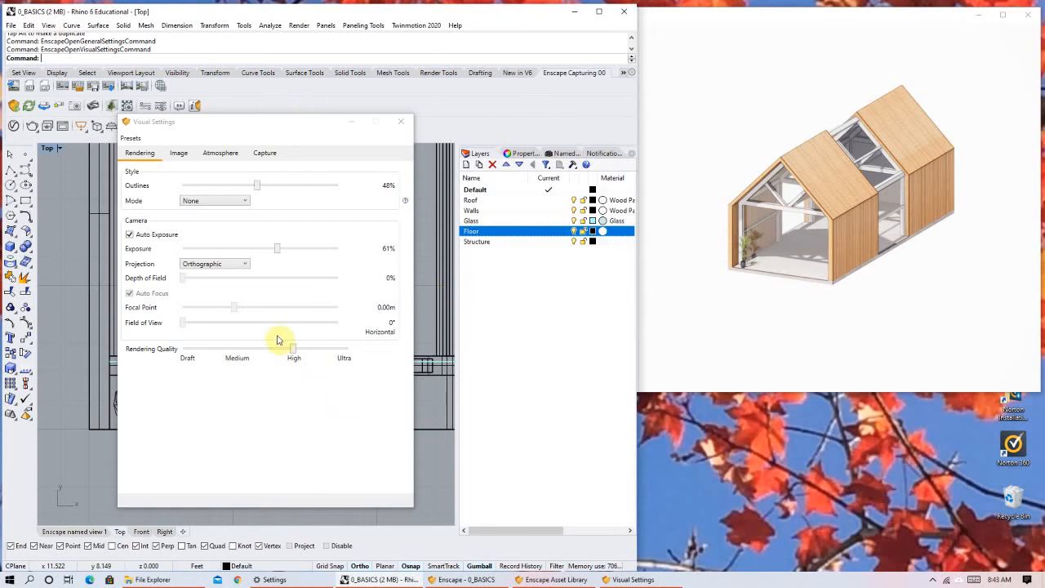
scroll(426, 298, "down", 15)
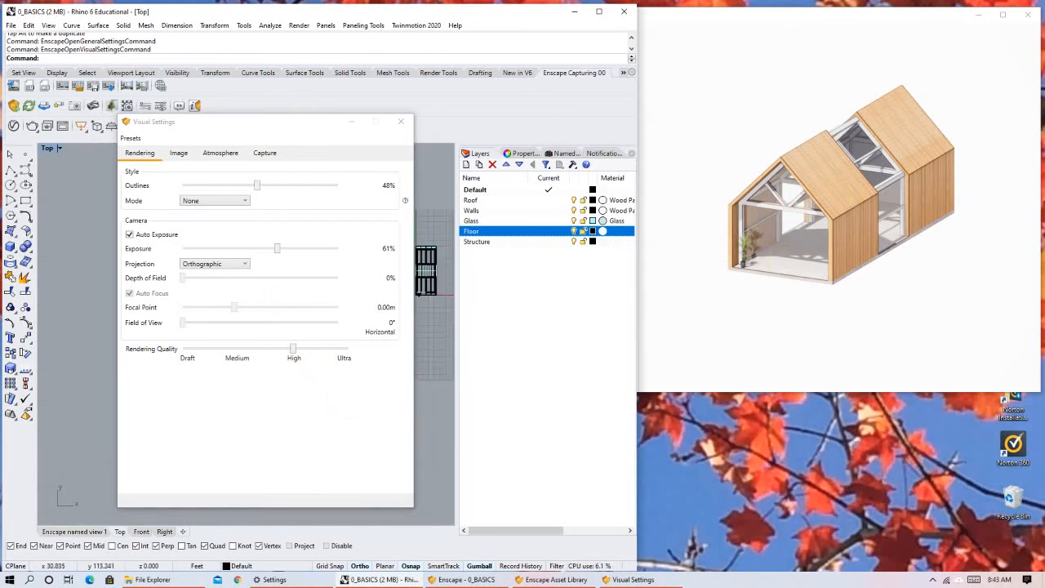
left_click_drag(824, 163, 815, 155)
scroll(811, 150, "down", 5)
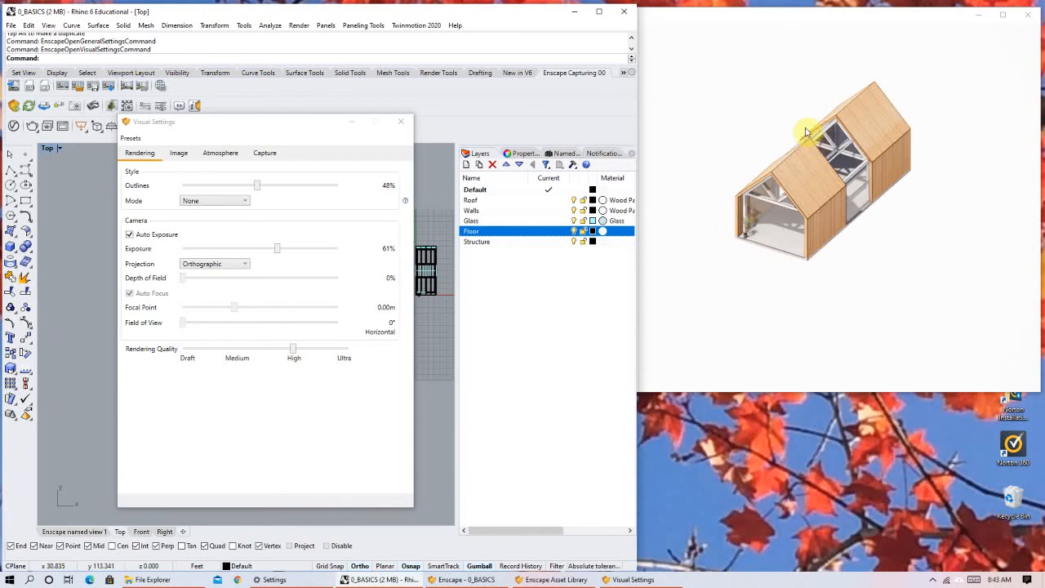
scroll(790, 133, "down", 2)
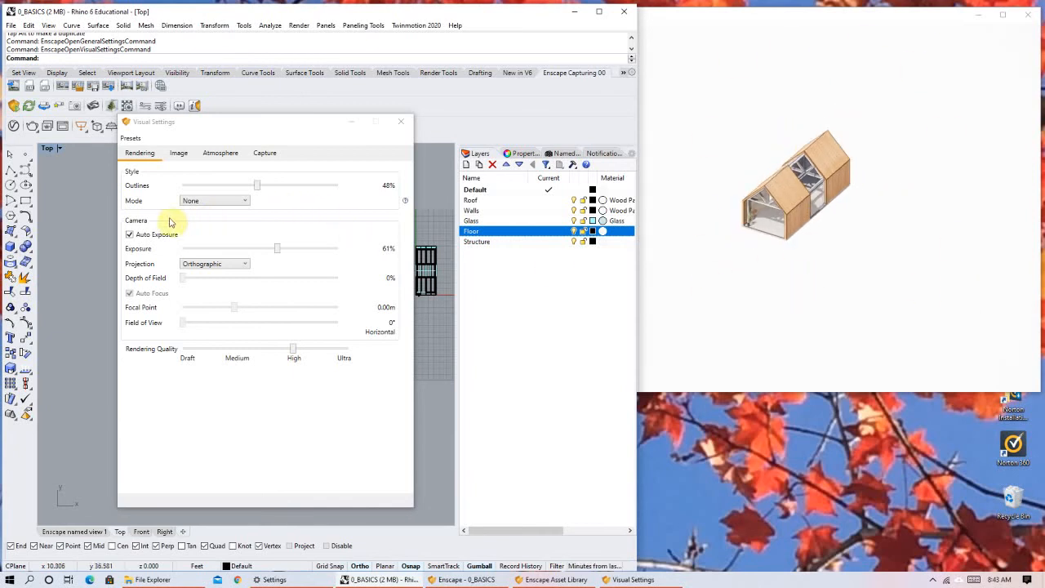
Set the camera projection back to Perspective and lower the camera until the horizon shows behind the house.
left_click(229, 269)
left_click(225, 276)
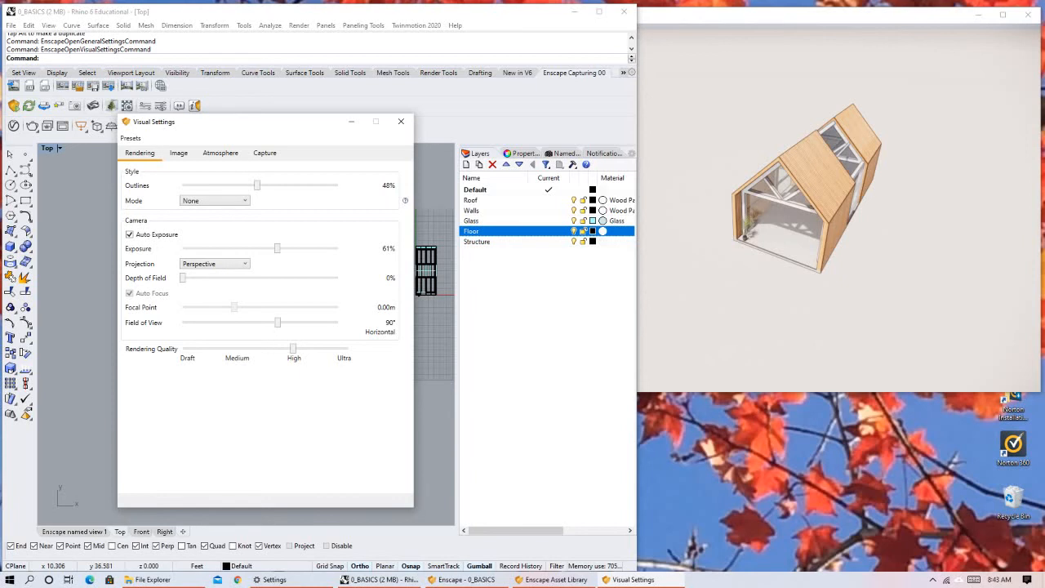
right_click_drag(791, 313, 749, 231)
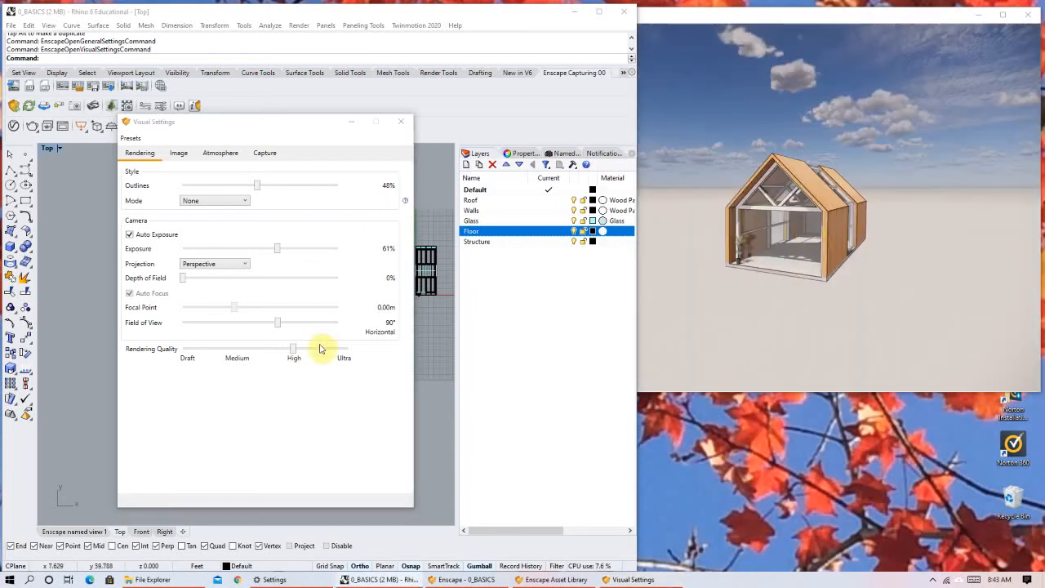
Set the Depth of Field to 79% and inspect the blur on the house from the front and the corner.
left_click_drag(183, 278, 306, 289)
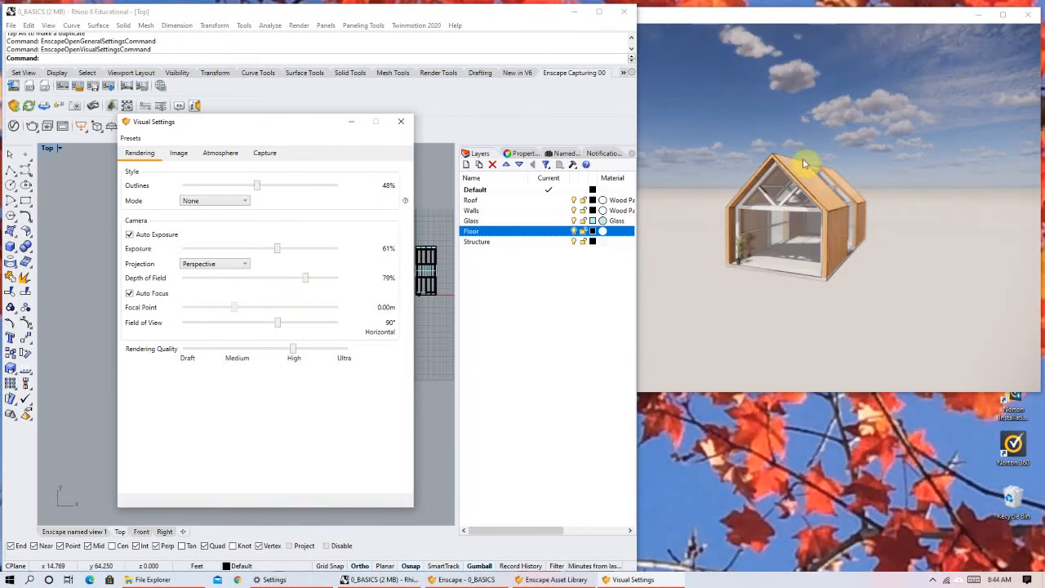
scroll(785, 194, "up", 2)
right_click_drag(780, 279, 841, 263)
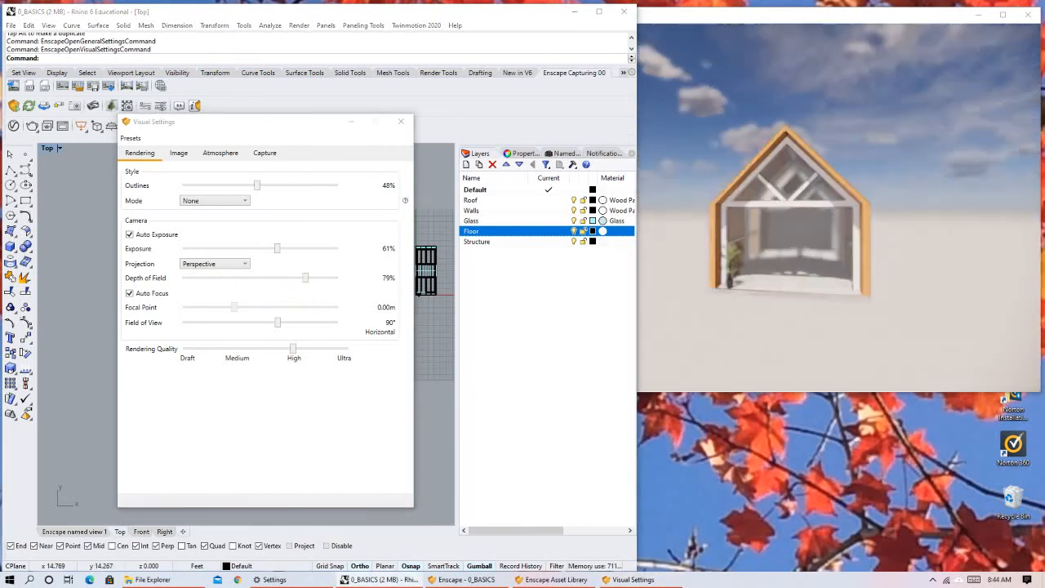
left_click_drag(817, 261, 829, 295)
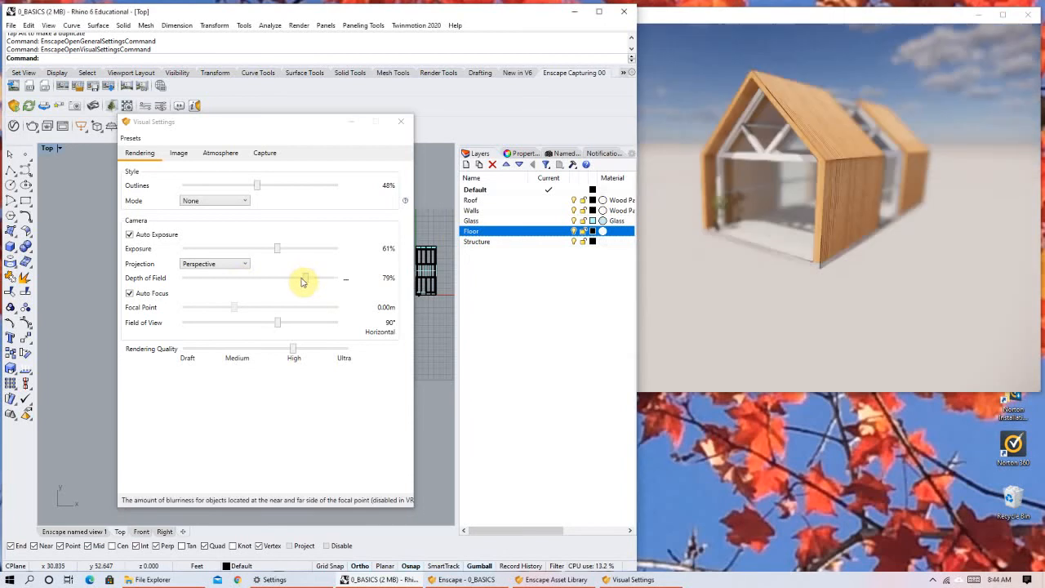
Reduce the Depth of Field to 42% and then to 23%.
left_click_drag(307, 280, 253, 296)
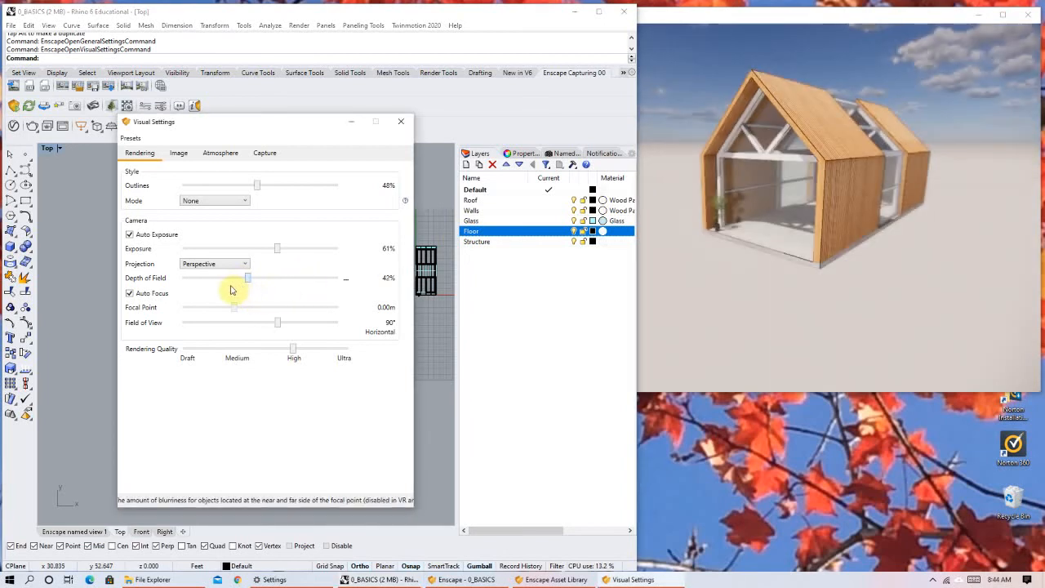
left_click_drag(256, 285, 214, 282)
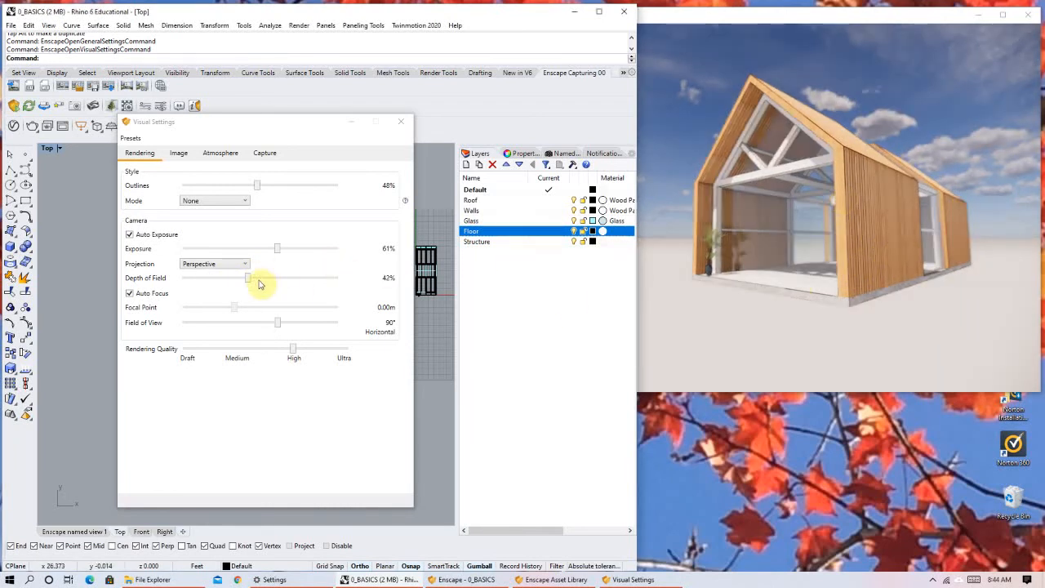
left_click_drag(247, 280, 220, 283)
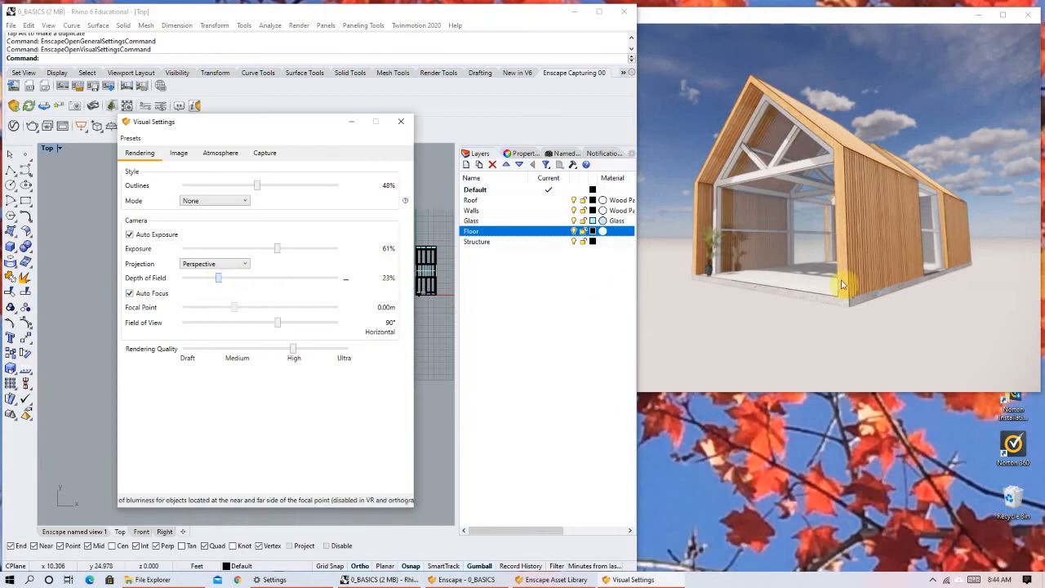
Set the Depth of Field to 0% and bring the camera low and close to the house's front corner.
right_click_drag(860, 279, 850, 270)
right_click_drag(819, 223, 819, 196)
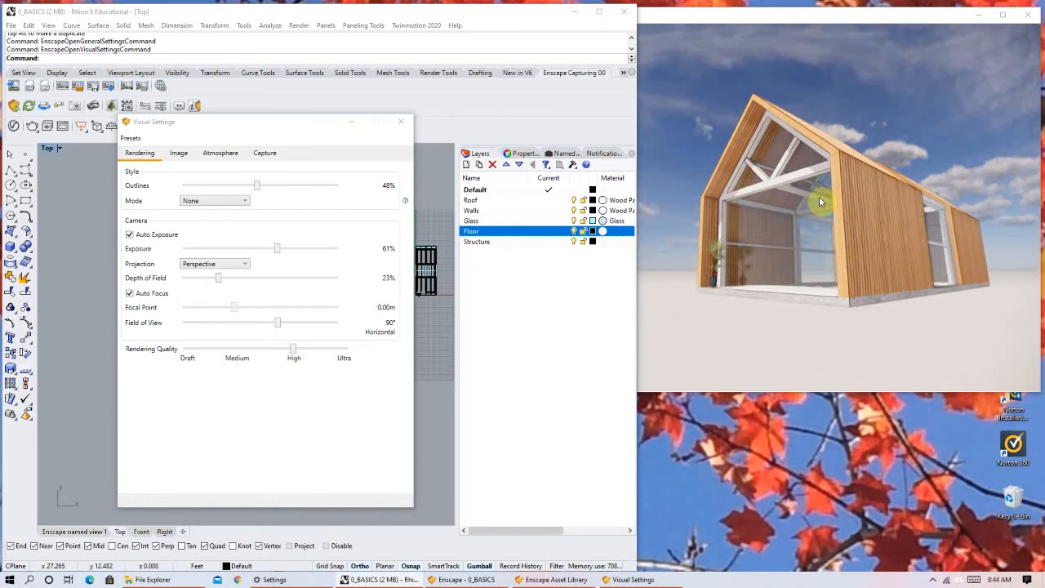
scroll(793, 160, "up", 2)
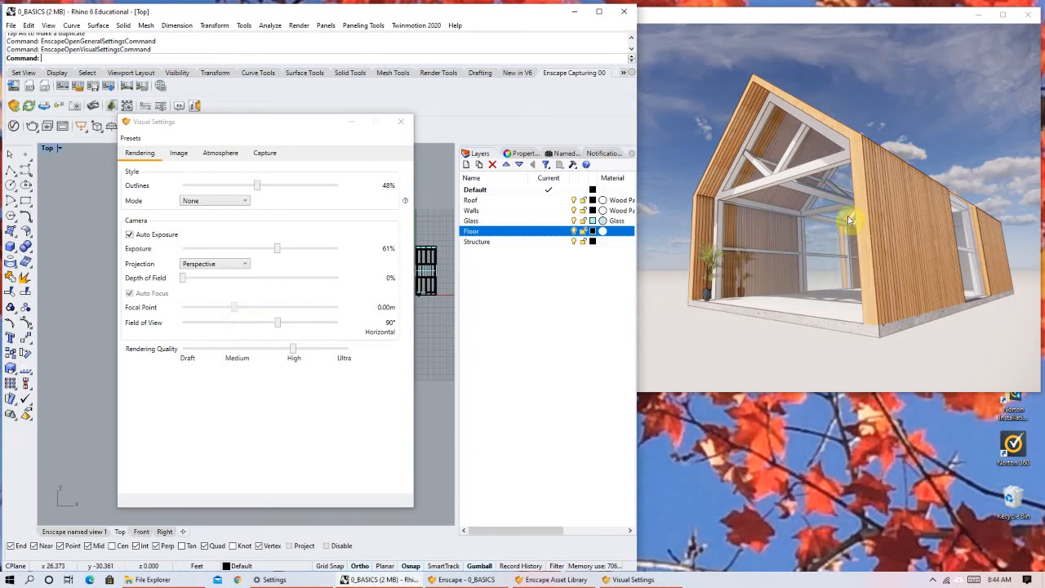
Try a narrow Field of View of 55° on the house's front corner, and wider ones of 106° and 131°.
right_click_drag(817, 237, 769, 305)
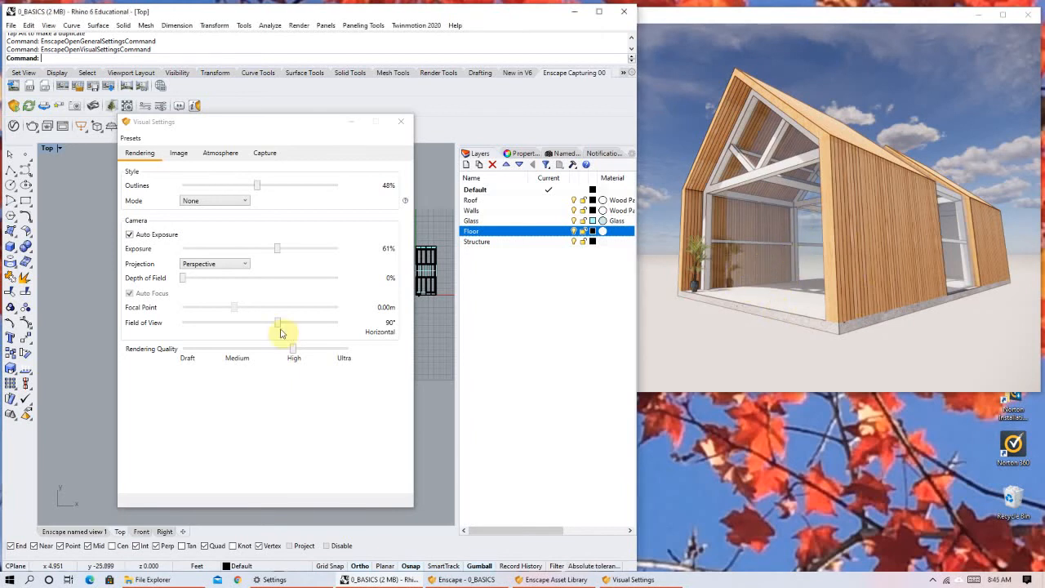
left_click(142, 327)
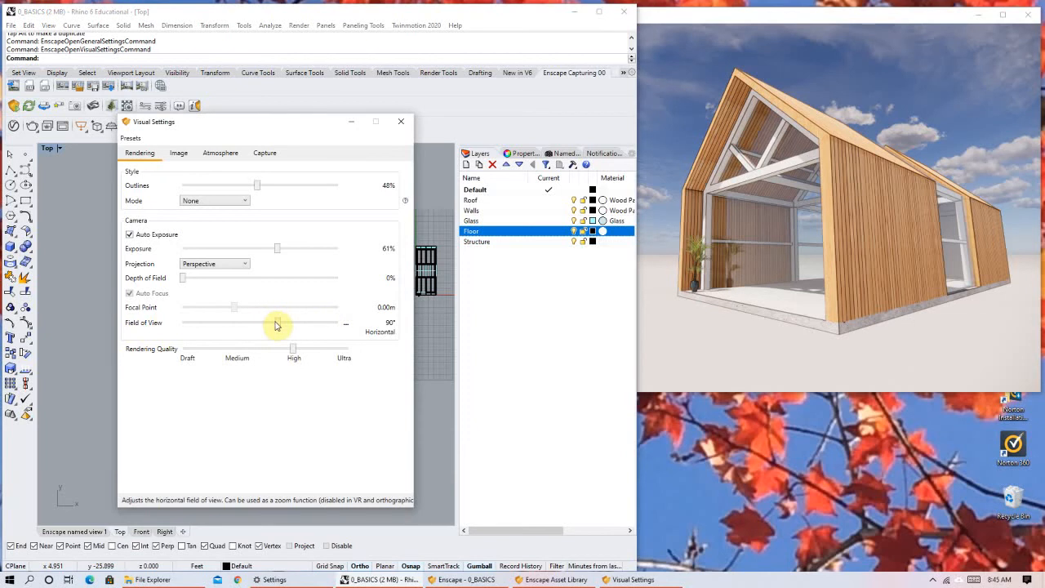
left_click_drag(263, 326, 231, 325)
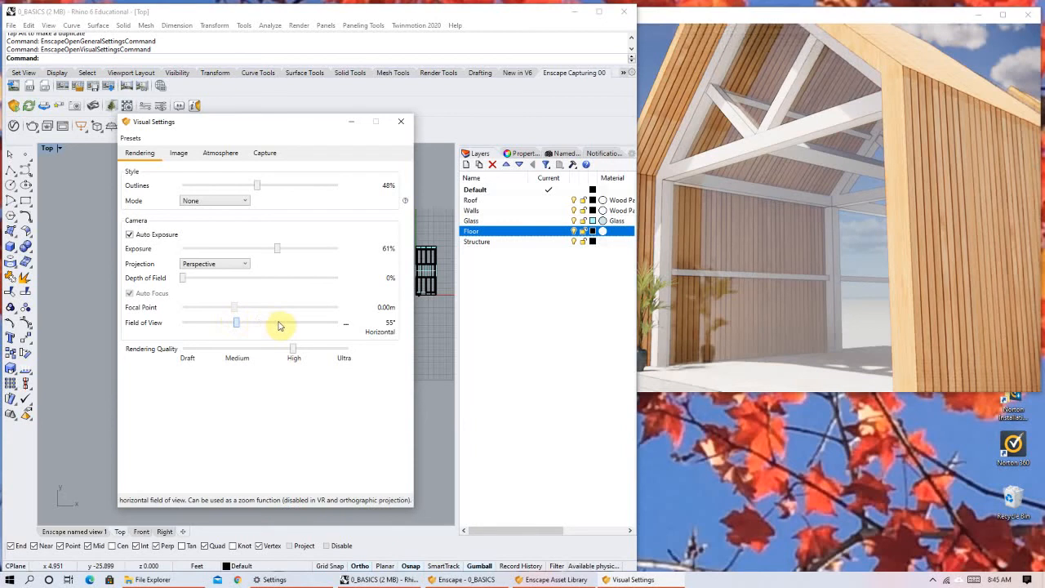
left_click(294, 326)
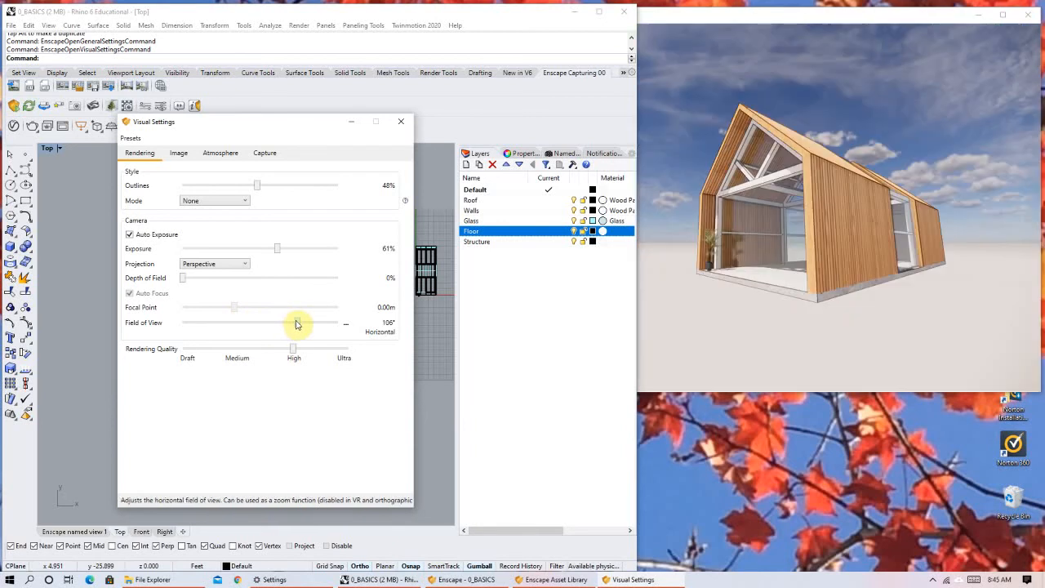
left_click_drag(296, 324, 326, 323)
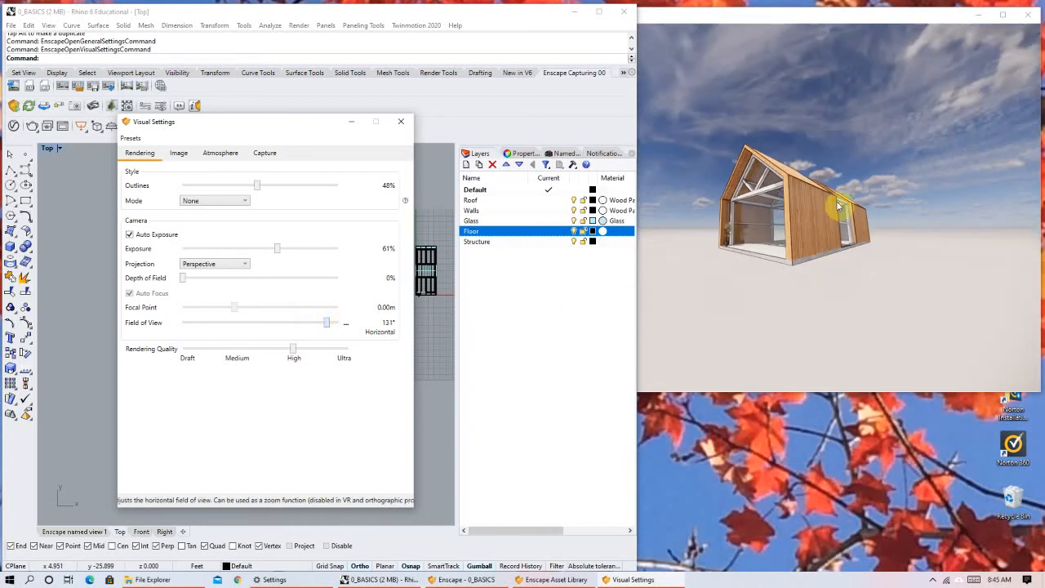
left_click(728, 202)
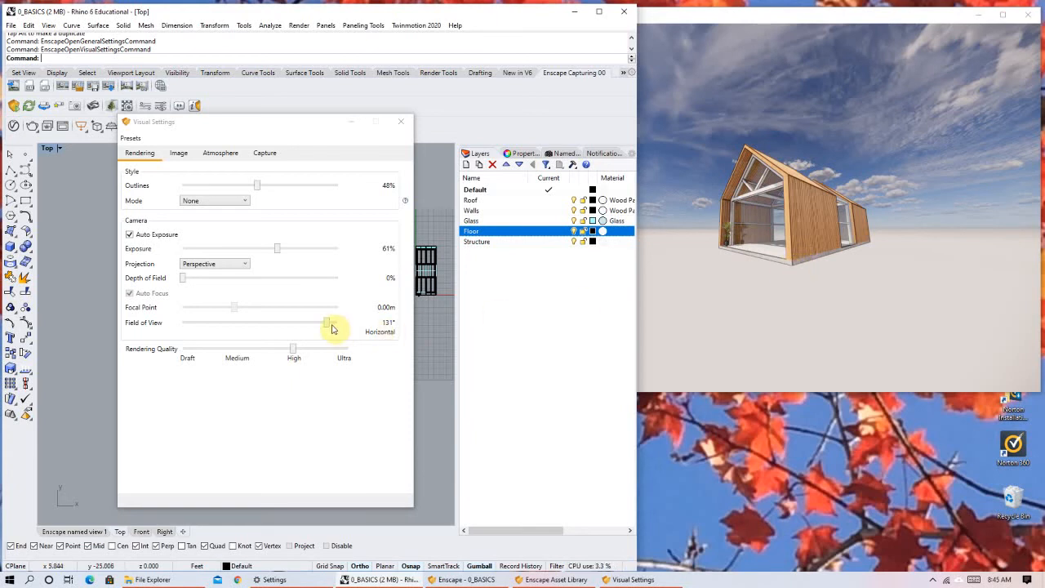
Widen the camera's Field of View to 140°.
mouse_move(330, 328)
left_mouse_down()
mouse_move(341, 329)
mouse_move(326, 321)
mouse_move(343, 320)
mouse_move(332, 330)
mouse_move(343, 330)
left_mouse_up()
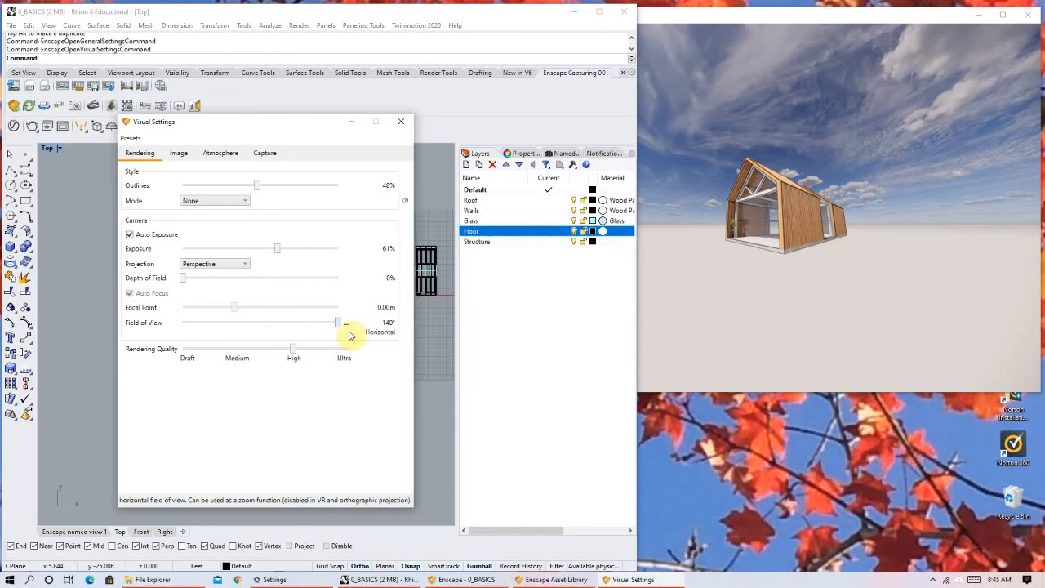
left_click_drag(322, 328, 306, 329)
left_click(343, 327)
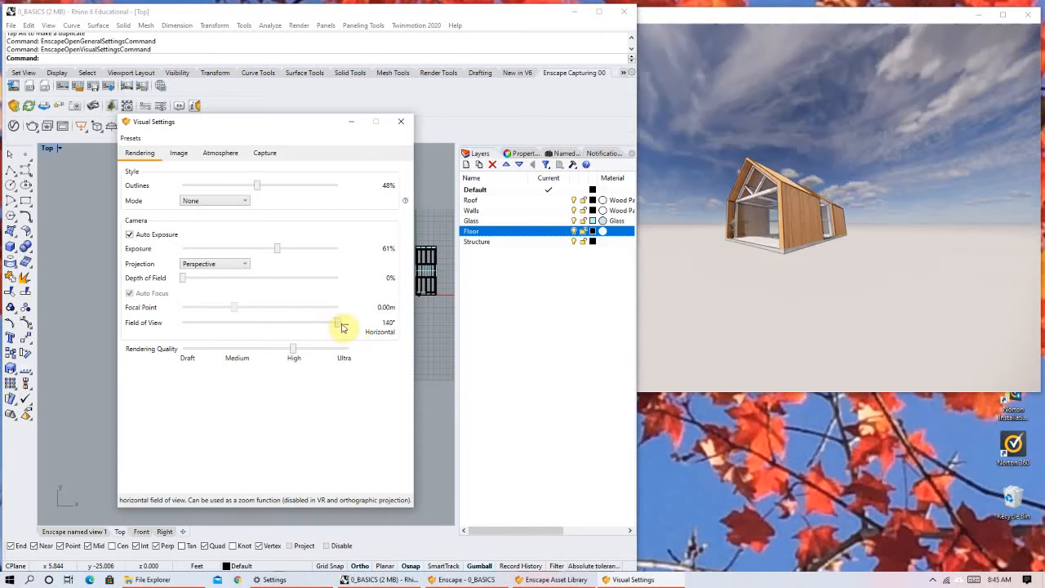
Reduce the Field of View to 99° and further to 89°, and pull the camera back from the house.
left_click_drag(341, 328, 290, 328)
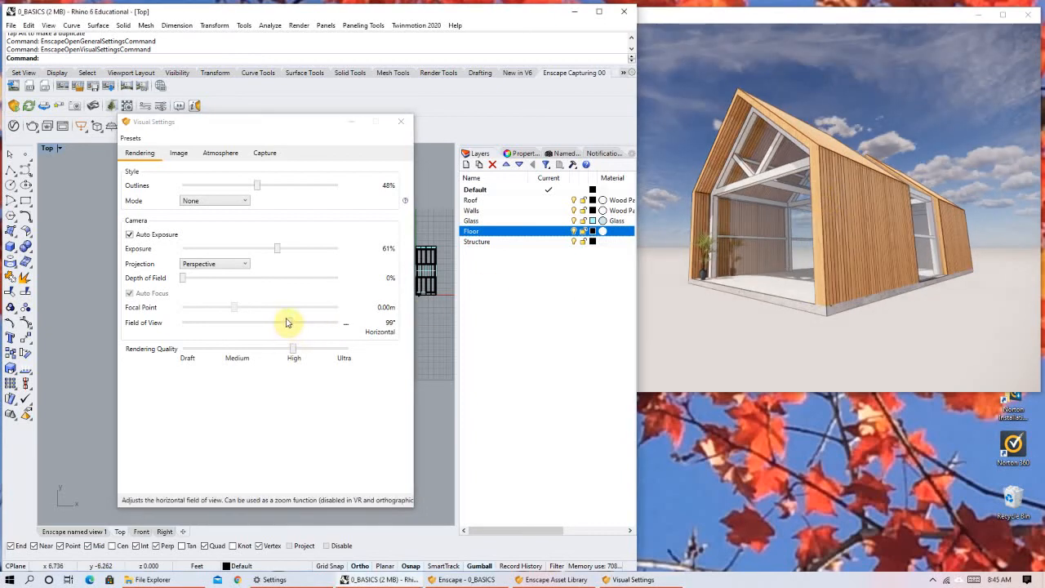
left_click_drag(288, 327, 275, 329)
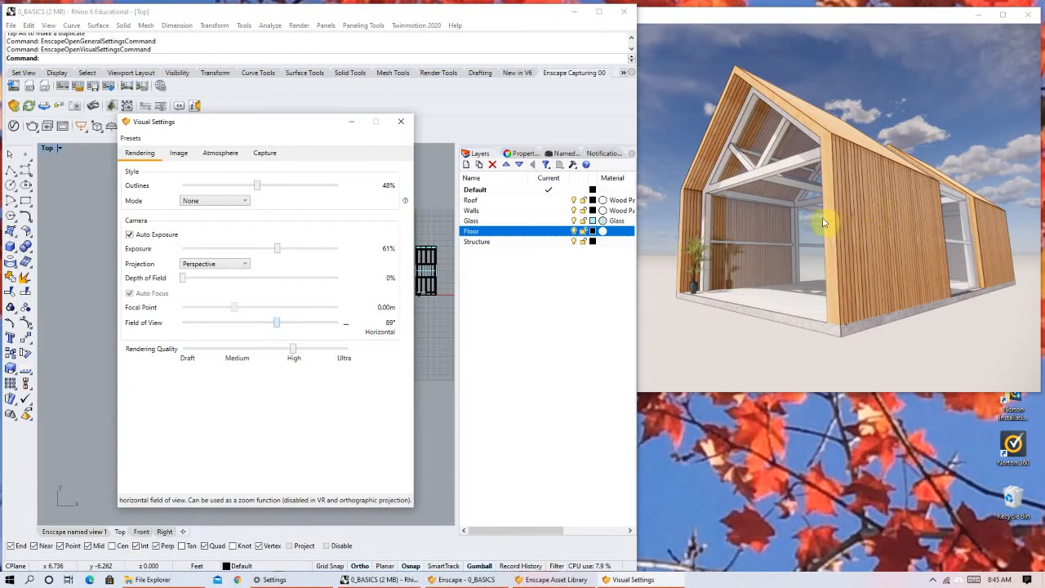
scroll(816, 218, "down", 2)
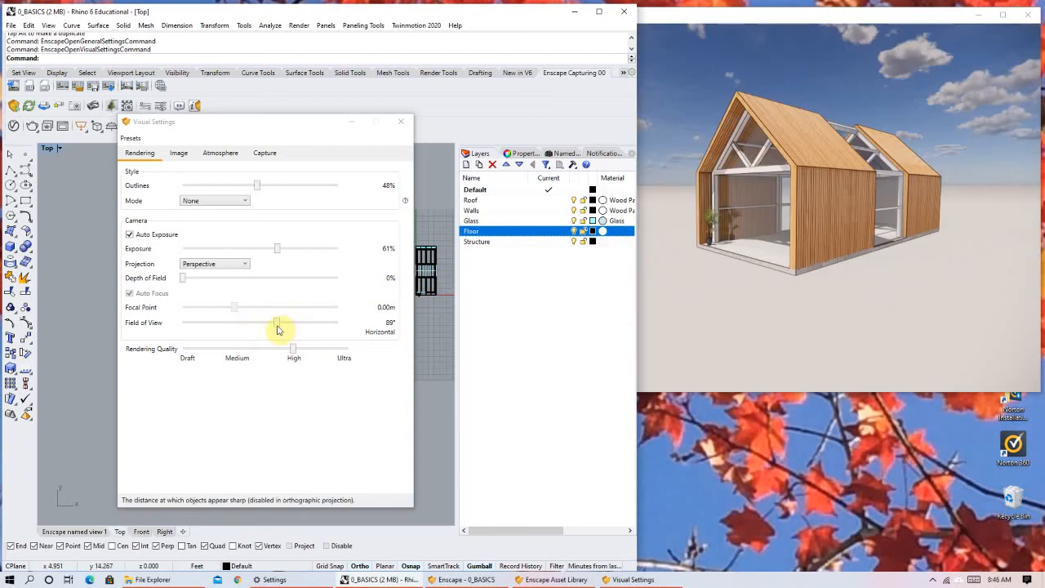
Try Field of View values of 34° and 58° and settle on 51°.
left_click(279, 327)
left_click_drag(279, 327, 210, 321)
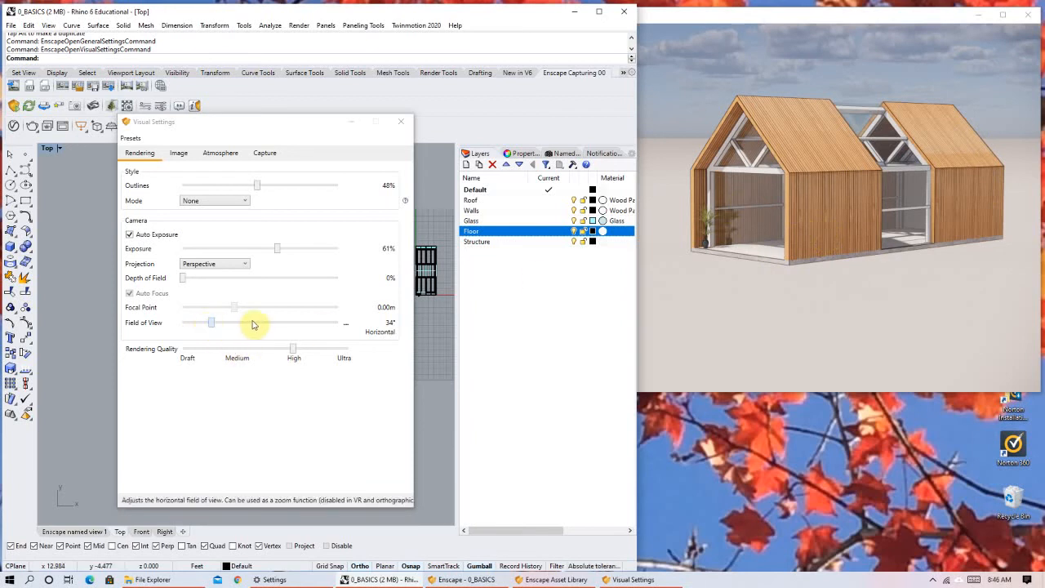
left_click_drag(211, 323, 239, 323)
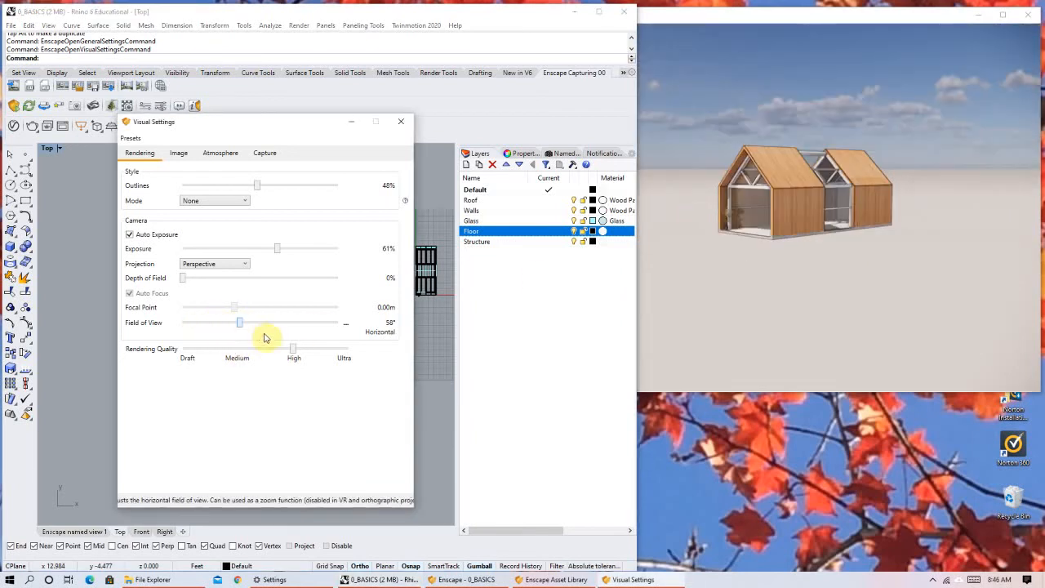
mouse_move(237, 324)
left_mouse_down()
mouse_move(213, 328)
mouse_move(244, 328)
left_mouse_up()
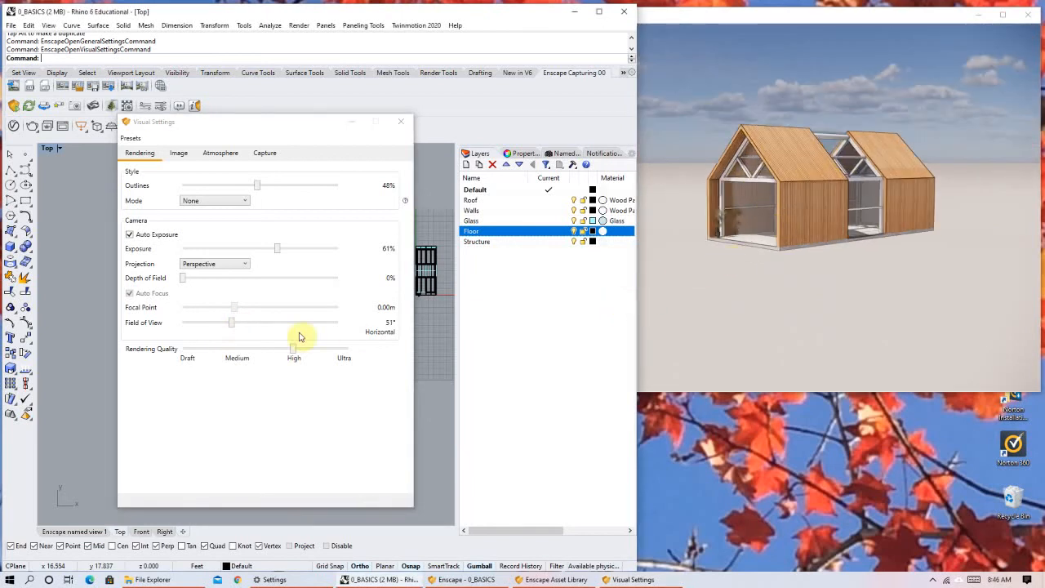
Lower the Rendering Quality to Medium and on to Draft, and inspect the house up close from the front and side.
mouse_move(159, 357)
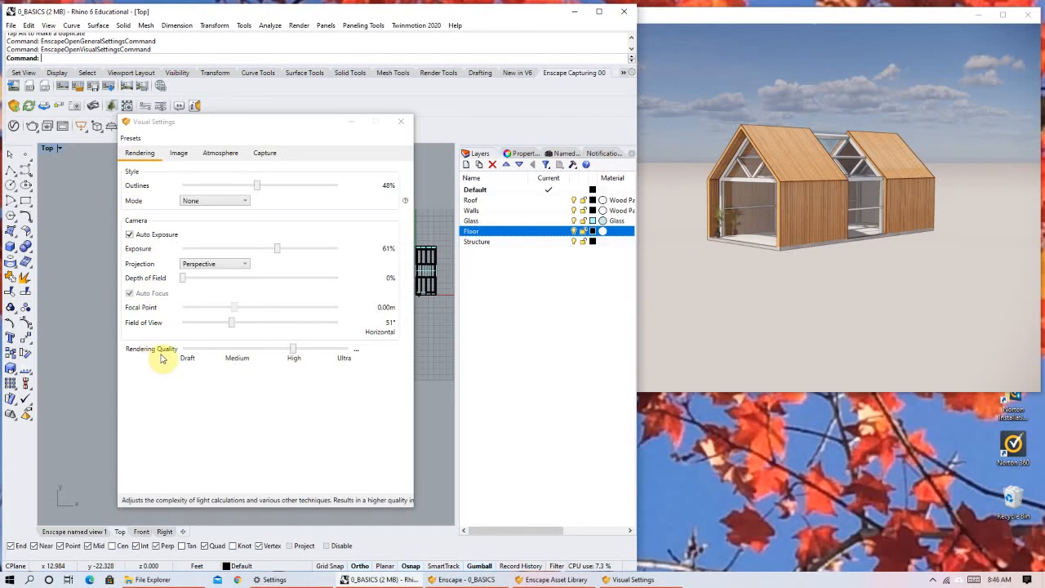
left_click_drag(297, 353, 244, 353)
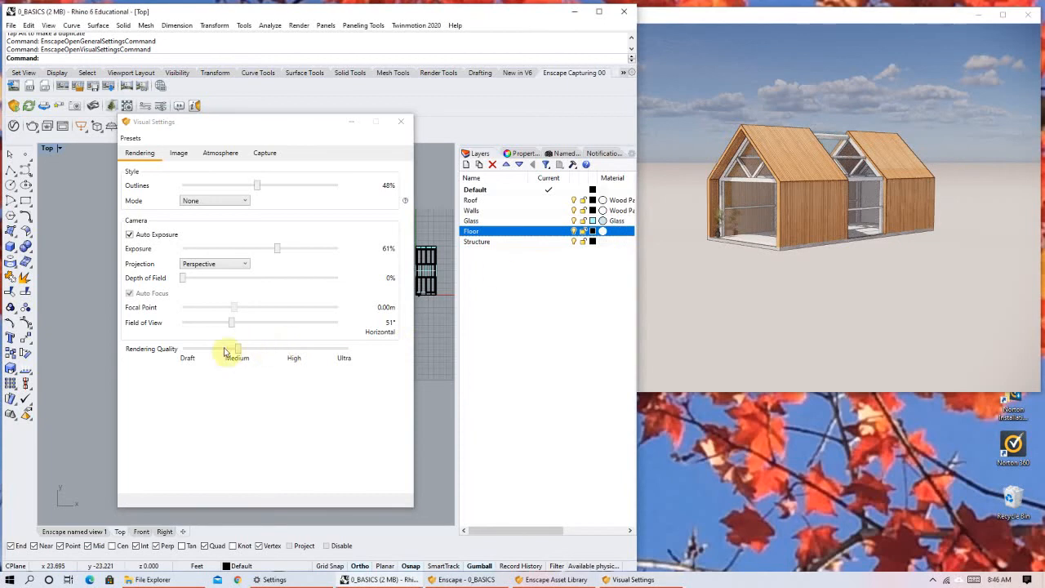
left_click_drag(239, 350, 184, 353)
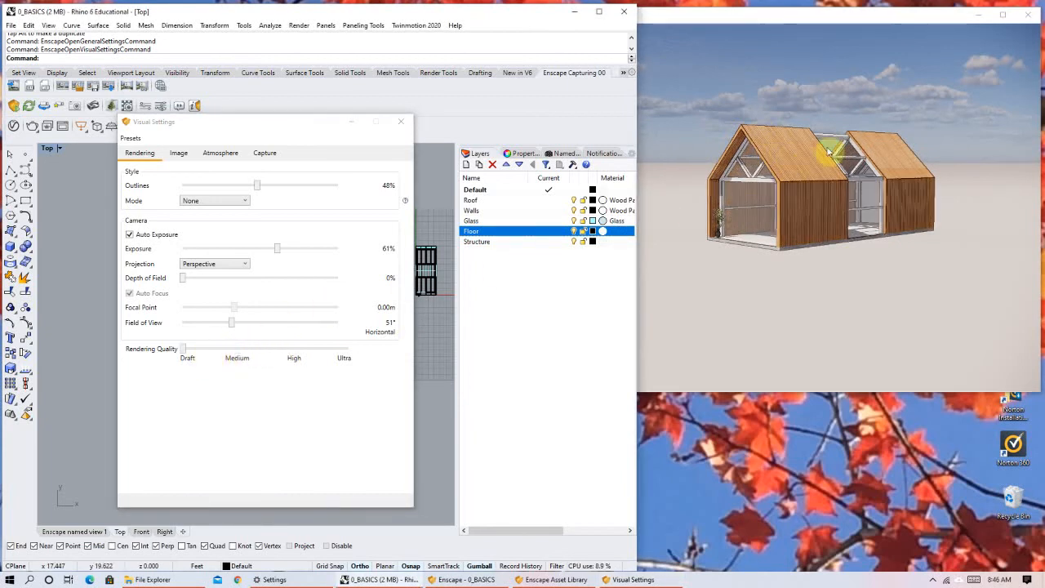
scroll(793, 185, "up", 2)
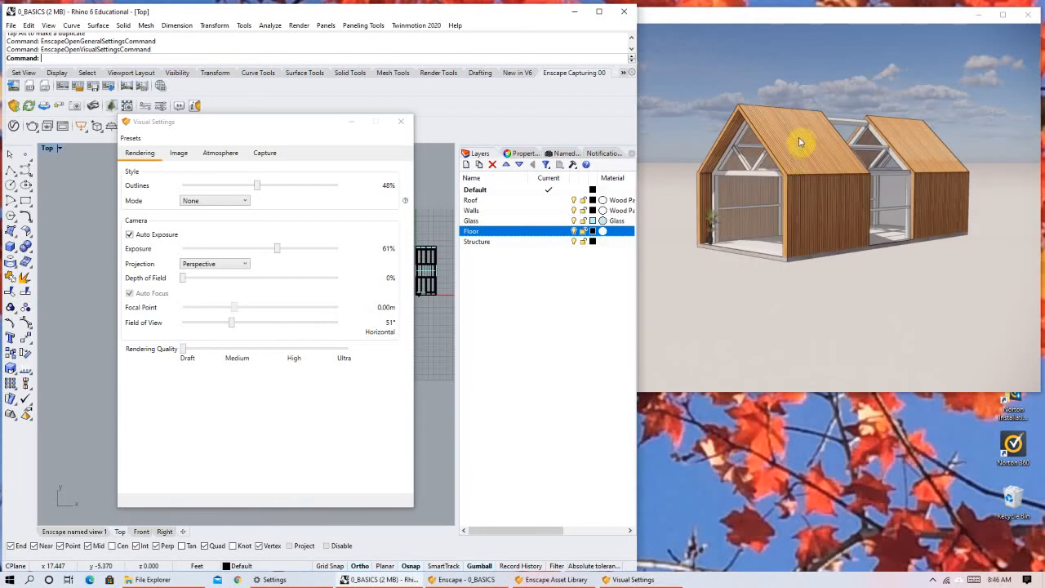
scroll(805, 216, "up", 2)
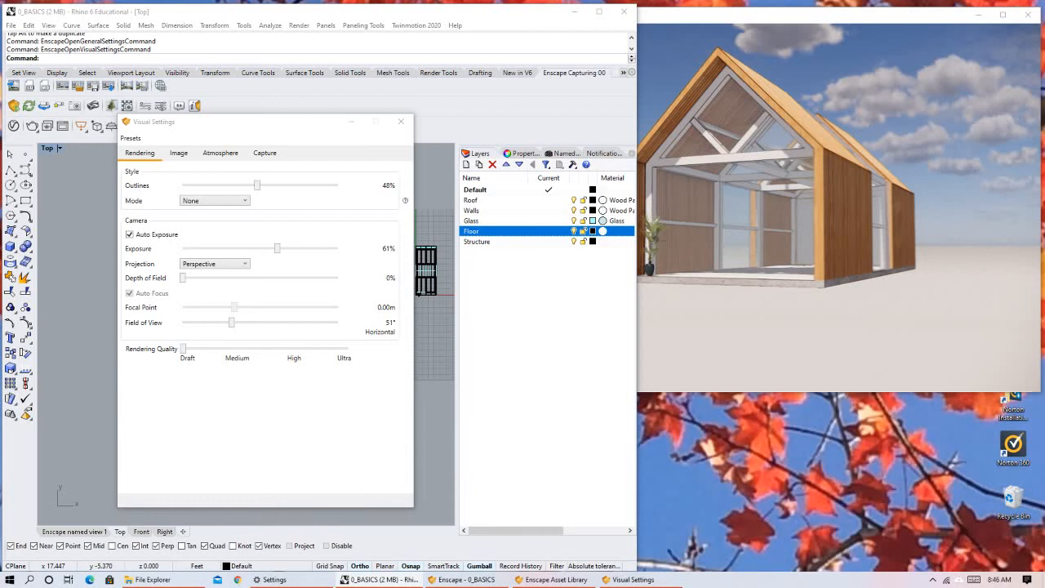
right_click_drag(805, 216, 735, 216)
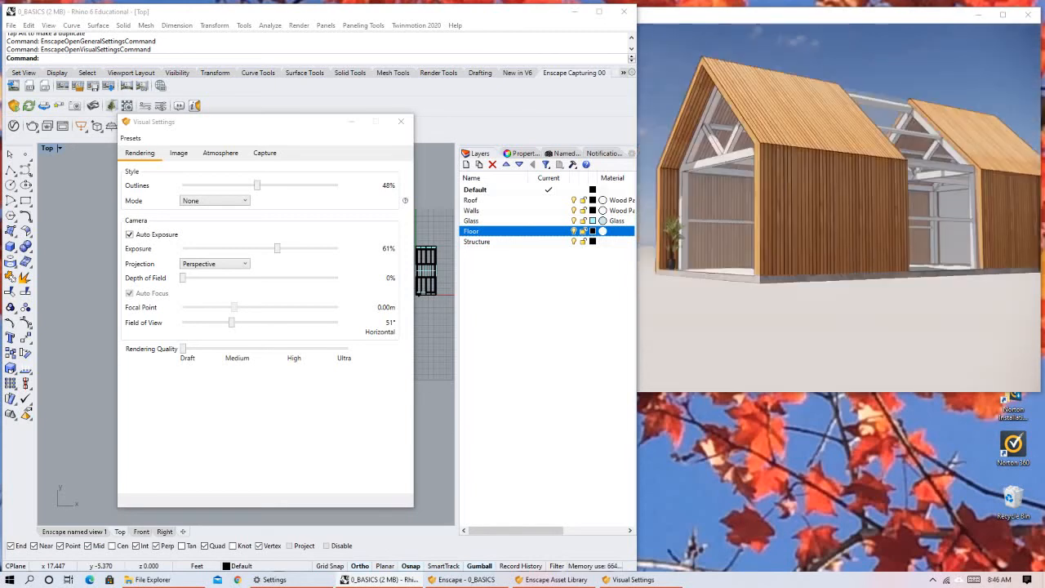
right_click_drag(671, 232, 622, 226)
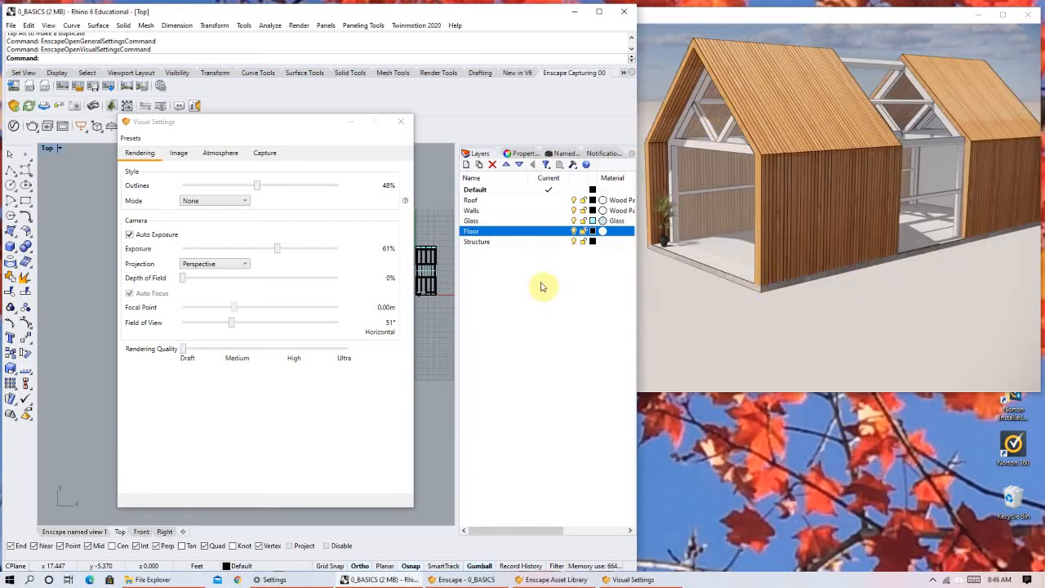
Raise the Rendering Quality to Medium and on to Ultra to compare the house's appearance.
left_click(184, 351)
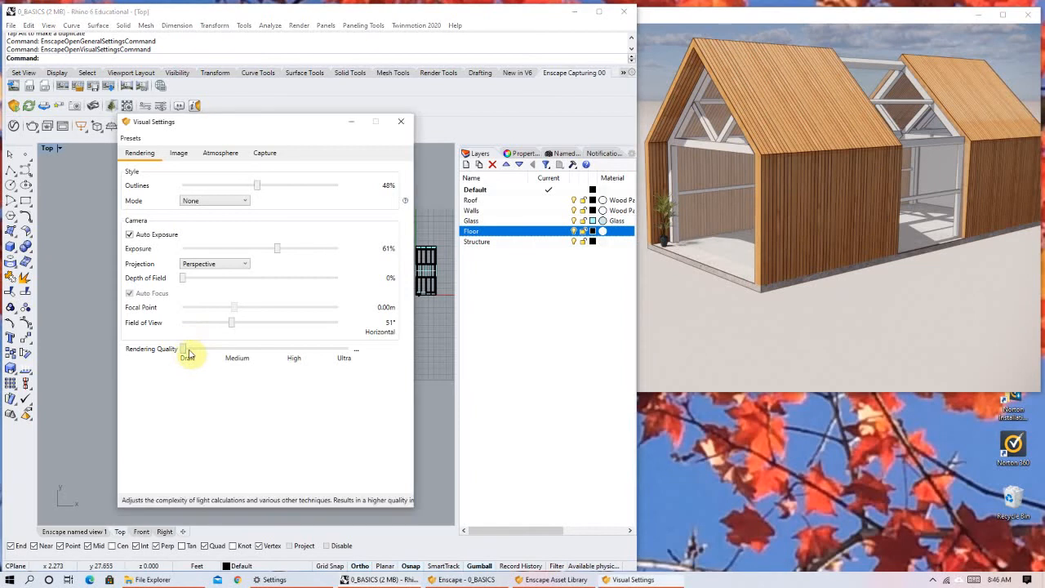
left_click(236, 350)
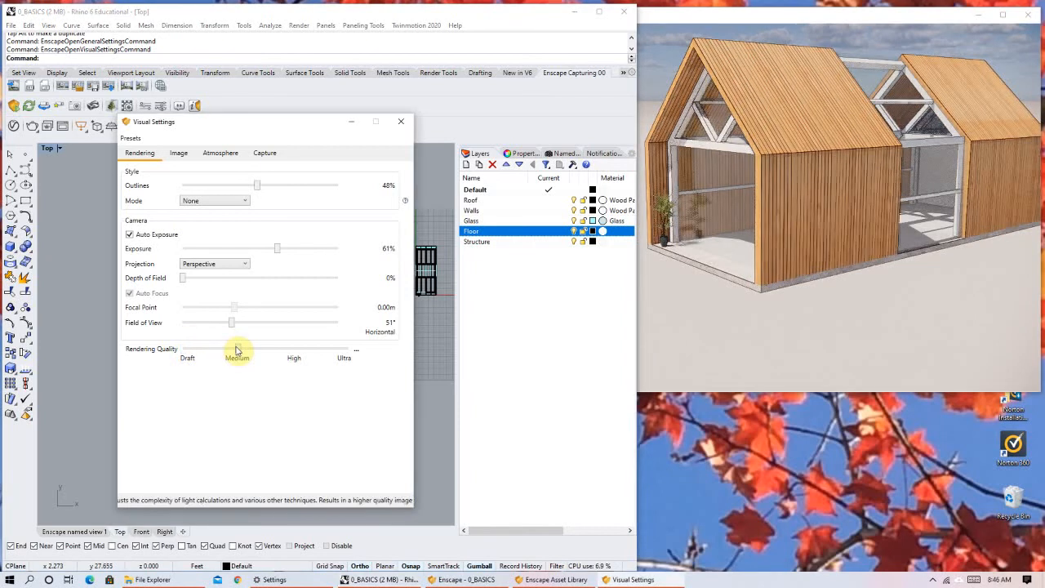
left_click_drag(237, 350, 331, 356)
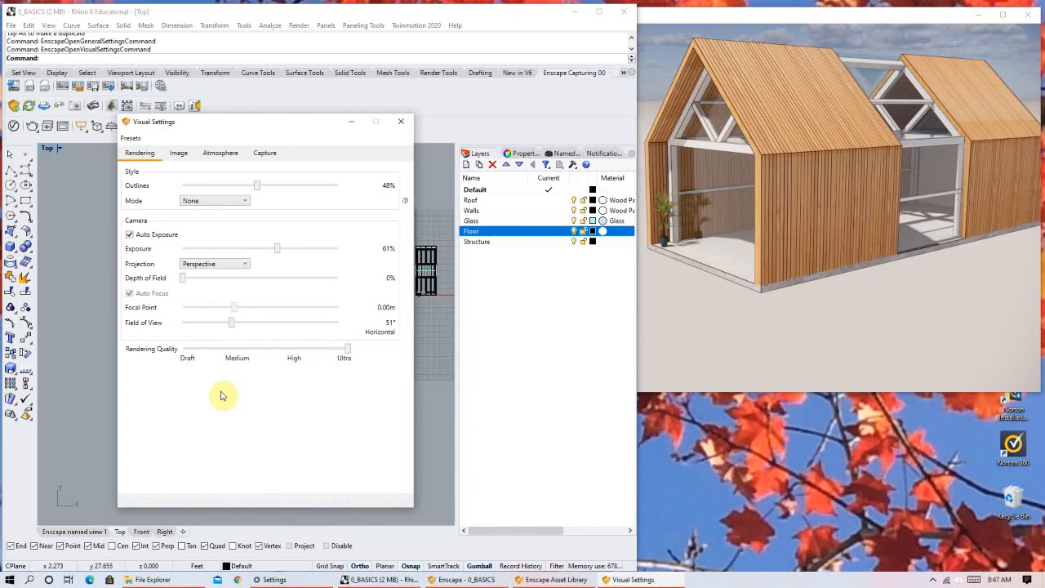
left_click(846, 179)
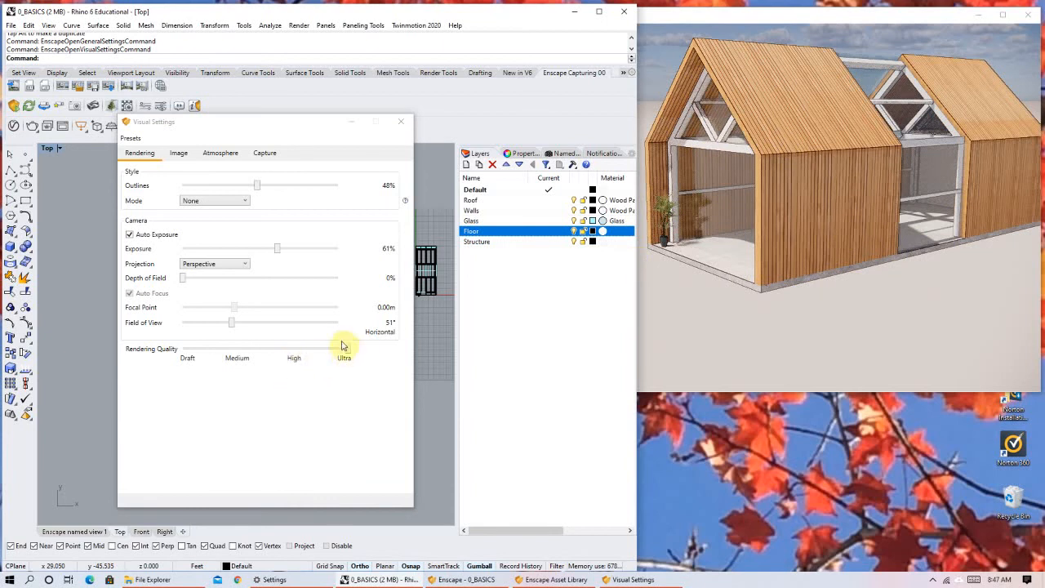
Set the Rendering Quality to High and frame the whole house from a raised corner view.
left_click_drag(346, 352, 299, 352)
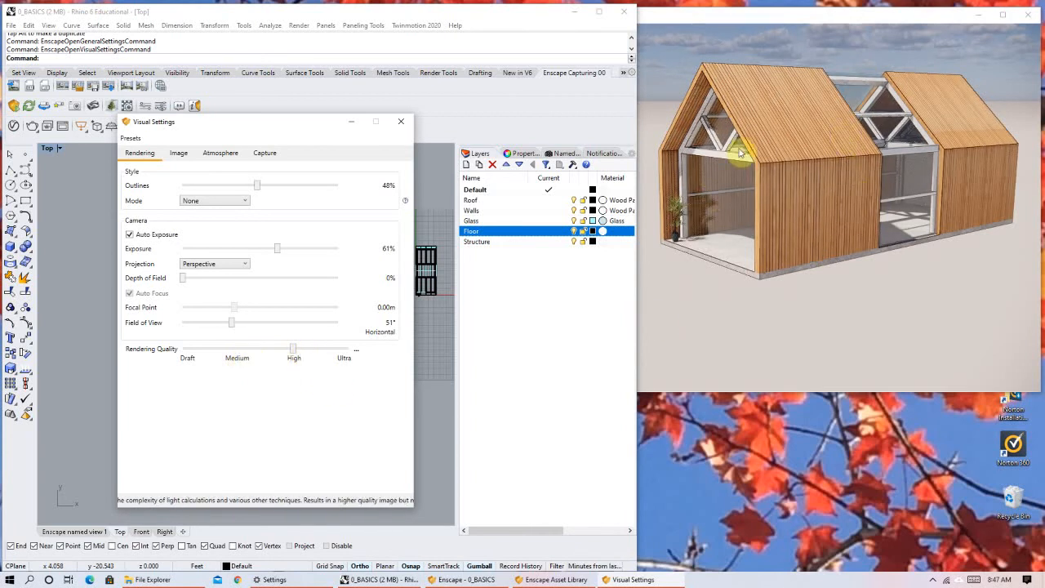
right_click_drag(825, 208, 841, 237)
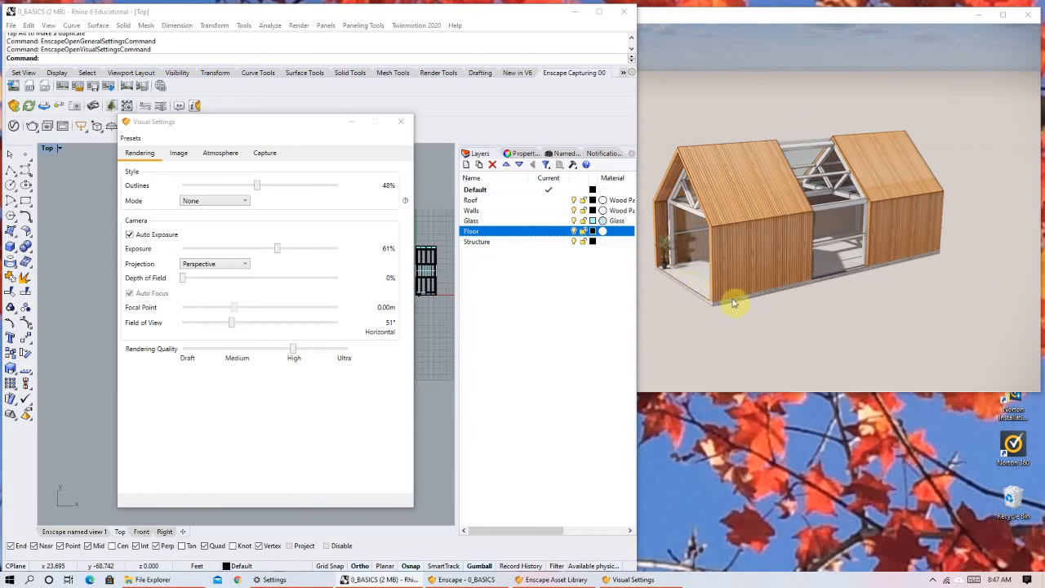
right_click_drag(788, 276, 795, 276)
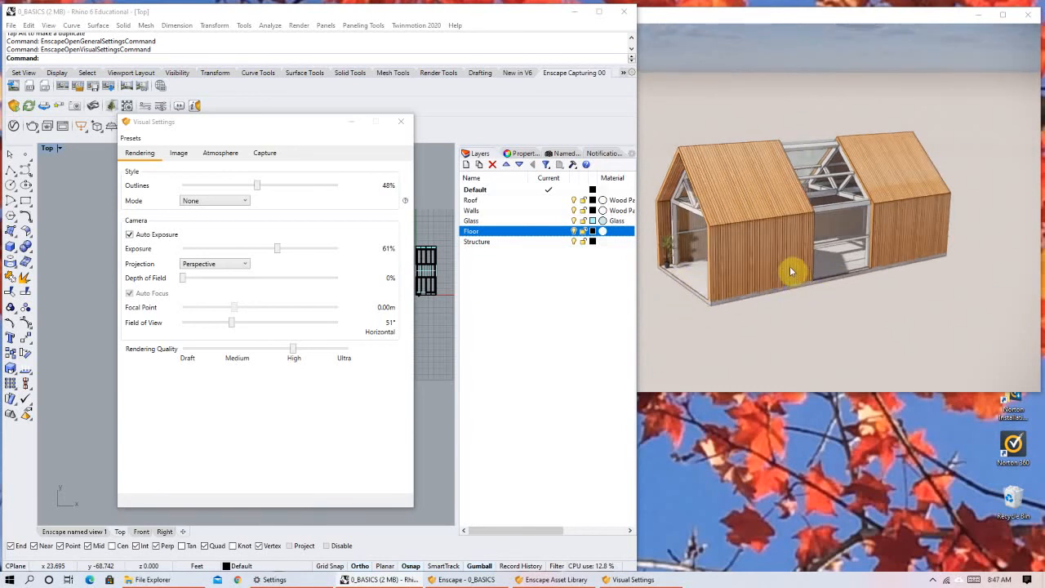
key("a")
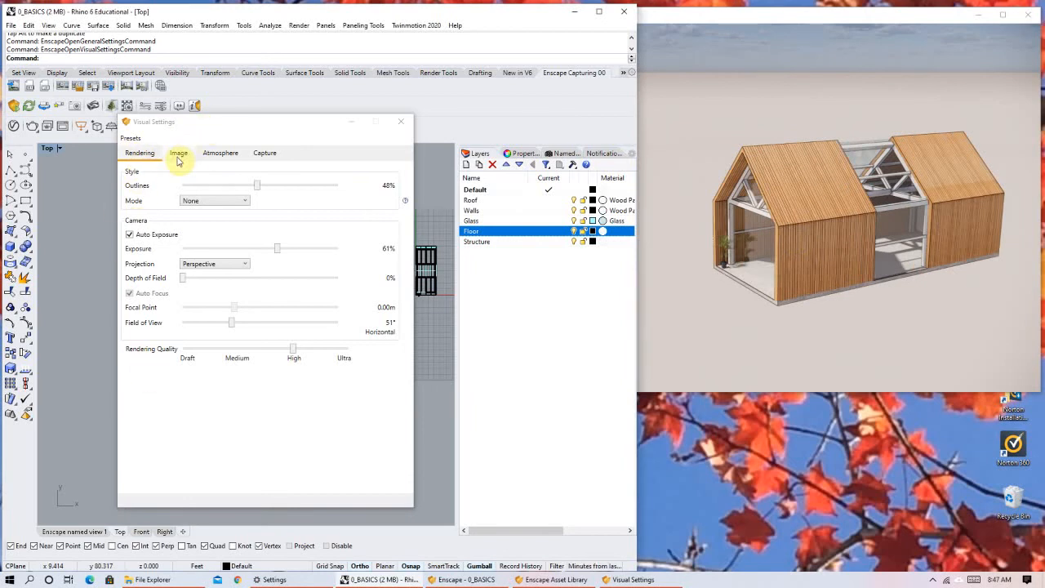
In the image contrast settings, try Highlights at 29% and reduce them to 4%.
left_click(178, 155)
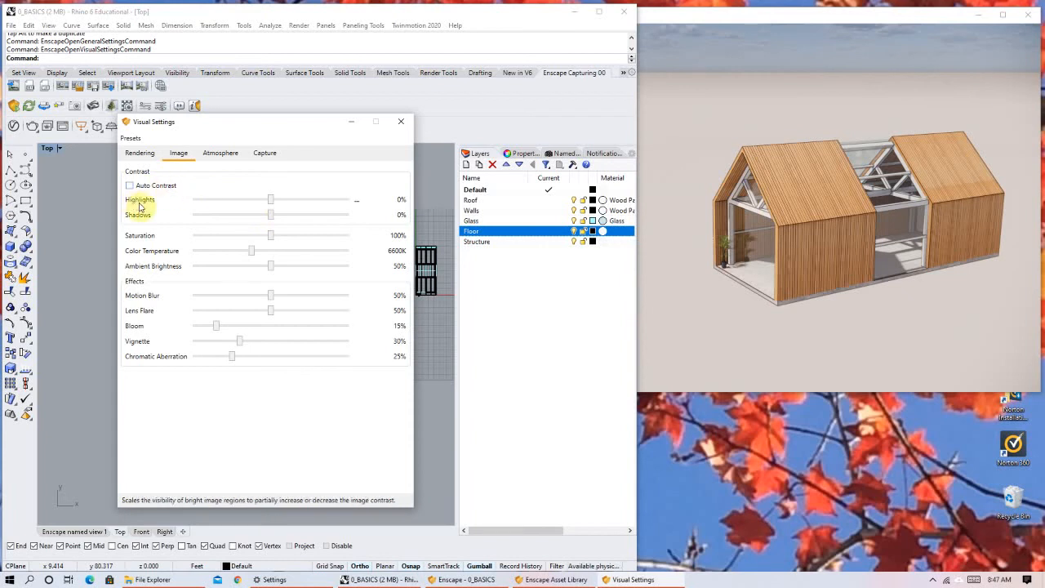
left_click(943, 134)
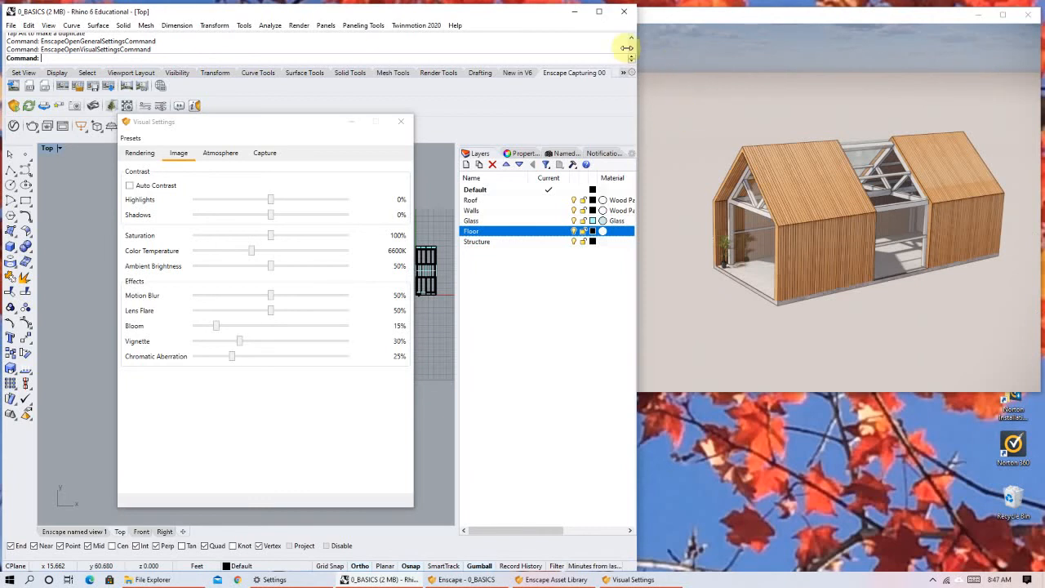
right_click_drag(892, 236, 907, 229)
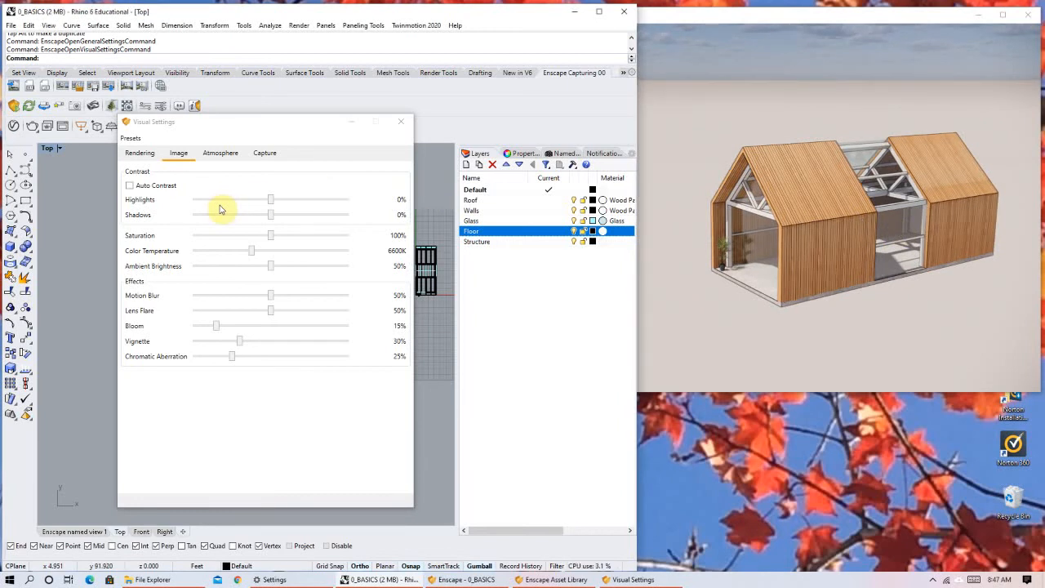
left_click(273, 203)
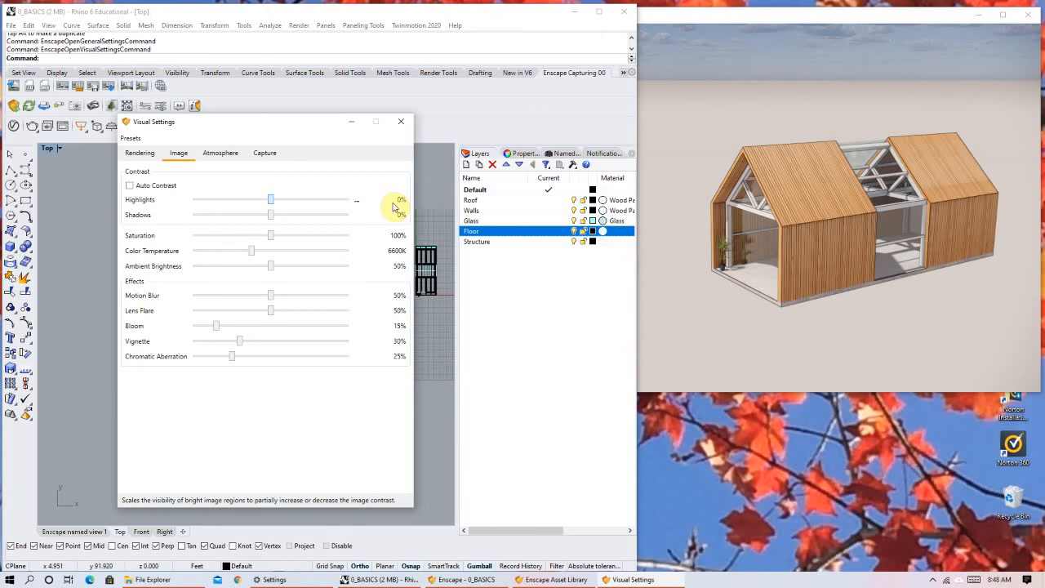
left_click(293, 201)
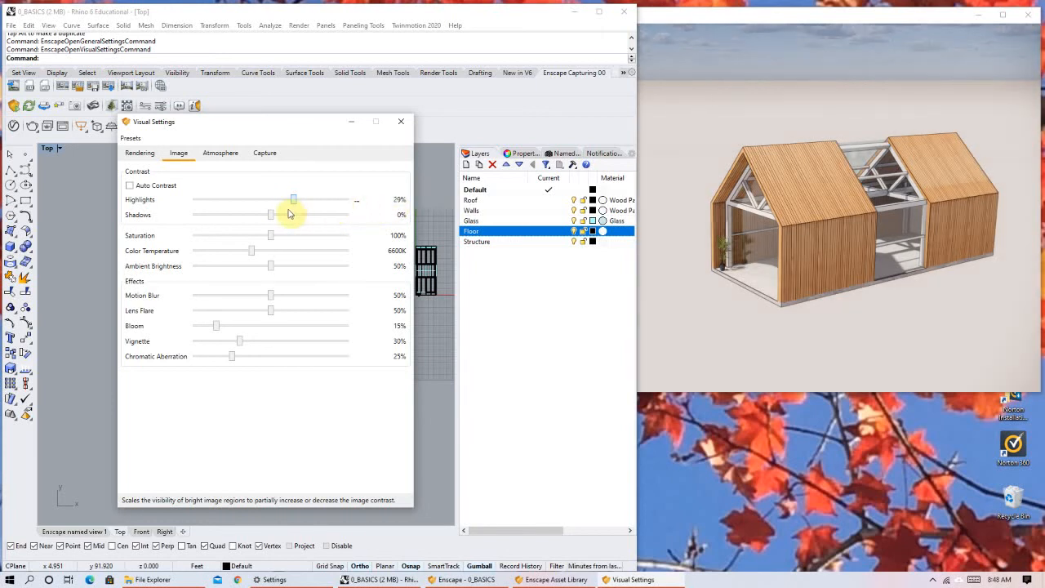
mouse_move(275, 209)
left_mouse_down()
mouse_move(364, 221)
mouse_move(217, 226)
mouse_move(276, 222)
left_mouse_up()
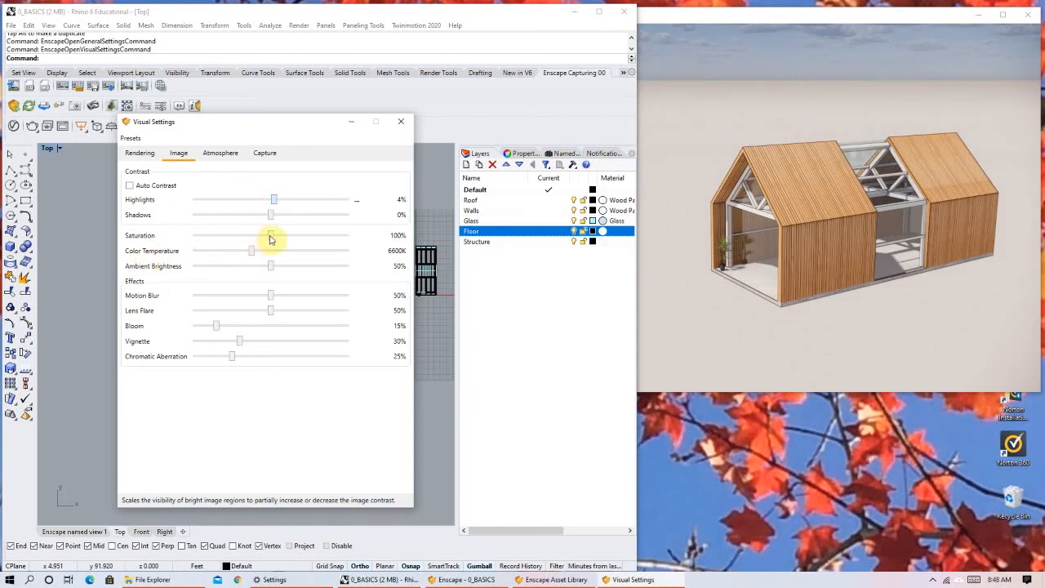
Return Highlights to 0% and try Saturation at 0% and 200%, checking the house against the sky.
left_click_drag(262, 239, 187, 245)
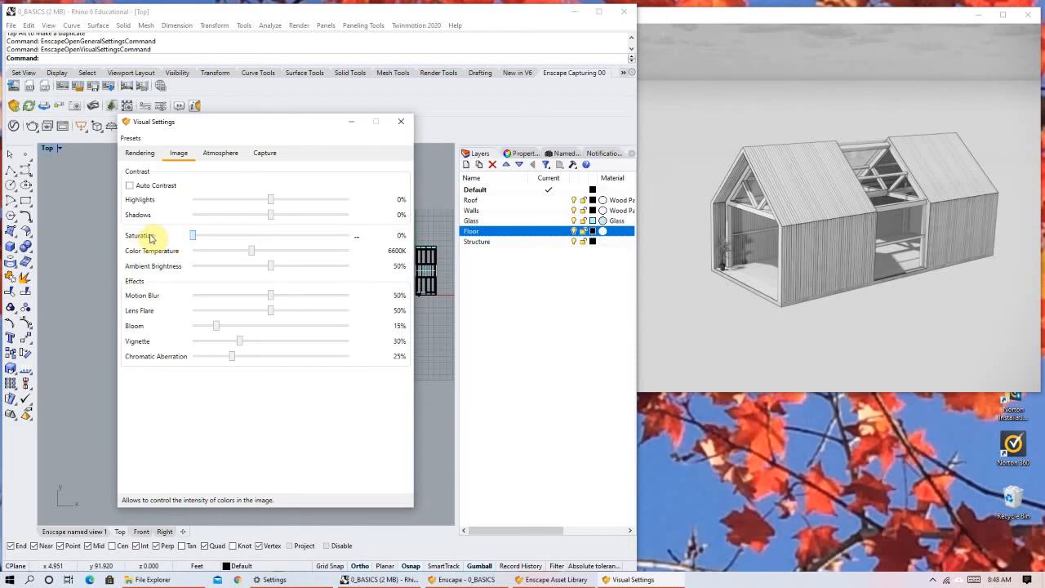
left_click(287, 236)
left_click_drag(344, 235, 374, 229)
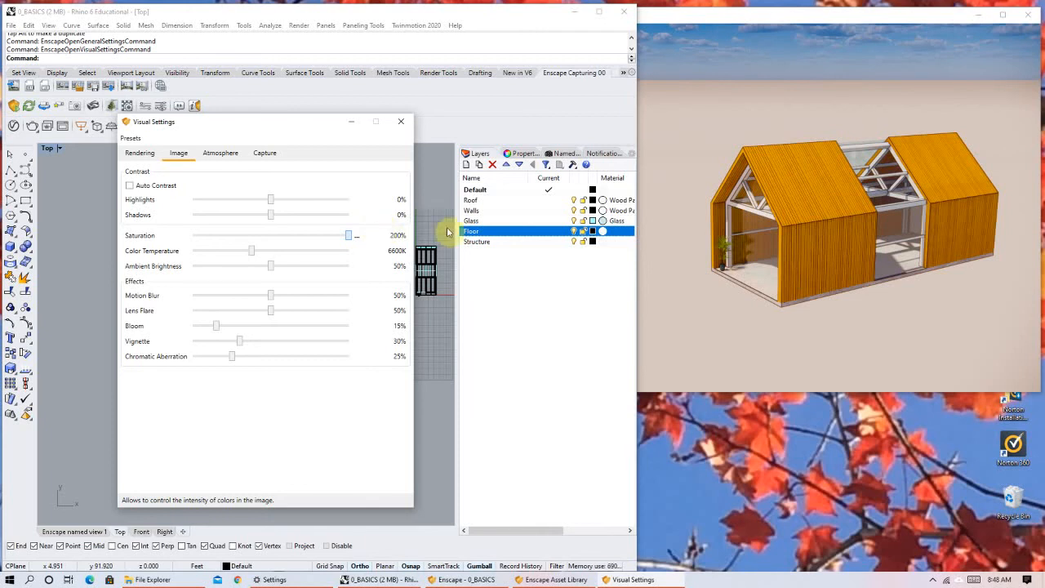
right_click_drag(879, 244, 879, 192)
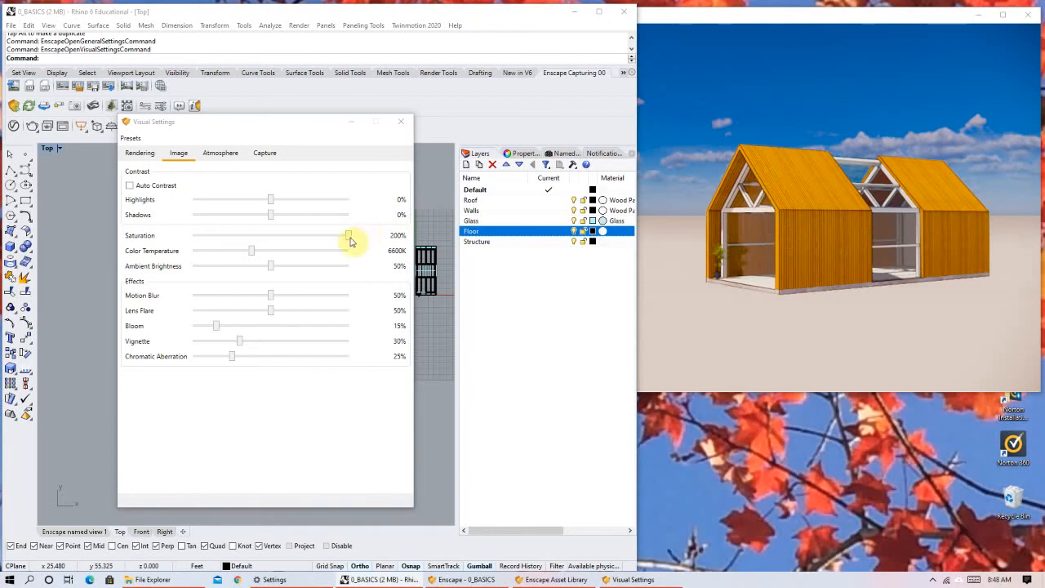
Compare the house at 70% and 85% Saturation, and settle on 101%.
left_click(273, 238)
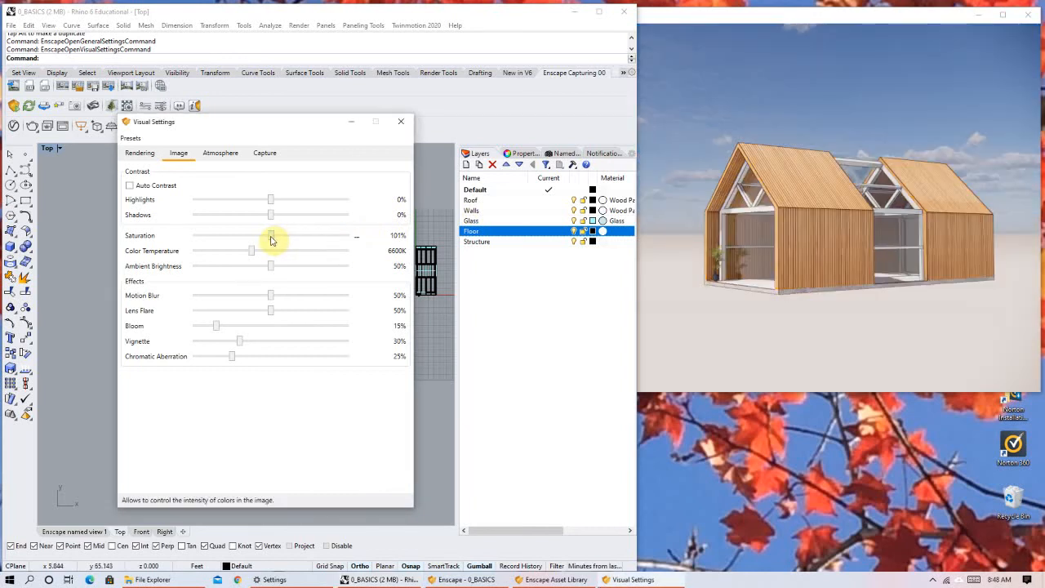
left_click(249, 238)
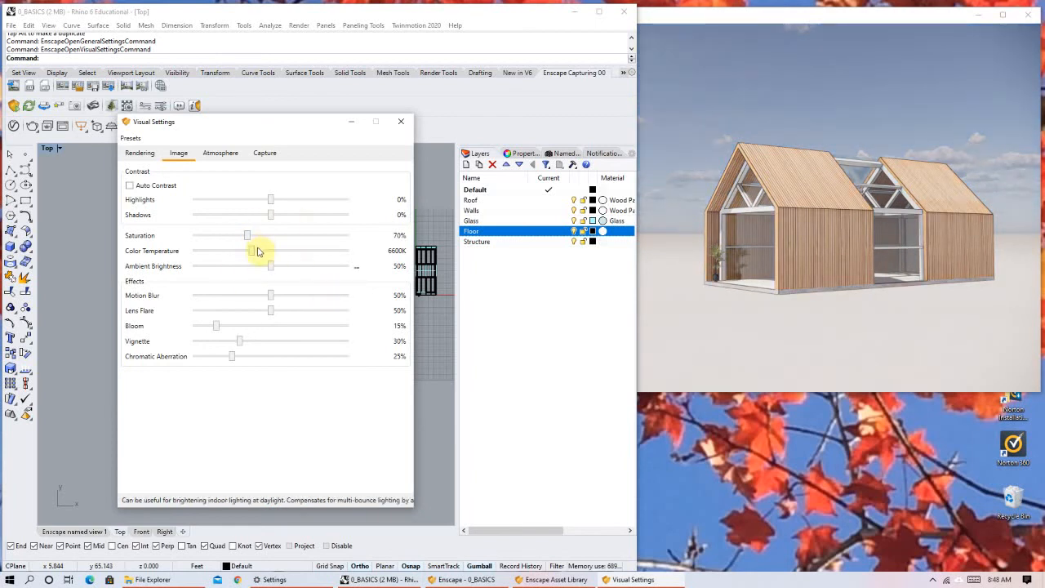
right_click_drag(779, 209, 796, 200)
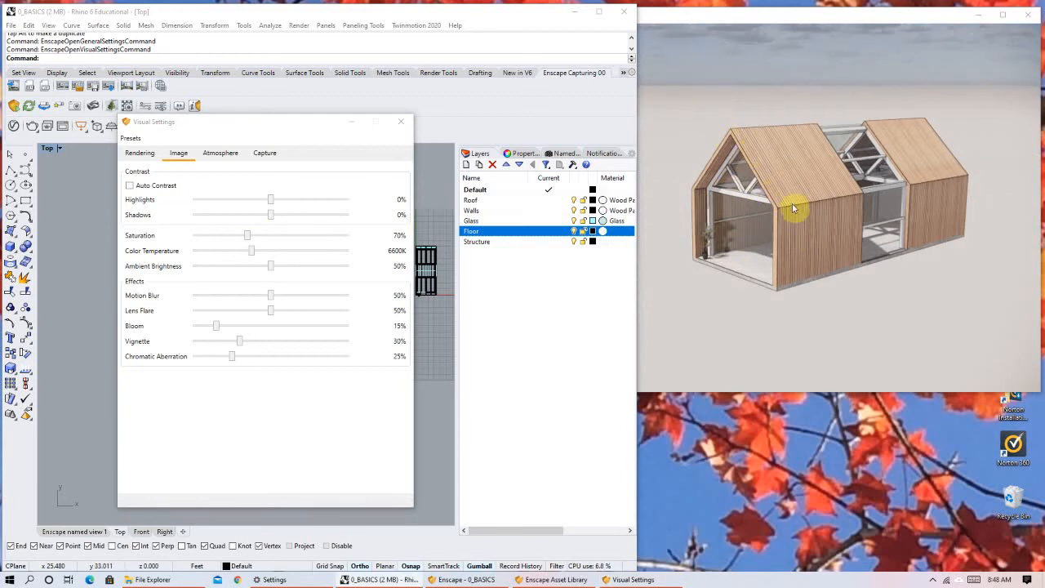
left_click(575, 263)
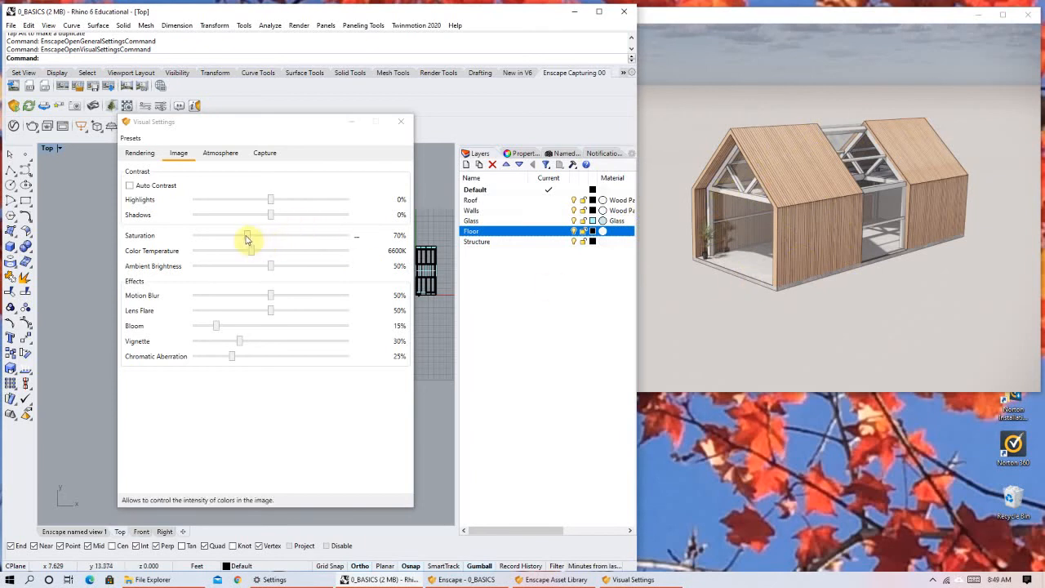
left_click_drag(256, 236, 262, 237)
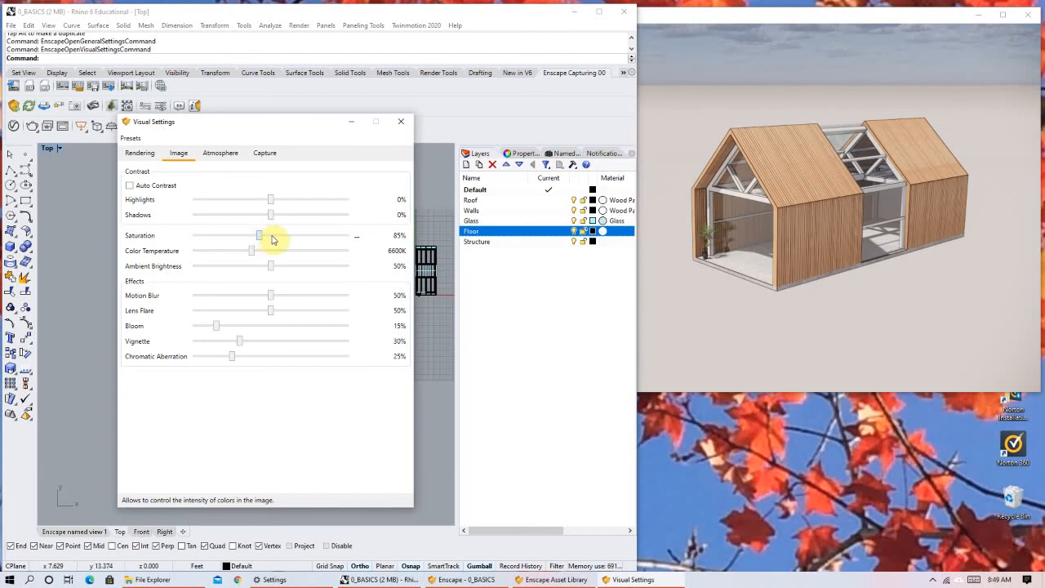
left_click_drag(274, 239, 271, 237)
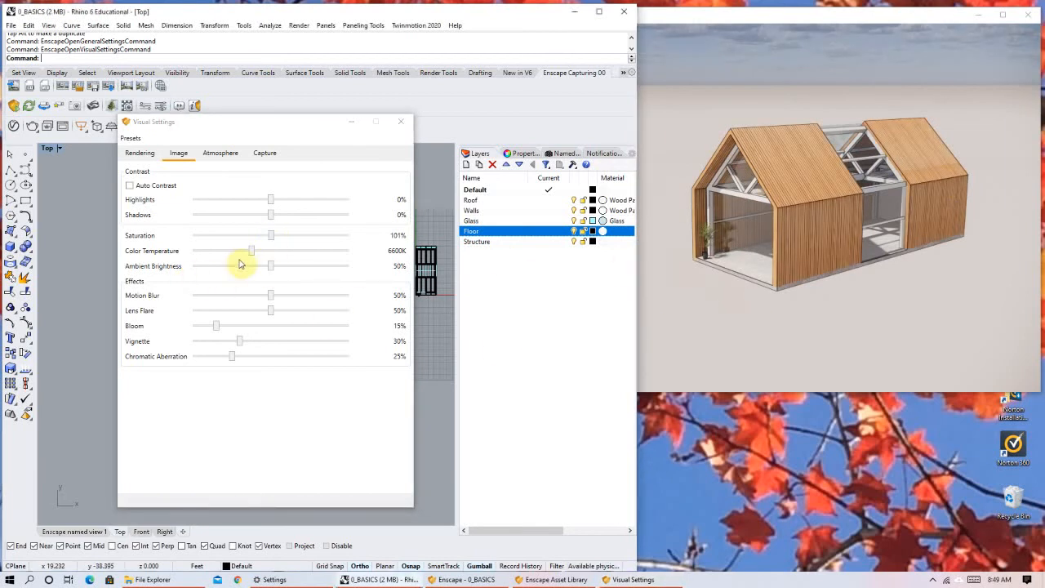
Try a Color Temperature of 5937K and a much cooler one, and set it to 5276K.
mouse_move(257, 258)
left_mouse_down()
mouse_move(341, 270)
mouse_move(196, 263)
mouse_move(239, 264)
left_mouse_up()
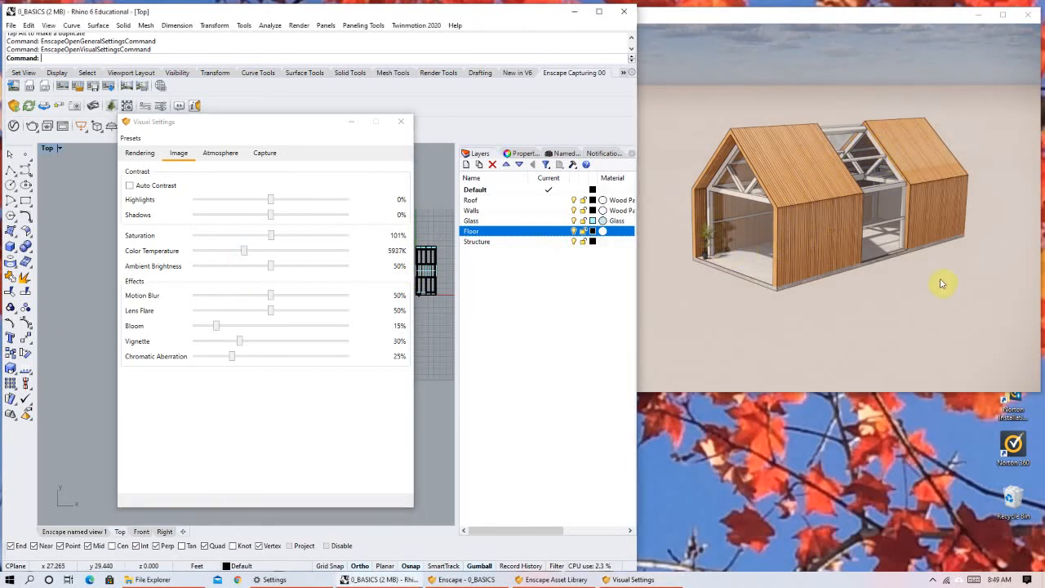
left_click_drag(243, 252, 327, 255)
mouse_move(233, 254)
left_mouse_down()
mouse_move(206, 254)
mouse_move(338, 247)
mouse_move(210, 257)
mouse_move(243, 253)
mouse_move(217, 280)
mouse_move(268, 276)
mouse_move(256, 252)
mouse_move(242, 255)
left_mouse_up()
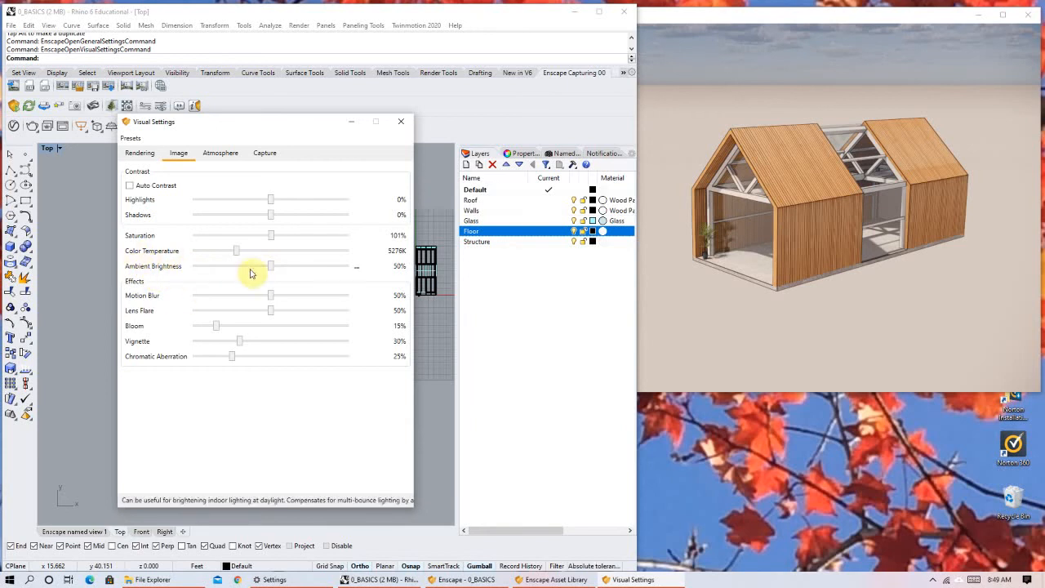
Compare Ambient Brightness at 100%, 0% and 90%, and set it to 78%, checking the house's interior up close.
left_click_drag(280, 268, 350, 264)
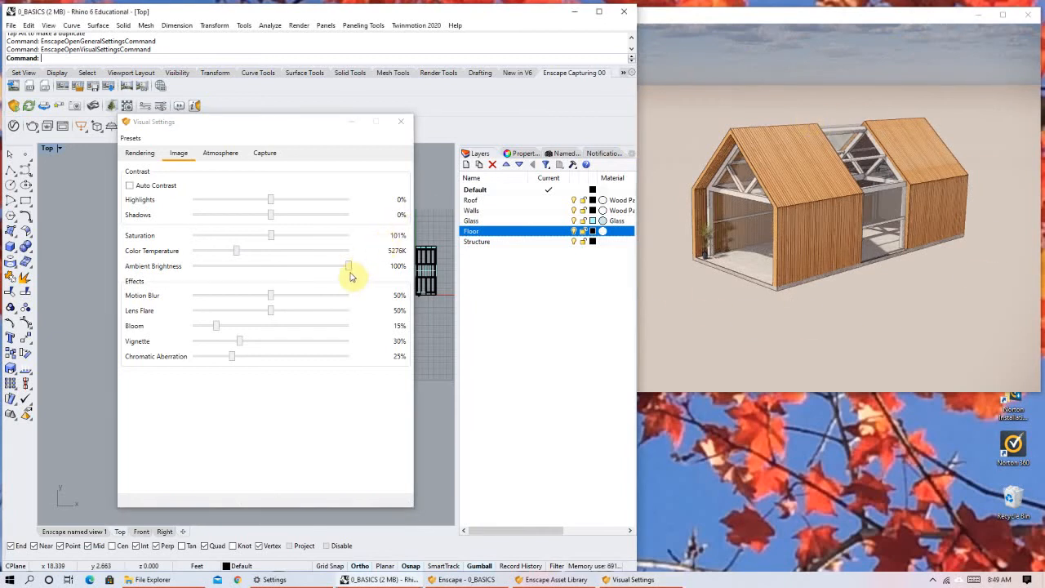
left_click_drag(350, 269, 182, 273)
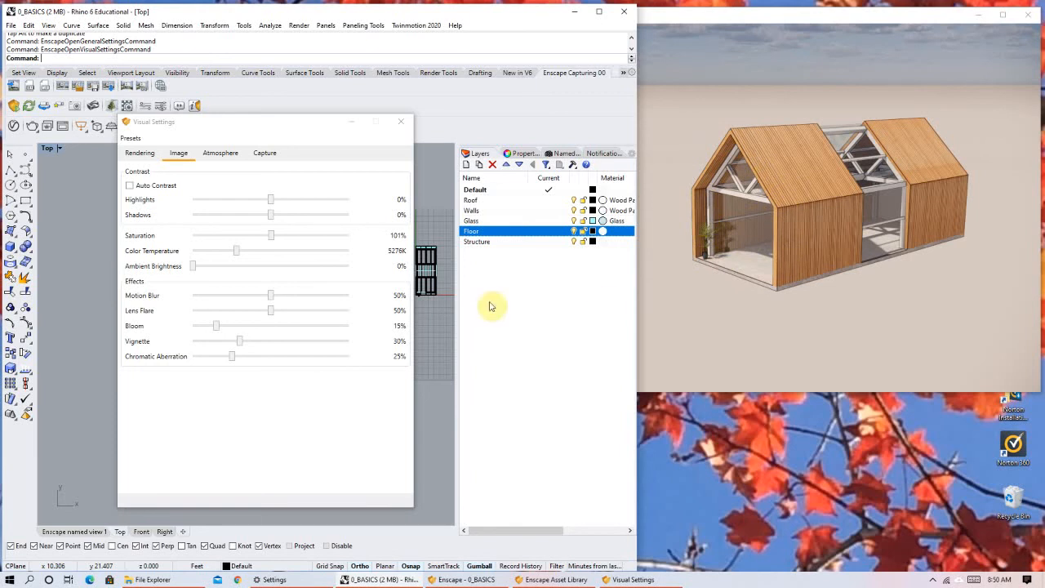
left_click_drag(217, 274, 334, 273)
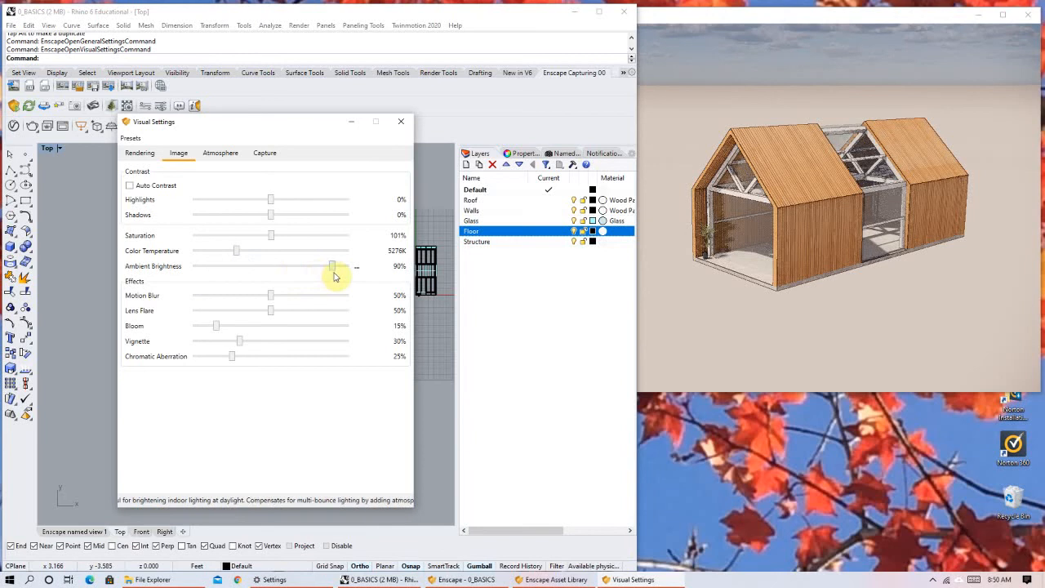
left_click(701, 228)
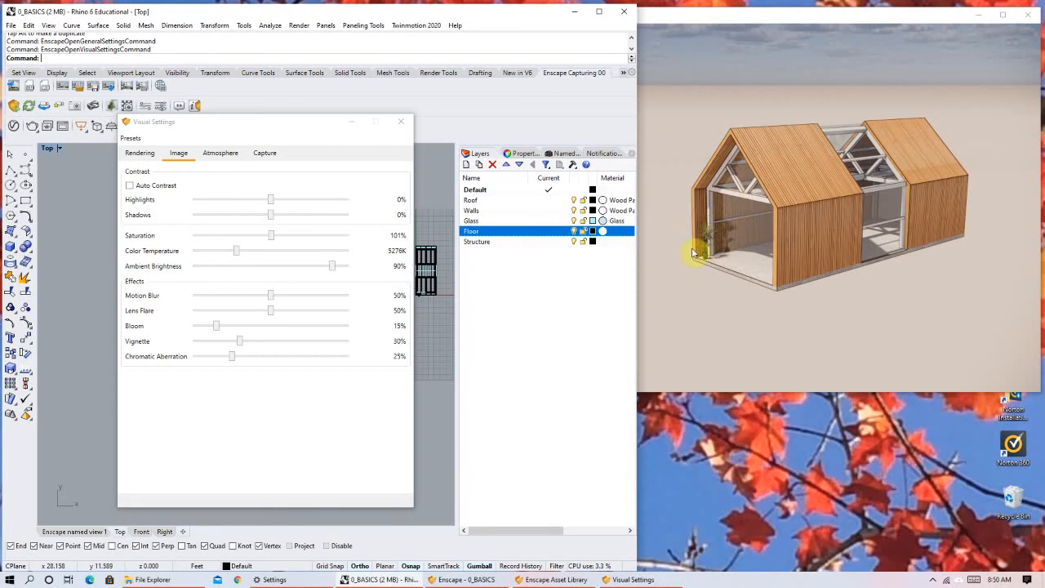
left_click(316, 268)
scroll(765, 227, "up", 2)
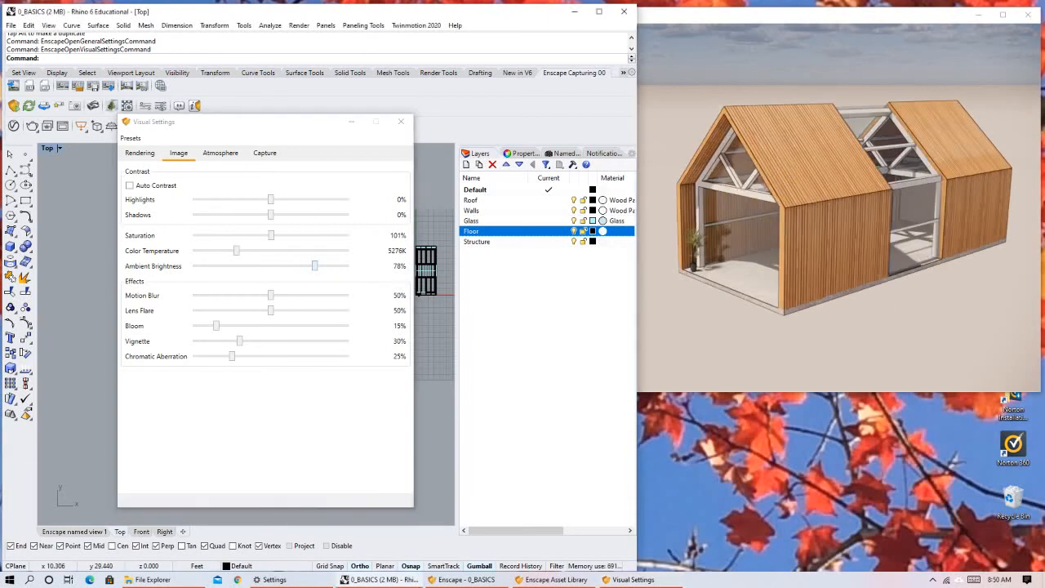
right_click_drag(766, 227, 767, 232)
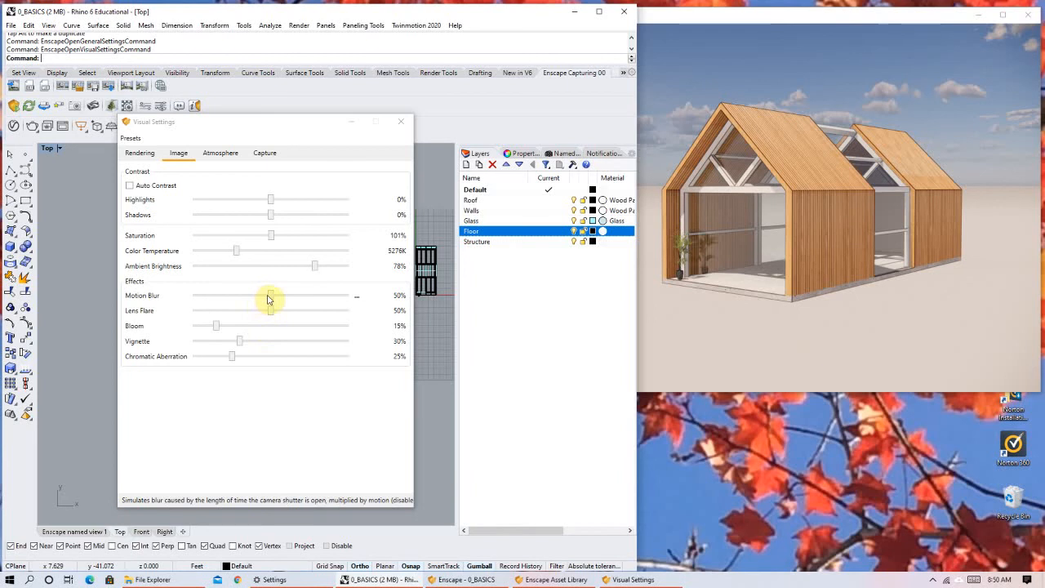
Try Motion Blur at 82% and set it to 46%, with Lens Flare raised to 100%.
left_click_drag(294, 298, 320, 297)
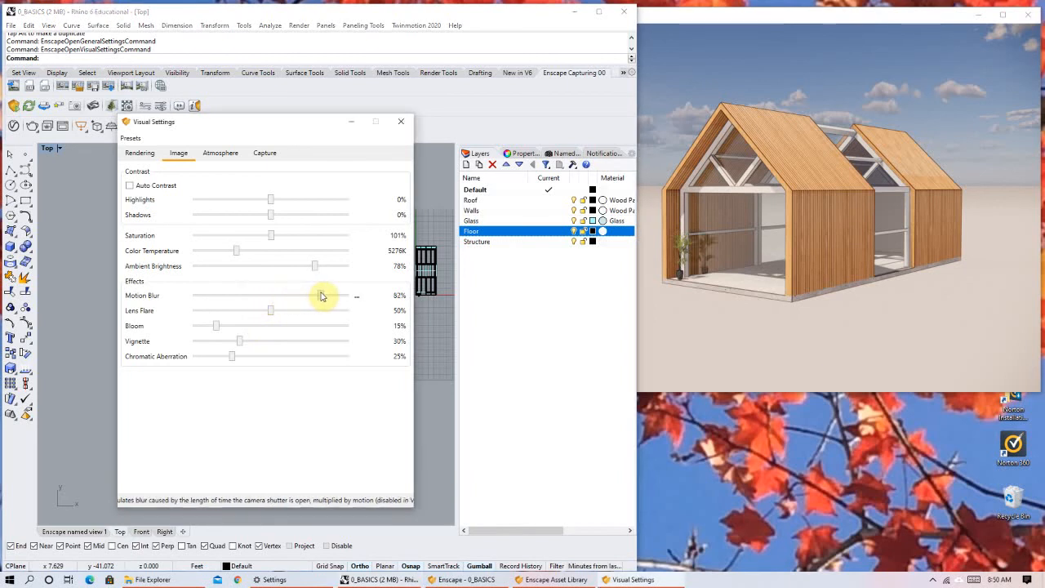
left_click(273, 296)
left_click_drag(274, 296, 373, 329)
left_click(264, 296)
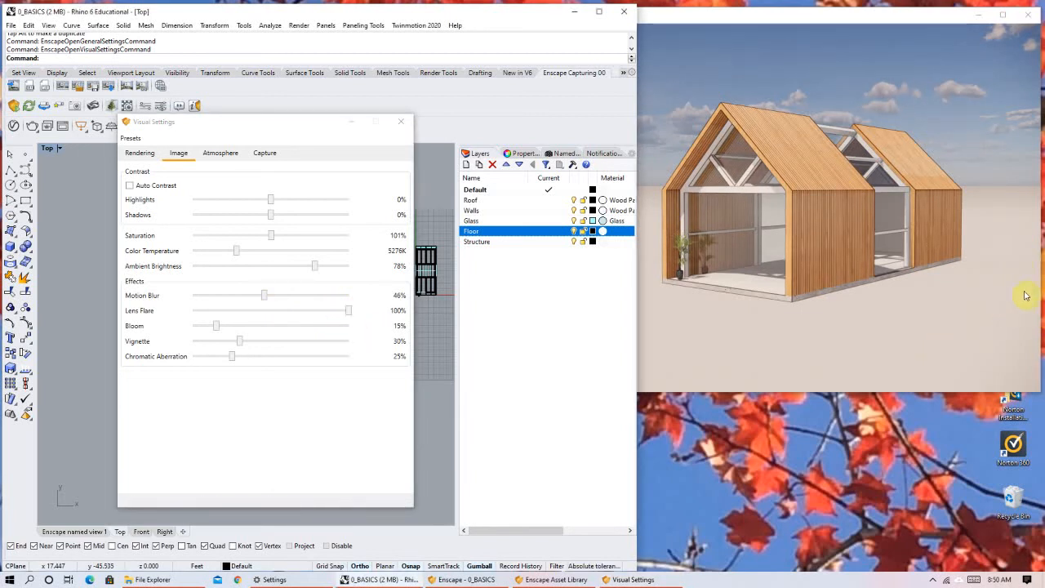
Lower Lens Flare to 32% and move around the house to check the blur and flare effects.
left_click(242, 320)
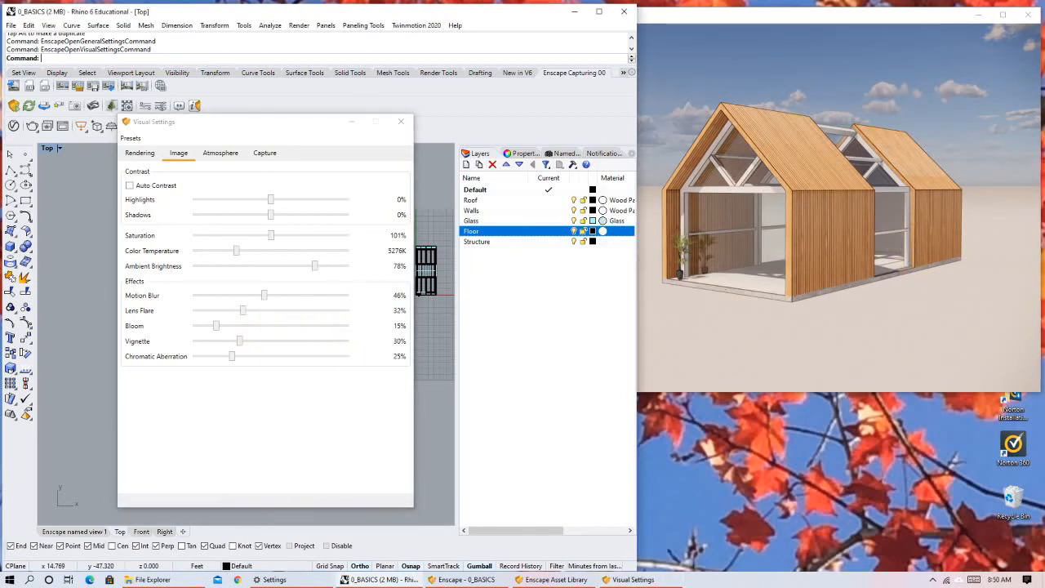
right_click_drag(850, 221, 785, 254)
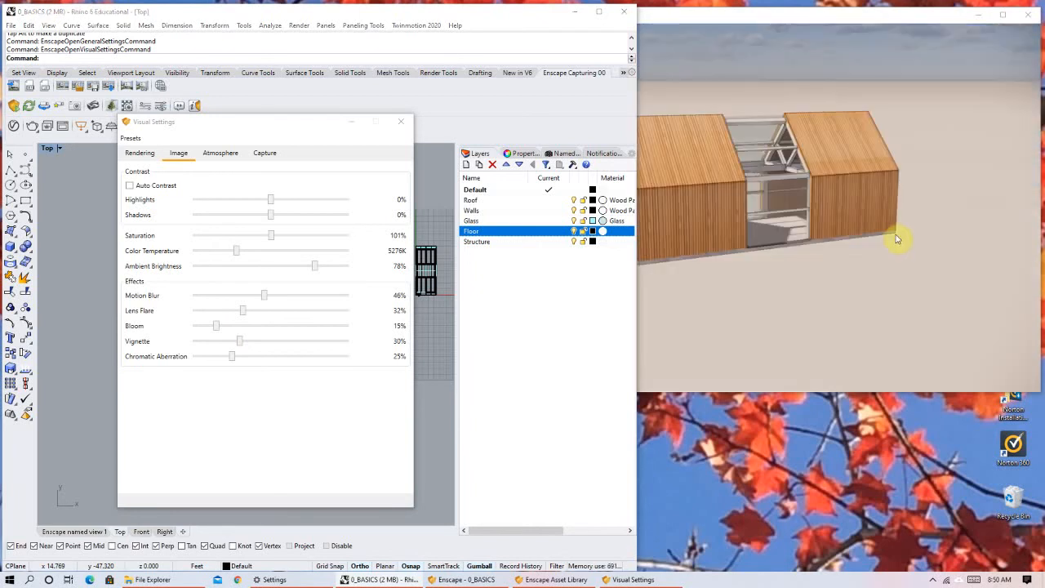
right_click_drag(898, 220, 871, 230)
middle_click_drag(848, 218, 928, 221)
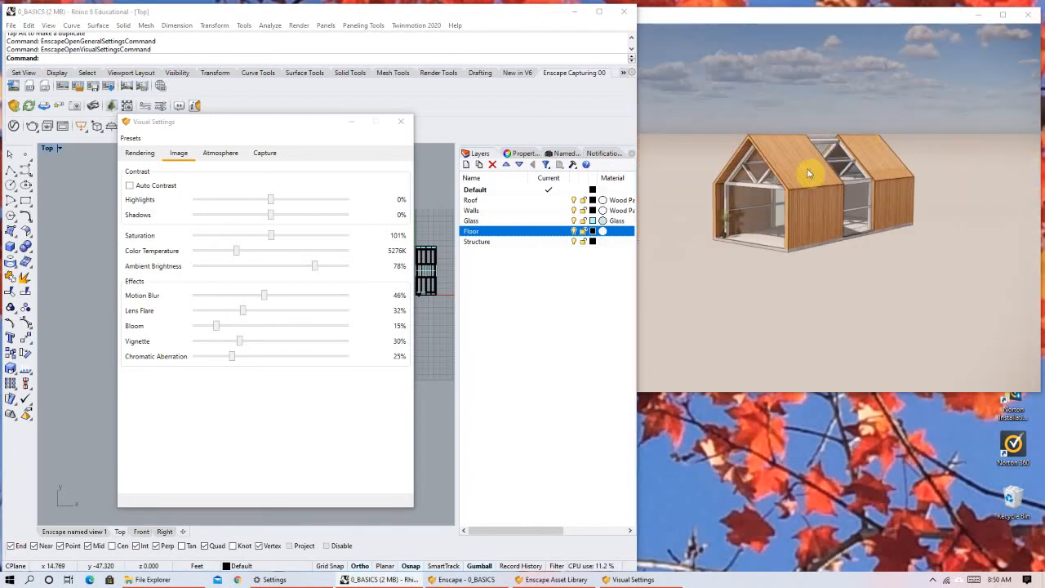
scroll(808, 168, "up", 3)
Try Bloom at 79% and 21%, and reduce it to 16%.
left_click_drag(218, 331, 314, 326)
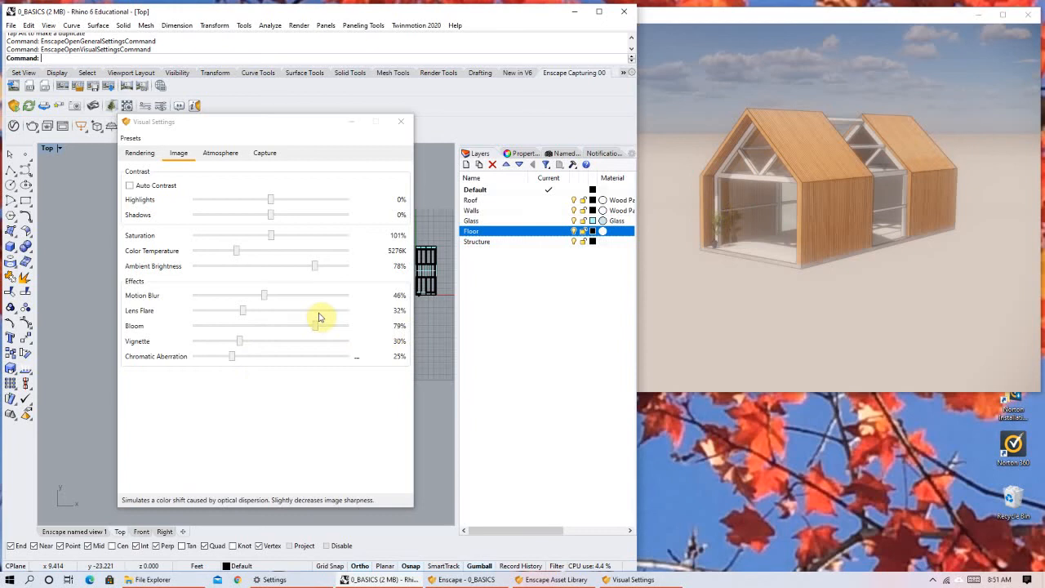
left_click_drag(316, 327, 225, 331)
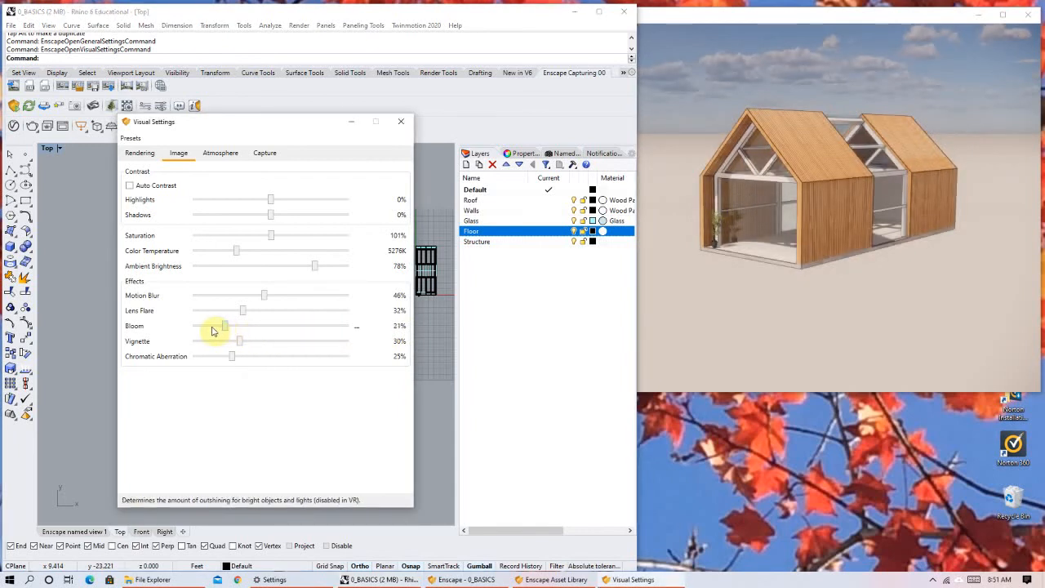
left_click_drag(228, 335, 234, 337)
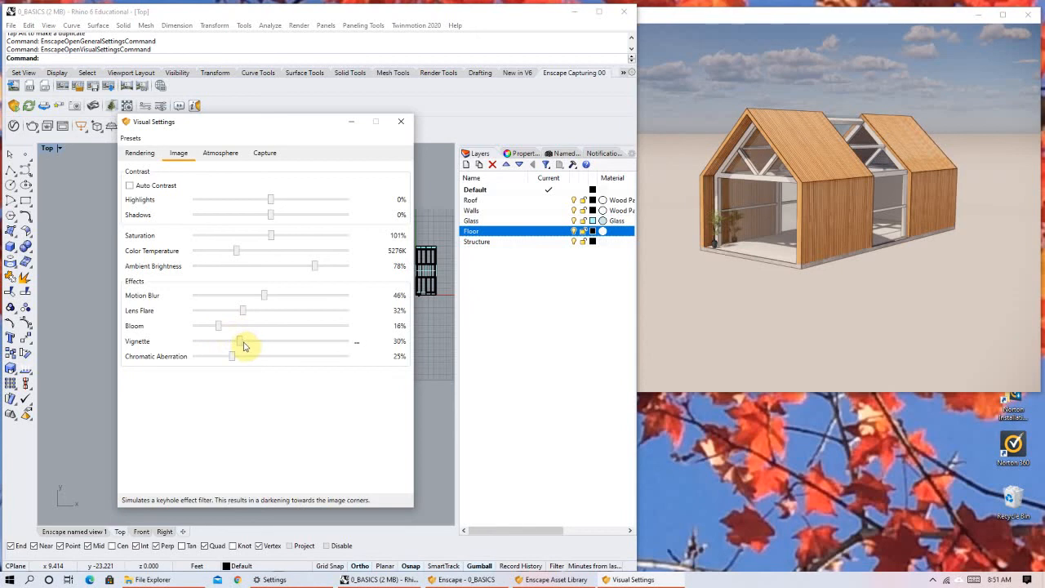
Raise Vignette to 63% to check the darkened image corners, and reduce it to 16%.
left_click(288, 342)
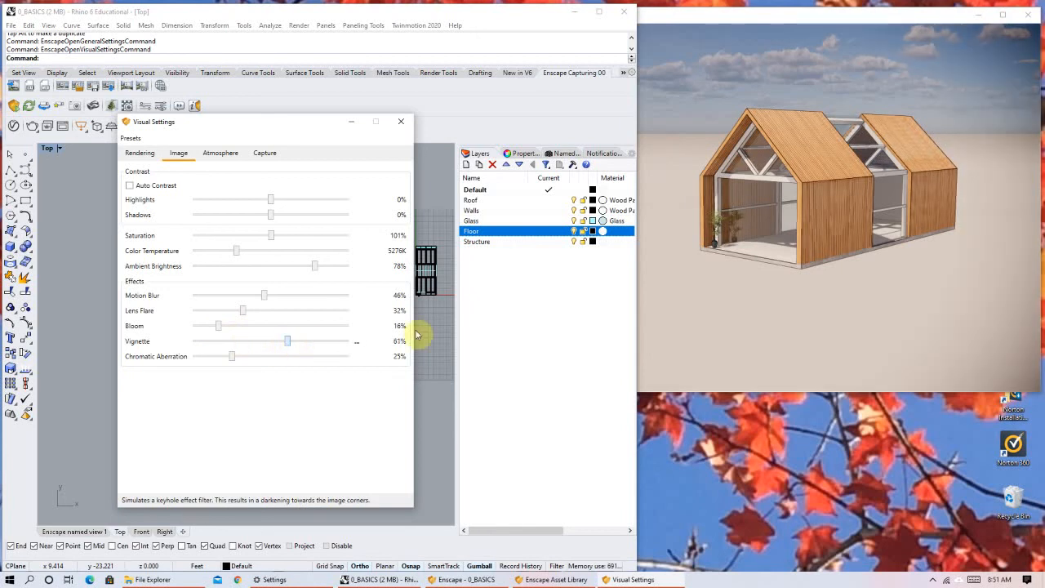
left_click(808, 69)
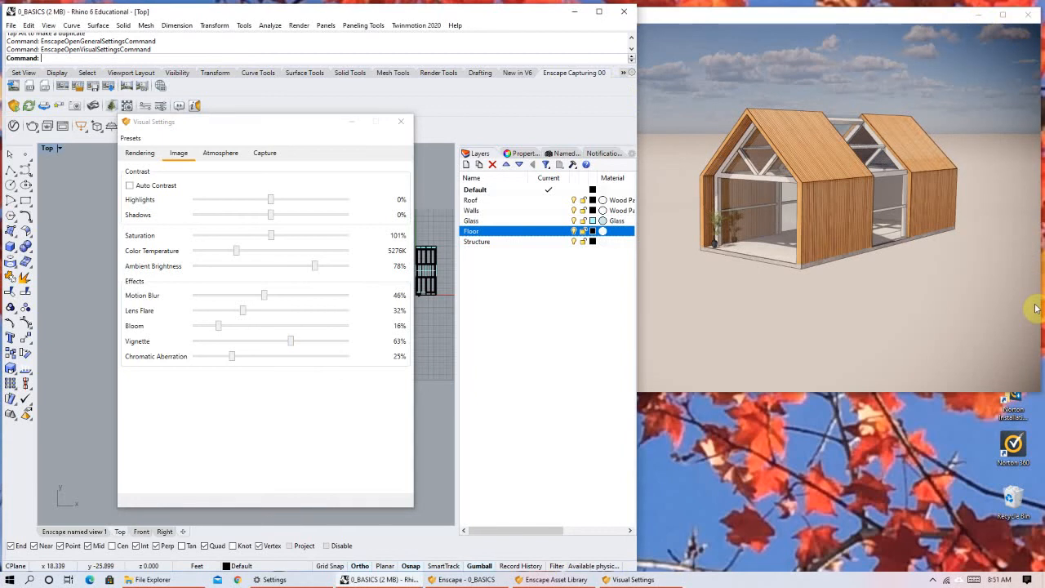
left_click_drag(292, 343, 247, 357)
Compare Chromatic Aberration at 100%, 8% and 38%, set it to 24%, and glance at the atmosphere settings.
left_click(363, 357)
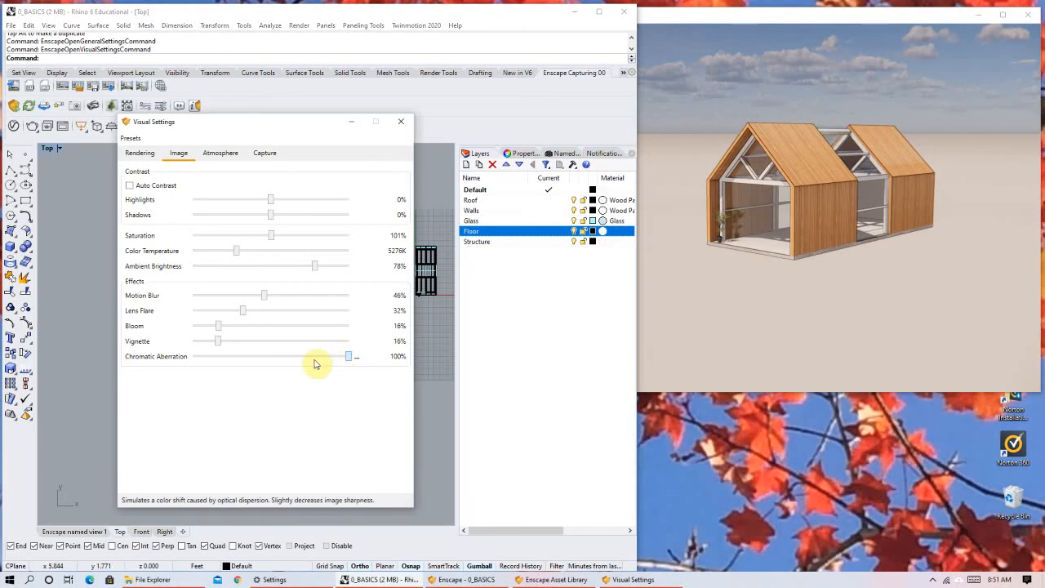
left_click(204, 369)
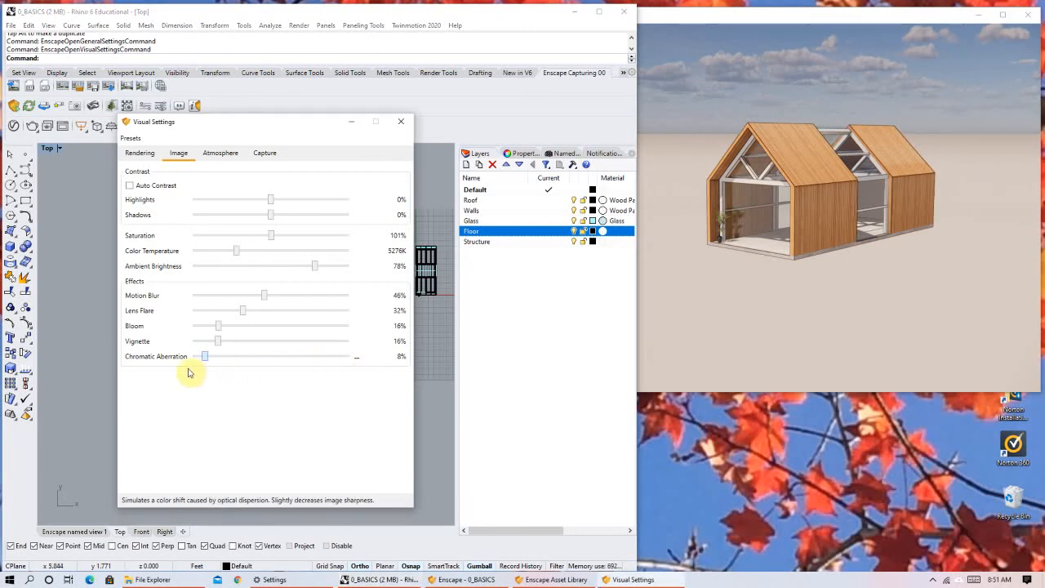
left_click(253, 362)
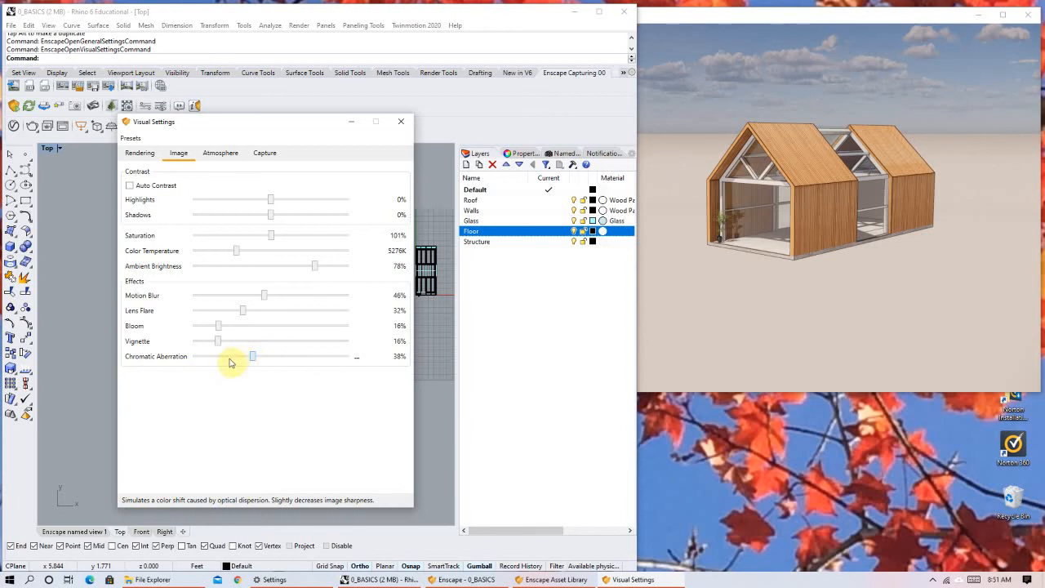
left_click(218, 159)
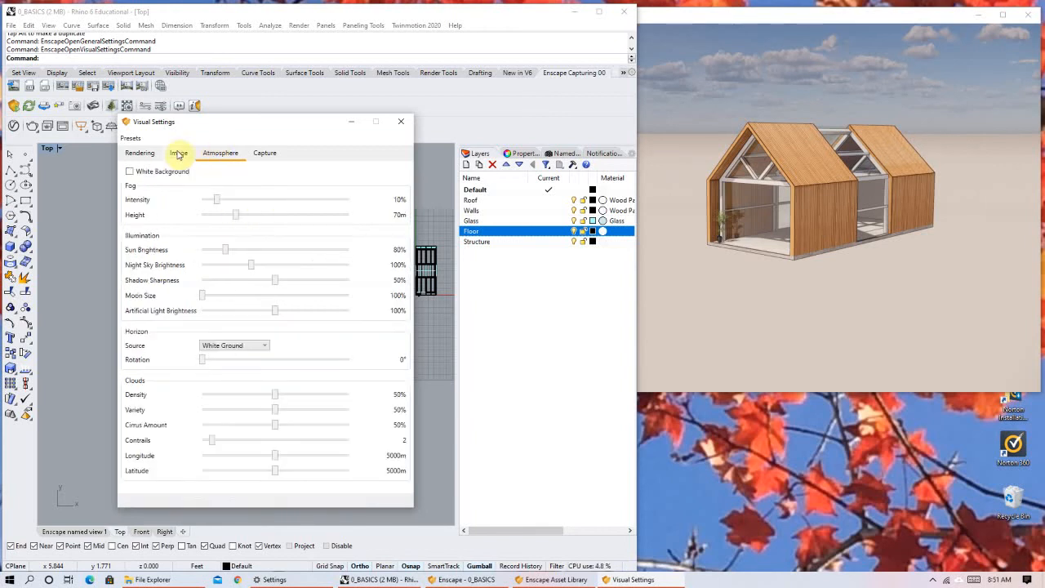
left_click(147, 154)
left_click(167, 154)
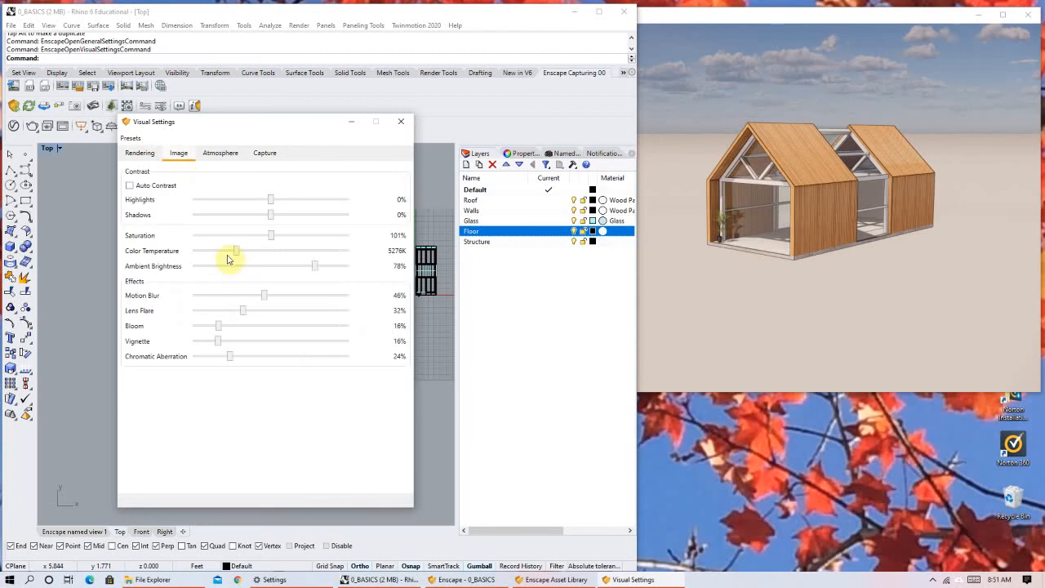
Lower Motion Blur to 26%, Lens Flare to 17%, Chromatic Aberration to 19%, and Bloom and Vignette to 0%, and inspect the house.
left_click_drag(224, 365, 219, 312)
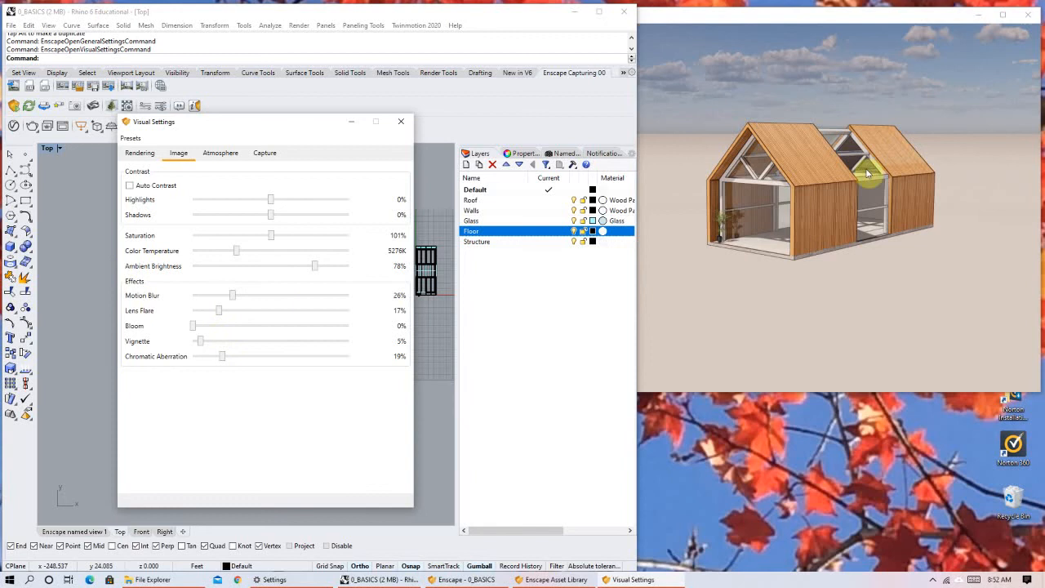
left_click(868, 173)
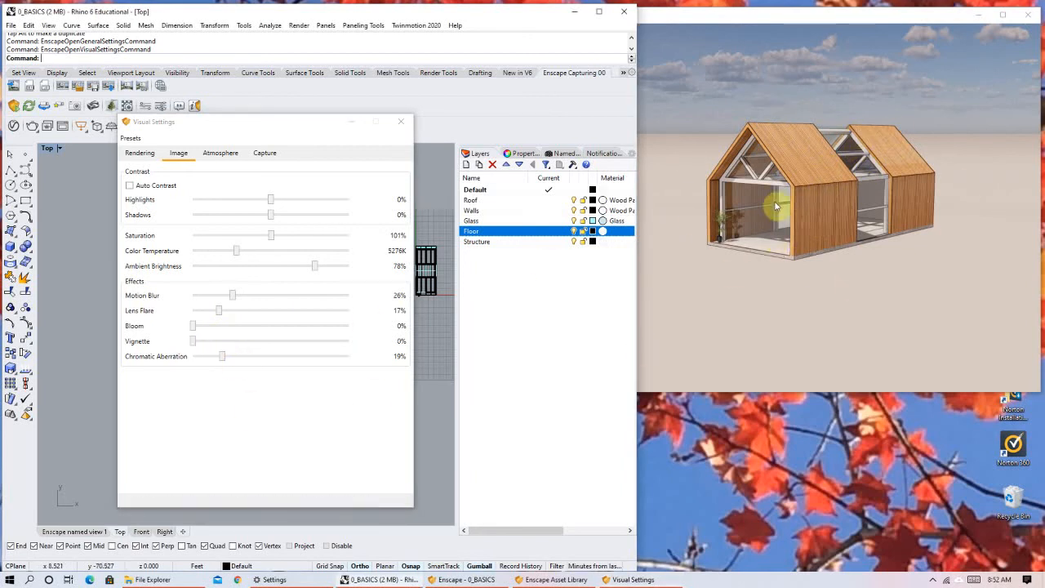
right_click_drag(813, 187, 833, 149)
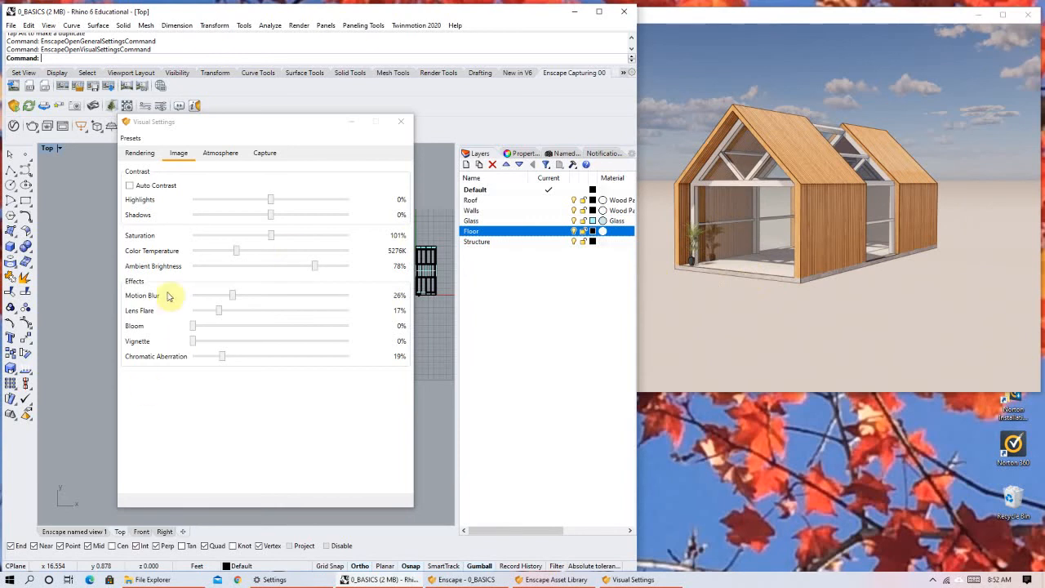
Open the atmosphere settings and frame the whole house against the sky.
left_click(224, 154)
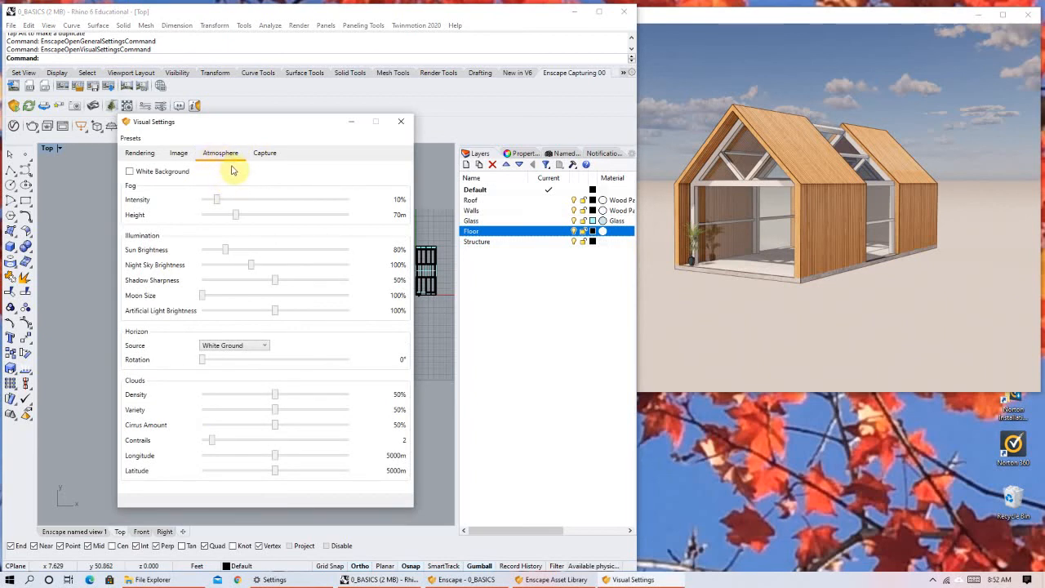
left_click(805, 130)
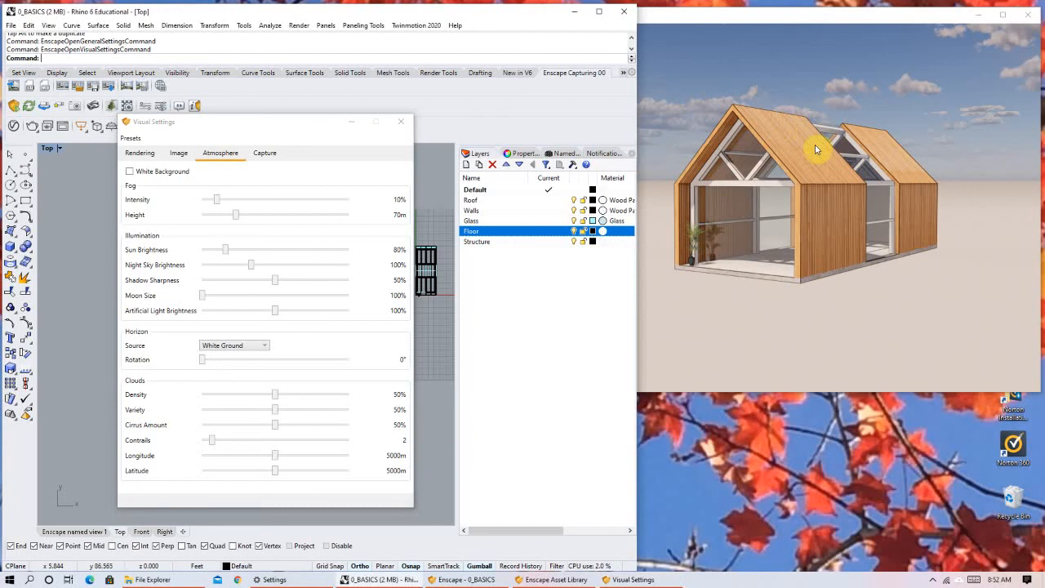
scroll(909, 209, "down", 3)
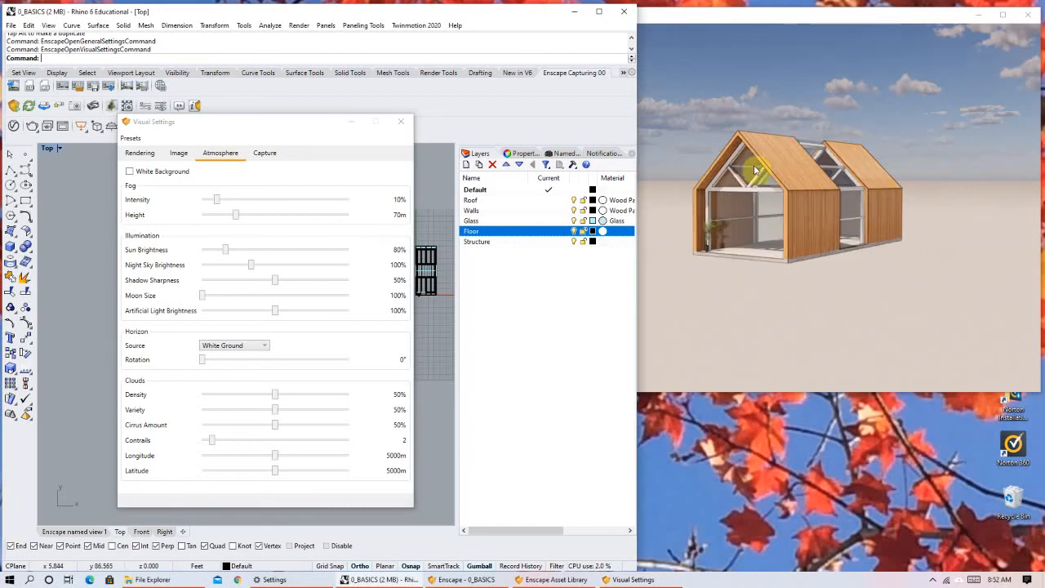
right_click_drag(816, 213, 747, 190)
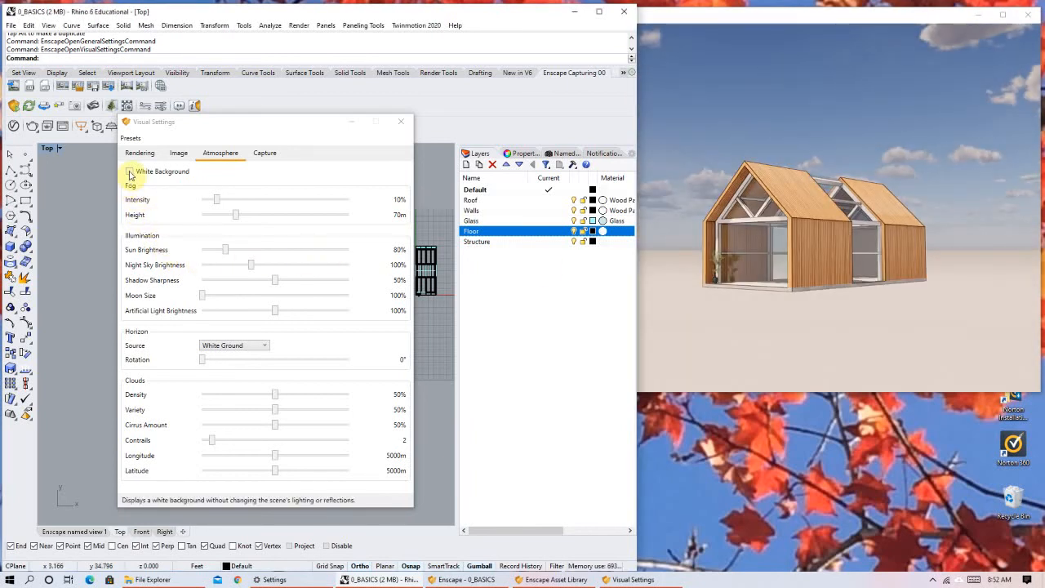
Try the white background, view the house against it from several angles, and turn it off.
left_click(129, 172)
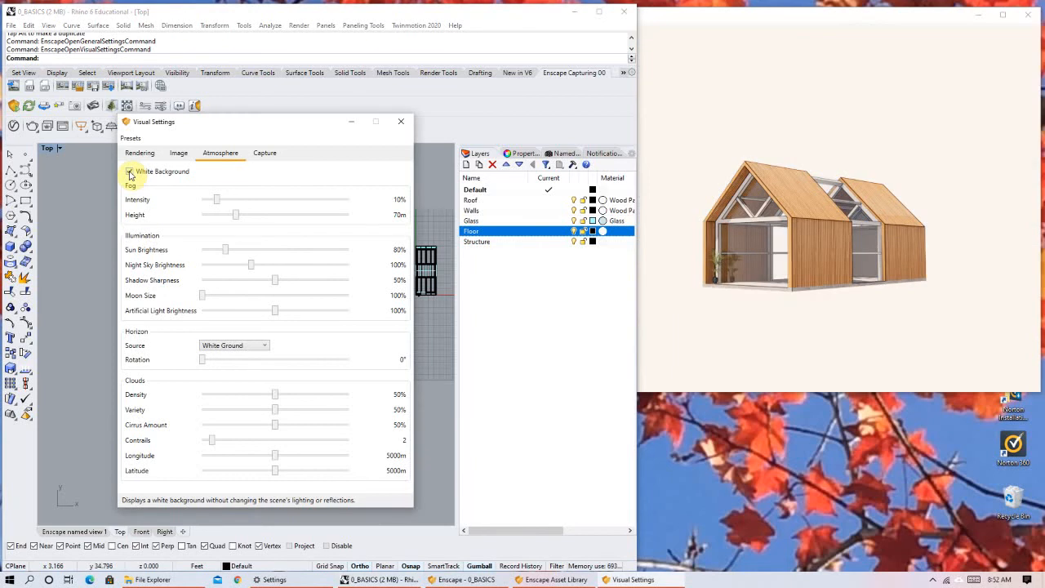
left_click(786, 189)
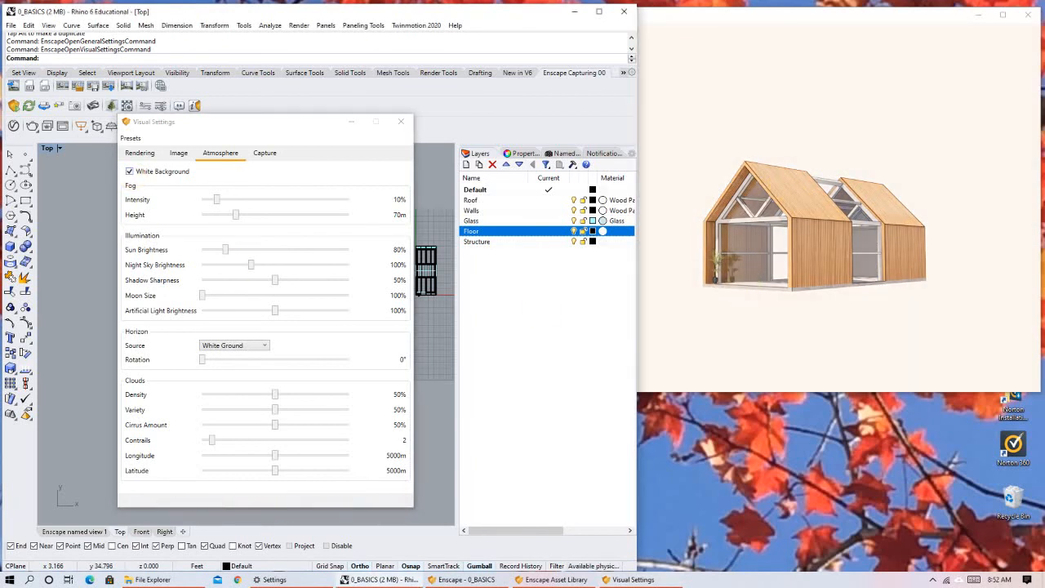
right_click_drag(786, 190, 763, 189)
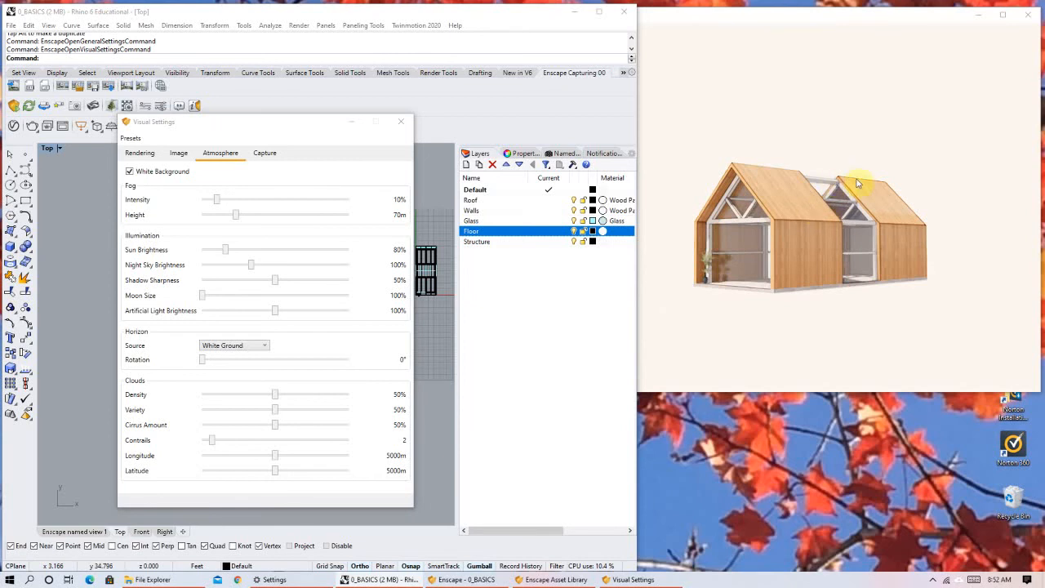
right_click_drag(679, 354, 706, 365)
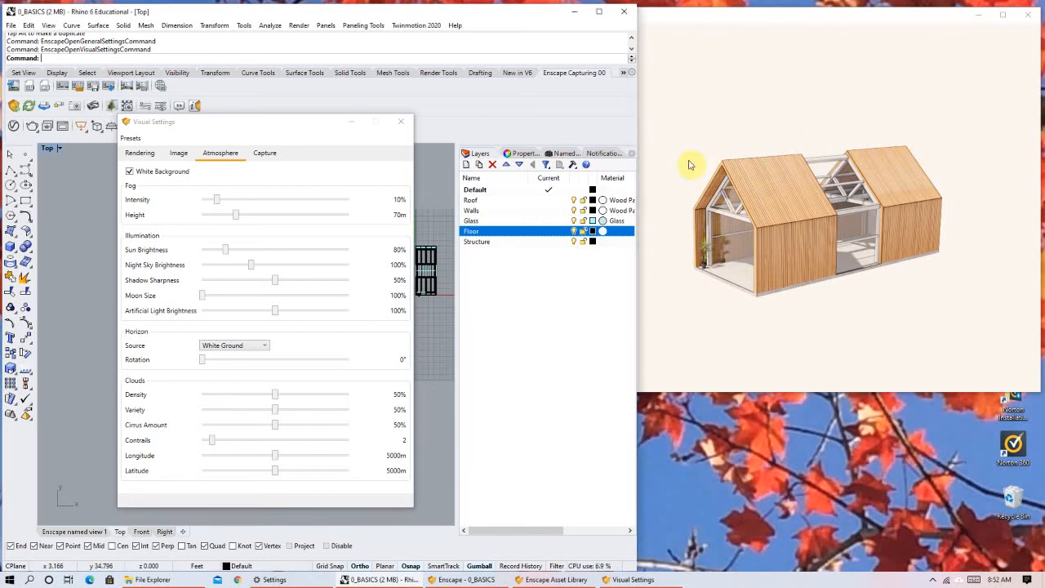
left_click(129, 172)
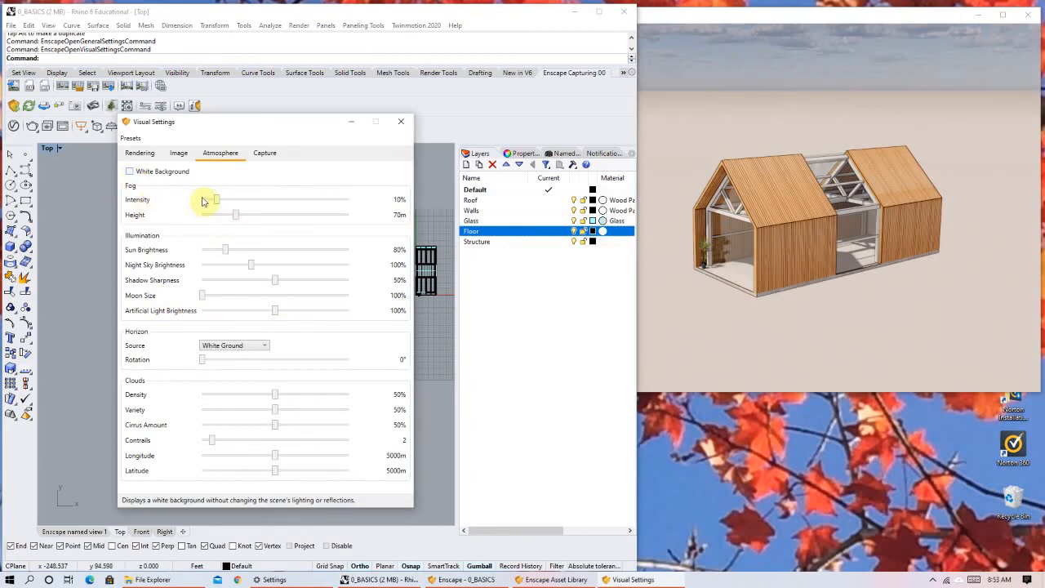
Try Fog Intensity at 35%, 33% and 67% with Fog Height at 172 m and 8 m.
left_click_drag(217, 204, 255, 204)
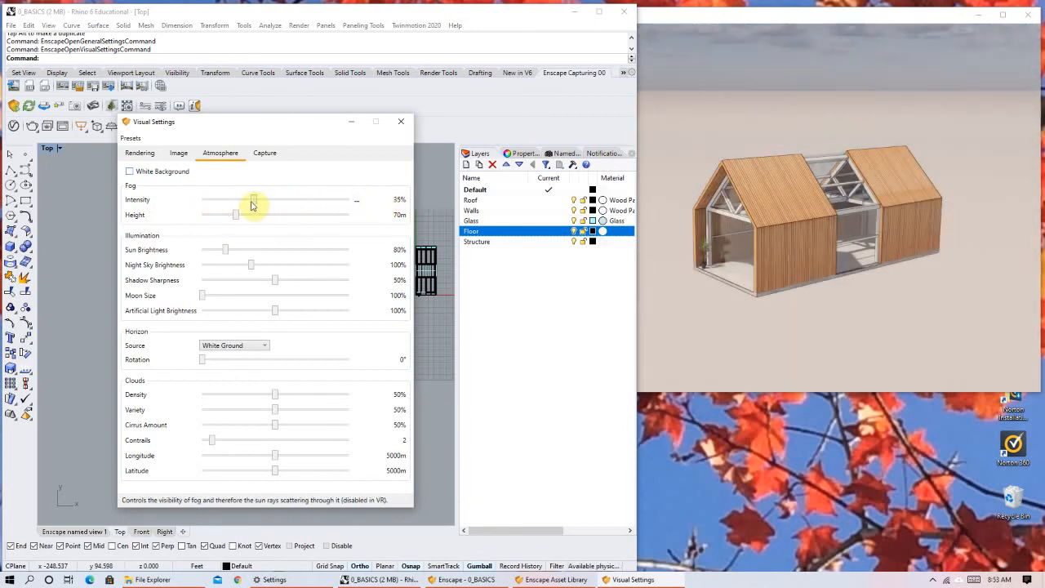
left_click_drag(235, 215, 303, 201)
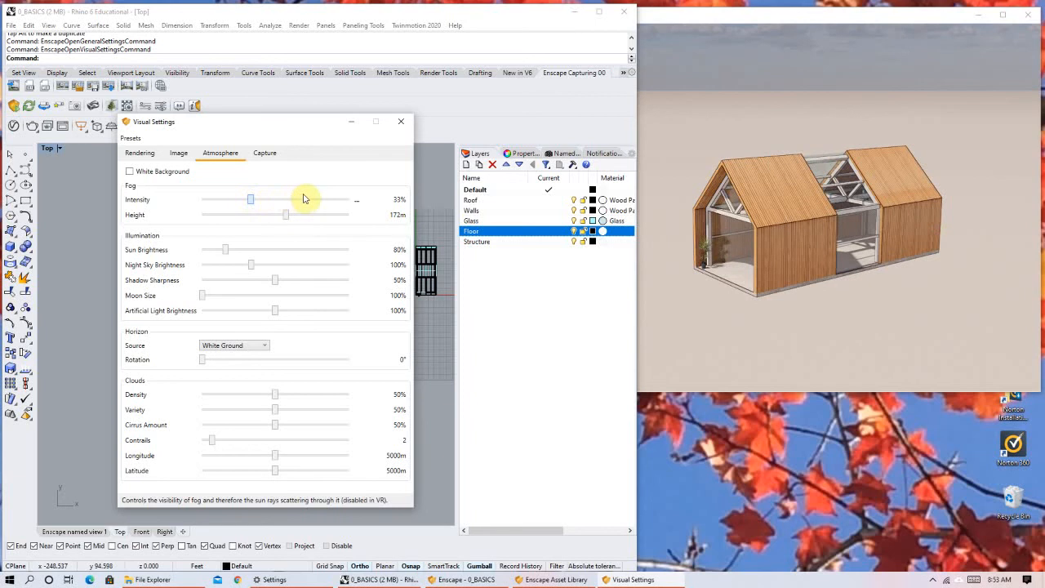
left_click_drag(834, 190, 821, 193)
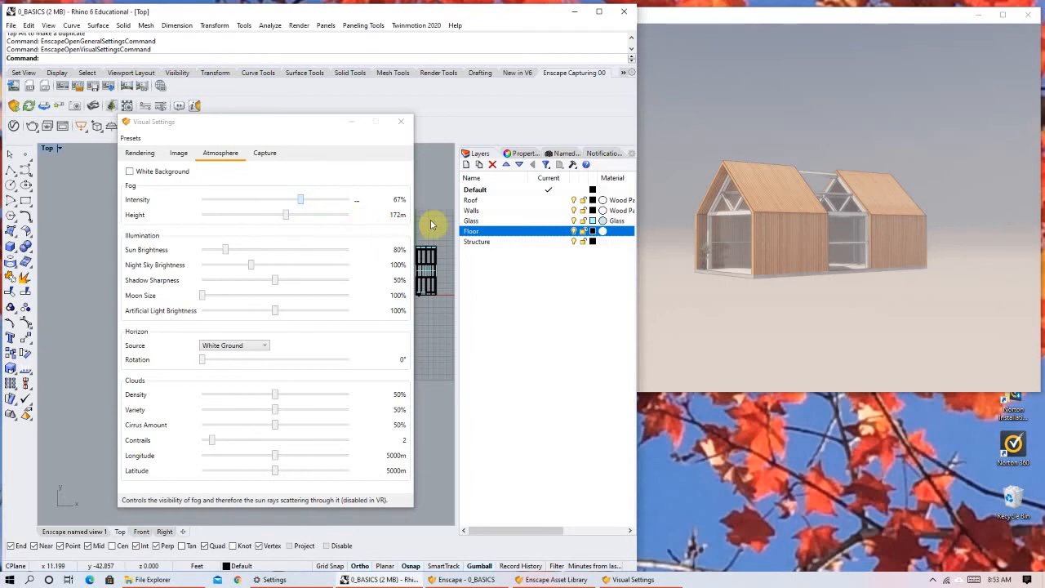
left_click_drag(286, 219, 210, 224)
left_click(789, 253)
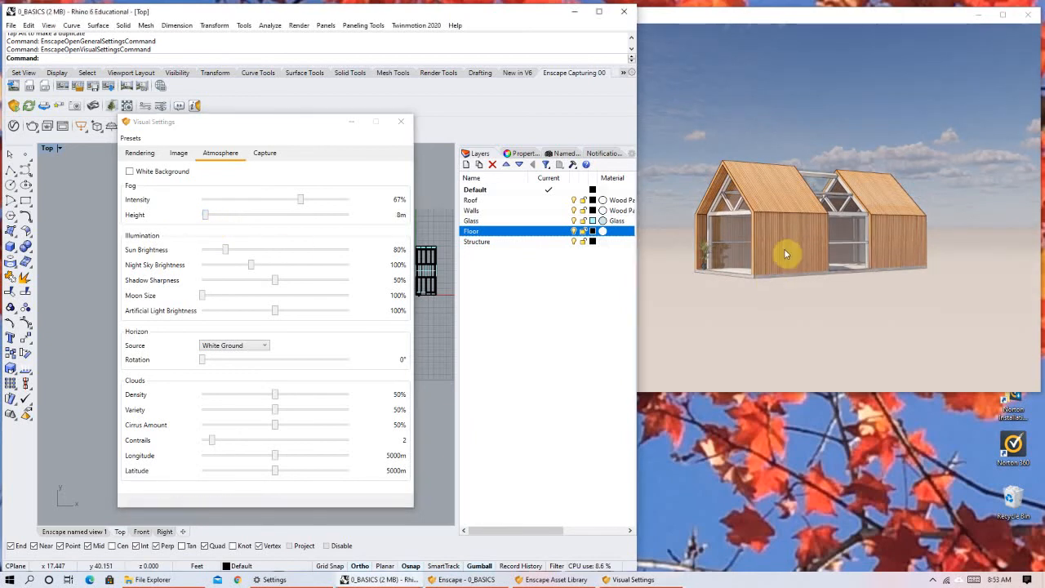
right_click_drag(789, 252, 793, 254)
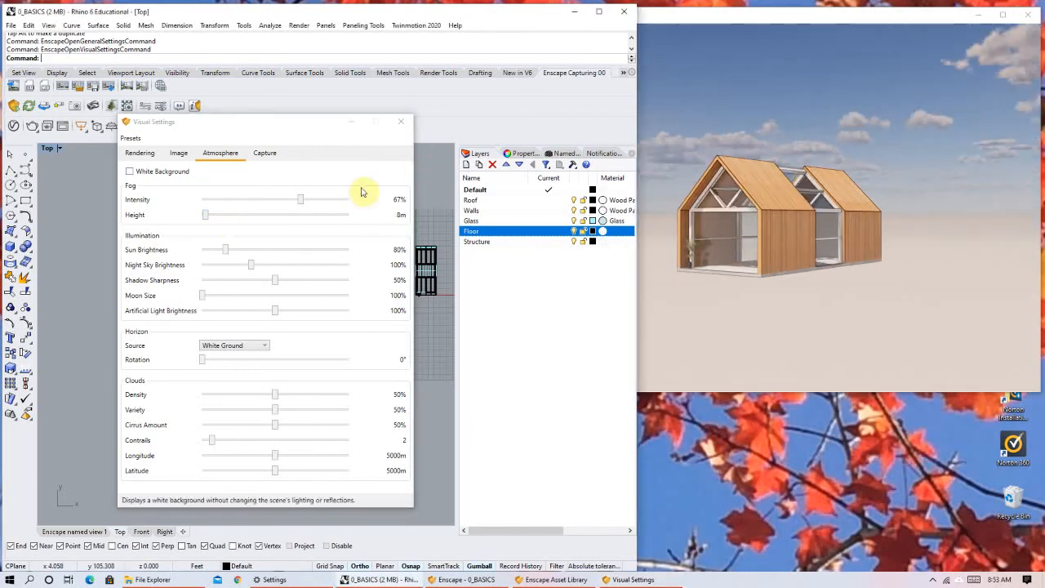
Reduce Fog Intensity to 38% and on to 0%, and lower Fog Height to 1 m.
left_click_drag(301, 207, 256, 203)
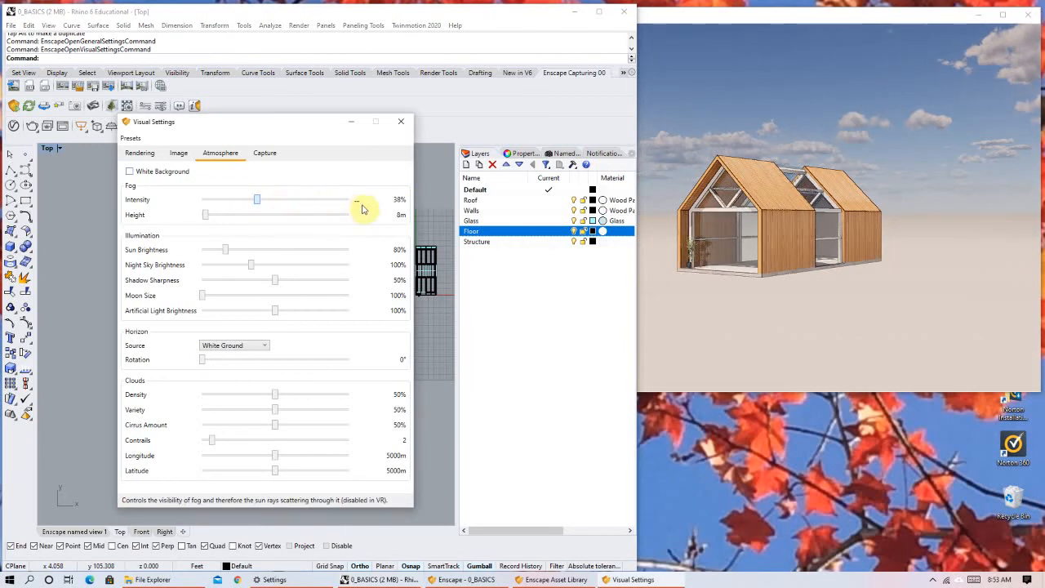
left_click_drag(403, 214, 194, 215)
right_click_drag(813, 265, 782, 201)
middle_click_drag(782, 201, 887, 149)
scroll(889, 151, "up", 1)
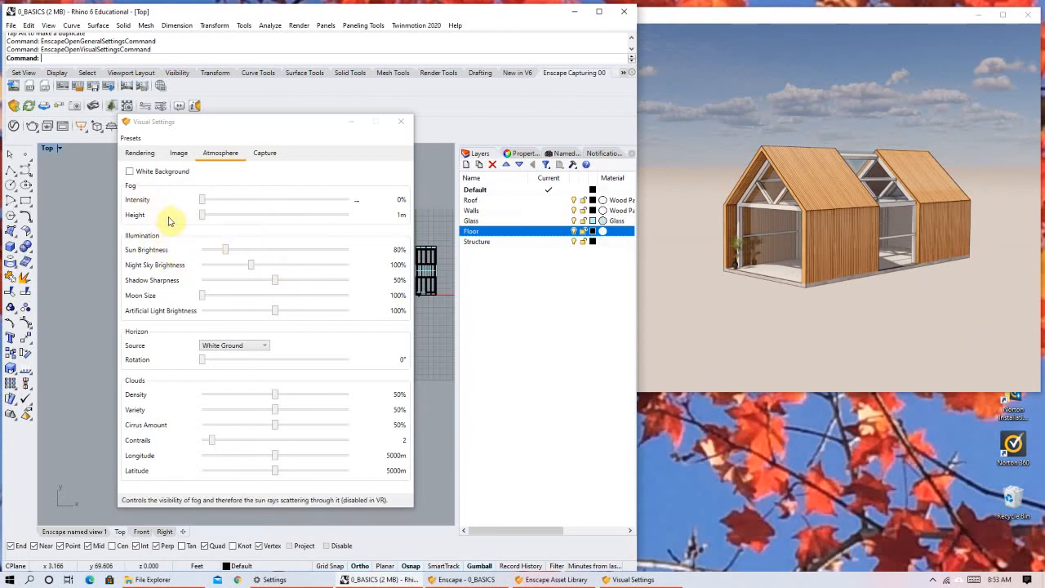
Try Sun Brightness at 2%, set it to 28%, and inspect the light on the house.
right_click_drag(817, 278, 823, 249)
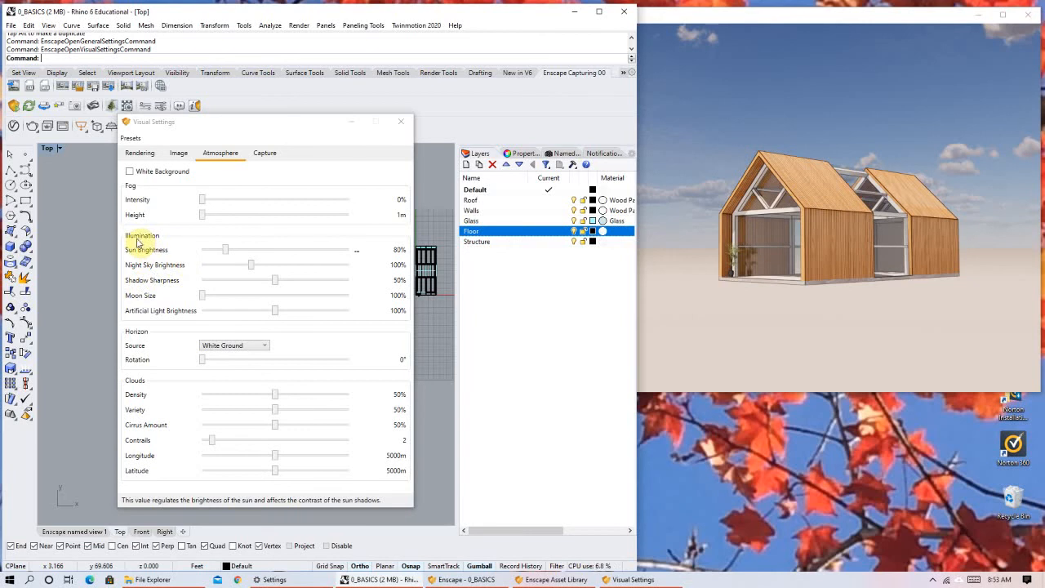
left_click(222, 250)
left_click_drag(247, 254, 205, 260)
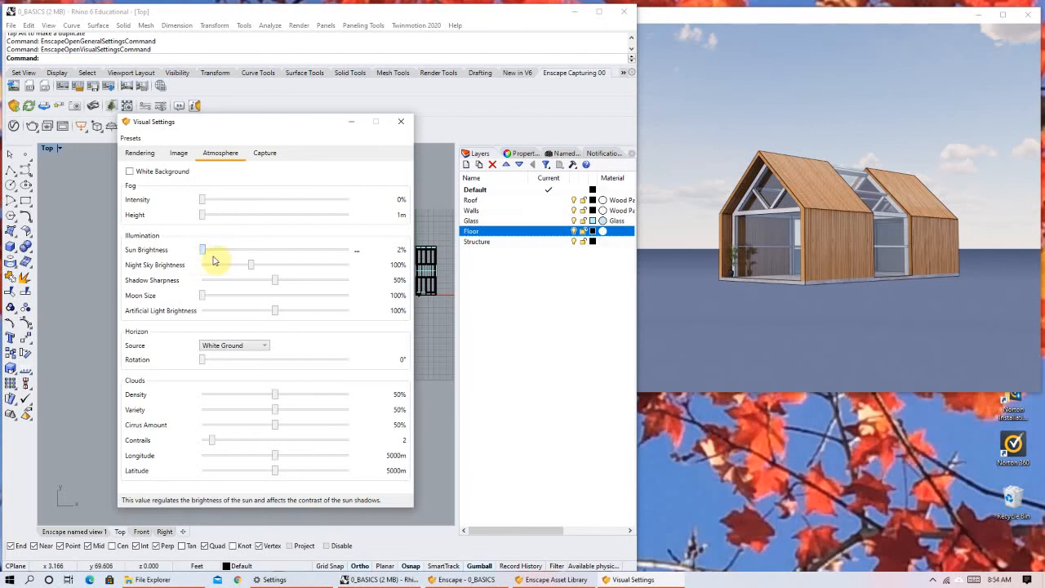
left_click(211, 260)
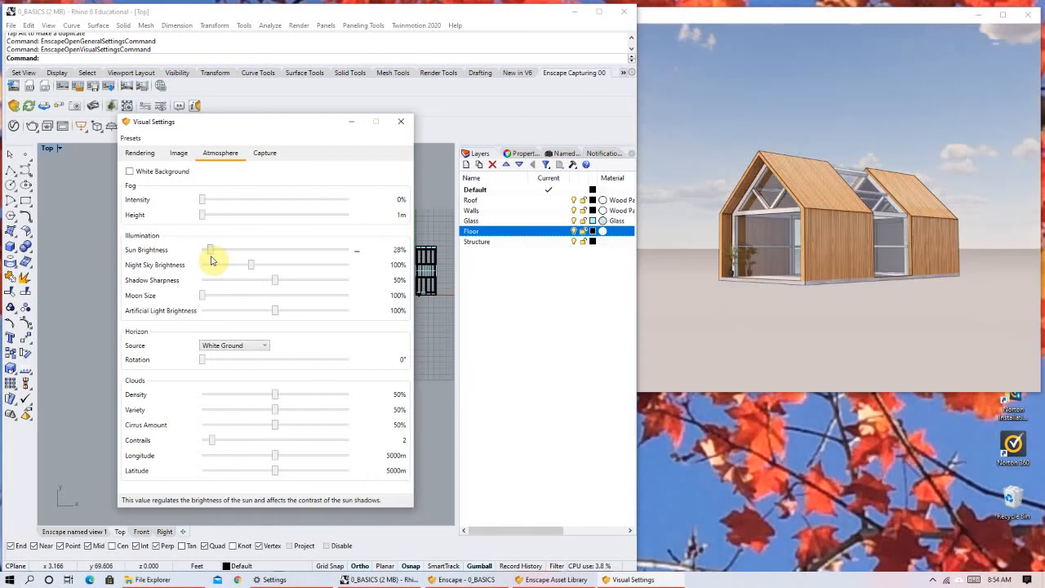
left_click(872, 214)
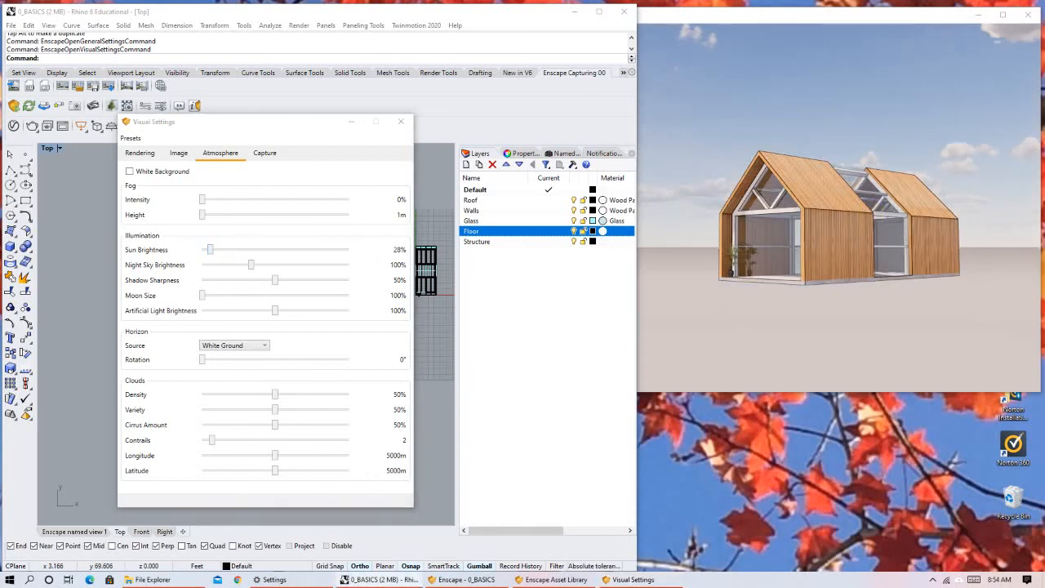
right_click_drag(871, 214, 847, 233)
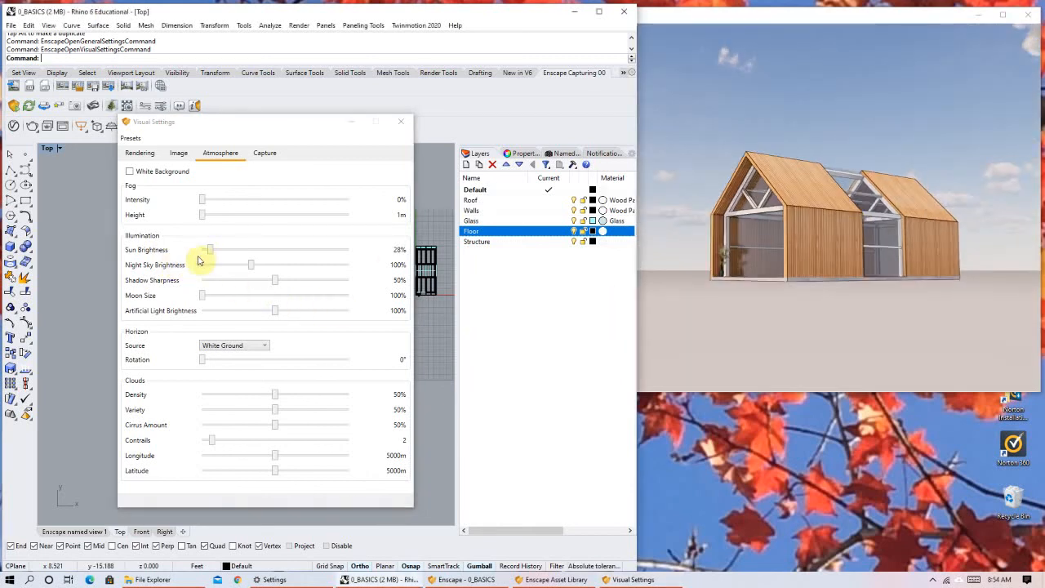
Try different Night Sky Brightness levels and set it to 44%.
left_click(295, 266)
left_click(261, 269)
left_click_drag(317, 269, 224, 280)
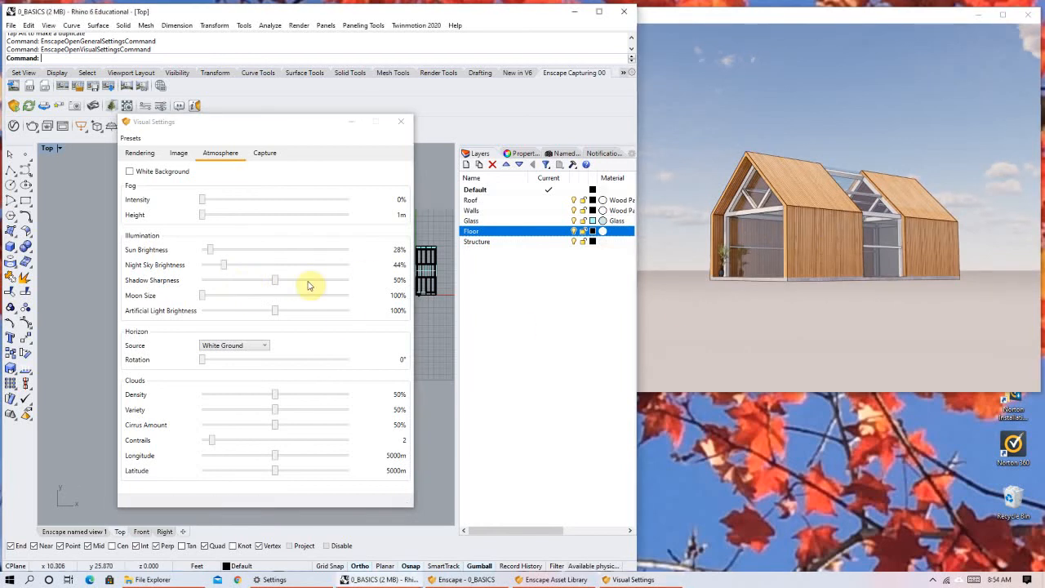
Compare Shadow Sharpness at 17% and 100% on the shadows inside the house, and set it to 32%.
right_click_drag(793, 264, 786, 241)
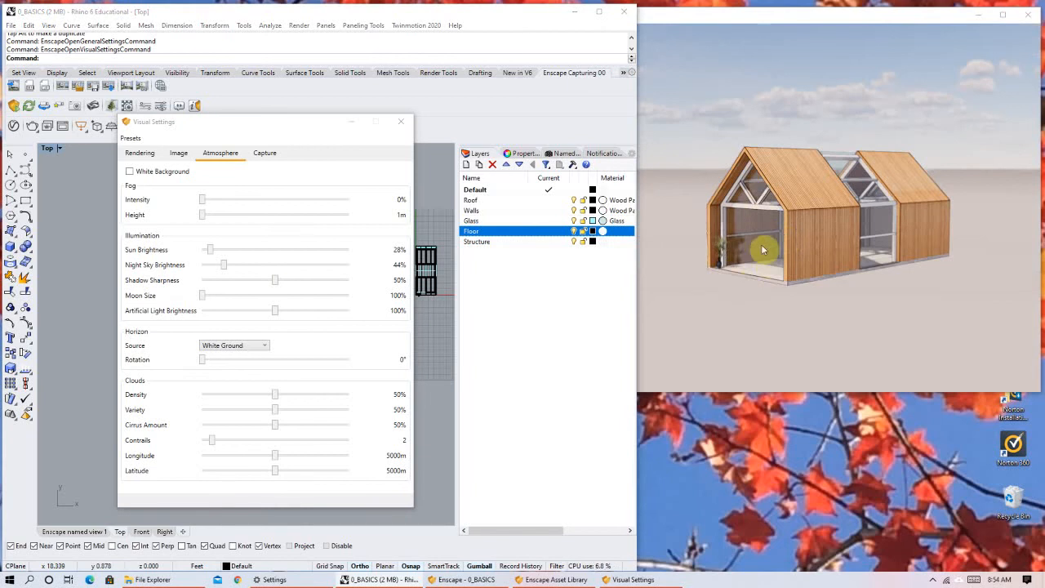
left_click_drag(275, 280, 228, 281)
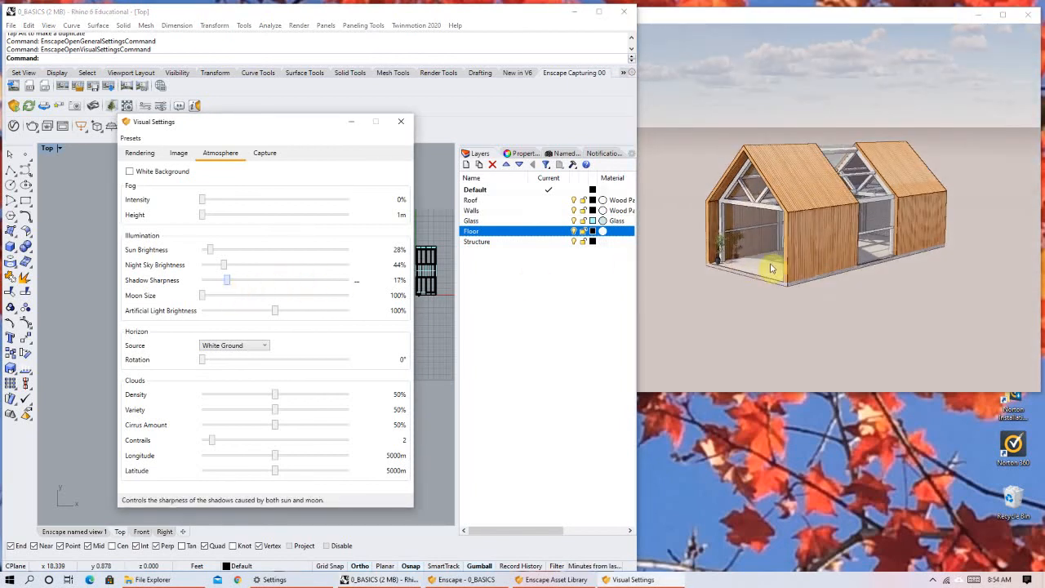
scroll(770, 269, "up", 2)
scroll(760, 337, "up", 3)
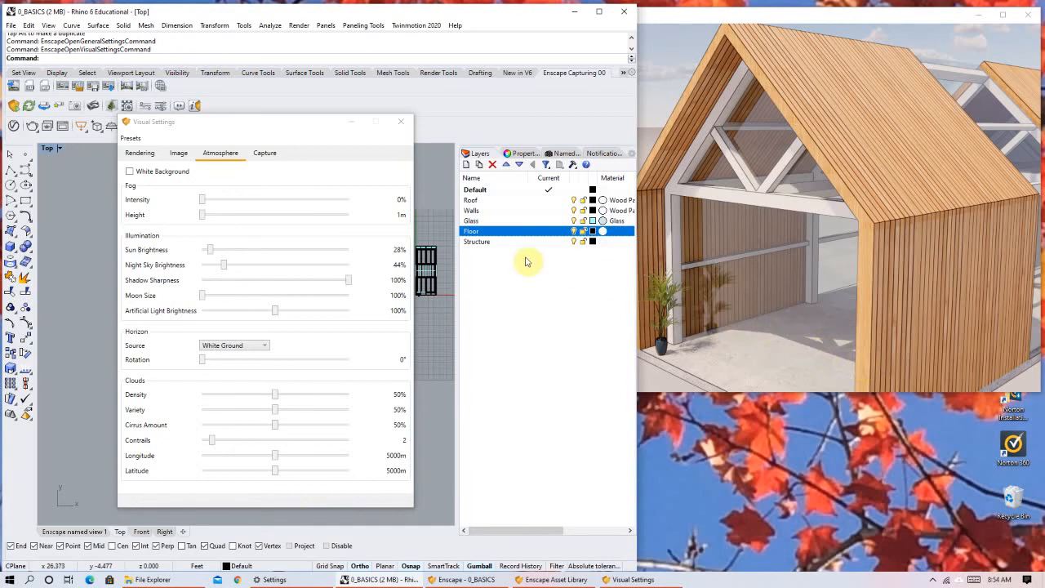
left_click_drag(346, 281, 241, 281)
left_click(249, 282)
right_click_drag(829, 173, 864, 216)
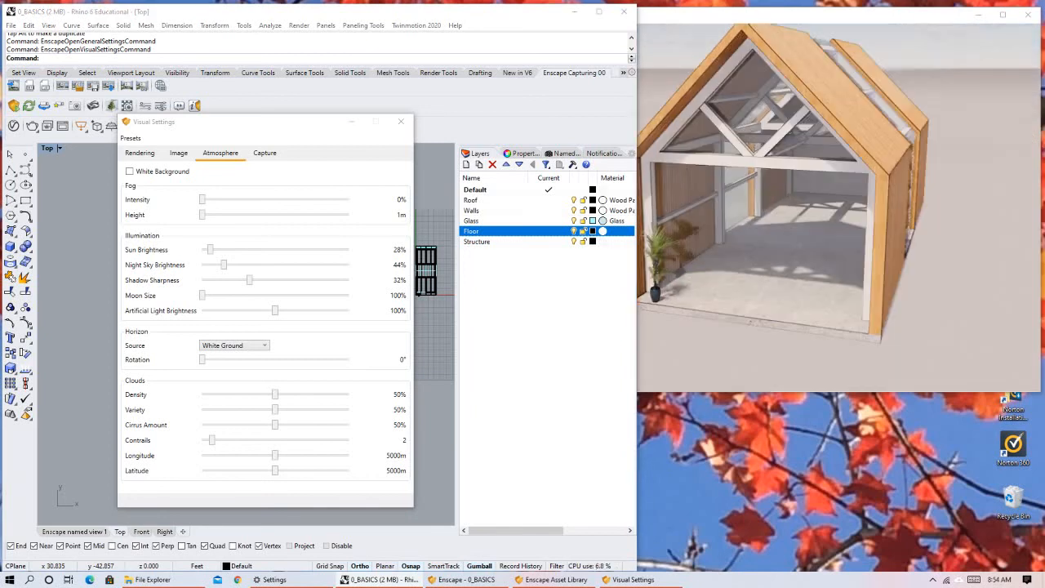
Try Moon Size at 374%, return it to 100%, and set Artificial Light Brightness to 102%.
left_click(204, 296)
left_click_drag(204, 294, 247, 294)
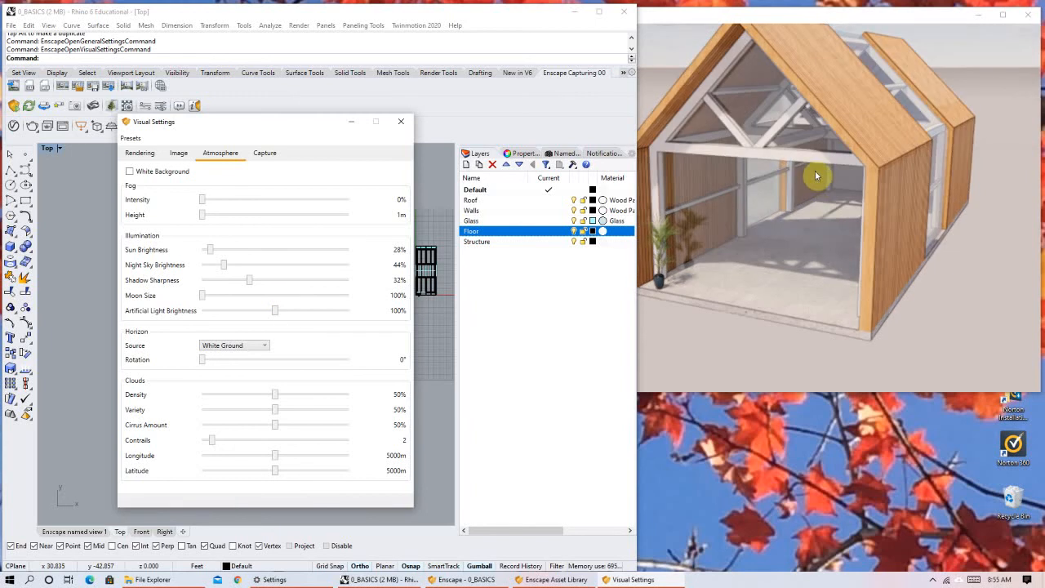
scroll(819, 178, "down", 2)
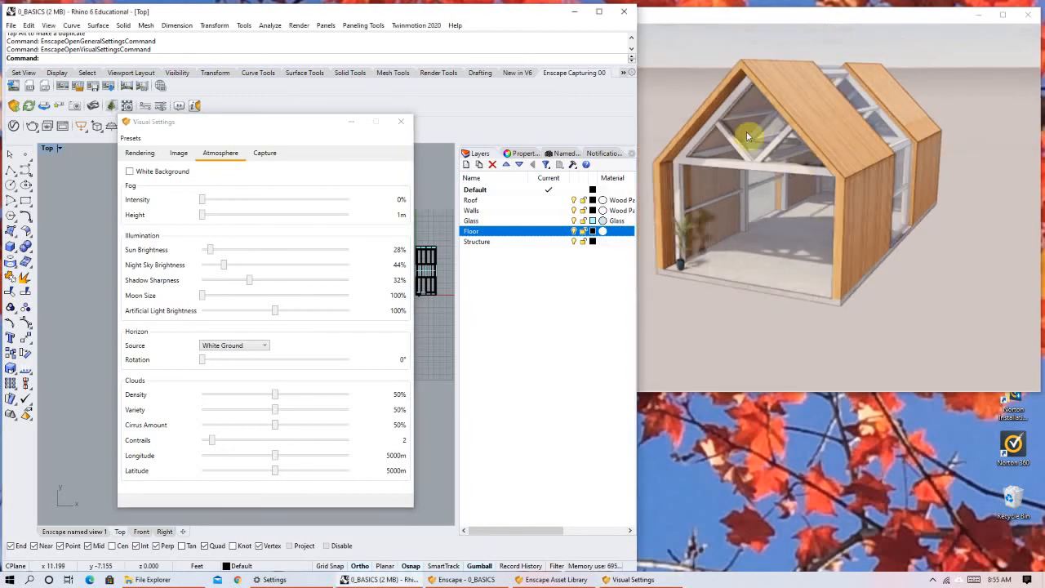
right_click_drag(754, 182, 817, 175)
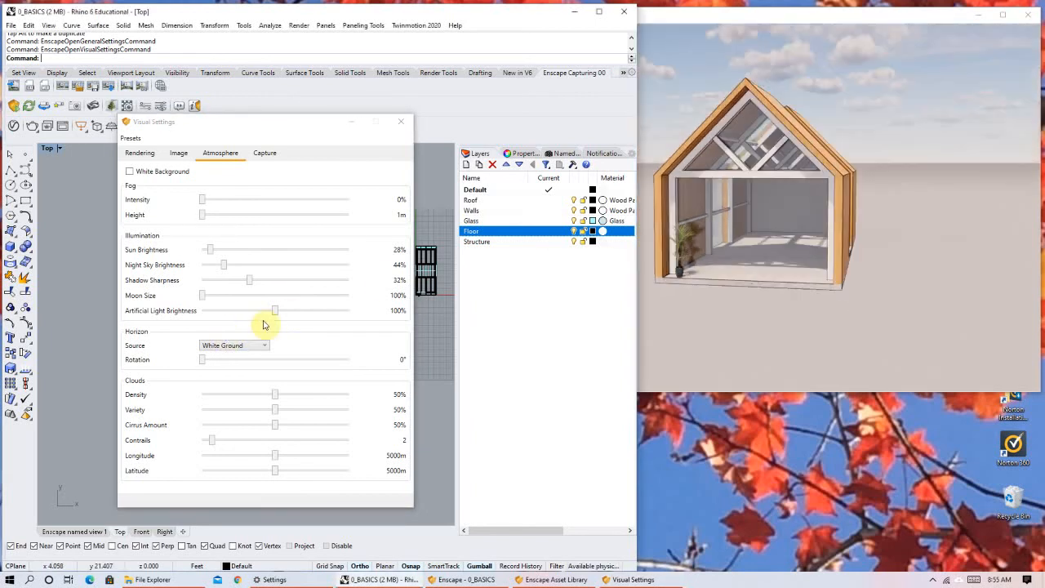
mouse_move(284, 311)
left_mouse_down()
mouse_move(319, 310)
mouse_move(280, 323)
left_mouse_up()
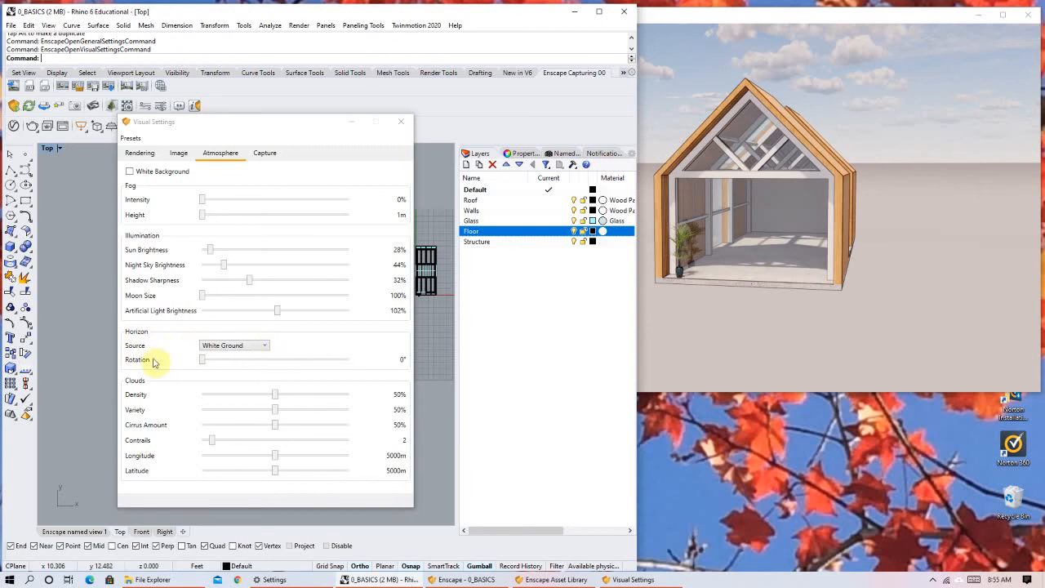
Try the White Cubes horizon behind the house, and change the horizon source to Urban.
left_click(244, 350)
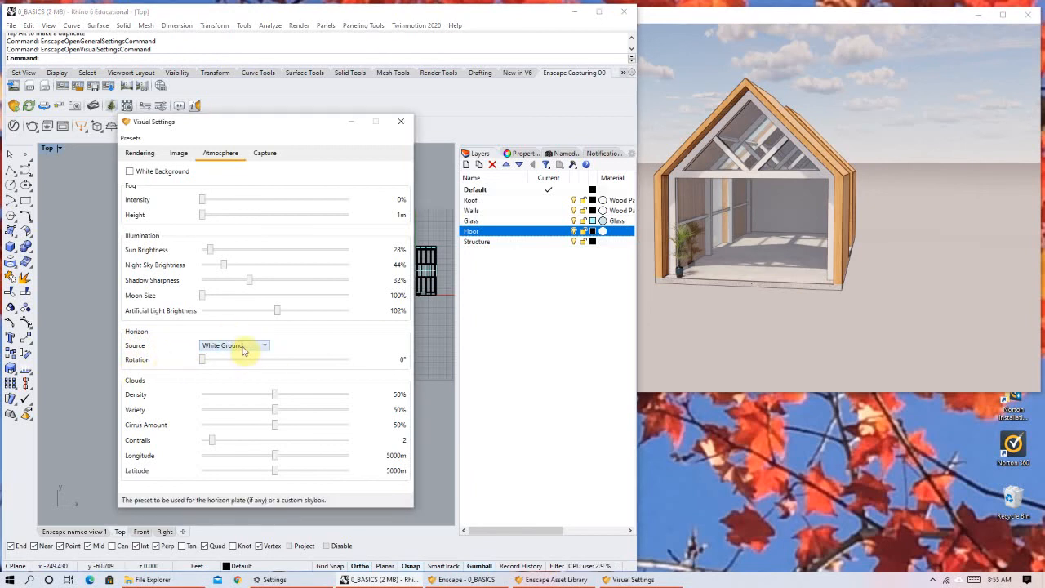
left_click(243, 350)
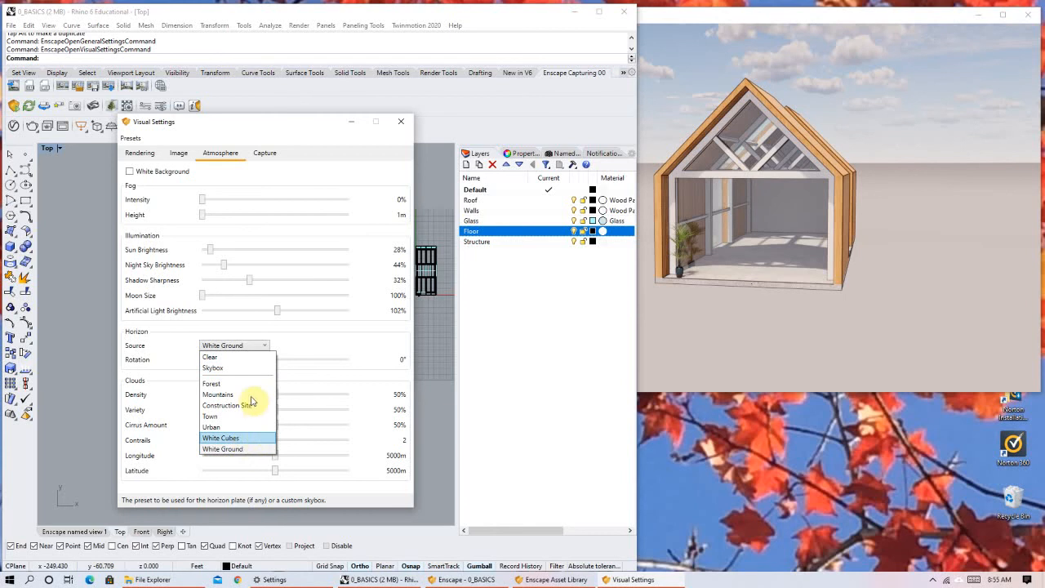
left_click(222, 438)
scroll(815, 208, "down", 2)
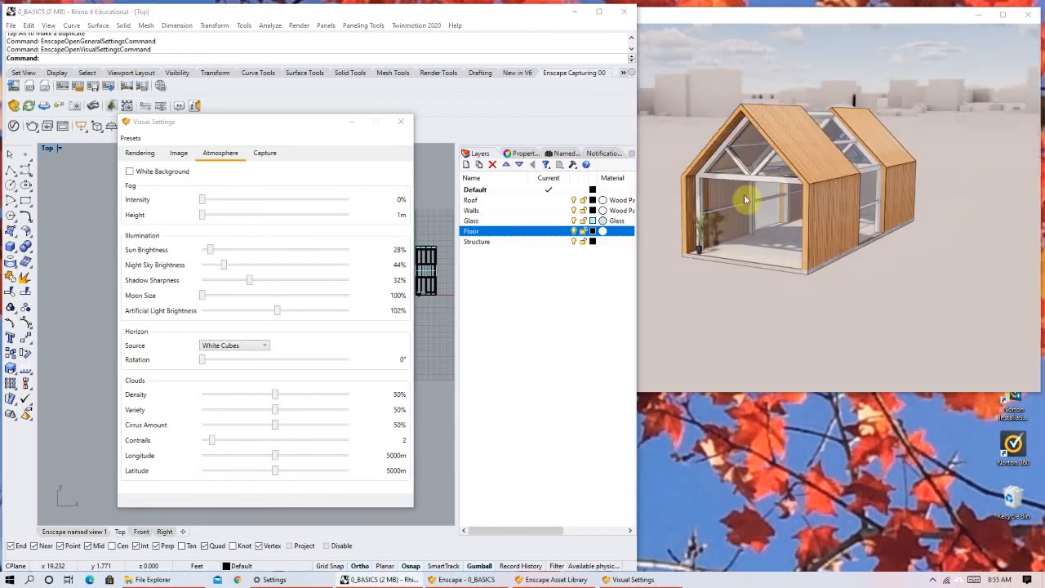
left_click(251, 347)
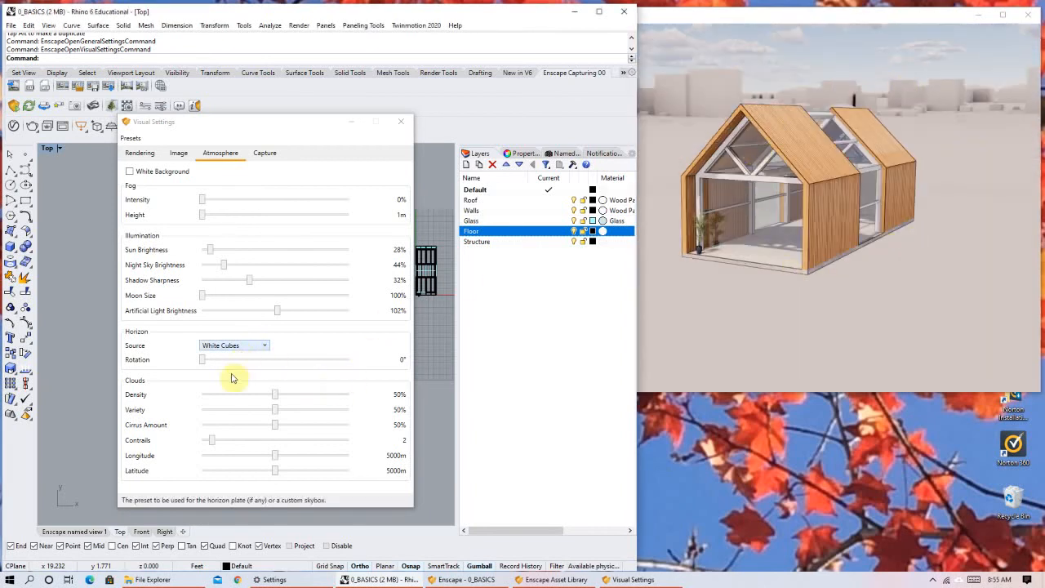
left_click(231, 428)
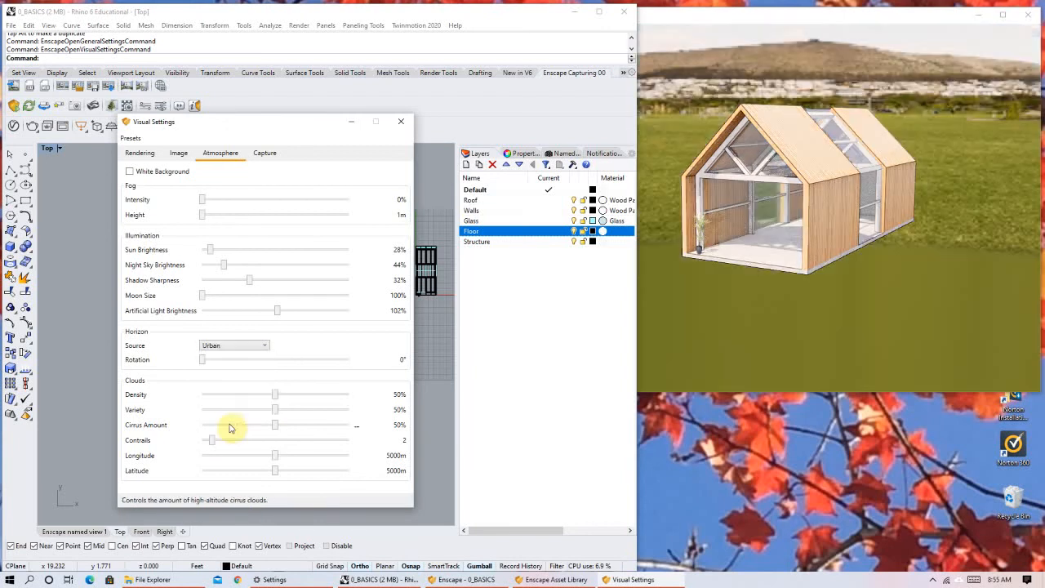
Try the Town, Construction Site and Mountains horizons behind the house, and change the horizon source to Forest.
left_click(245, 346)
left_click(236, 422)
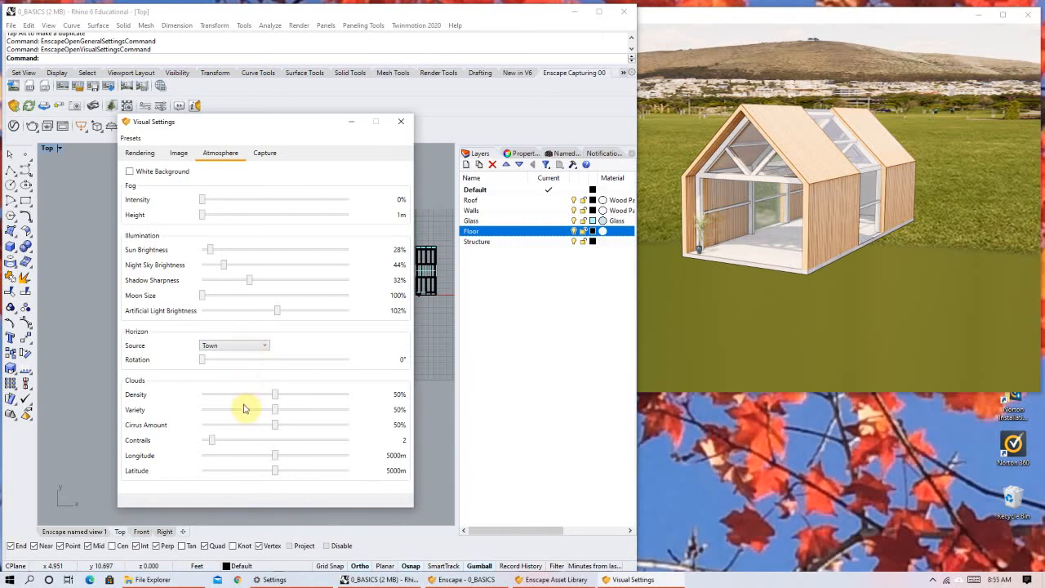
scroll(237, 348, "down", 1)
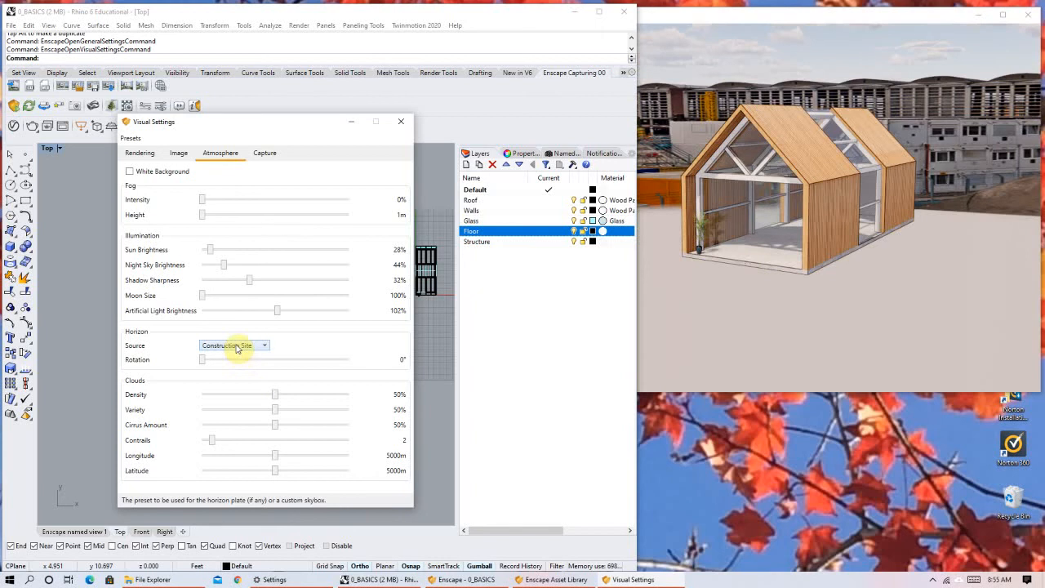
left_click(231, 401)
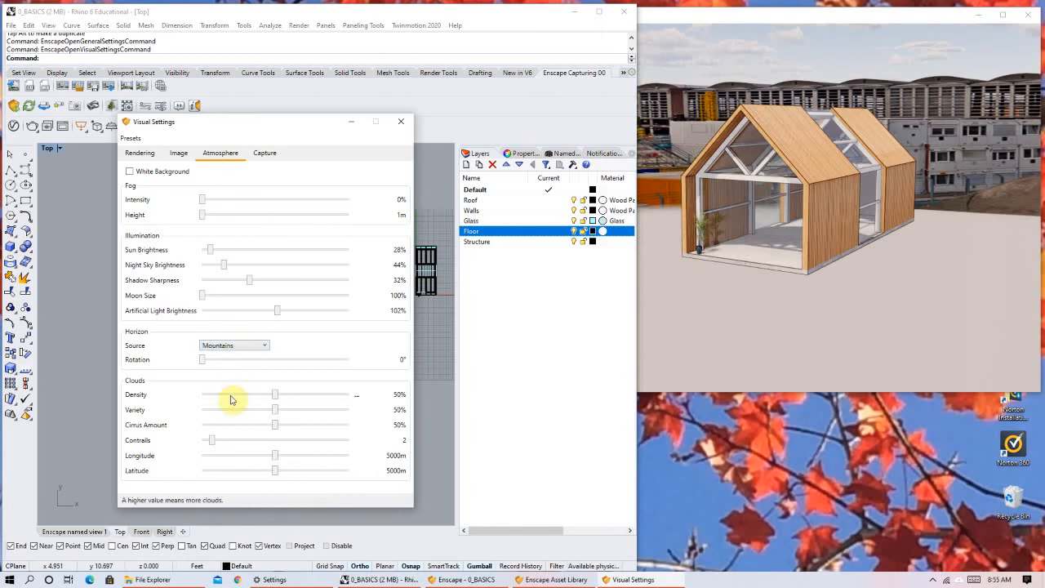
left_click(243, 347)
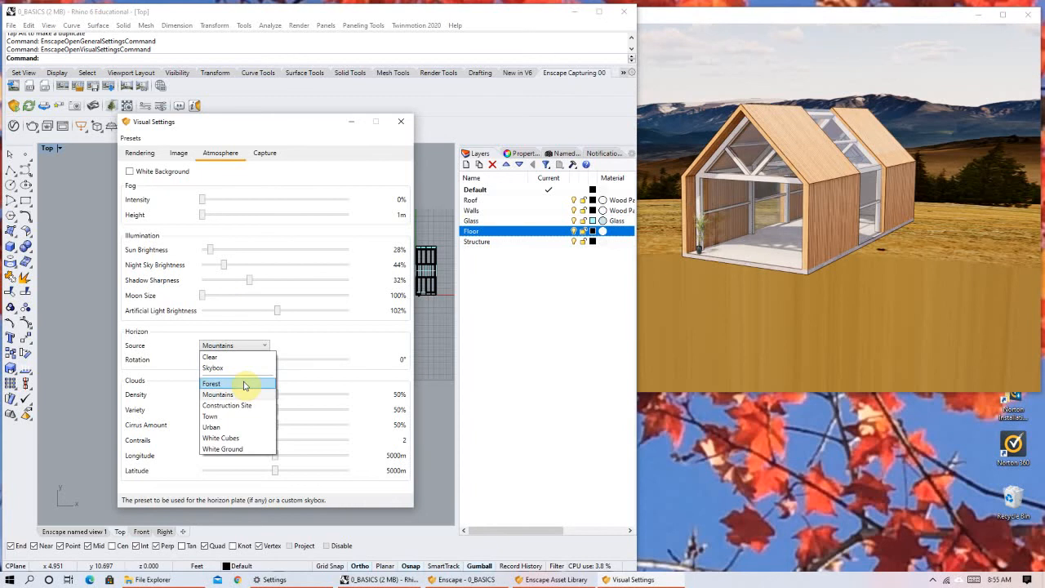
left_click(244, 383)
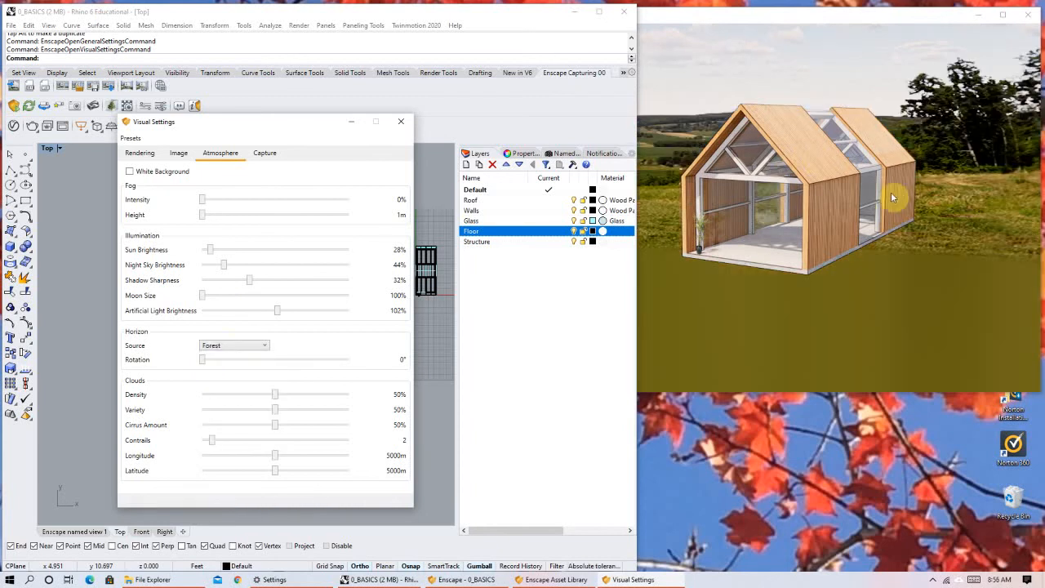
Try the Skybox horizon source, switch it to Clear, and view the house against the empty horizon.
left_click(245, 370)
left_click(238, 353)
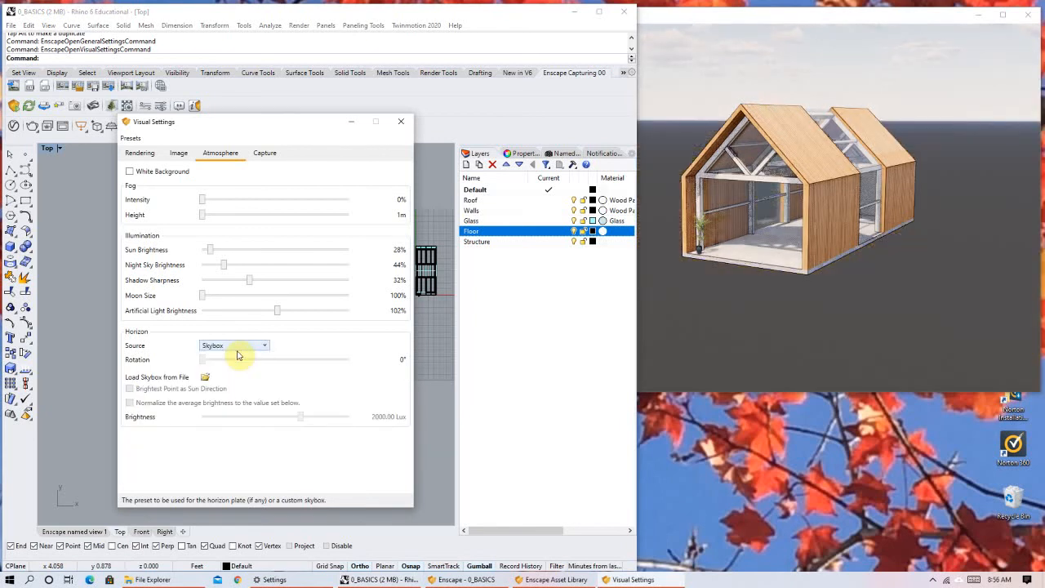
left_click(236, 350)
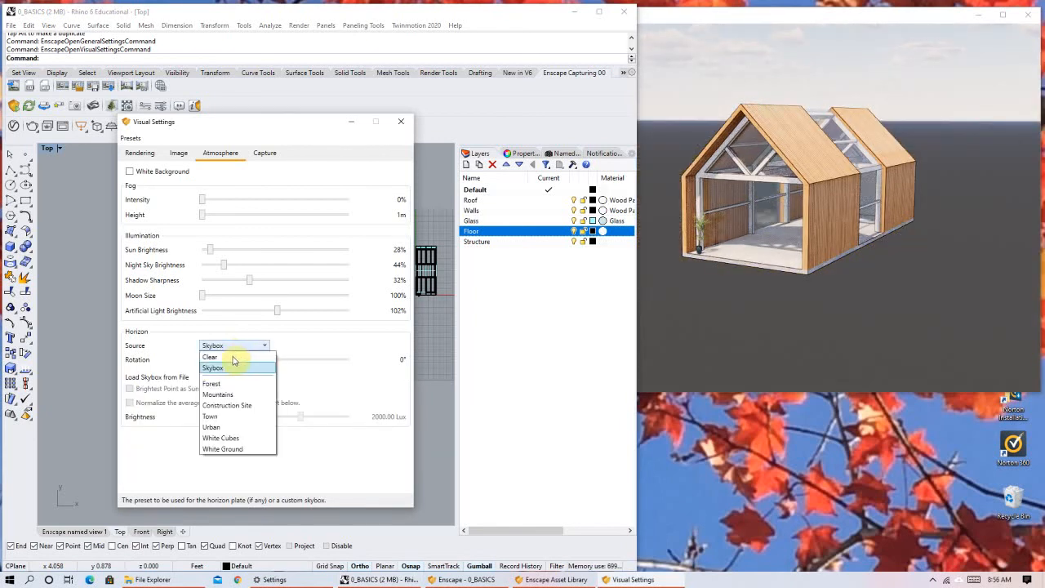
left_click(233, 357)
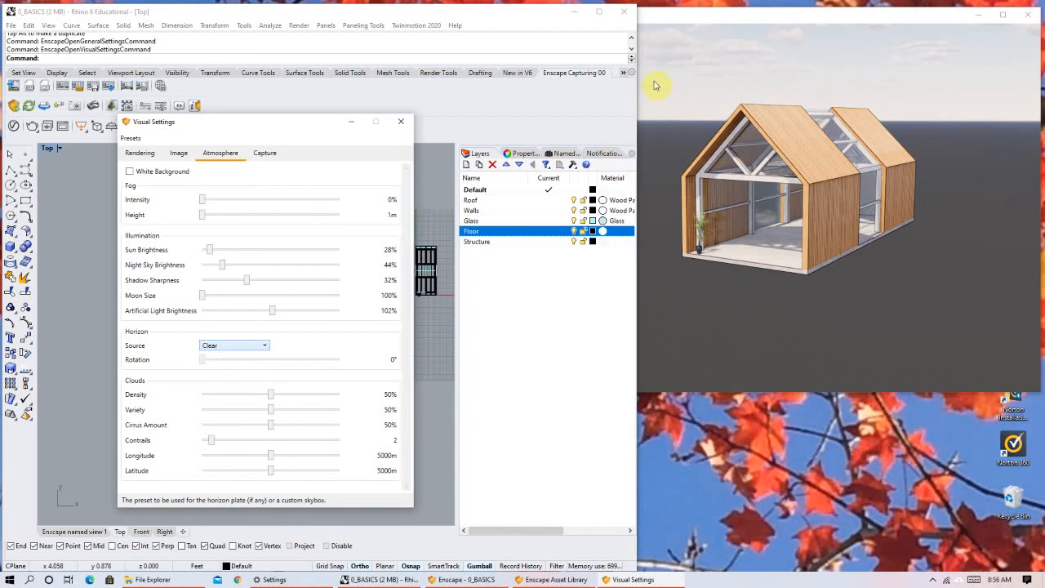
key("space")
right_click_drag(786, 266, 787, 229)
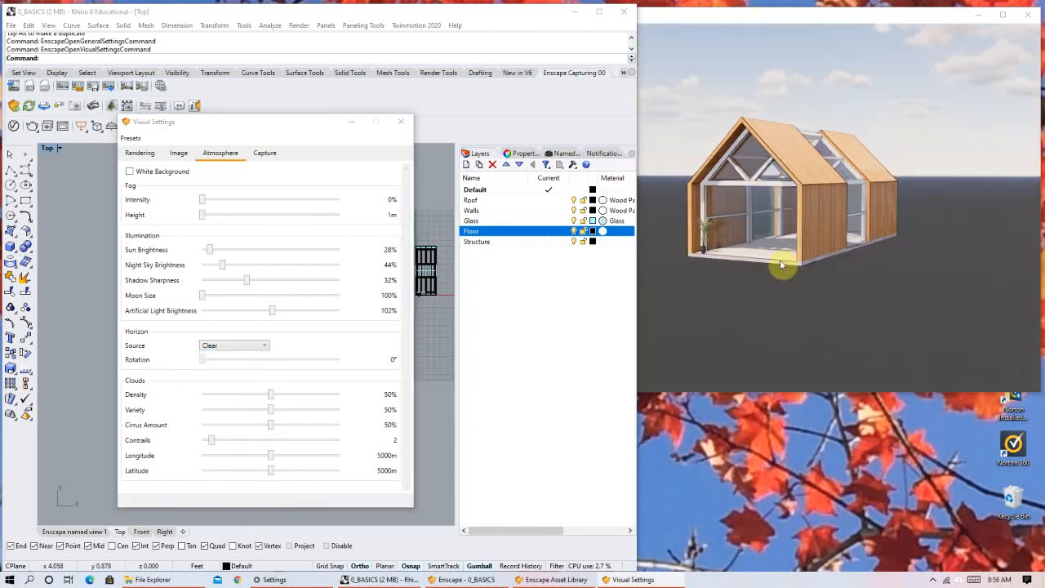
Try the White Ground horizon around the house, and change the horizon source back to Forest.
left_click(223, 349)
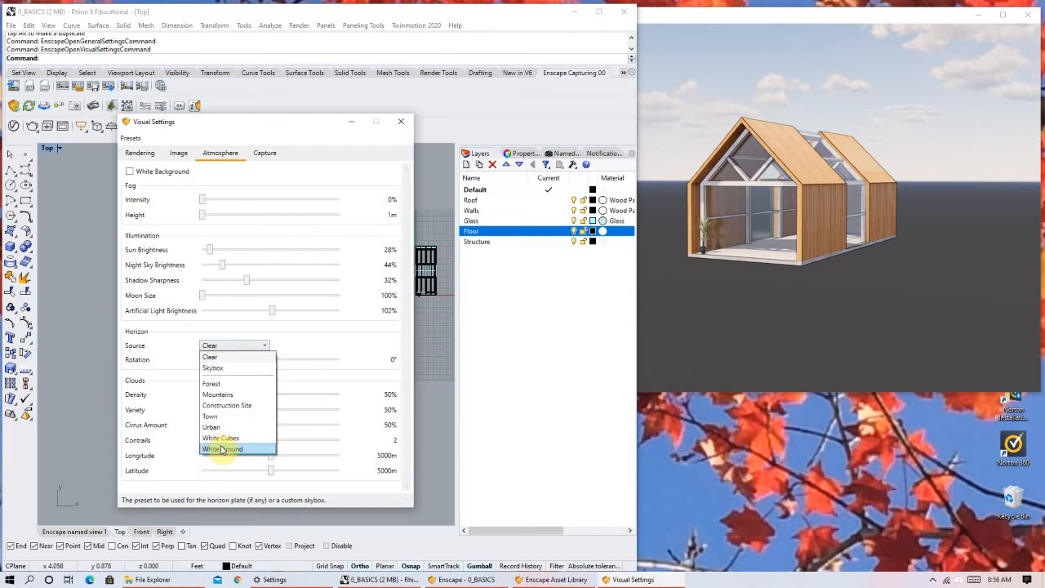
left_click(222, 450)
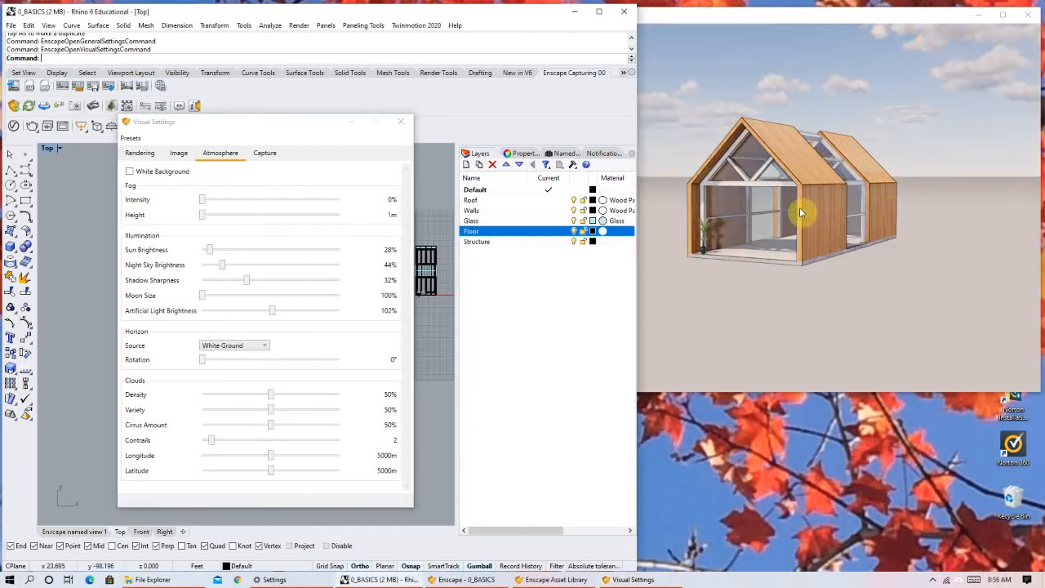
left_click(240, 346)
left_click(225, 386)
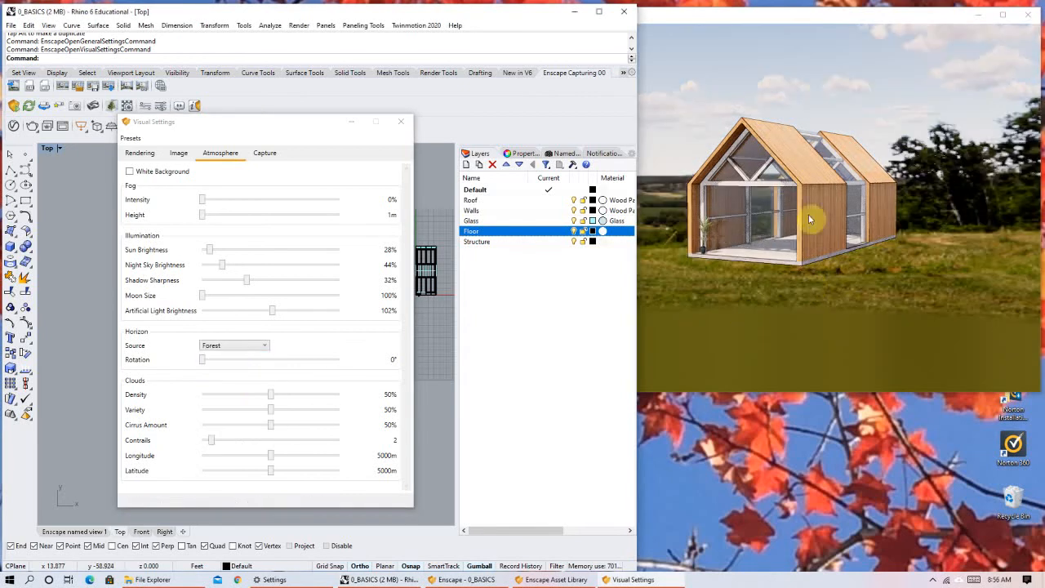
scroll(880, 258, "down", 2)
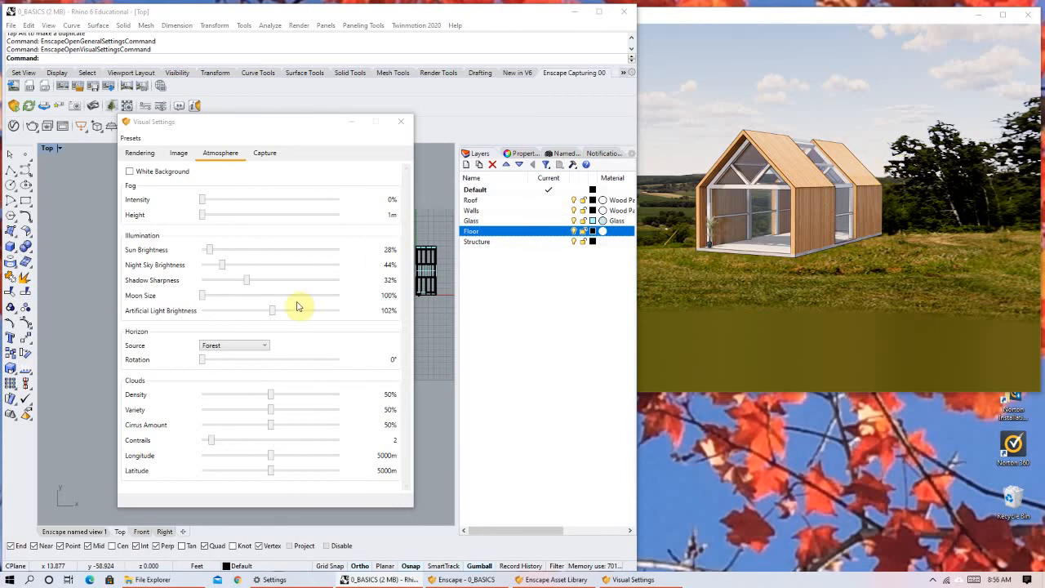
Set the horizon Rotation to 360°, check the Forest backdrop around the house, and change the horizon source to White Ground.
left_click_drag(209, 365, 367, 357)
right_click_drag(849, 178, 756, 172)
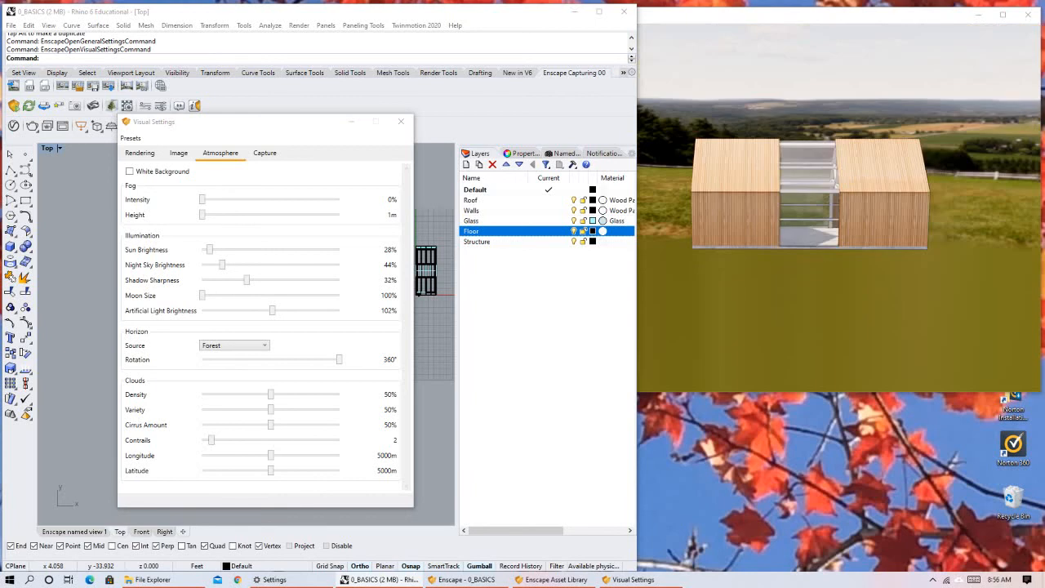
right_click_drag(847, 181, 841, 190)
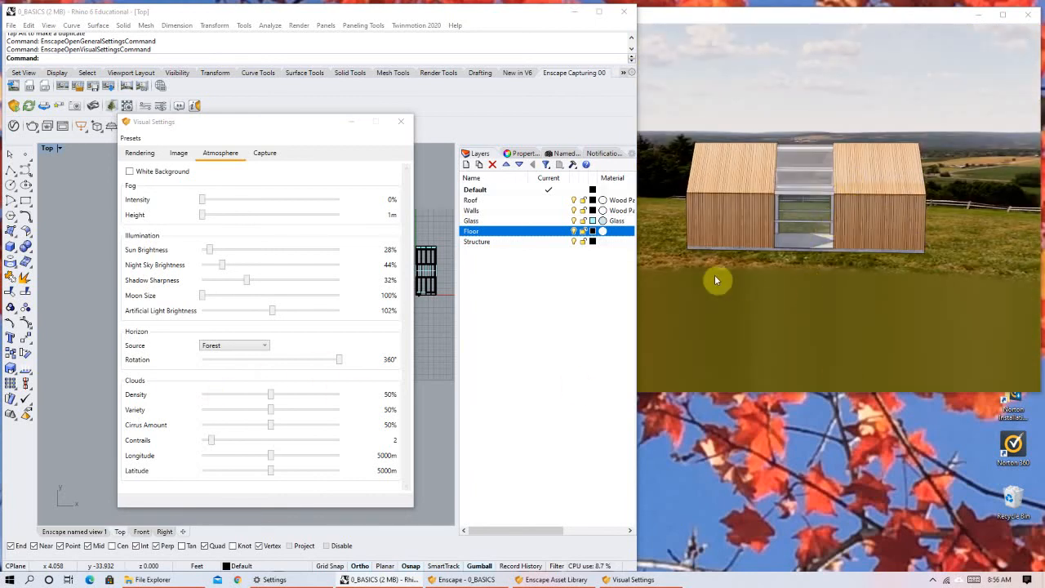
right_click_drag(725, 187, 780, 211)
right_click_drag(719, 178, 877, 189)
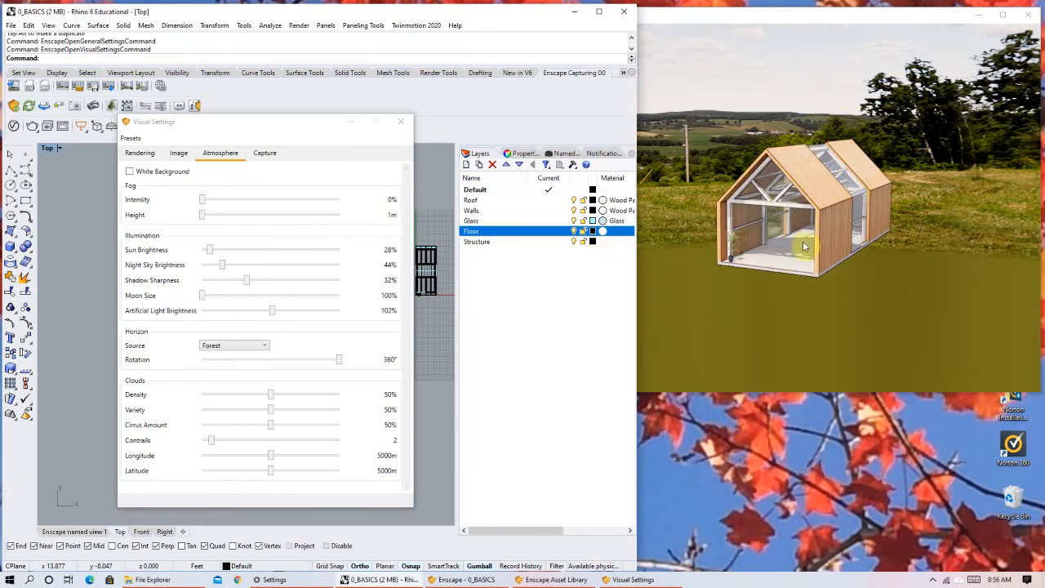
left_click(236, 346)
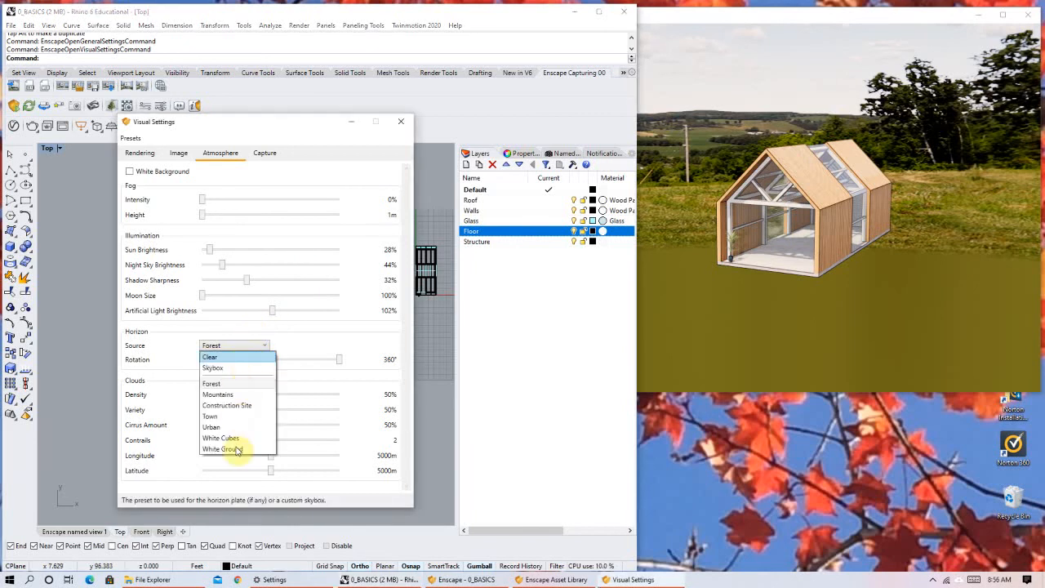
left_click(237, 451)
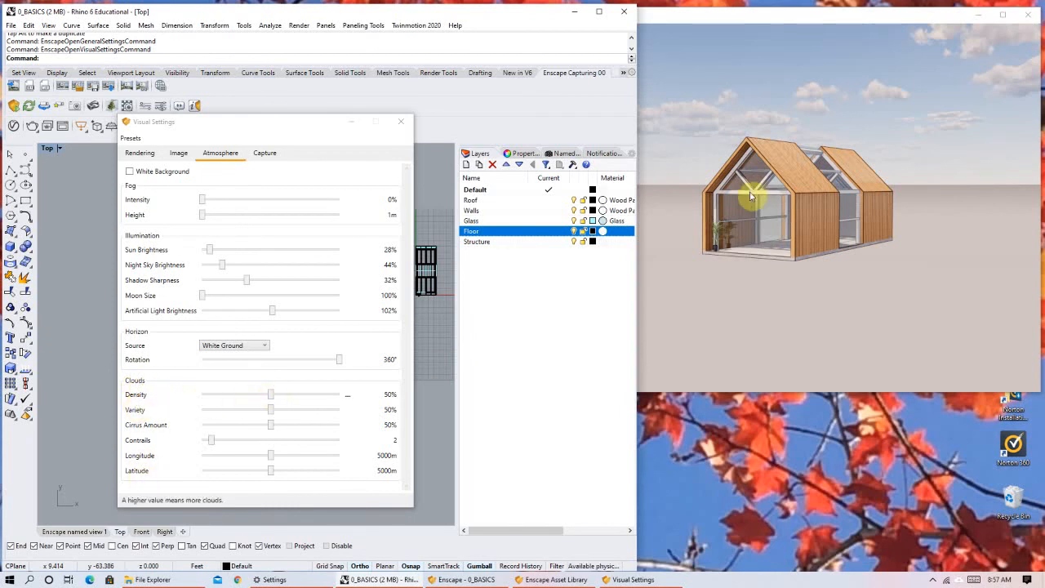
Examine the sky and clouds above the house on the White Ground horizon from high and low viewpoints.
right_click_drag(750, 196, 752, 184)
right_click_drag(811, 162, 772, 52)
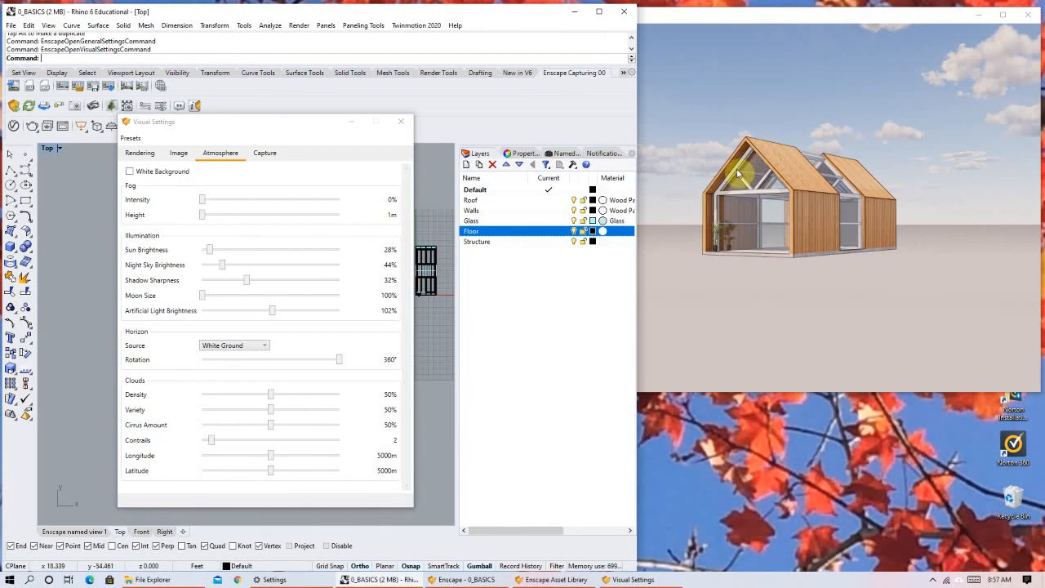
left_click_drag(802, 198, 796, 198)
right_click_drag(797, 199, 803, 171)
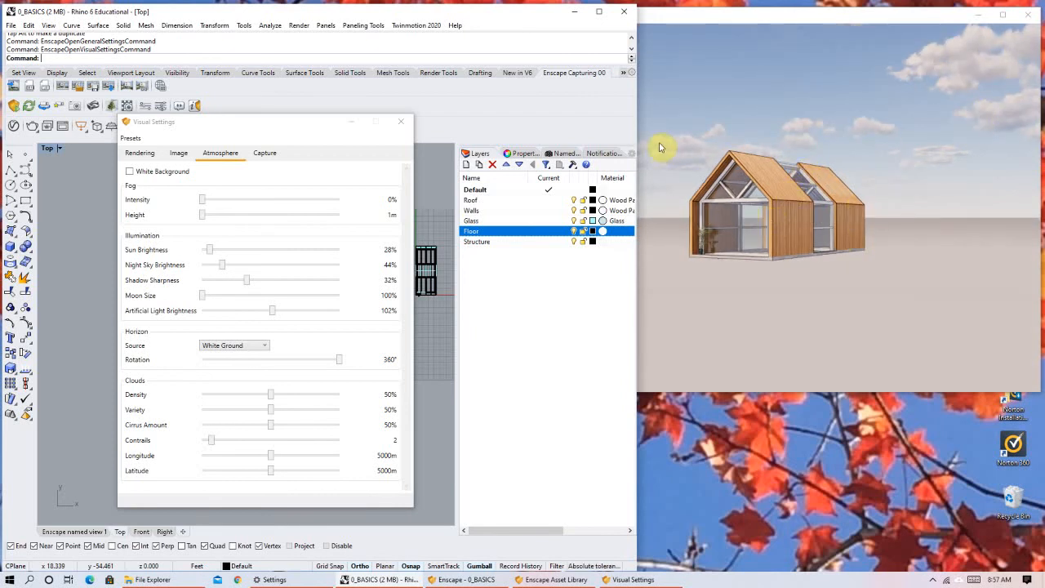
right_click_drag(806, 178, 838, 113)
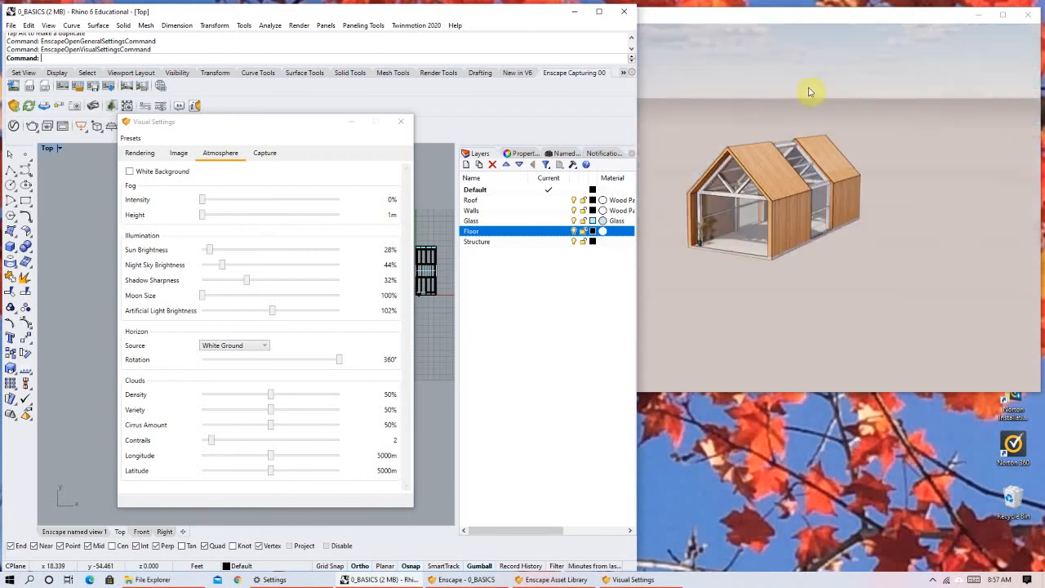
right_click_drag(818, 212, 802, 163)
scroll(823, 215, "up", 1)
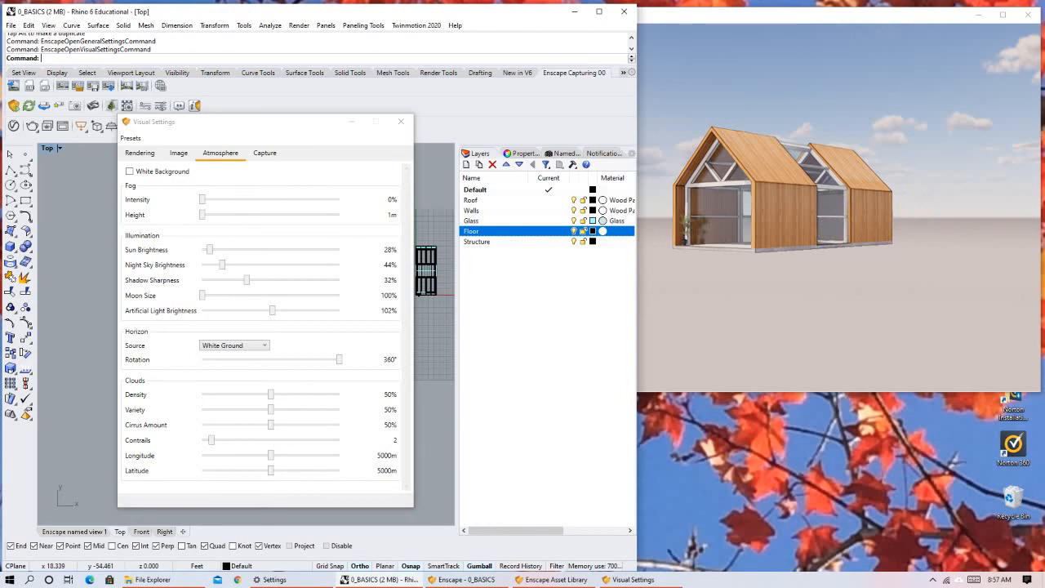
right_click_drag(806, 169, 805, 175)
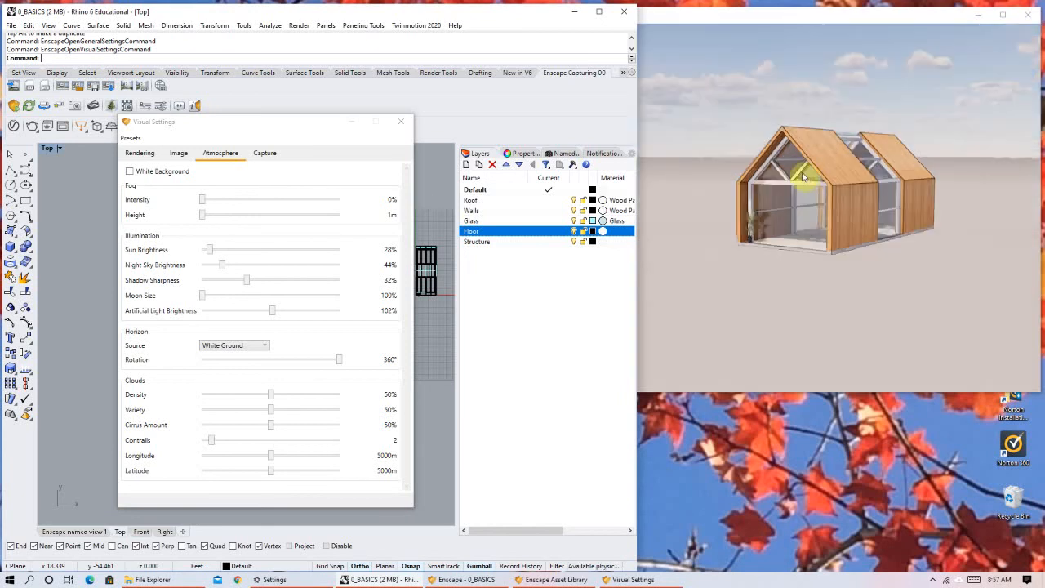
left_click(210, 410)
scroll(210, 414, "up", 2)
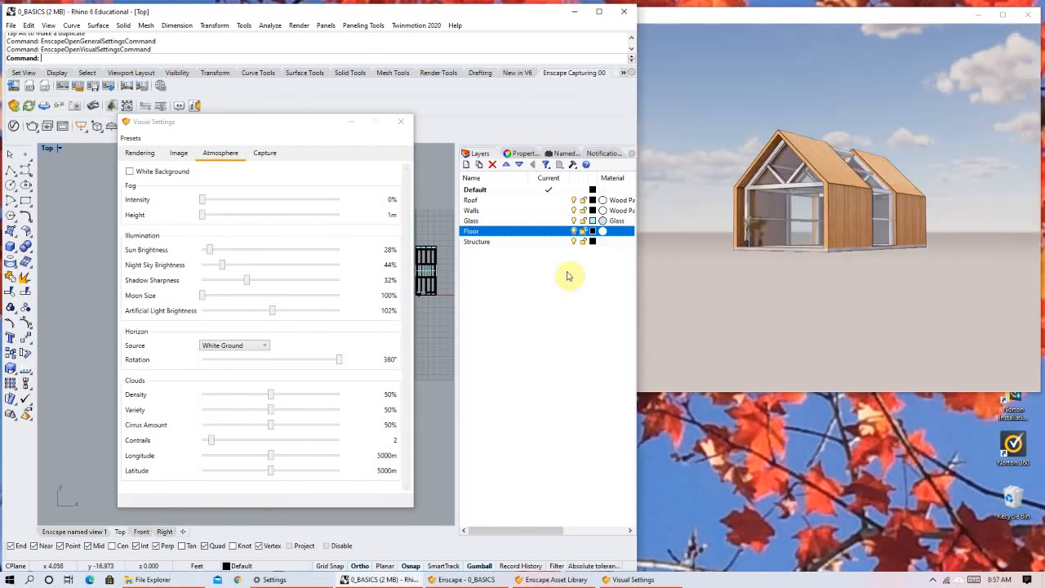
Compare cloud Density at 40% and 67% in the sky above the house, and set it to 32%.
left_click(256, 397)
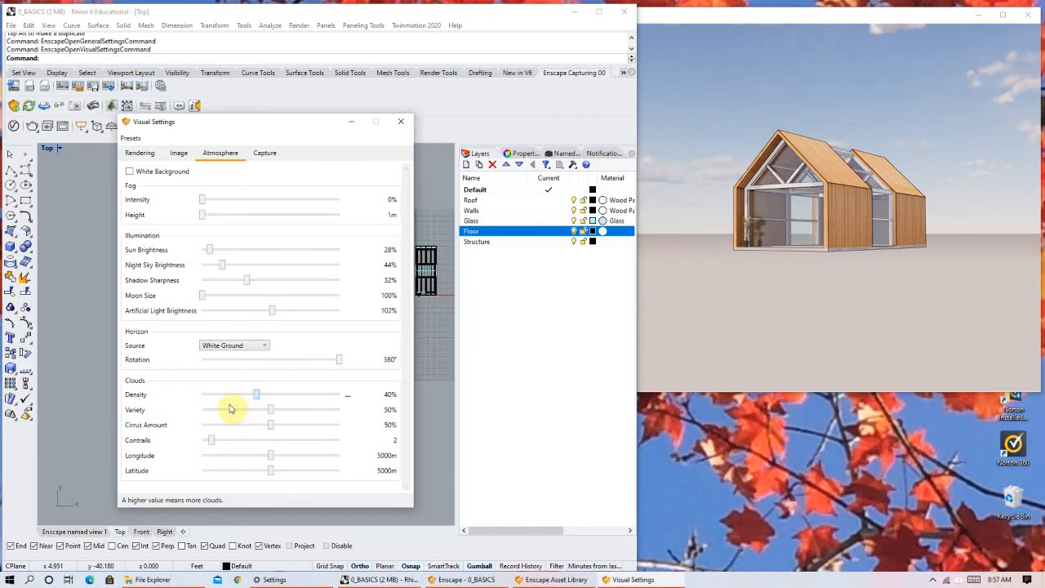
left_click(231, 400)
left_click_drag(231, 401, 295, 401)
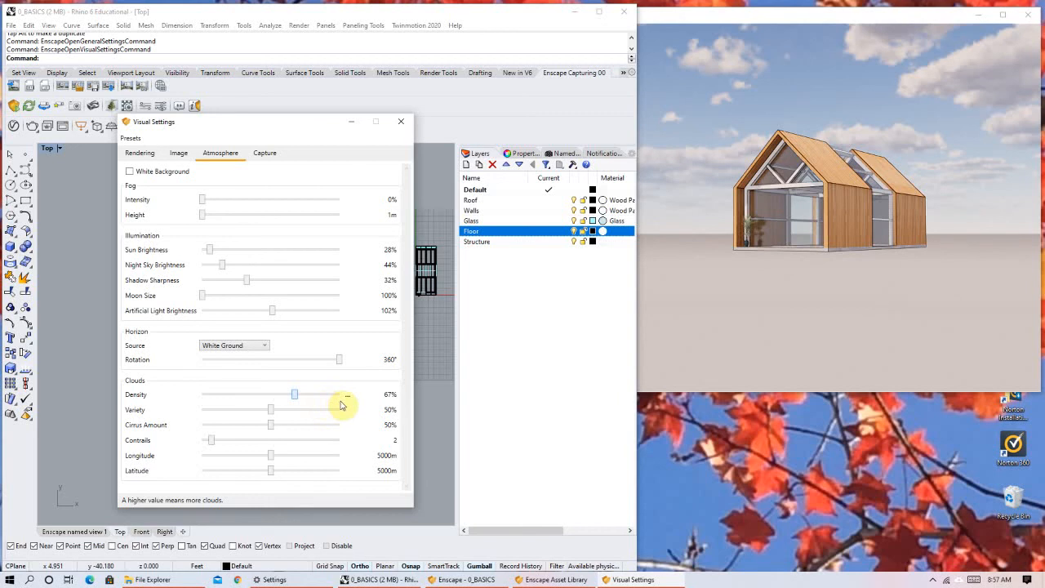
mouse_move(251, 406)
left_mouse_down()
mouse_move(237, 407)
mouse_move(245, 411)
left_mouse_up()
right_click_drag(752, 314, 771, 320)
right_click_drag(815, 167, 815, 173)
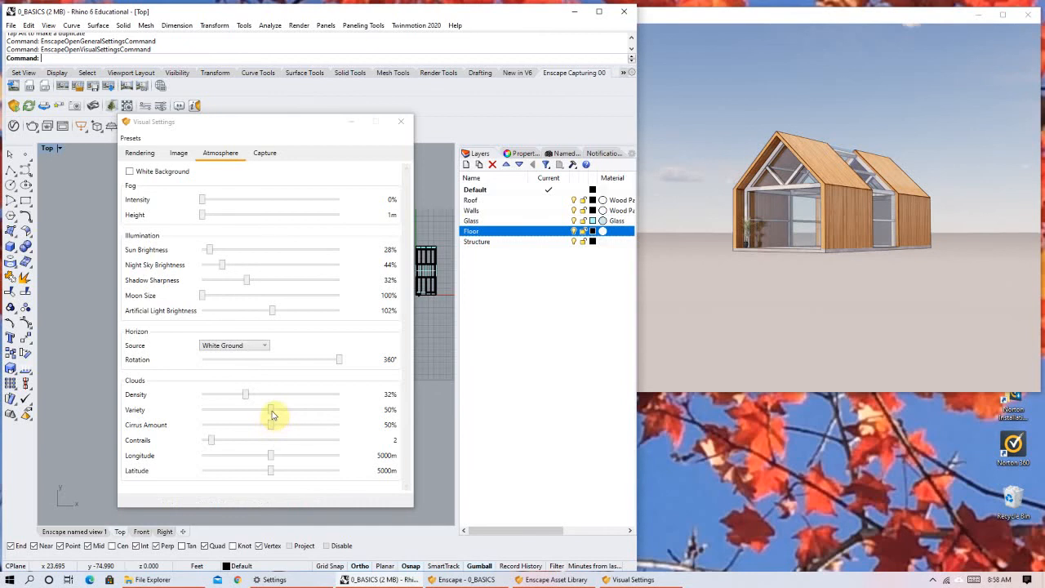
Compare cloud Variety at 75%, 100% and 22%, and set it to 17%.
left_click_drag(276, 414, 306, 411)
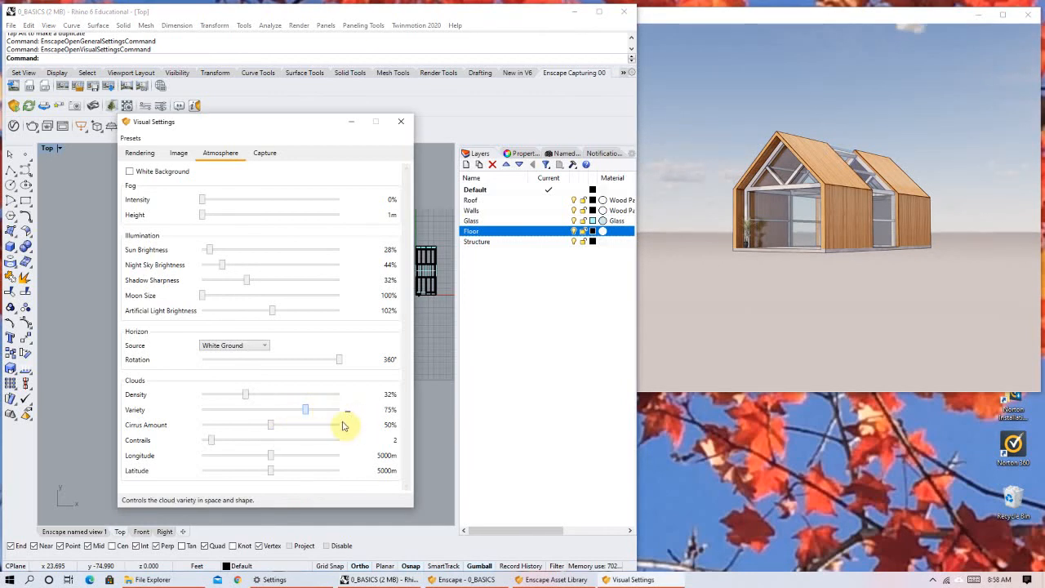
left_click(328, 414)
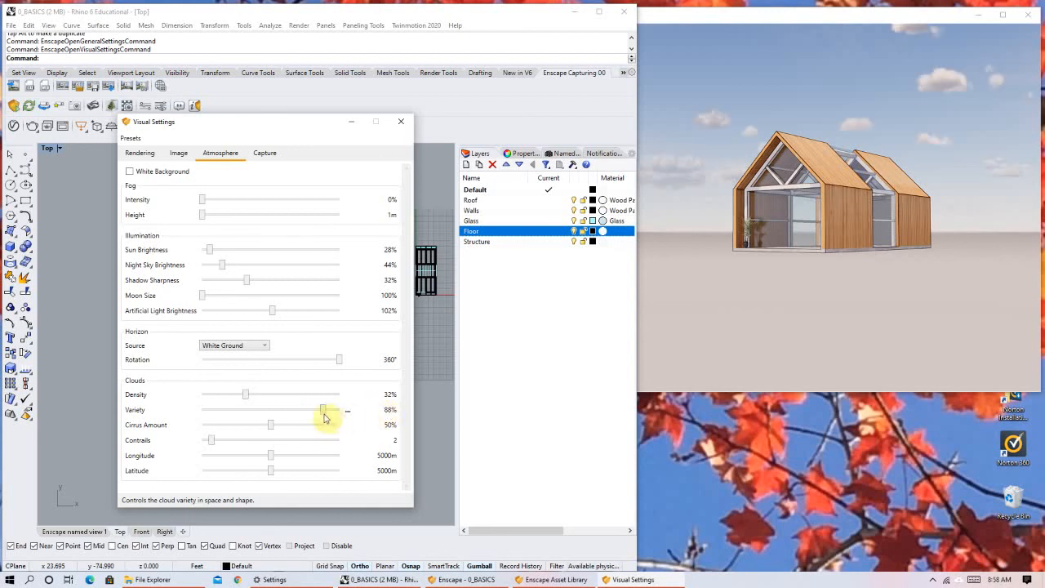
left_click(269, 418)
left_click(234, 417)
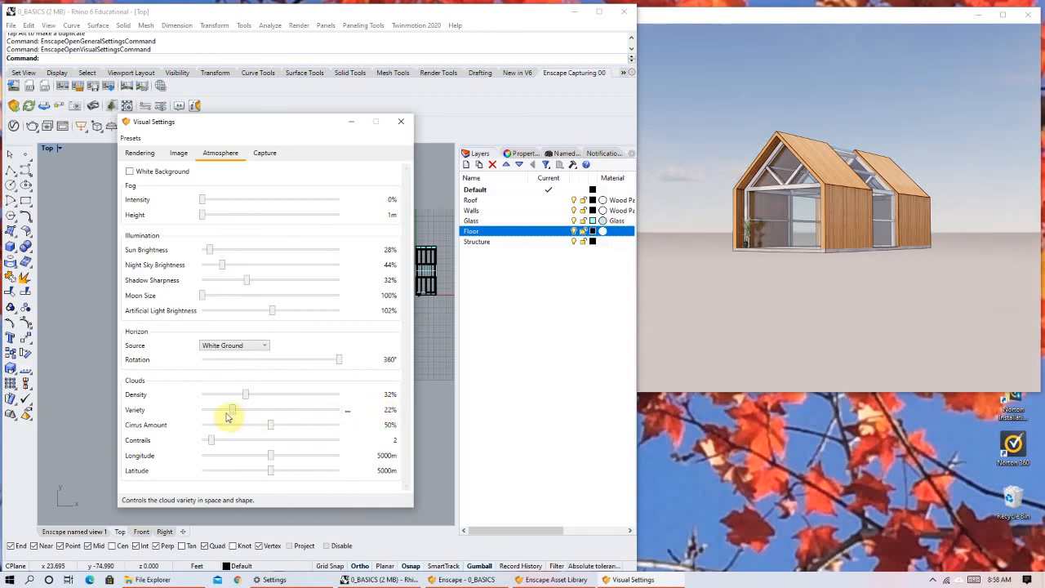
left_click(228, 417)
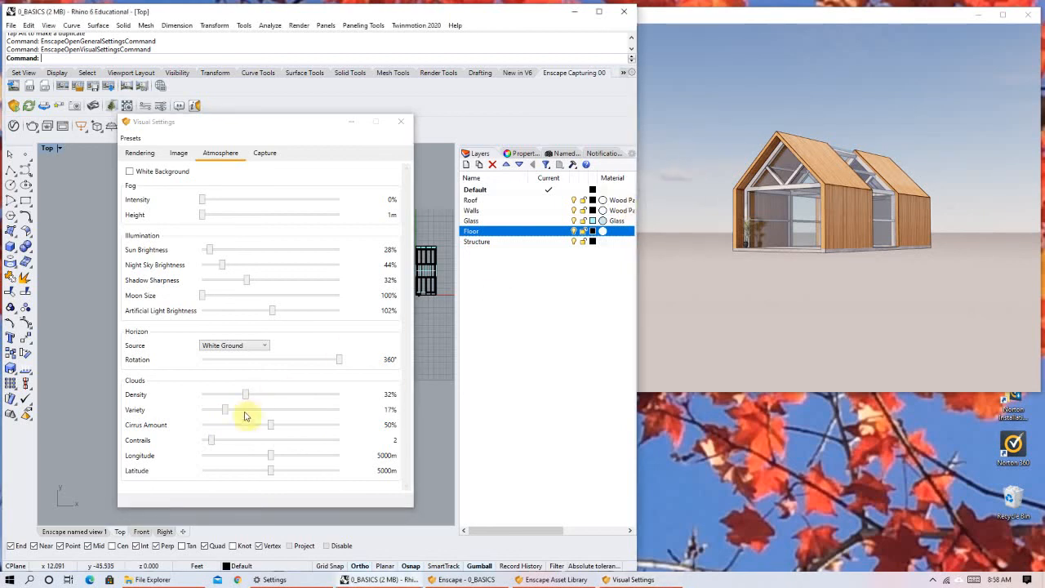
Compare Cirrus Amount at 90% and 98% in the sky around the house, and set it to 33%.
left_click_drag(271, 426, 327, 424)
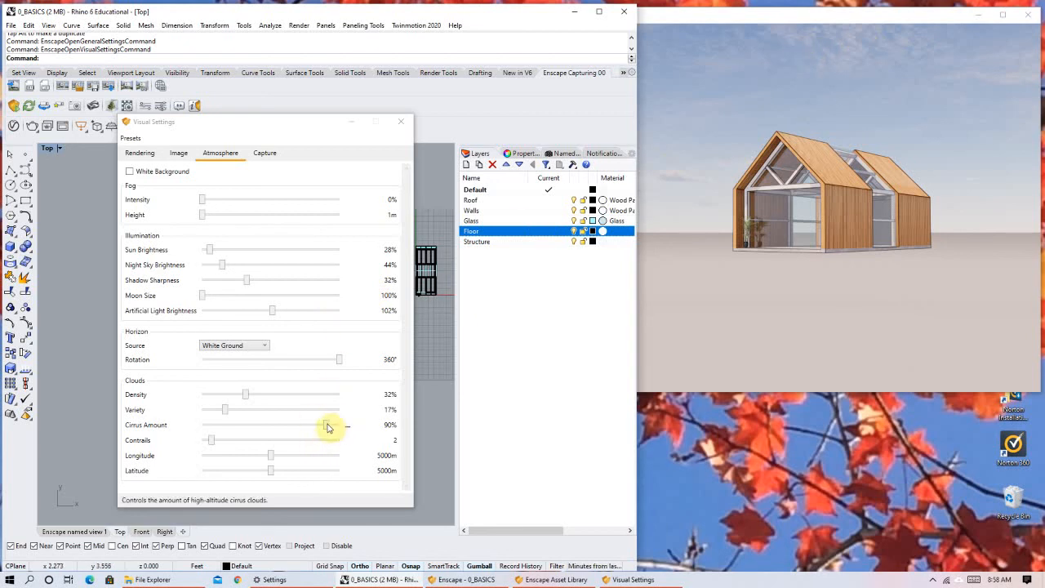
left_click_drag(332, 425, 341, 426)
right_click_drag(825, 269, 951, 255)
right_click_drag(849, 170, 844, 223)
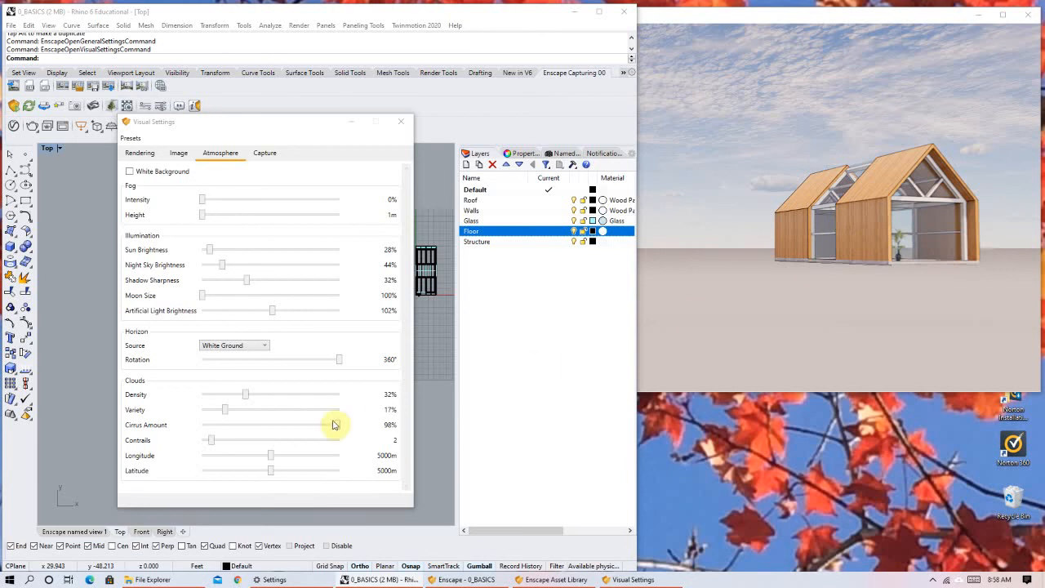
left_click_drag(322, 432, 250, 430)
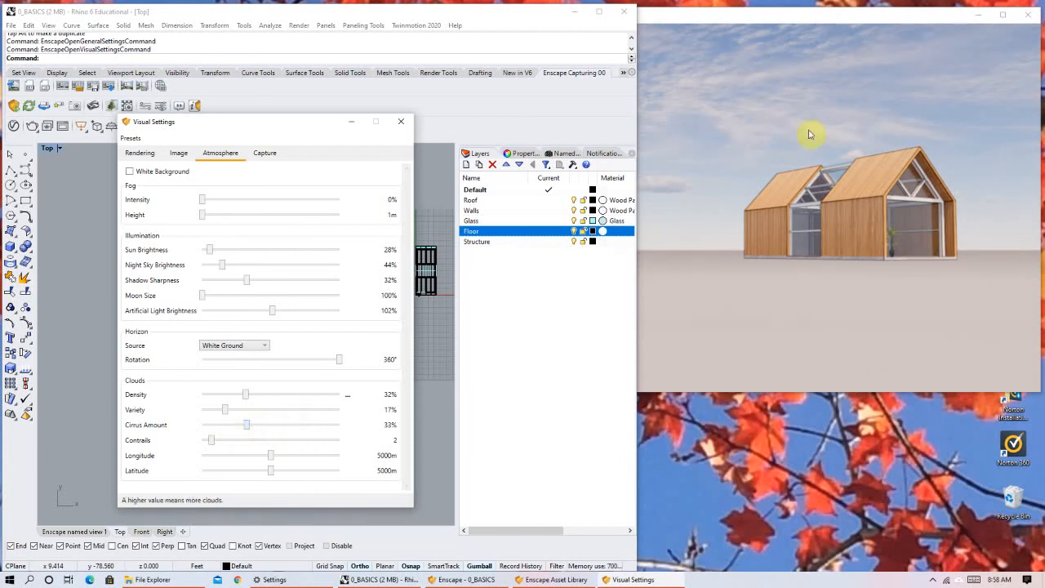
left_click(884, 112)
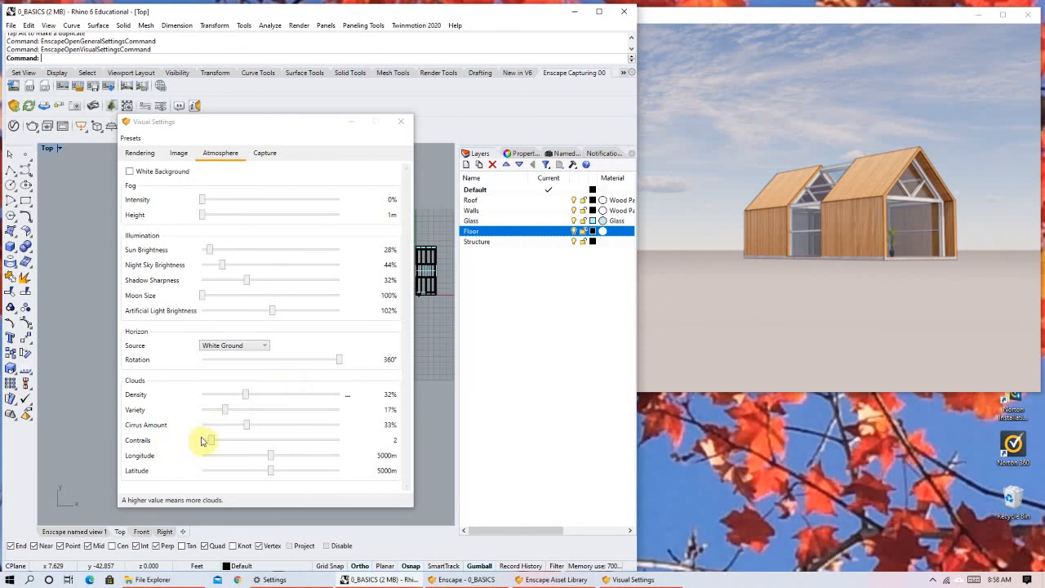
Compare cloud Contrails at 6, 19 and 30 in the sky above the house, and set it to 4.
mouse_move(238, 445)
left_mouse_down()
mouse_move(357, 436)
mouse_move(163, 448)
mouse_move(231, 442)
left_mouse_up()
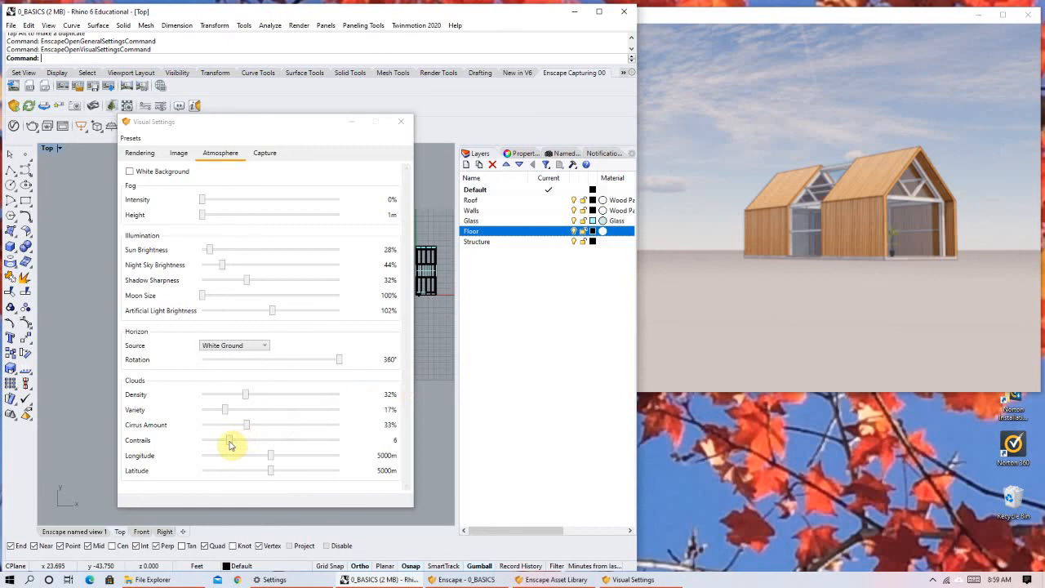
left_click_drag(283, 441, 290, 440)
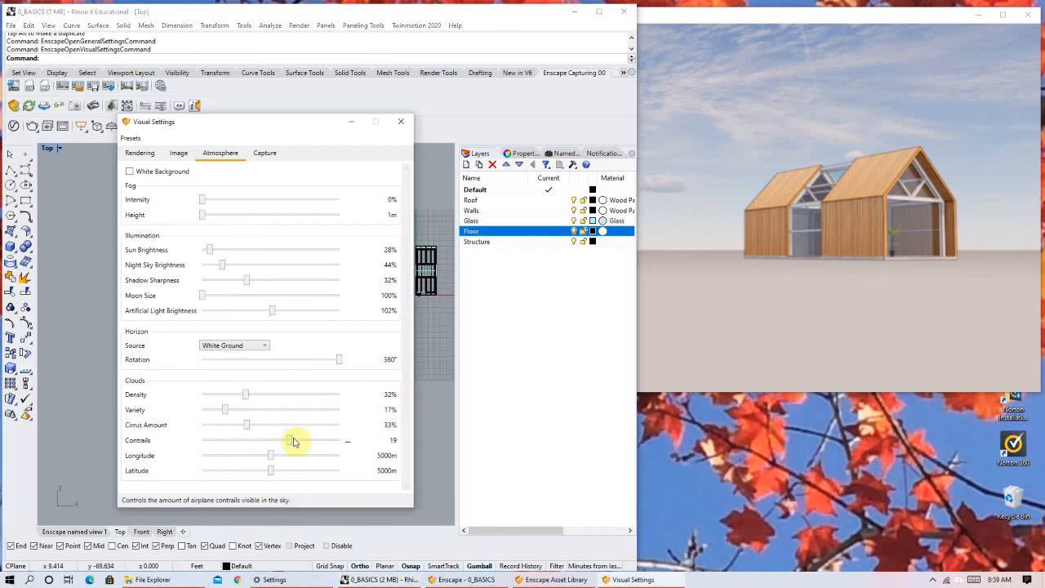
left_click_drag(290, 442, 294, 443)
left_click(339, 444)
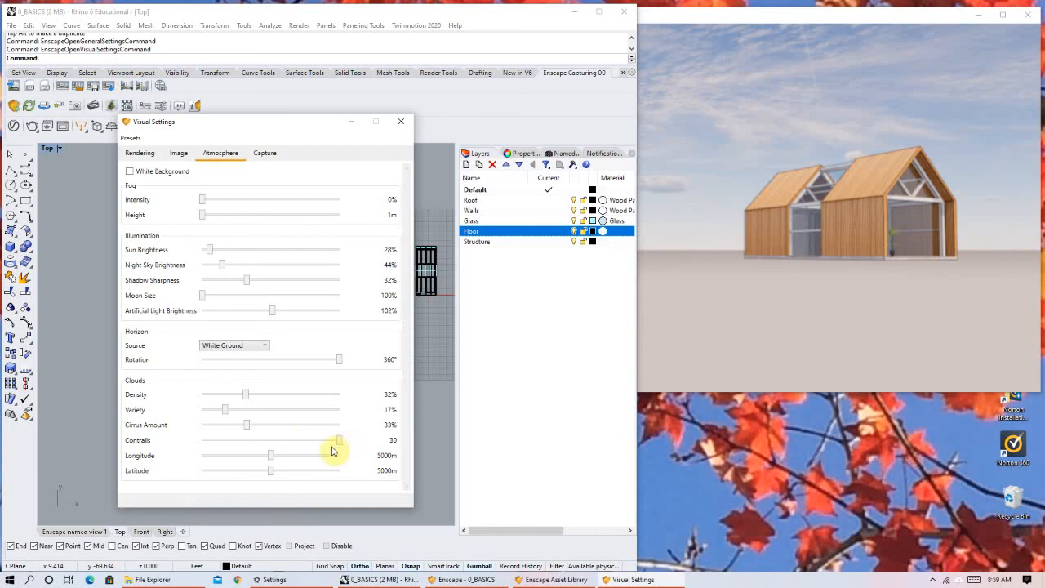
left_click_drag(338, 443, 233, 444)
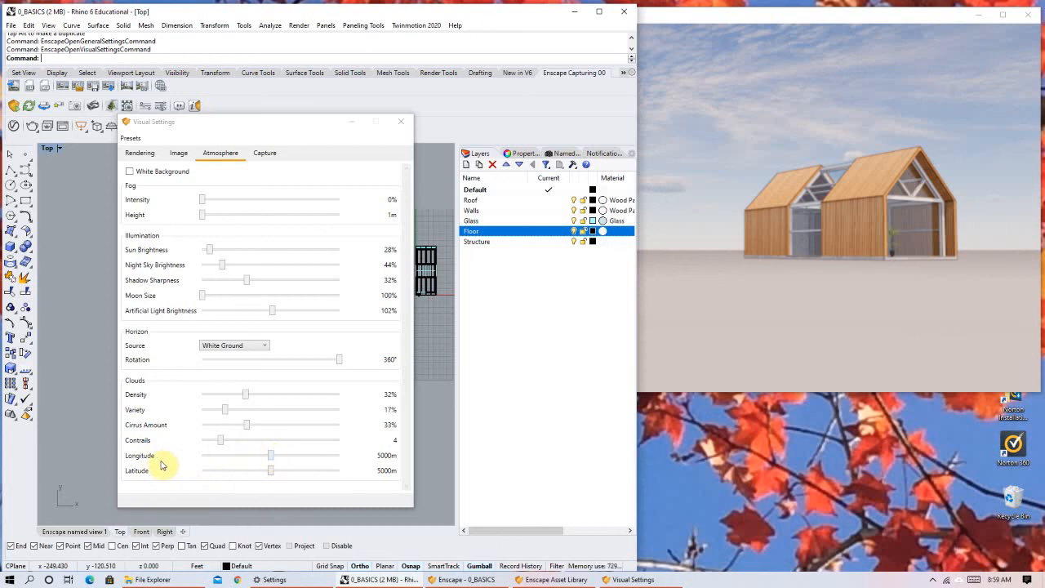
Try several cloud offsets above the house, setting Latitude to 3651 m and lowering Longitude to about 3968 m.
left_click_drag(270, 457, 318, 463)
left_click(296, 463)
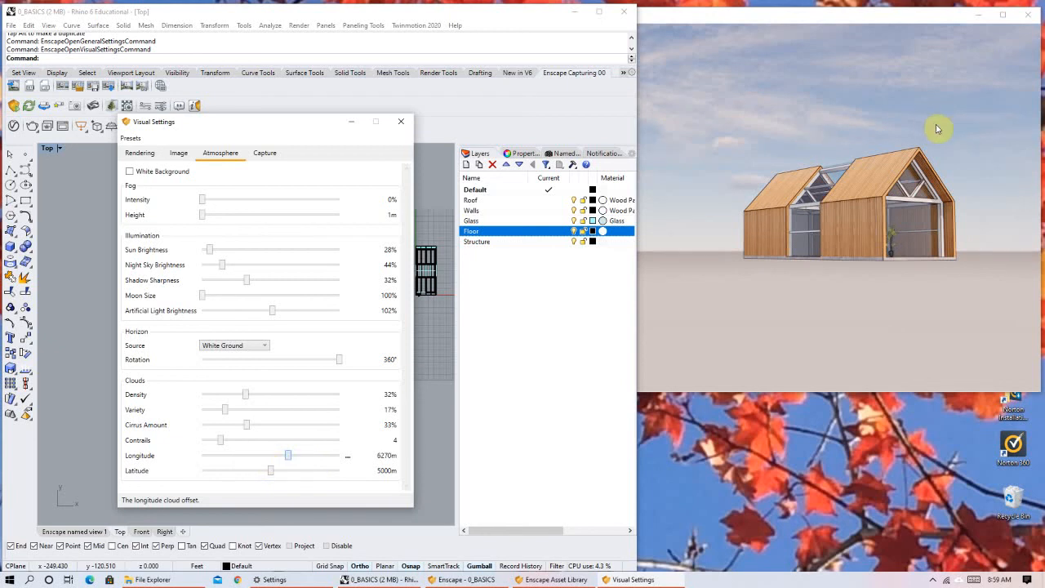
left_click(260, 458)
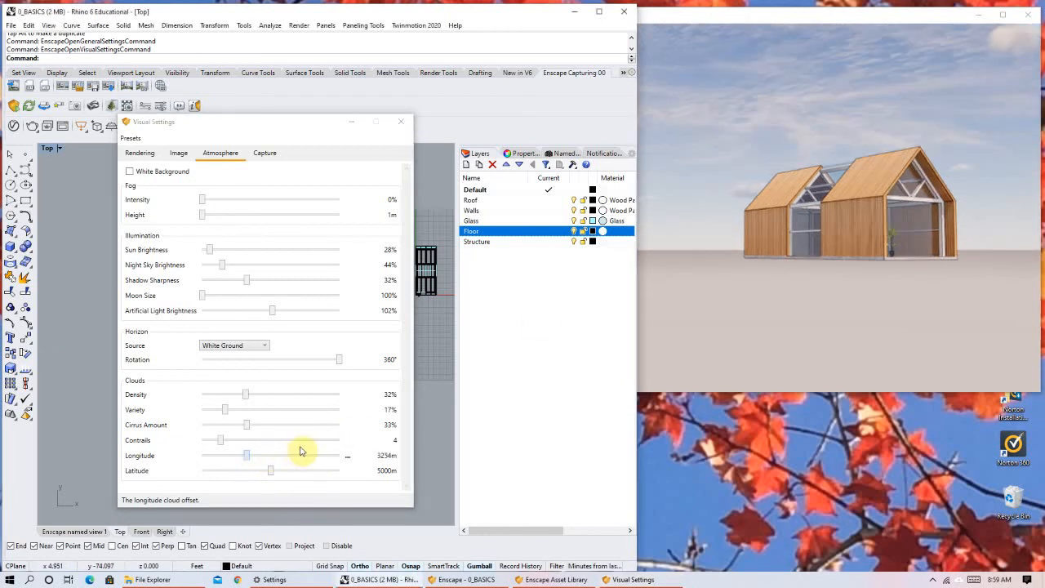
left_click(300, 453)
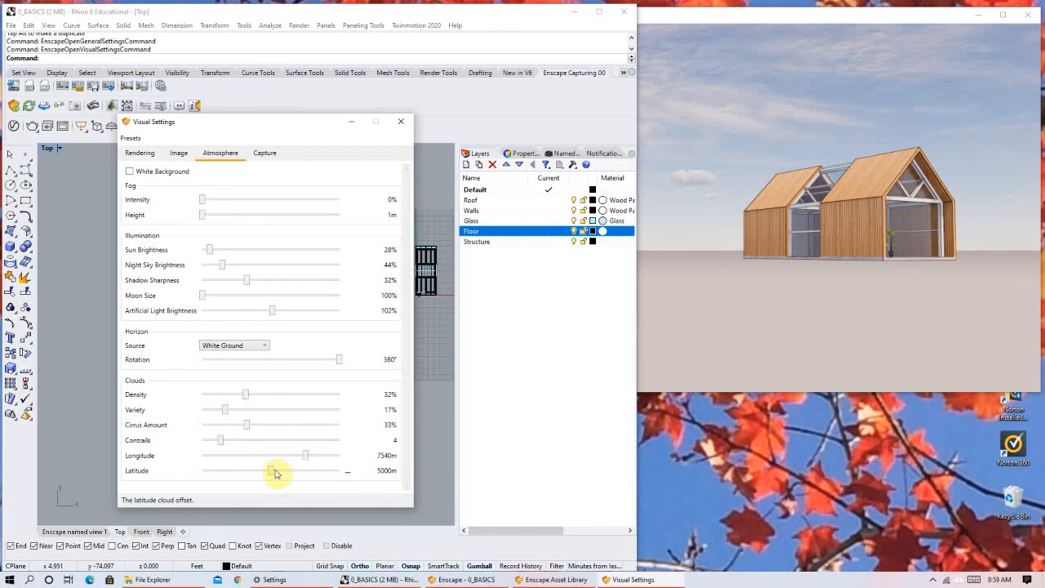
left_click(301, 472)
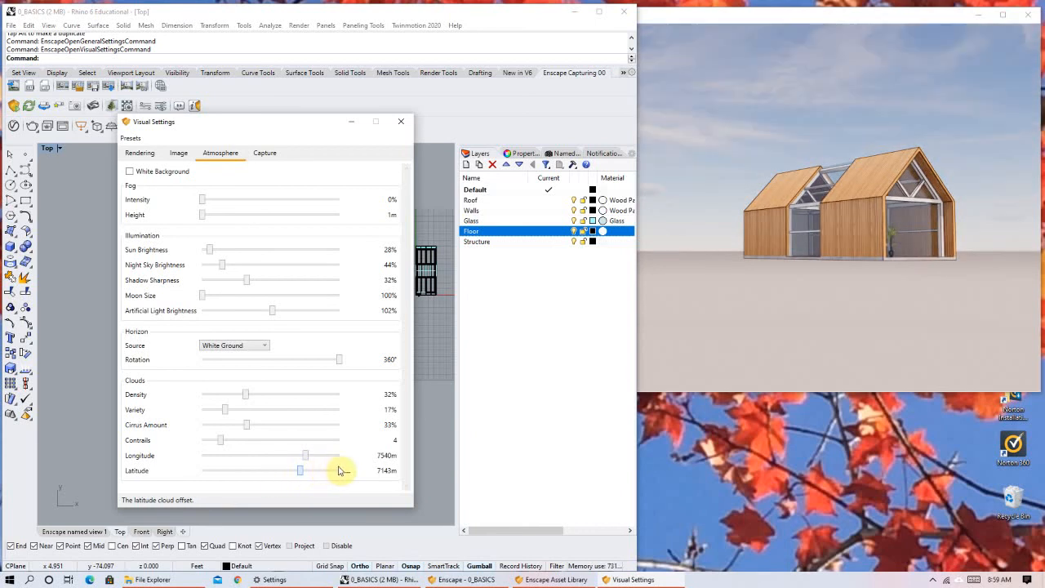
left_click_drag(300, 471, 256, 471)
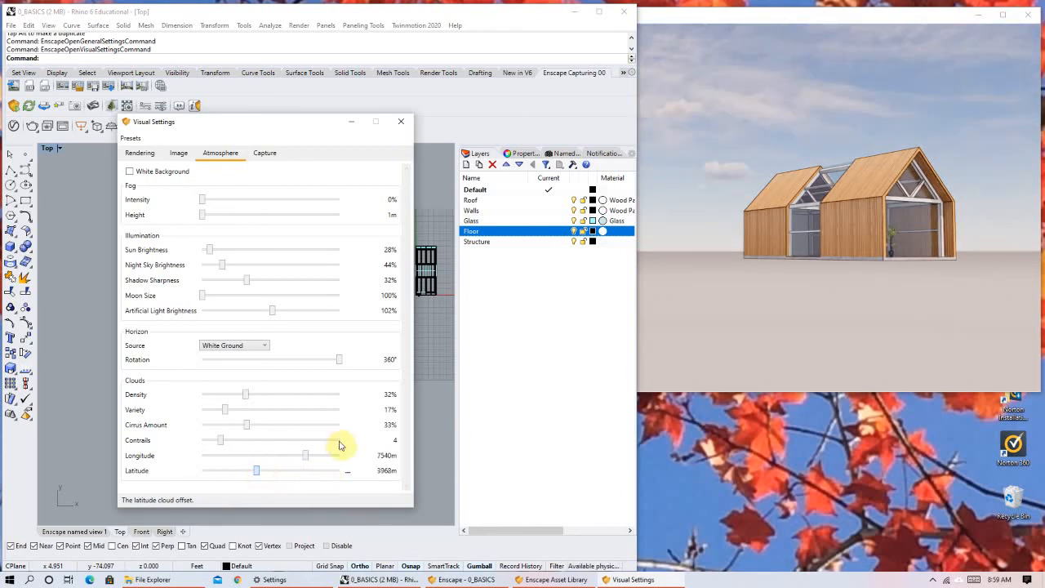
left_click_drag(315, 455, 247, 460)
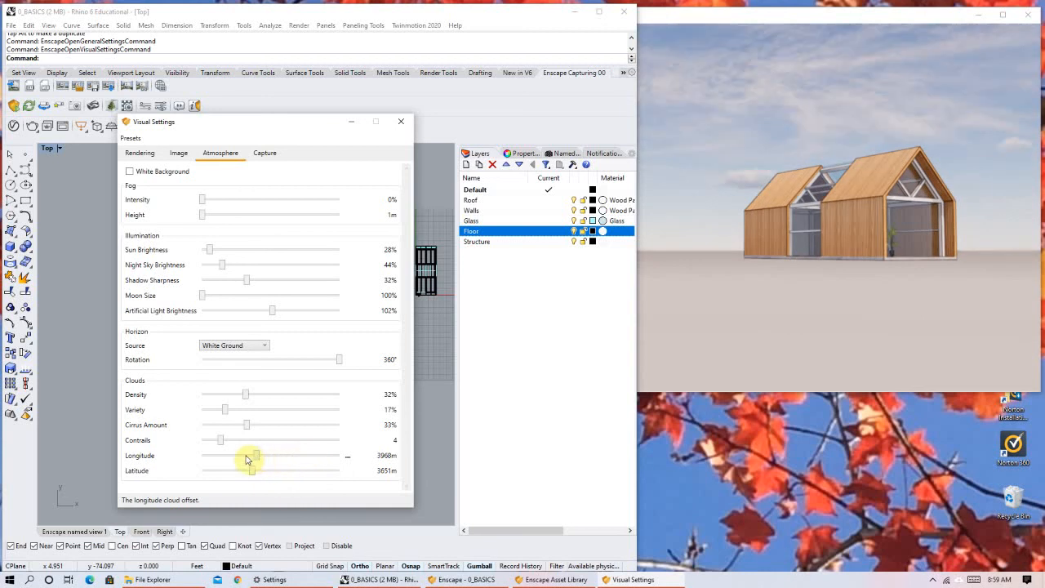
Set the resolution for image and video captures to Ultra HD.
left_click(269, 155)
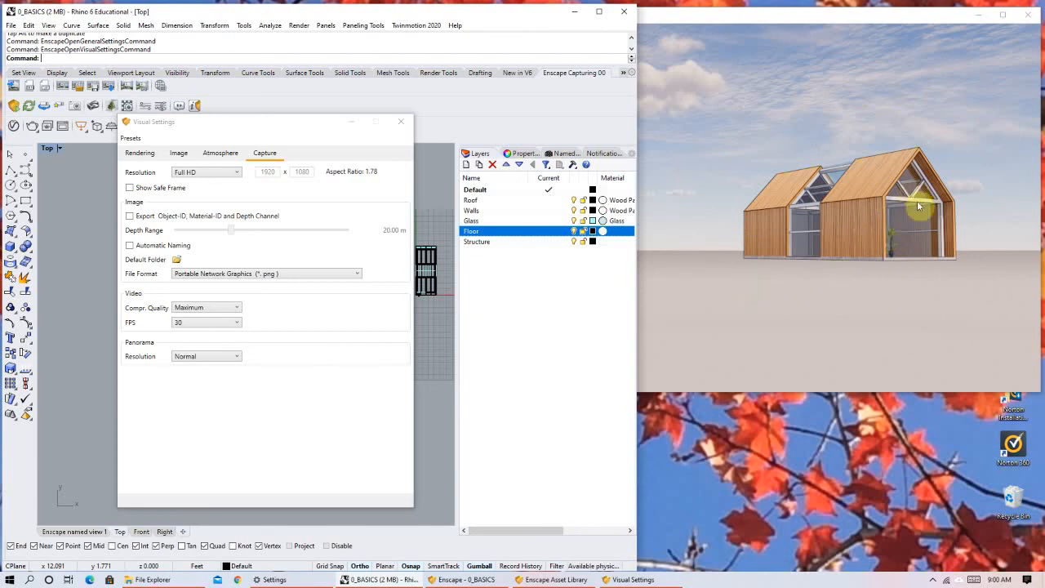
right_click_drag(913, 192, 916, 237)
right_click_drag(972, 196, 854, 195)
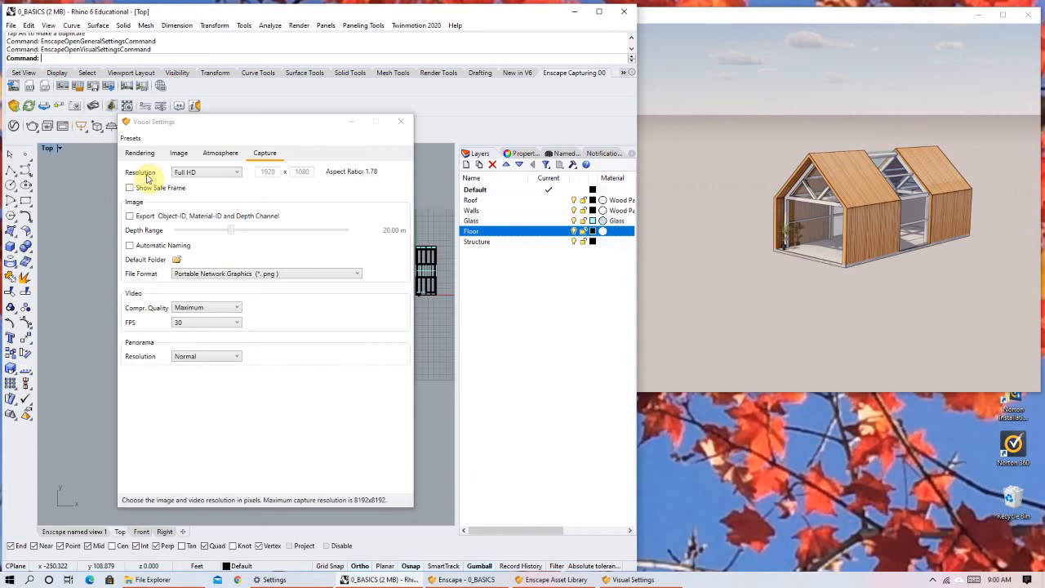
left_click(206, 173)
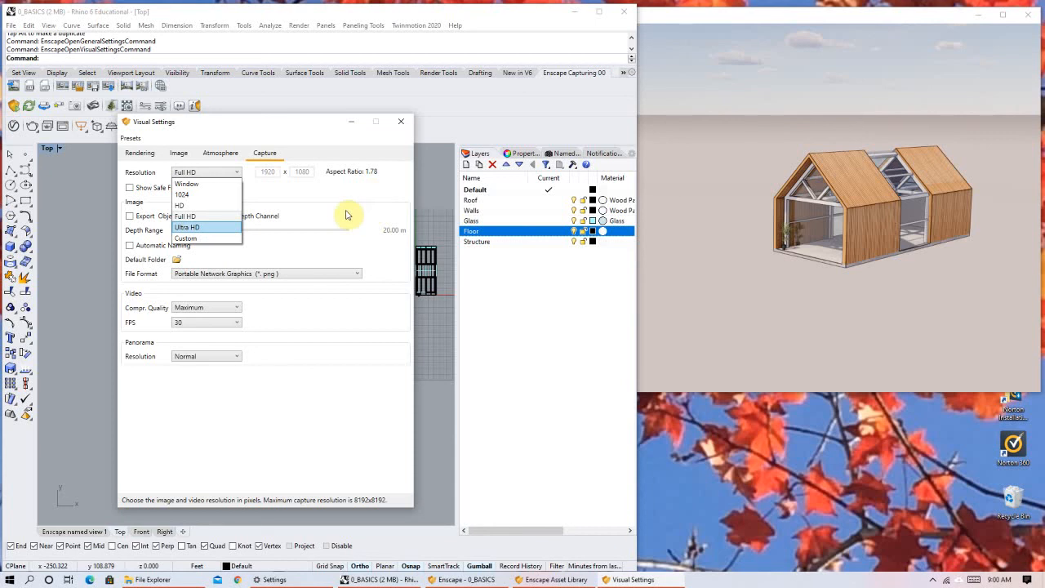
key("Return")
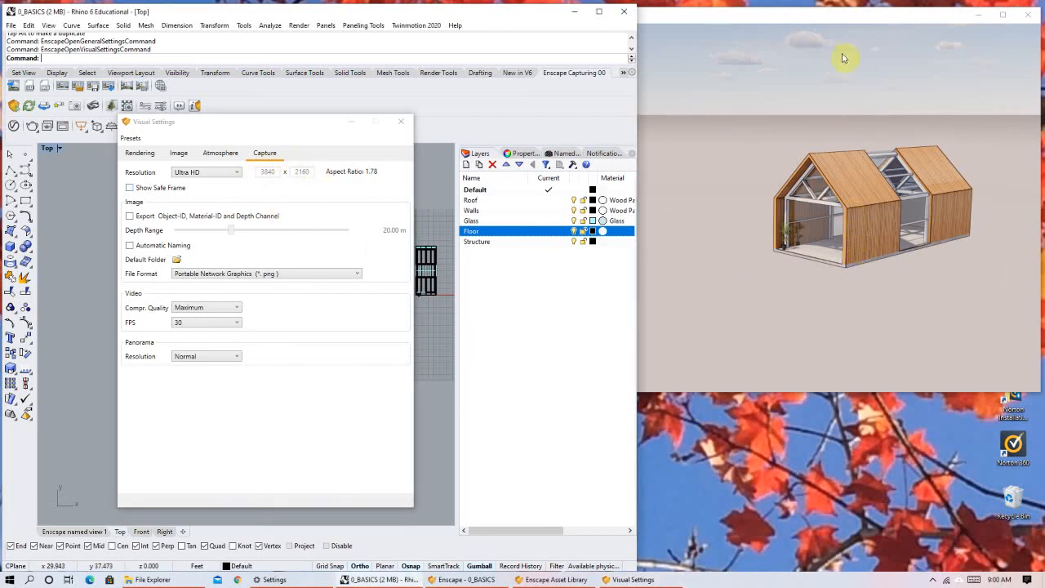
Try the Custom capture resolution with its editable width and height, and return to Ultra HD.
right_click_drag(839, 292, 857, 250)
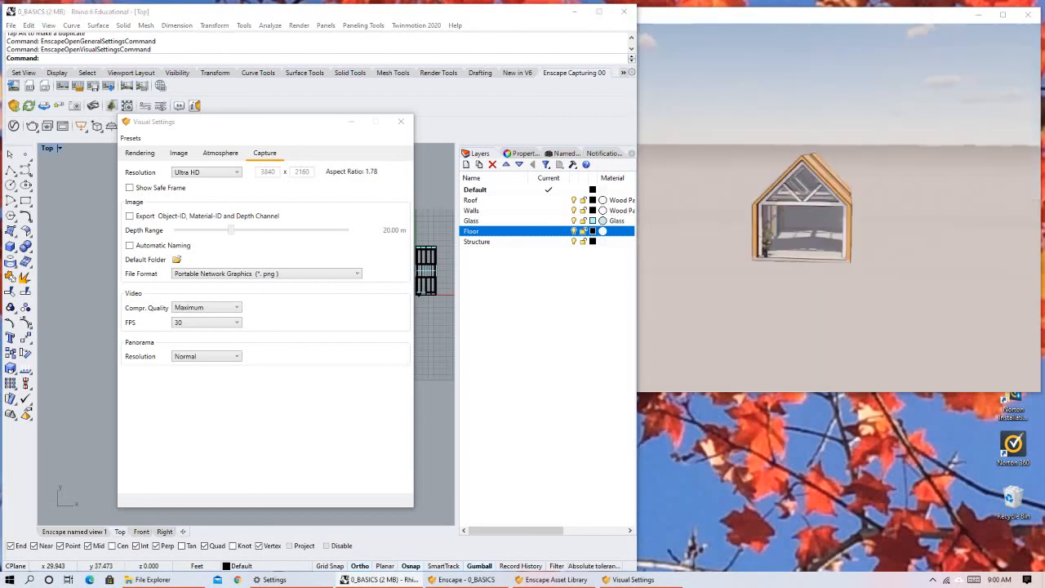
right_click_drag(793, 207, 830, 222)
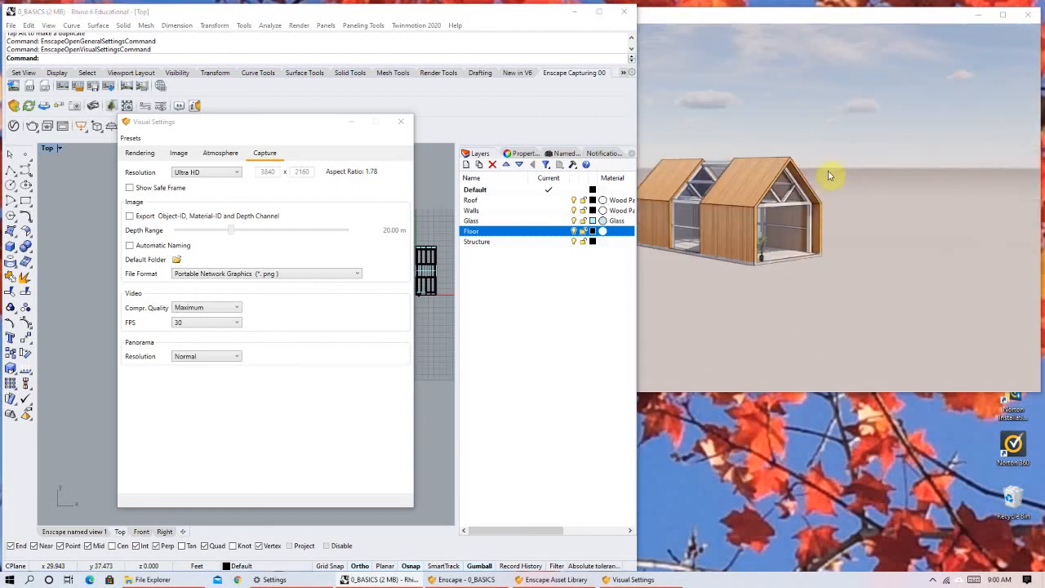
middle_click_drag(828, 171, 857, 190)
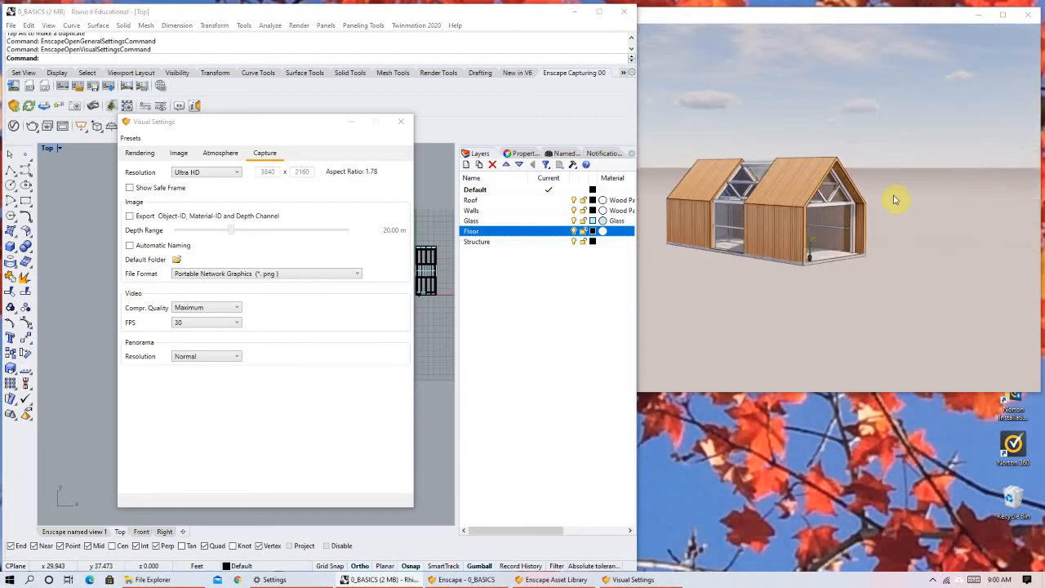
left_click(226, 175)
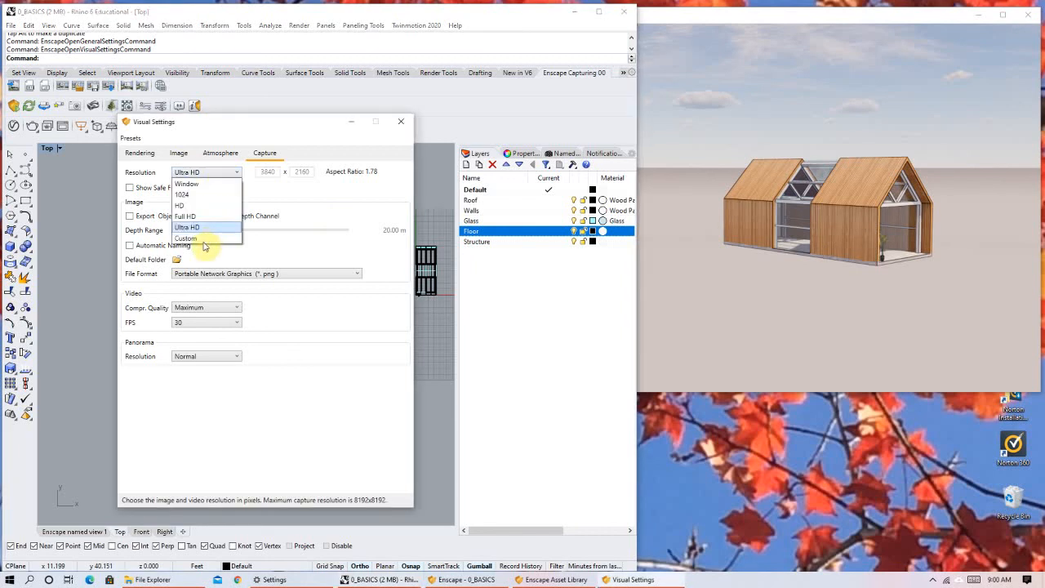
left_click(204, 240)
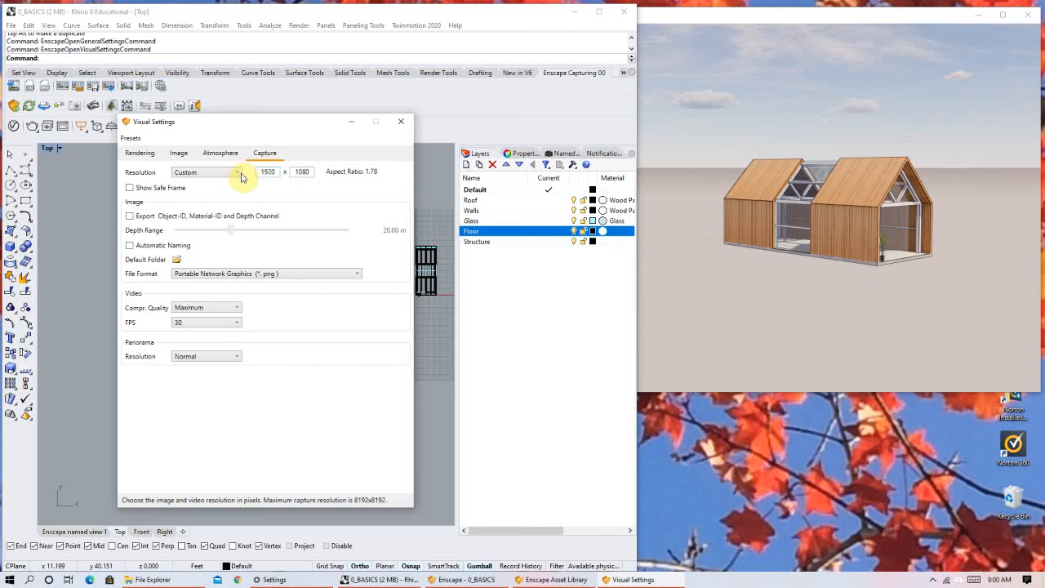
double_click(268, 172)
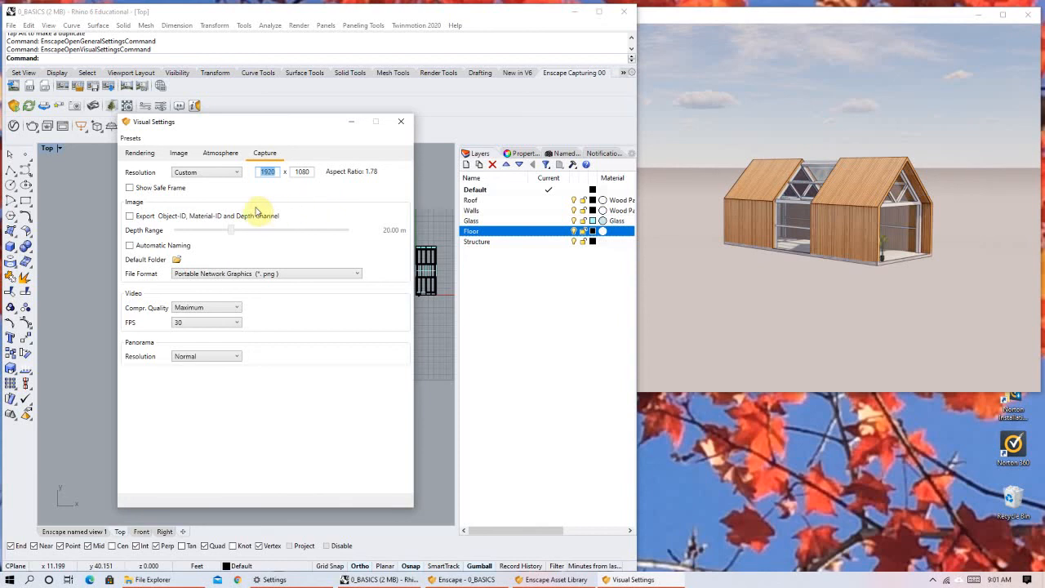
left_click(204, 173)
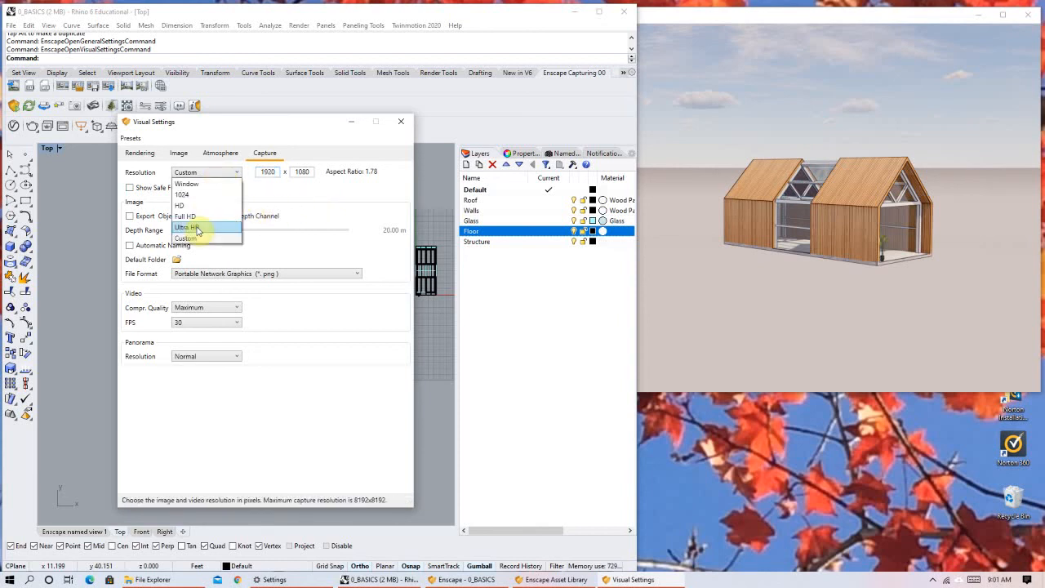
left_click(204, 181)
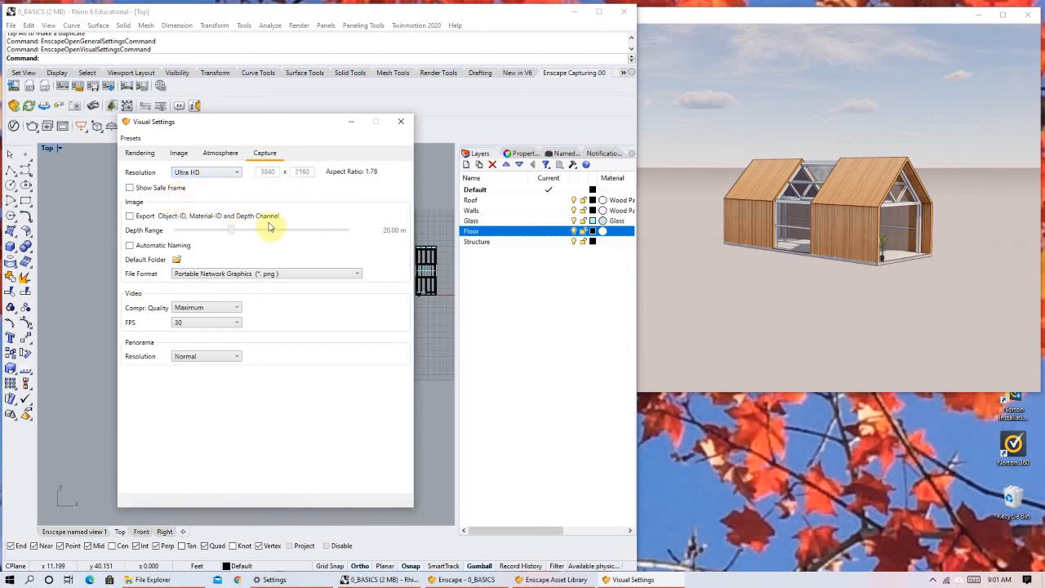
Show the safe frame around the house view to check the capture area, and turn it off.
left_click(130, 188)
left_click(720, 186)
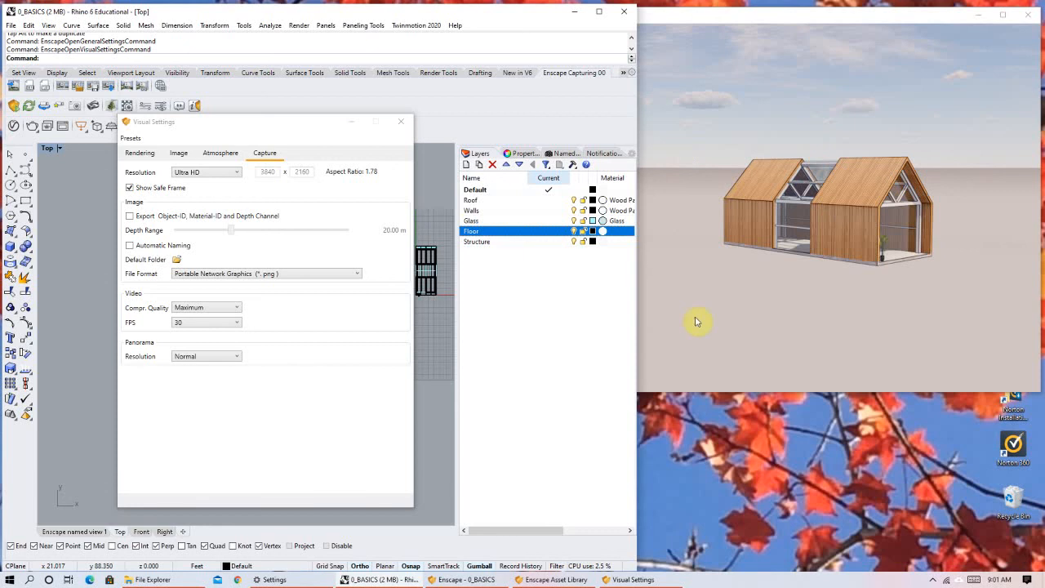
left_click(130, 189)
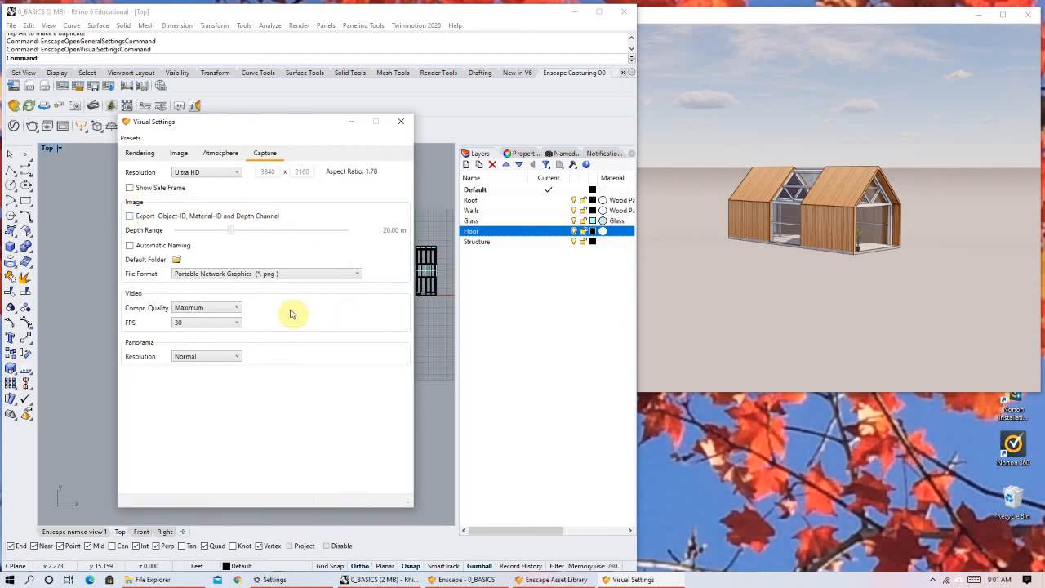
Choose Portable Network Graphics (*.png) as the image file format and enable export of the Object-ID, Material-ID and Depth Channel.
left_click(205, 278)
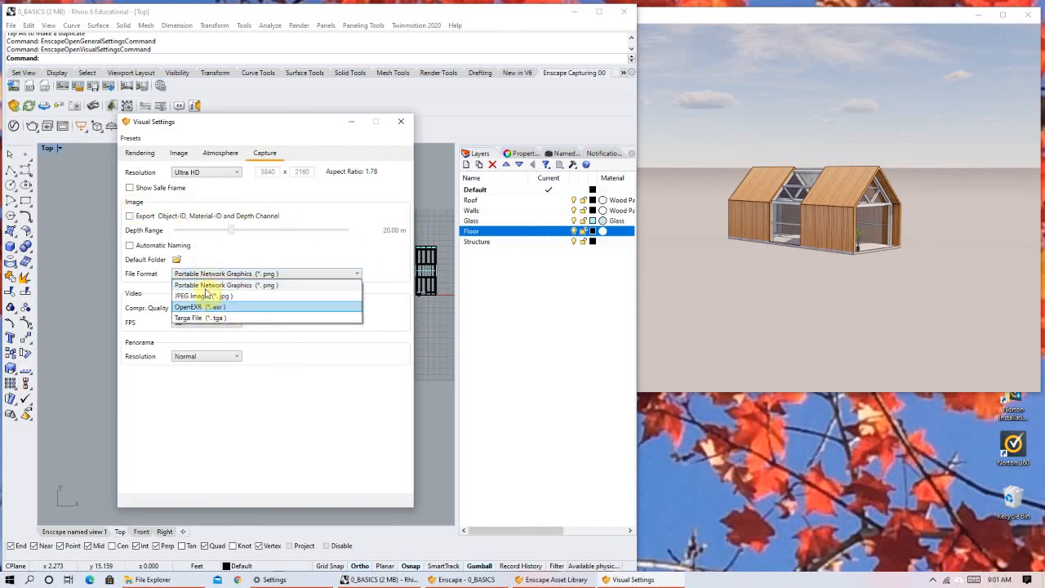
left_click(206, 286)
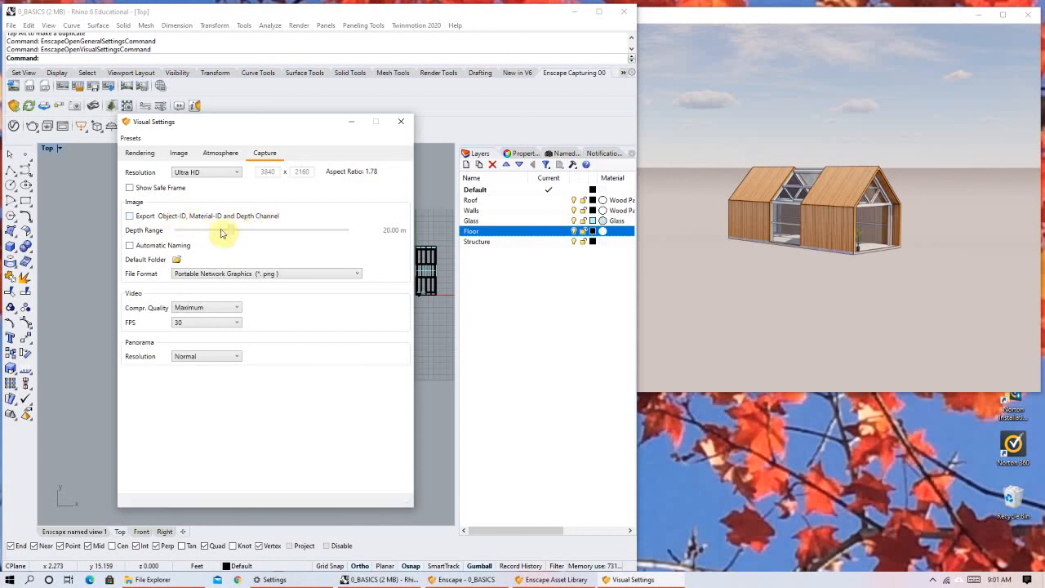
left_click(129, 217)
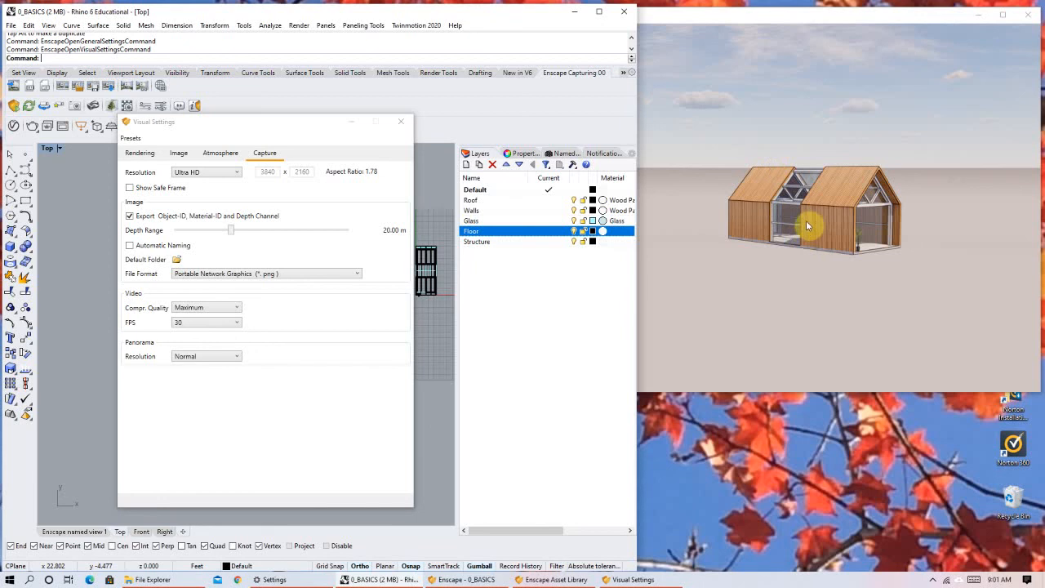
right_click_drag(837, 272, 935, 238)
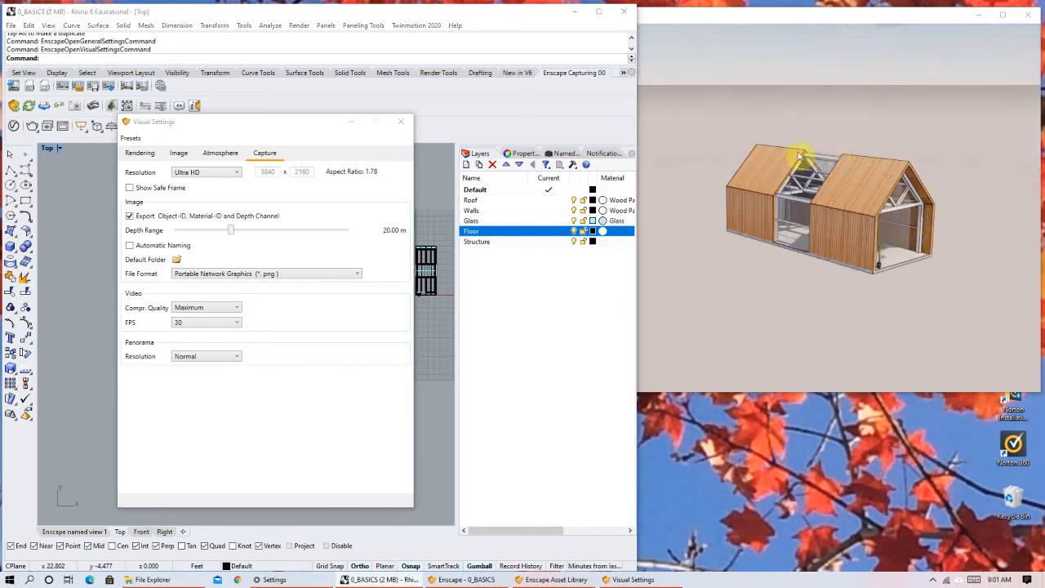
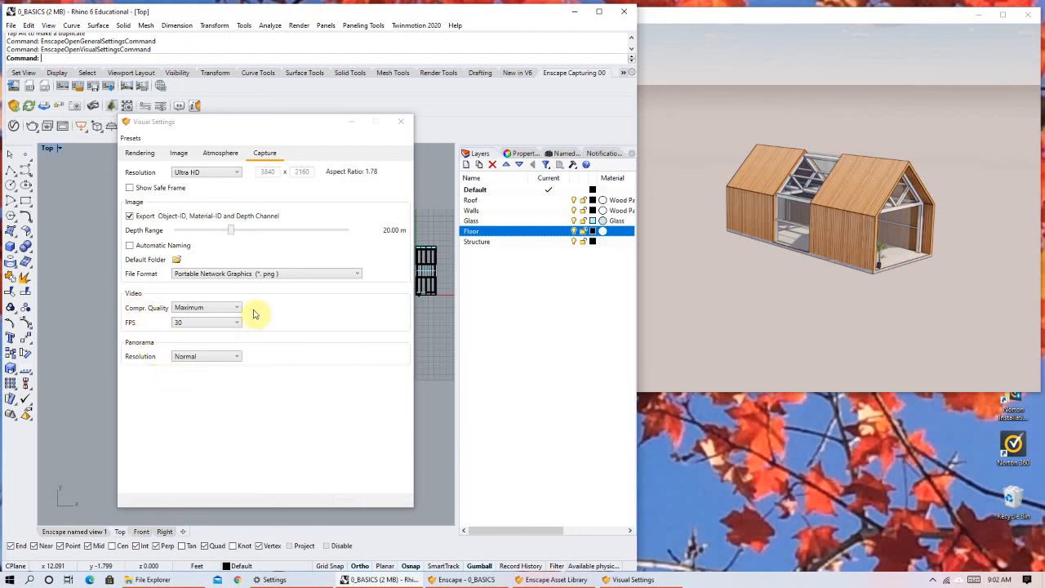
Review the Rendering, Image, Atmosphere and Capture groups of the Visual Settings, and close the window.
left_click(164, 154)
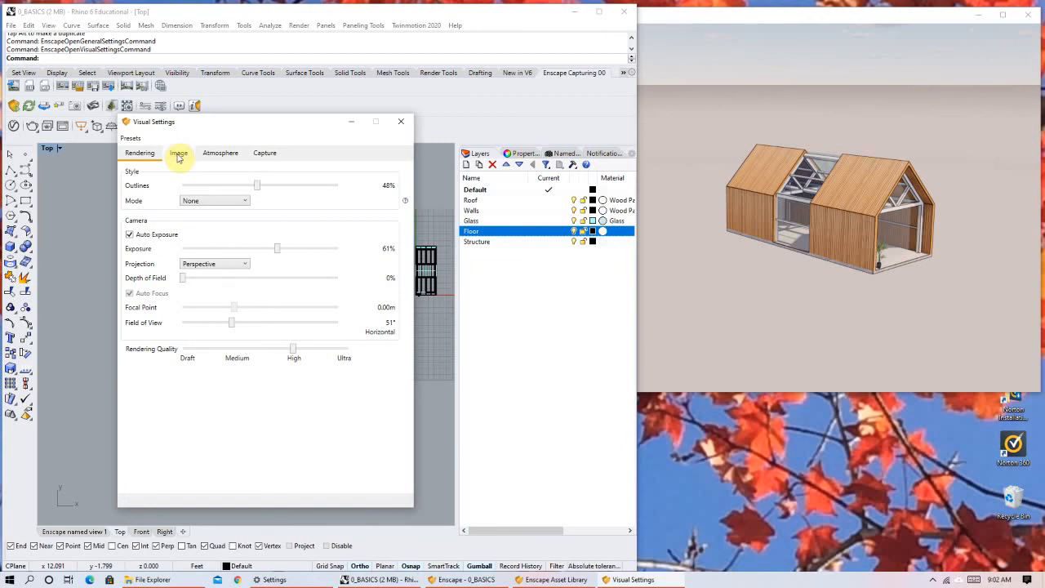
left_click(178, 155)
left_click(217, 154)
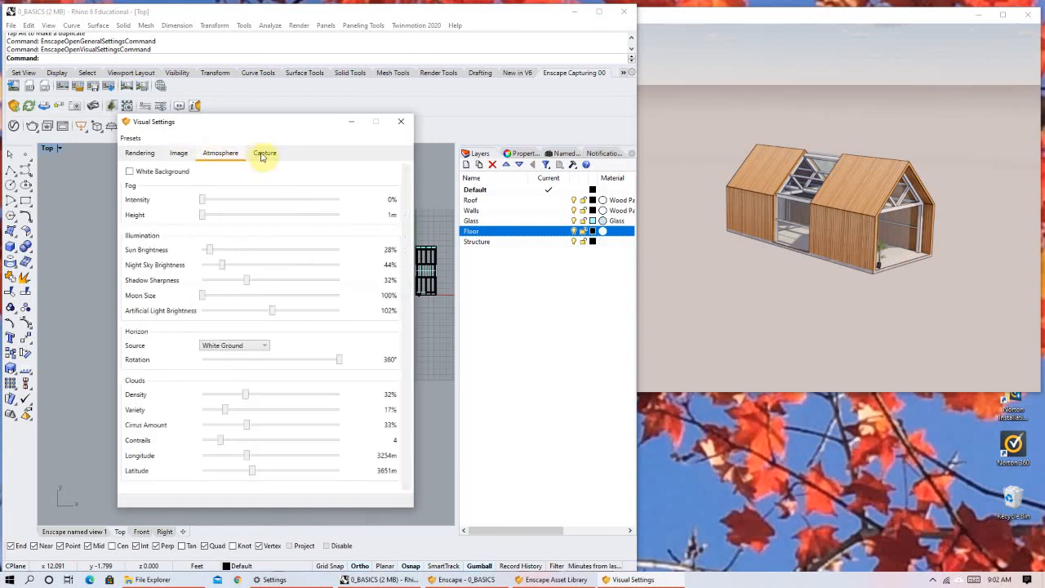
left_click(264, 155)
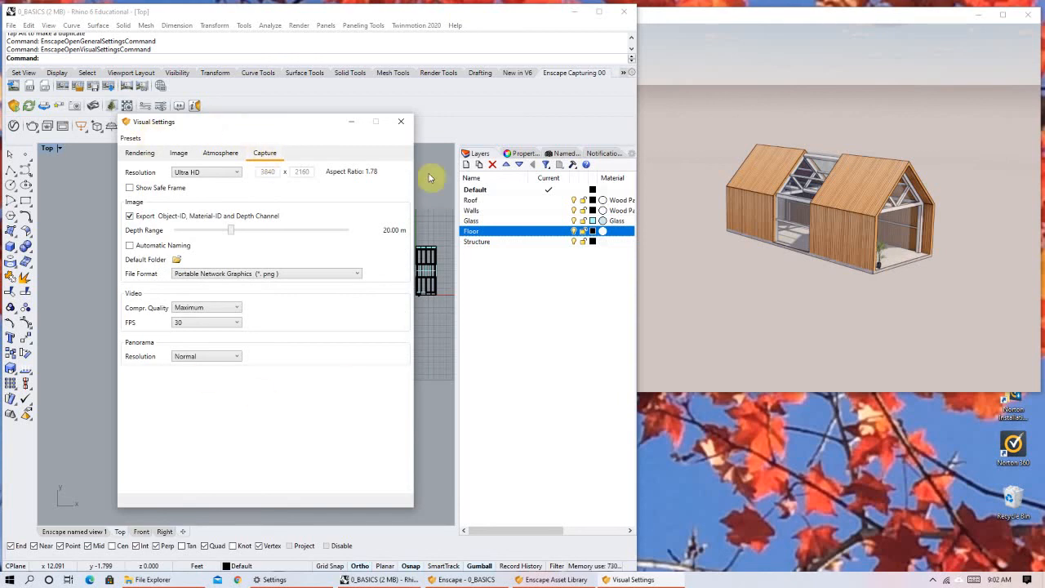
left_click(402, 120)
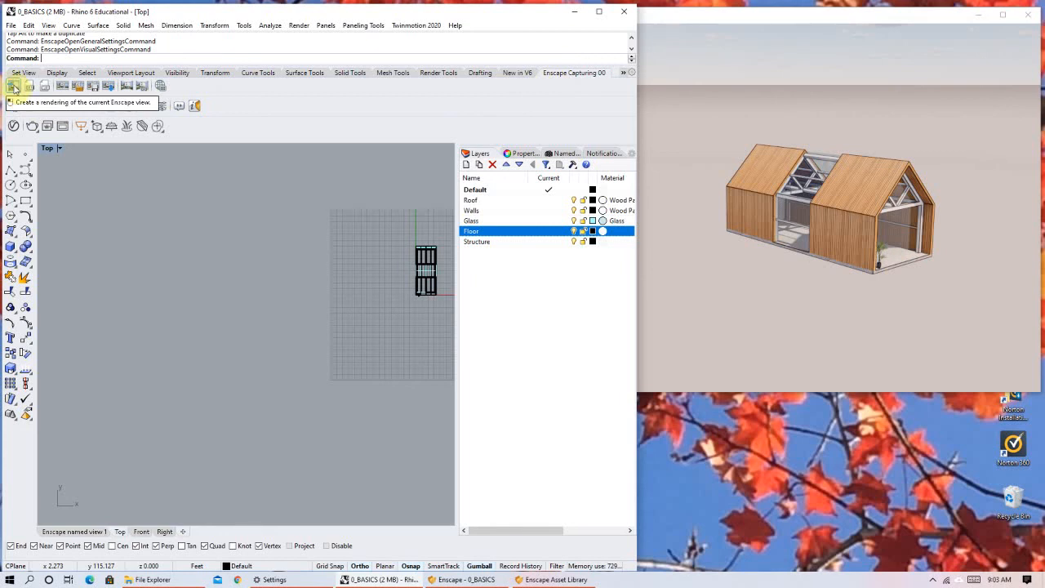
Render the current Enscape view and save it as Portable Network Graphics file Test 1 in the 11_11.03 folder of ARCH 207_DC3_Fall 2020 on the Desktop.
left_click(14, 87)
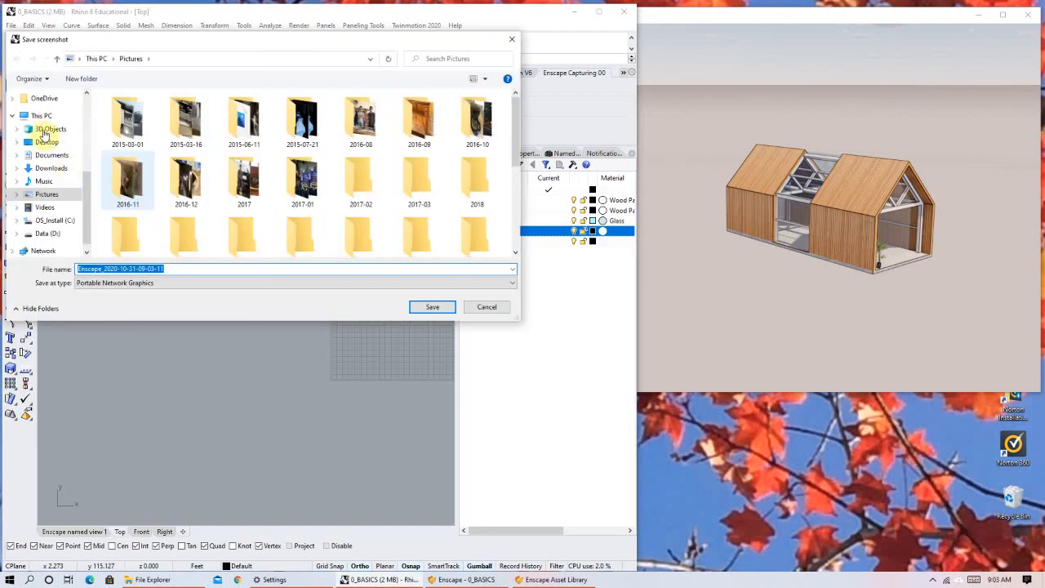
left_click(46, 142)
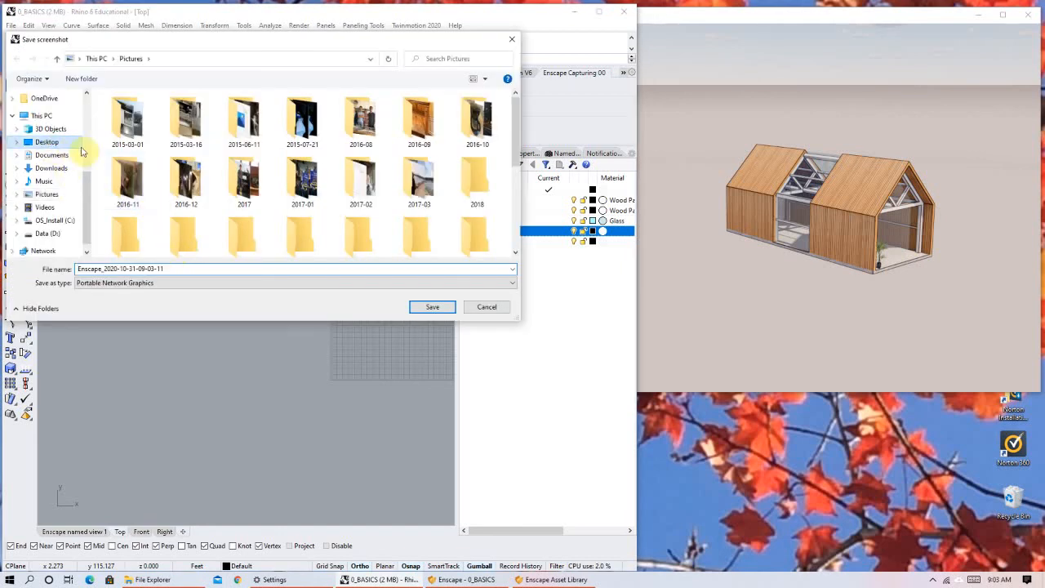
left_click(90, 270)
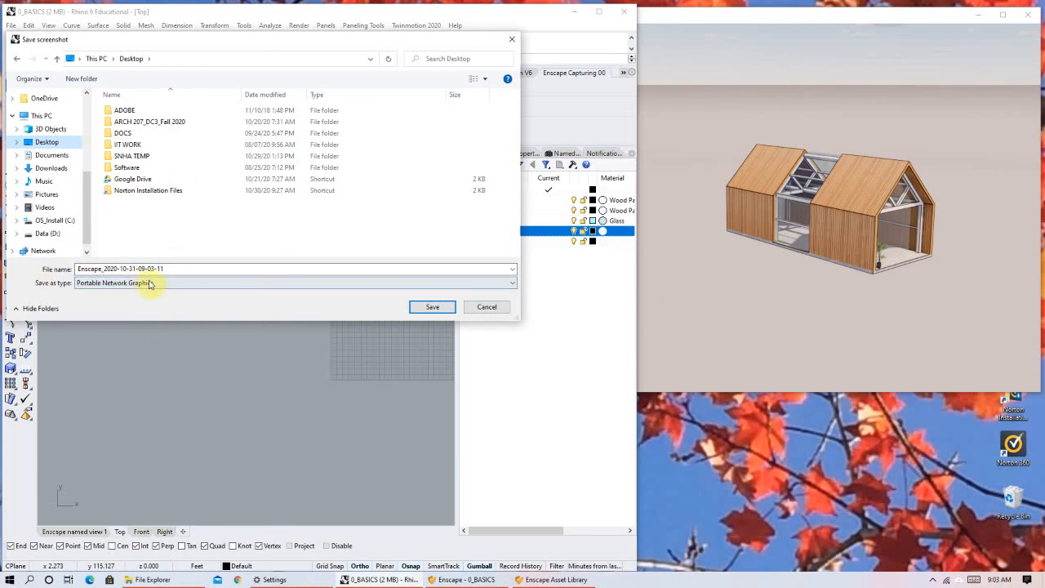
left_click(123, 283)
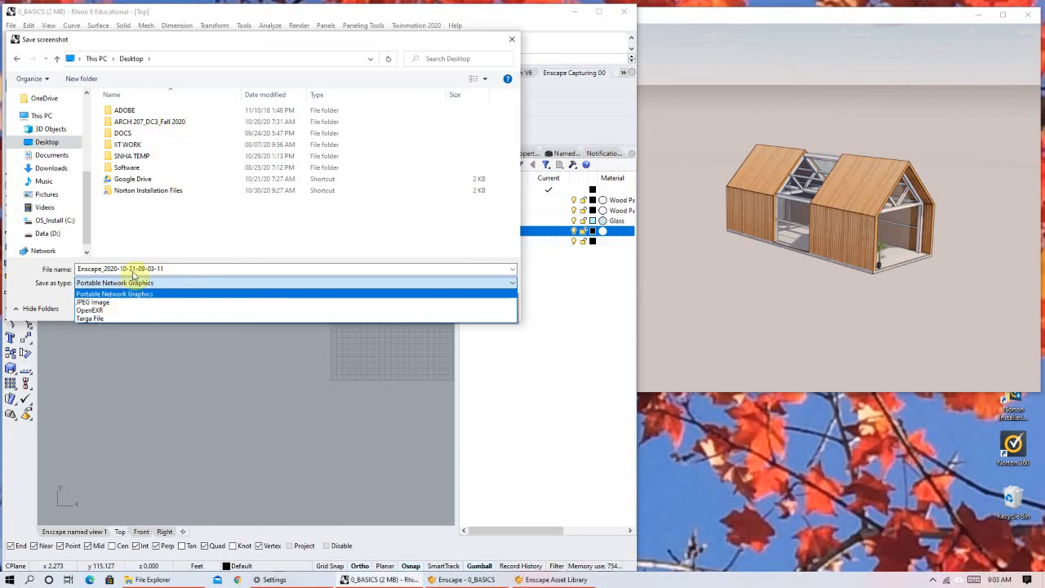
left_click(161, 121)
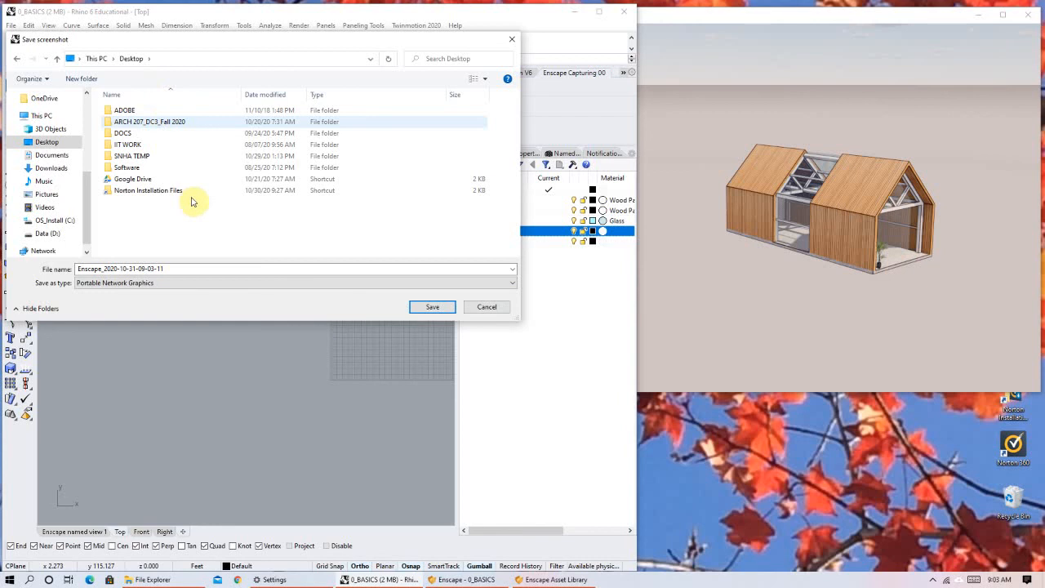
key("Return")
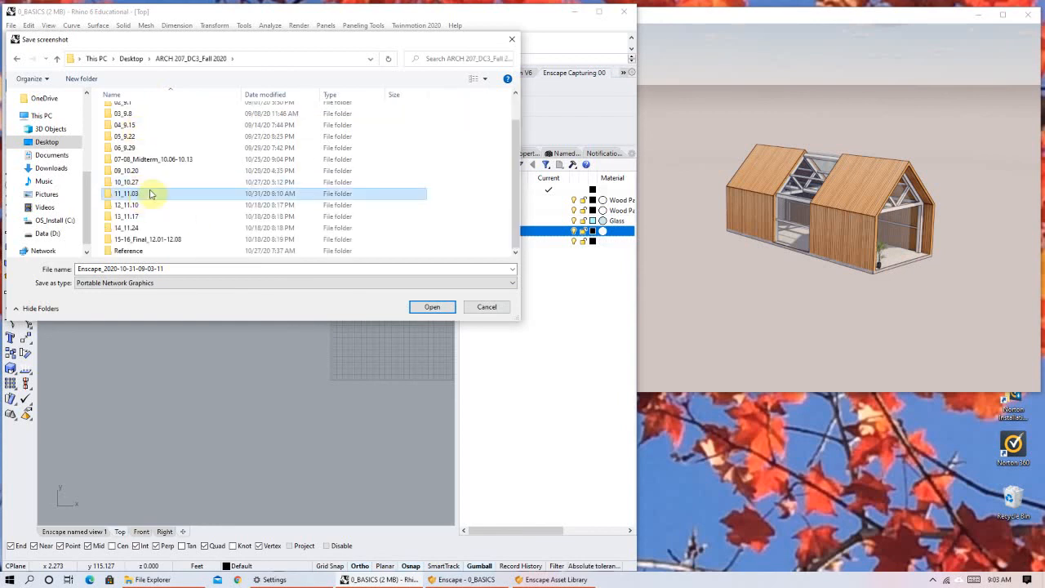
double_click(140, 196)
left_click(178, 270)
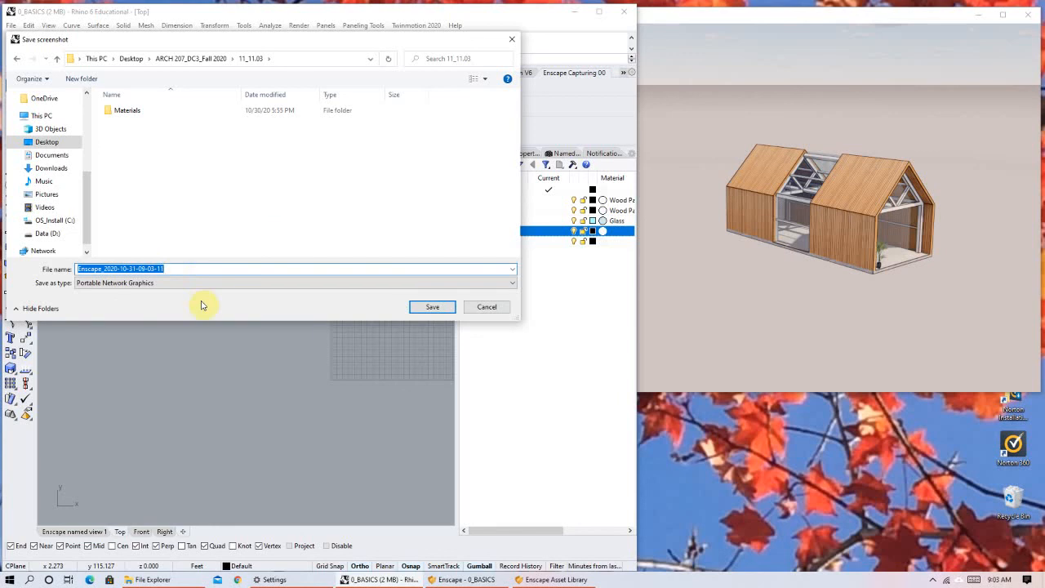
type("Test 1")
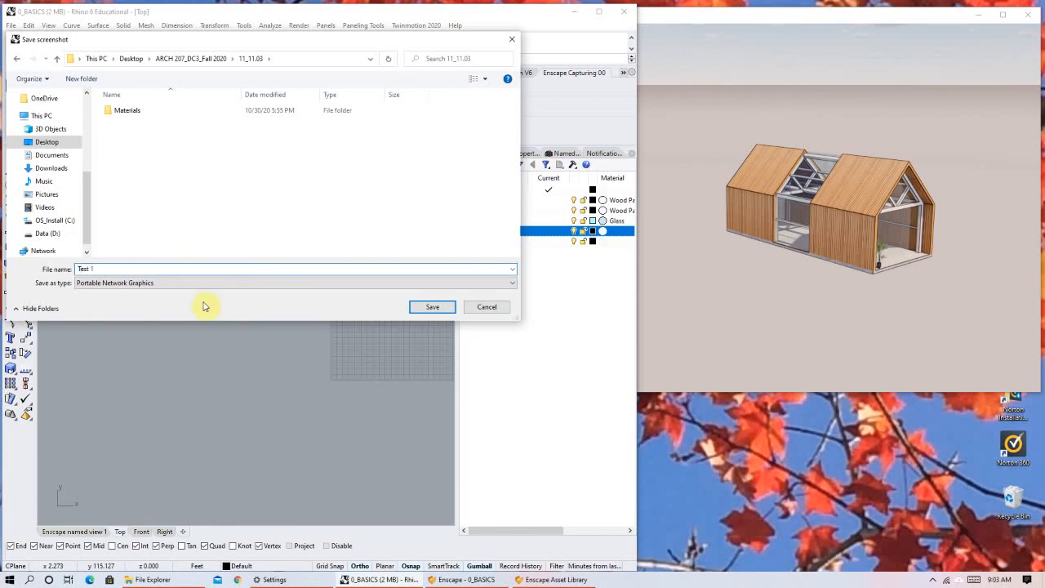
left_click(437, 310)
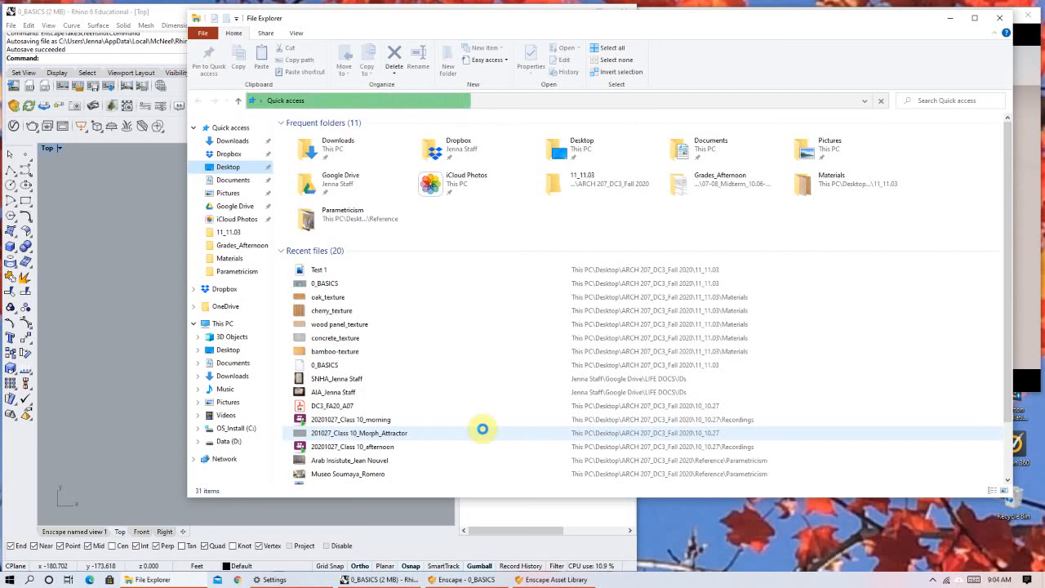
left_click(950, 17)
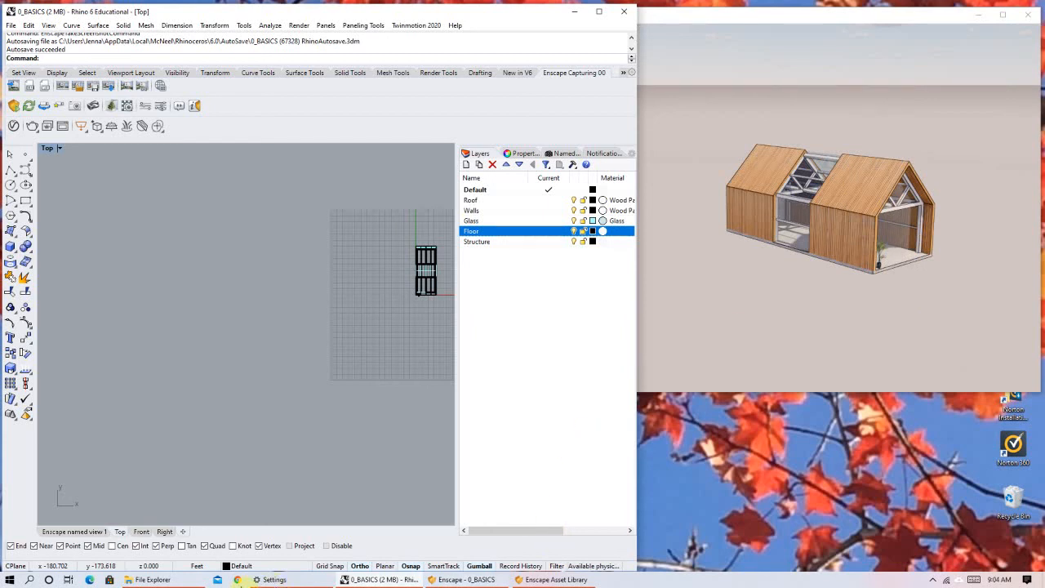
left_click(168, 580)
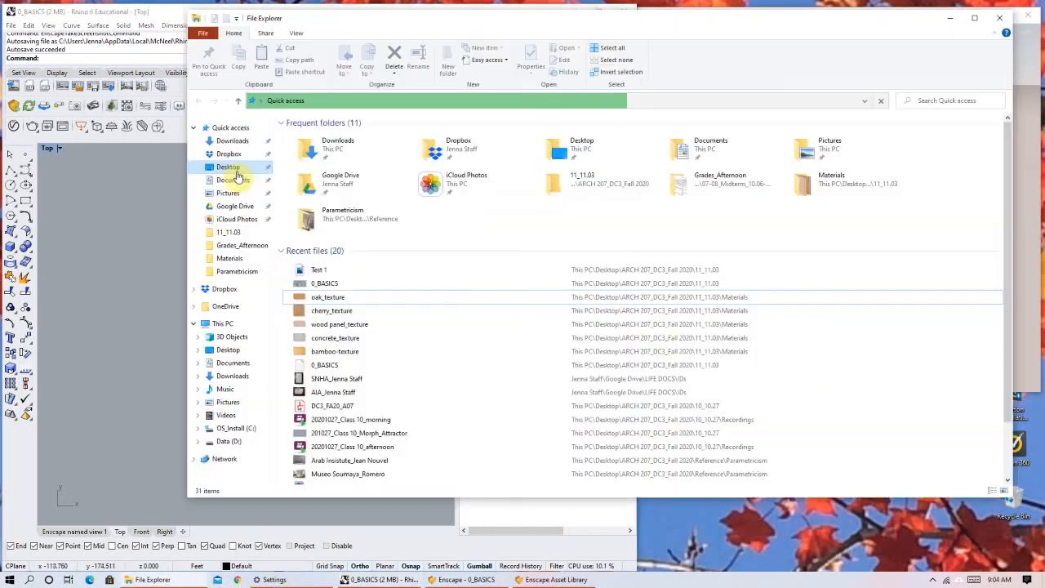
left_click(229, 172)
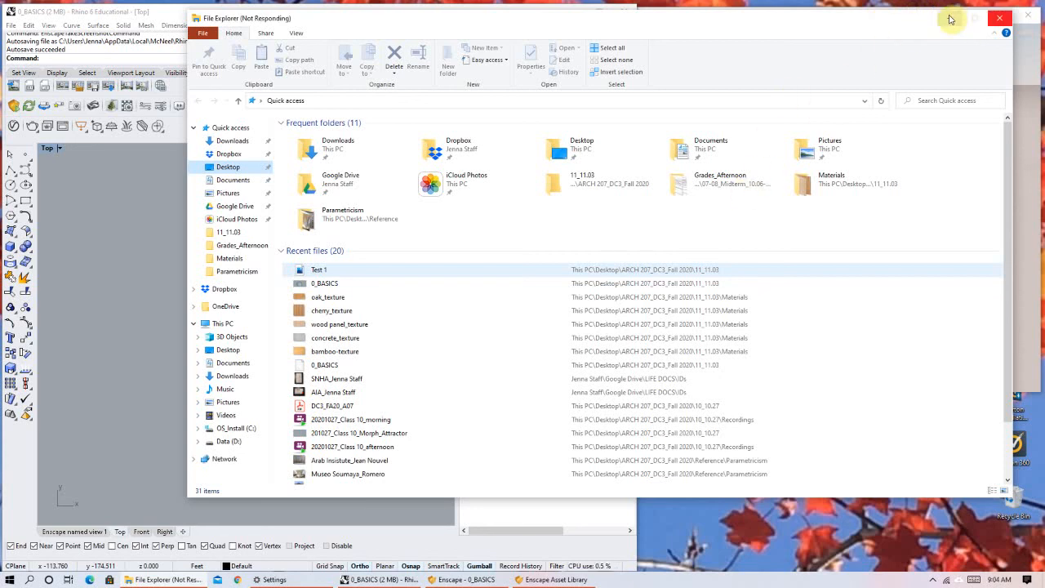
left_click(949, 18)
left_click(690, 13)
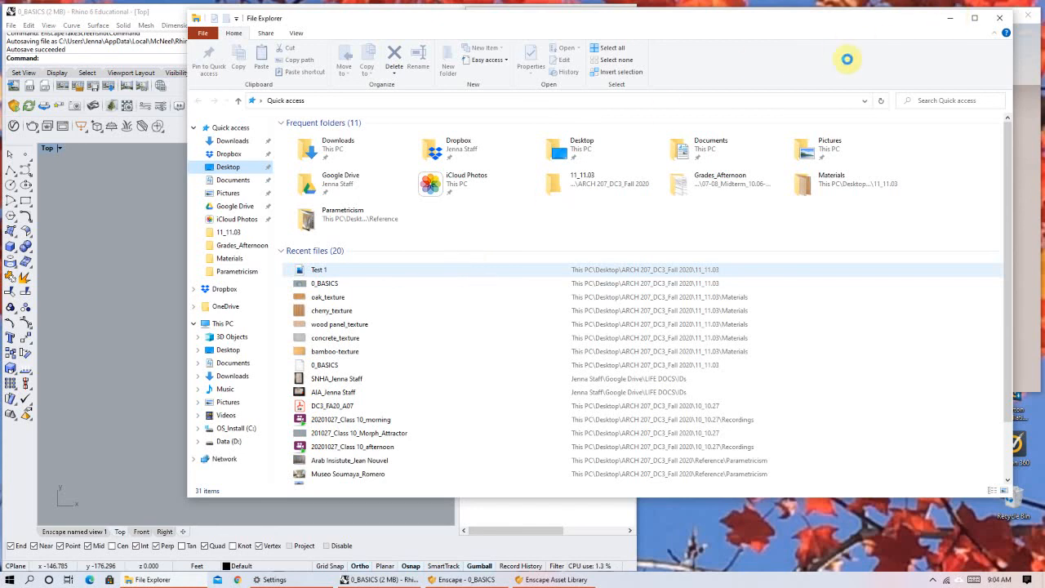
left_click(152, 274)
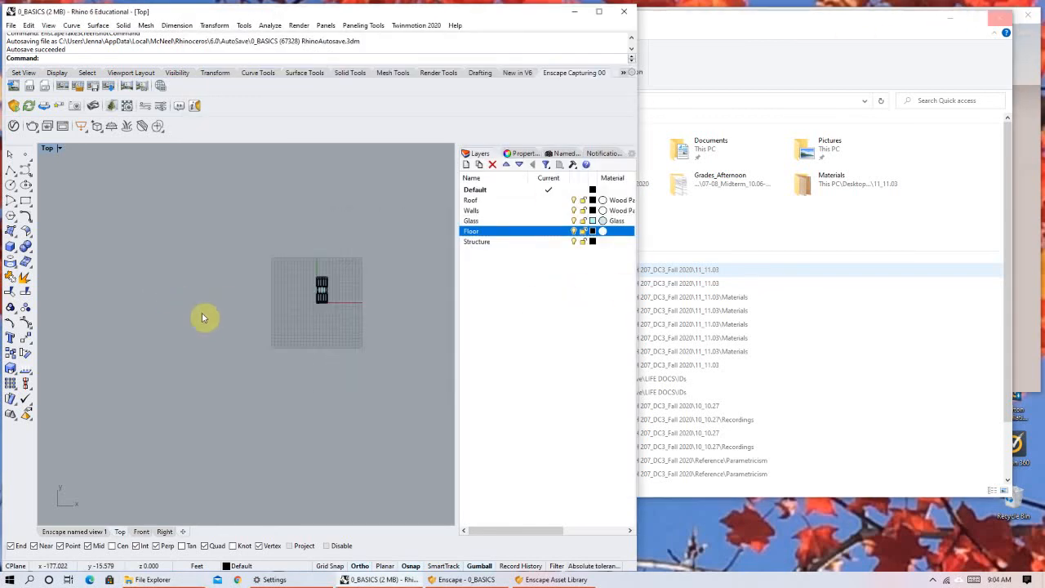
Export the Enscape scene as a standalone executable (*.exe) named Enscape__0_BASICS in the 11_11.03 folder.
scroll(325, 294, "up", 5)
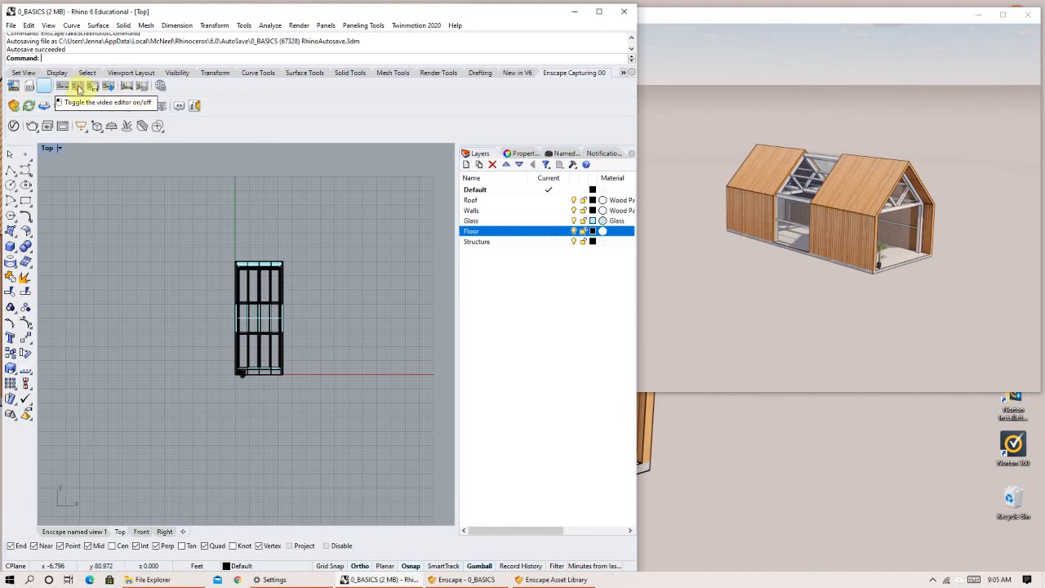
left_click(28, 92)
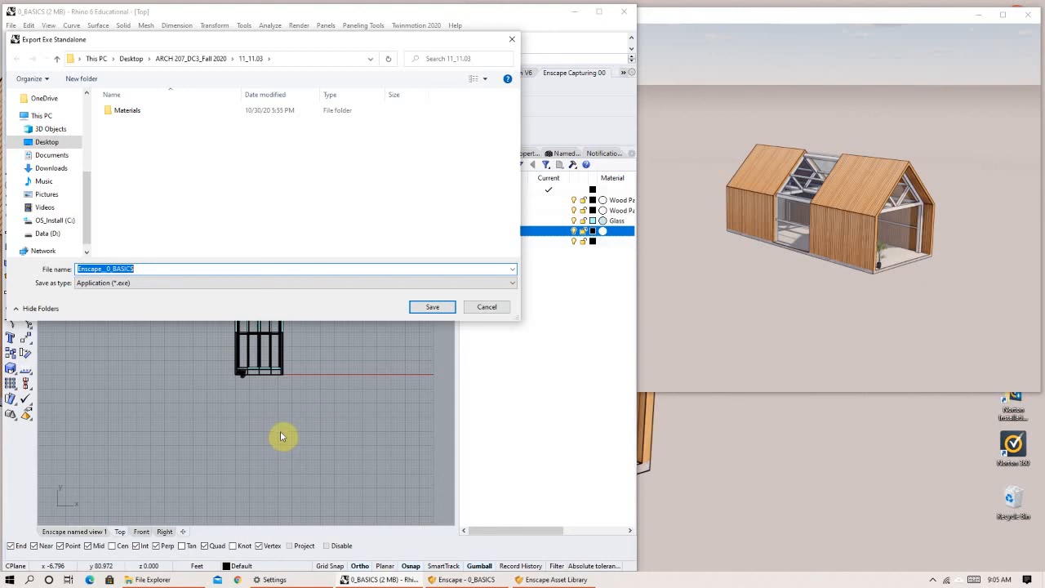
left_click(424, 311)
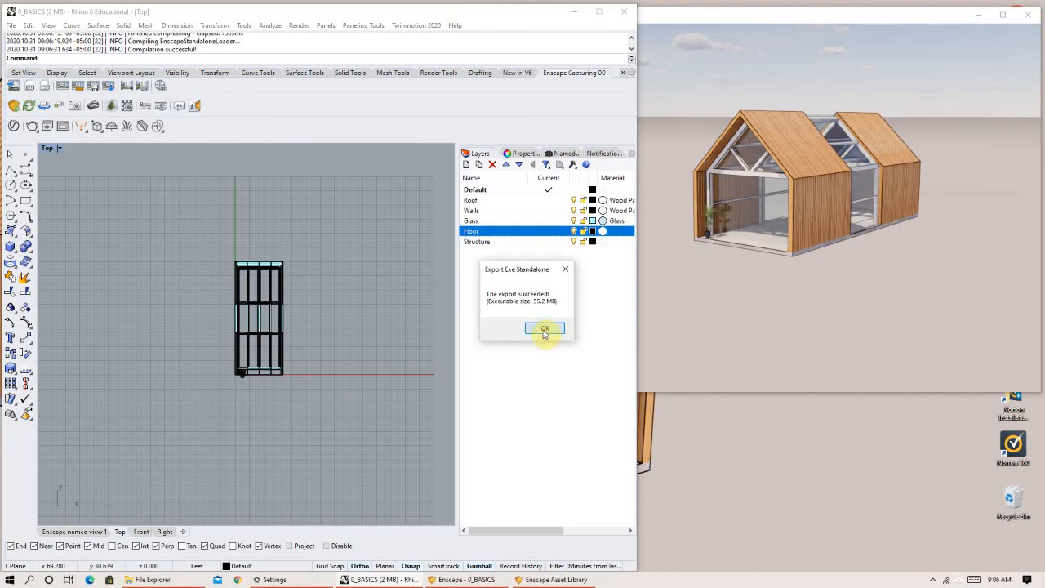
left_click(544, 330)
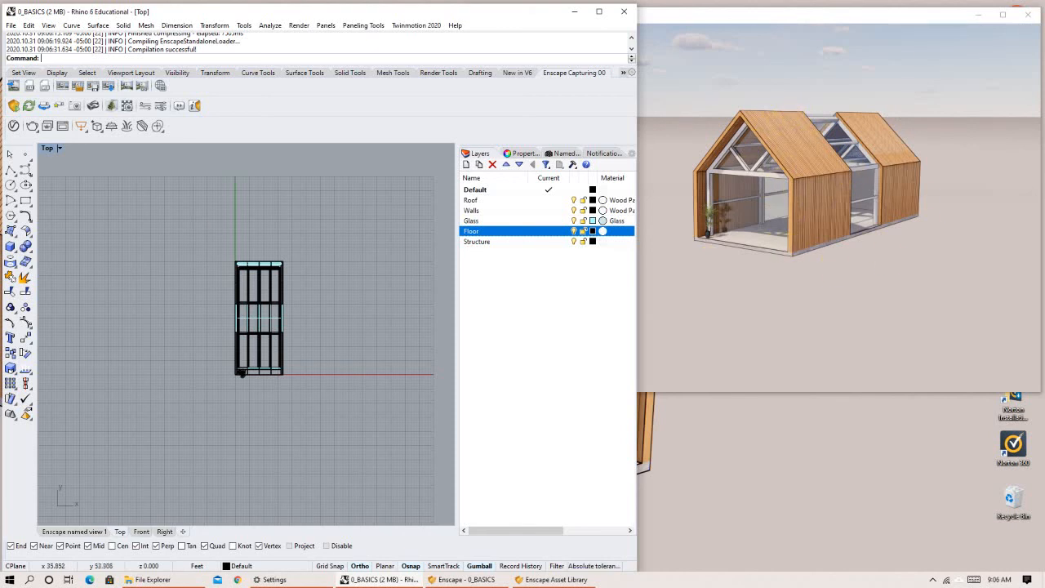
Switch to File Explorer, open the file location of the Test 1 rendering, and view the Test 1 image.
left_click(376, 581)
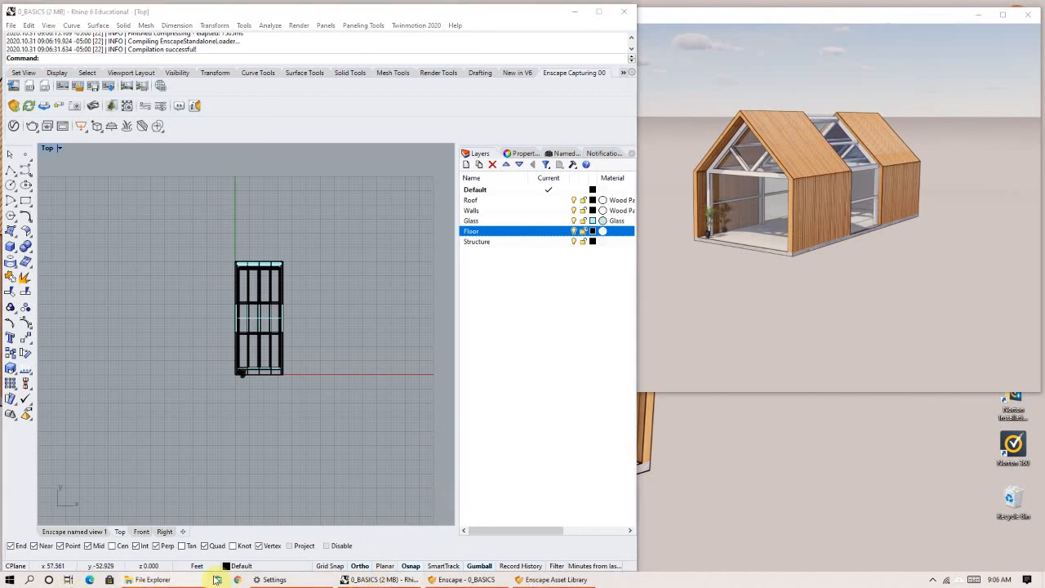
left_click(170, 578)
left_click(423, 273)
double_click(423, 269)
right_click(422, 269)
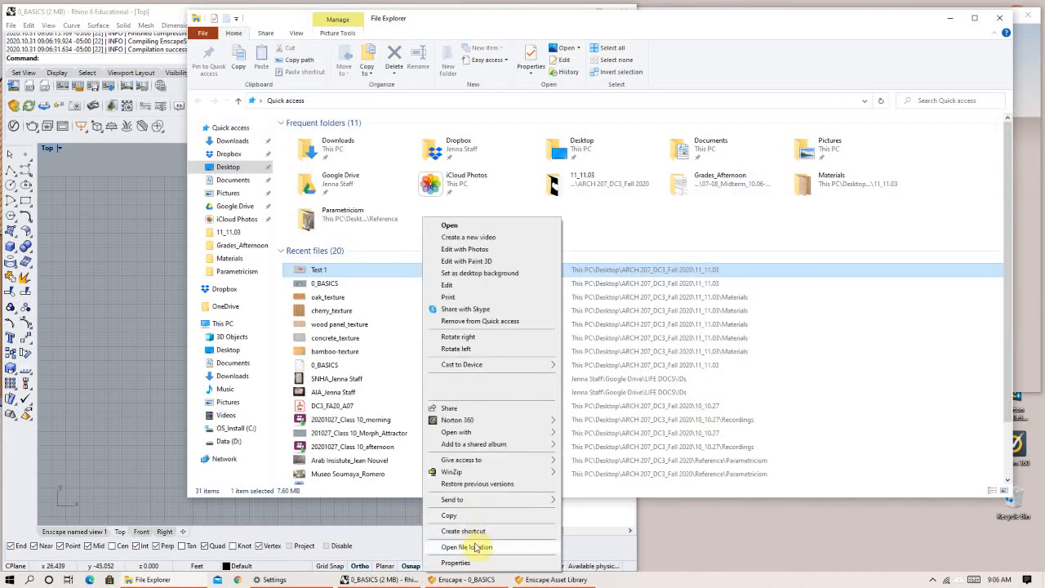
left_click(479, 548)
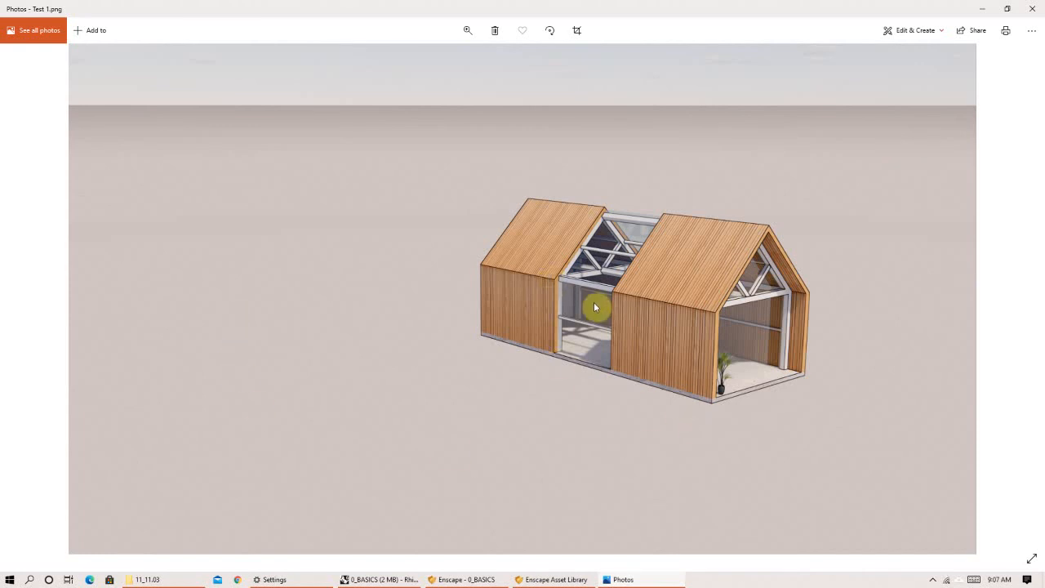
left_click(1030, 10)
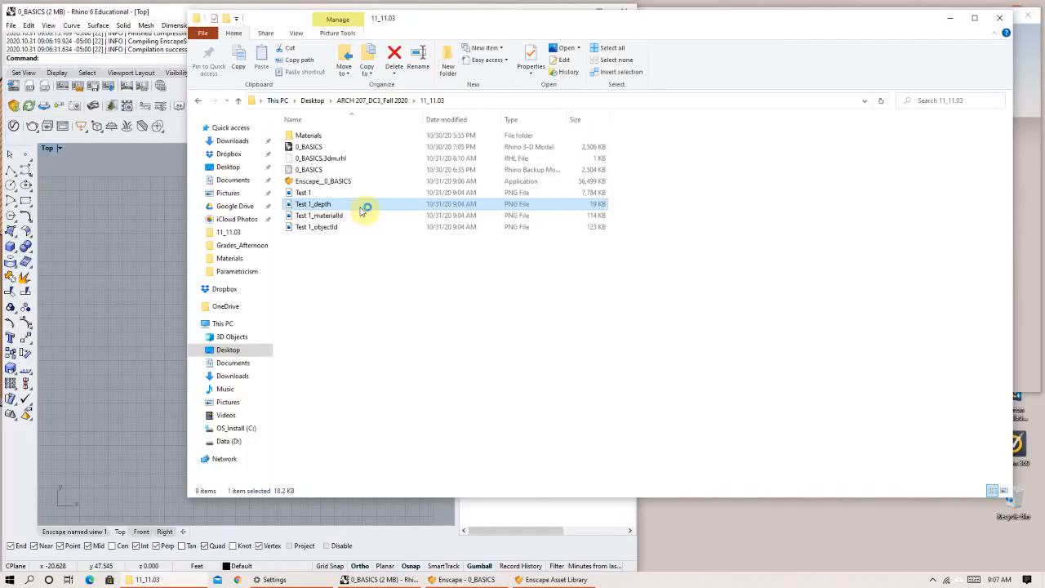
View the exported Test 1_depth, Test 1_materialId and Test 1_objectId images one after another, and return to Rhino.
double_click(362, 210)
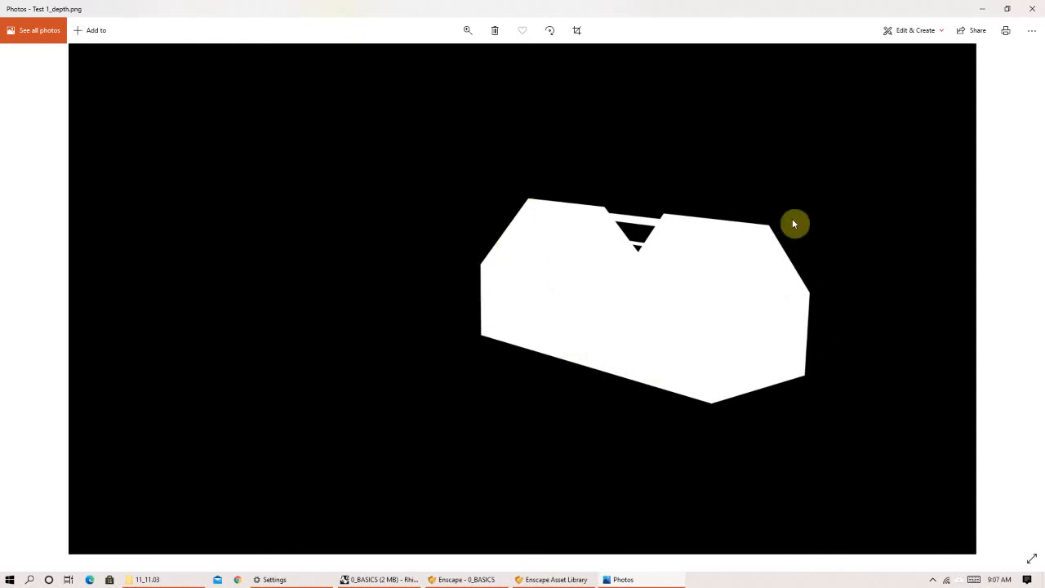
left_click(1032, 9)
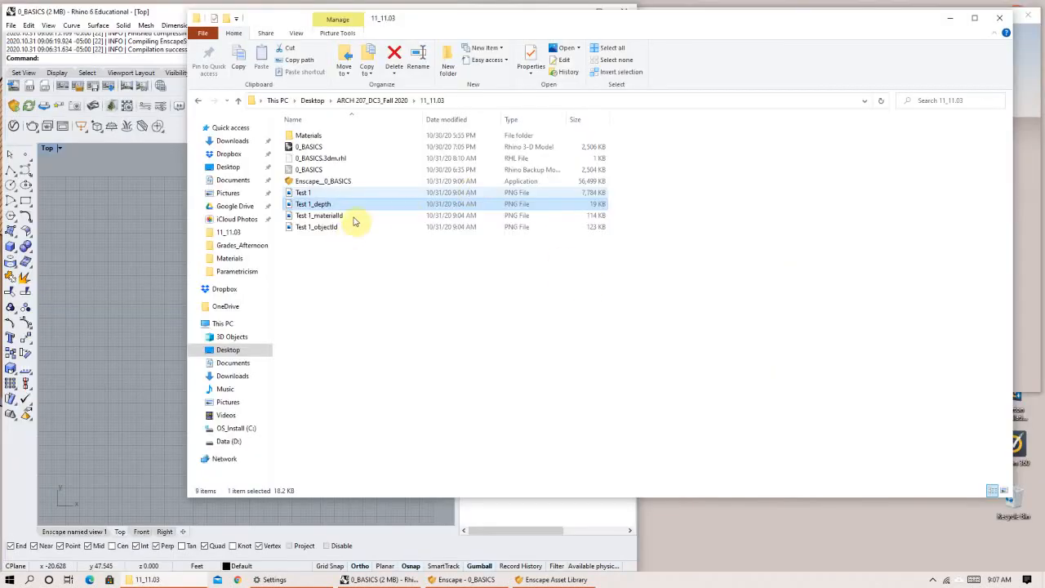
double_click(353, 218)
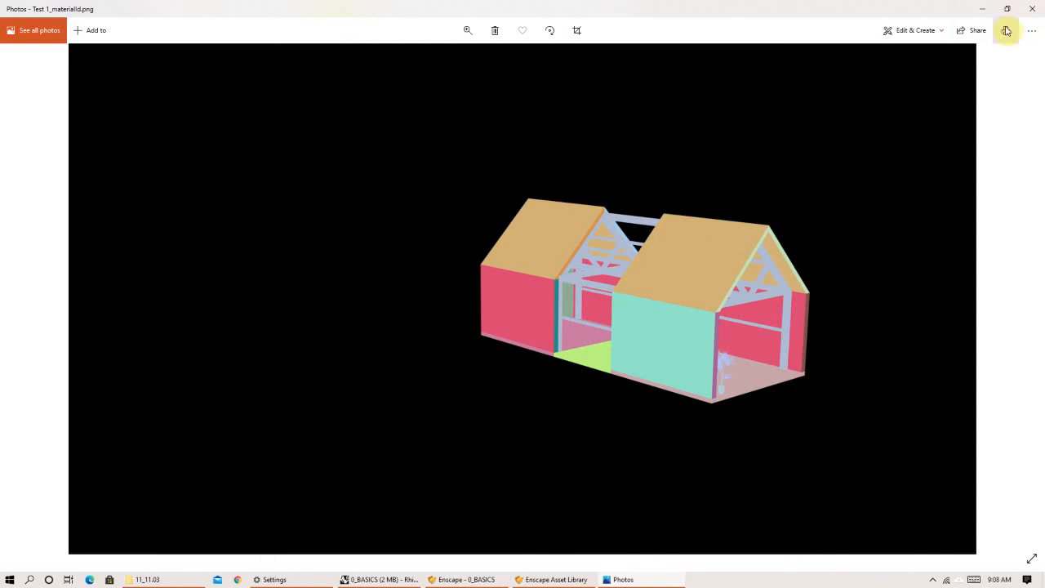
left_click(1031, 8)
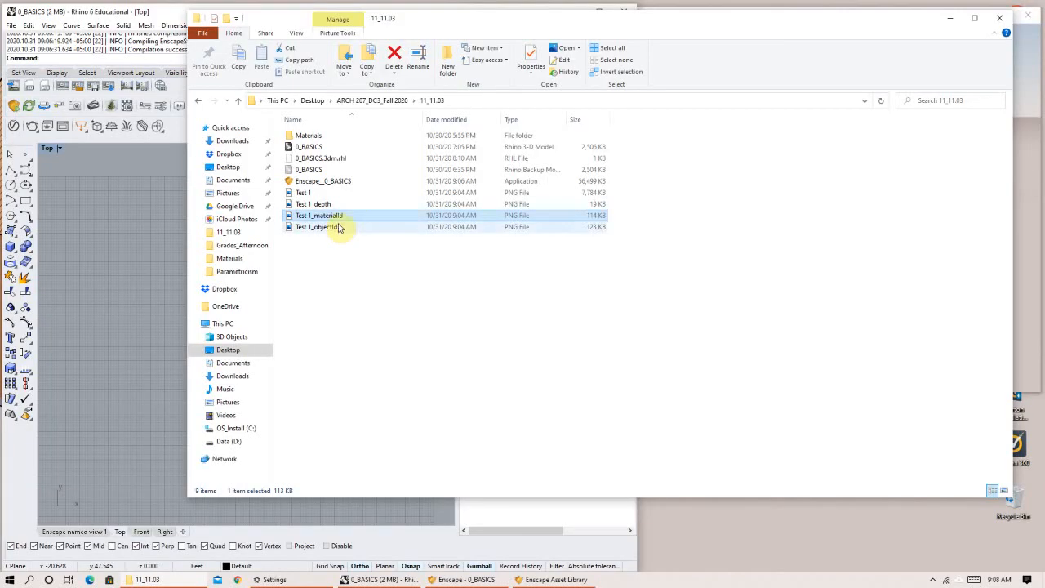
double_click(339, 228)
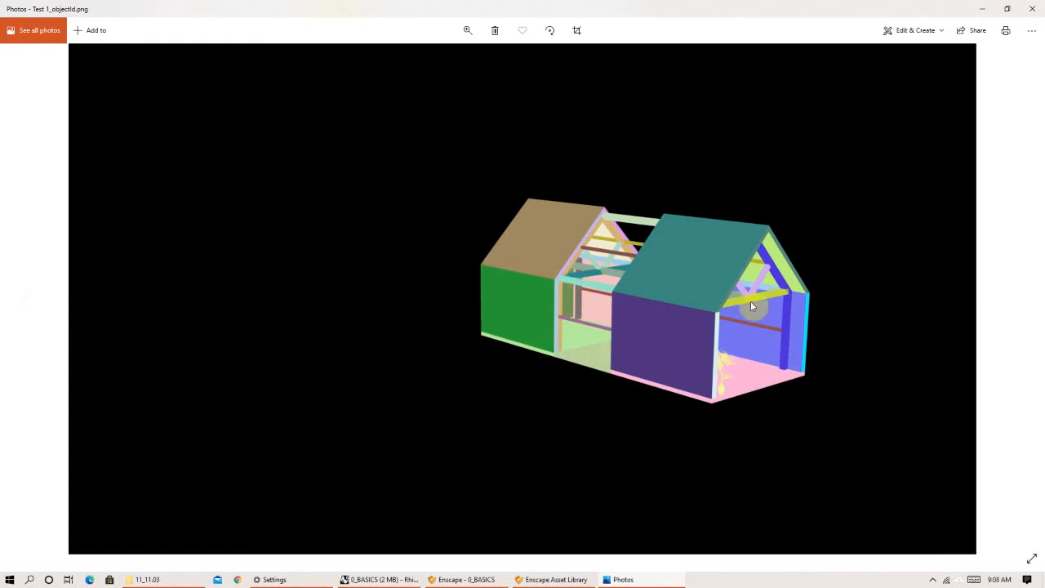
left_click(1034, 8)
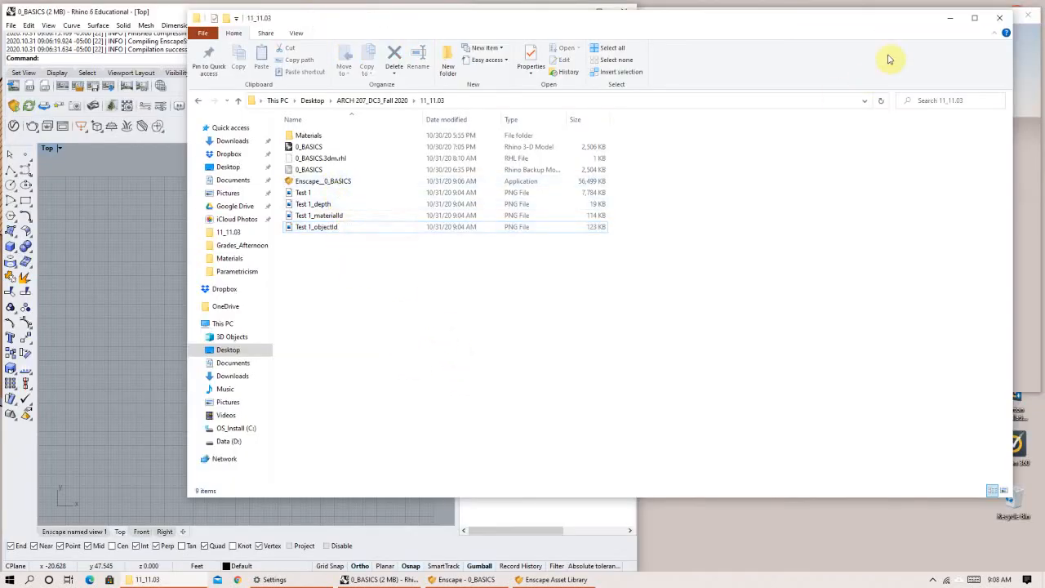
left_click(950, 18)
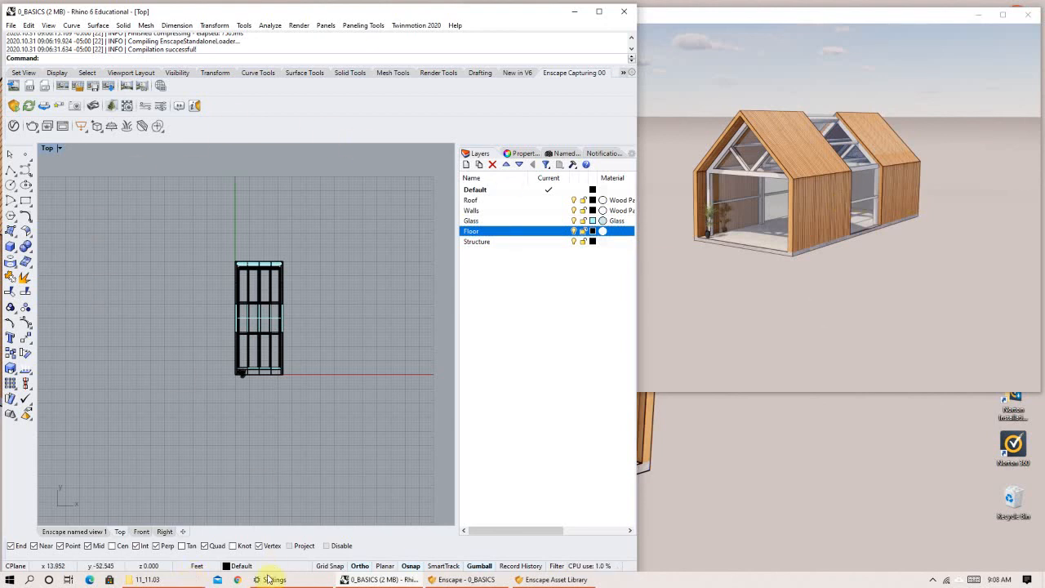
Check the exported files in the 11_11.03 folder once more, and close the Enscape render window.
left_click(152, 580)
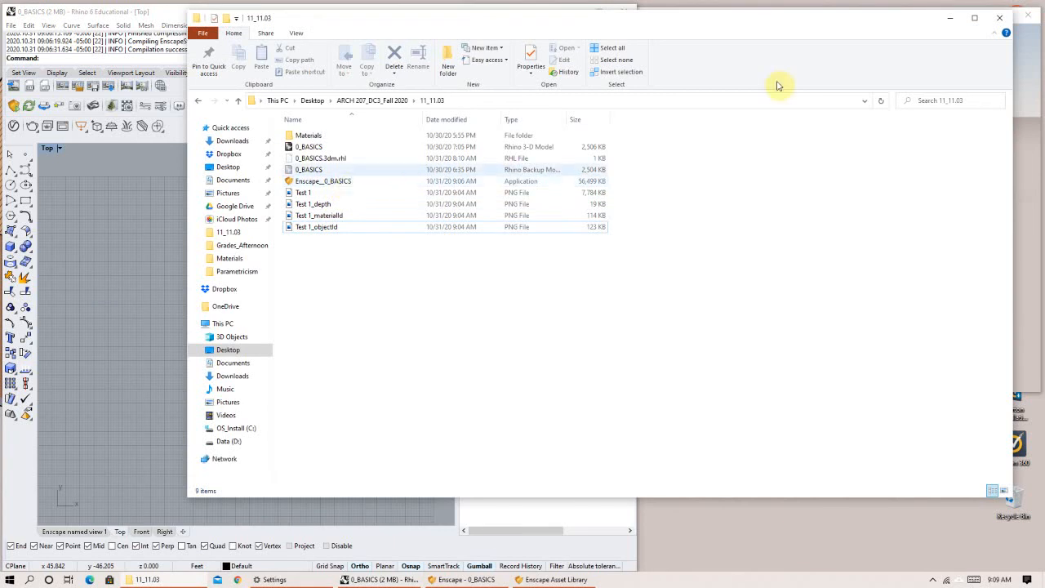
left_click(951, 18)
left_click(1029, 18)
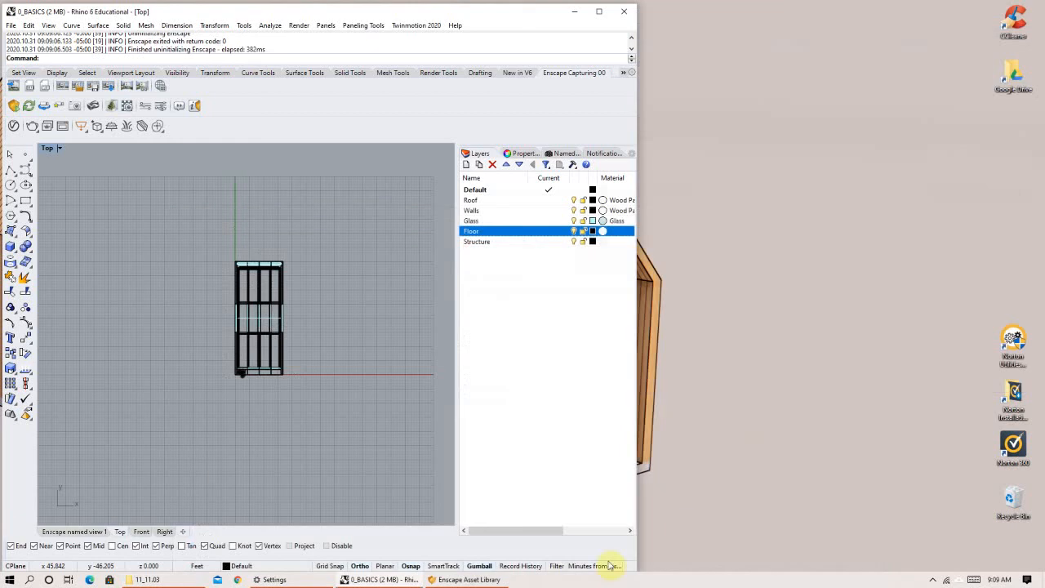
Switch to File Explorer, launch the Enscape__0_BASICS standalone application from the 11_11.03 folder, and view the house from several angles.
left_click(218, 578)
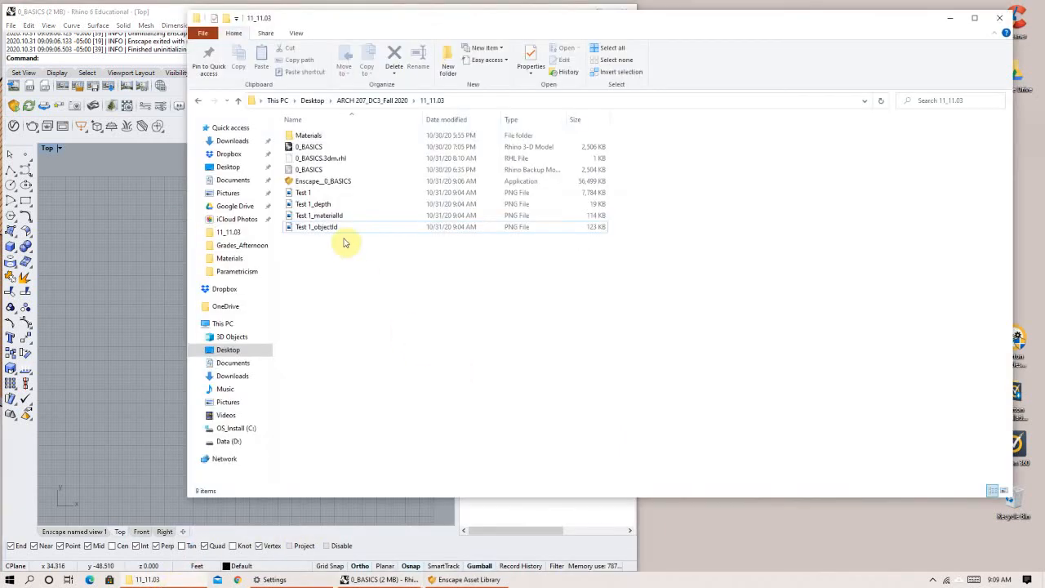
left_click(320, 182)
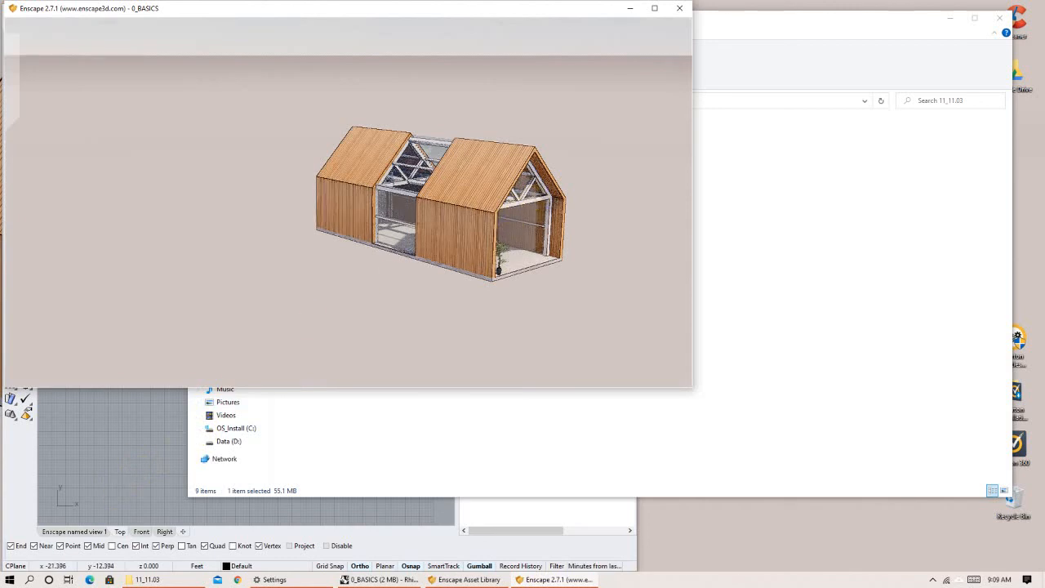
right_click_drag(510, 208, 408, 233)
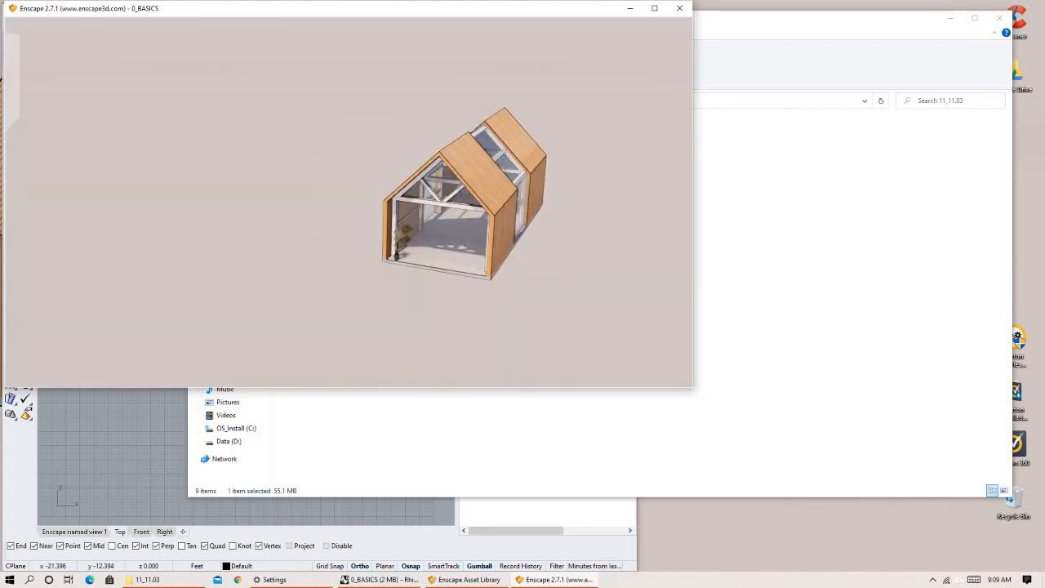
right_click_drag(531, 214, 586, 174)
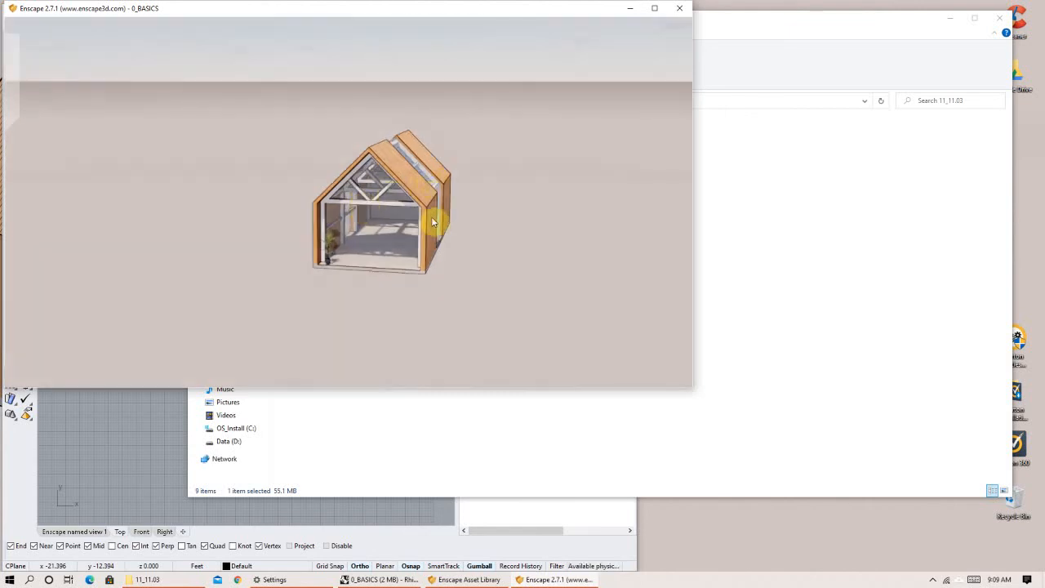
scroll(338, 270, "up", 4)
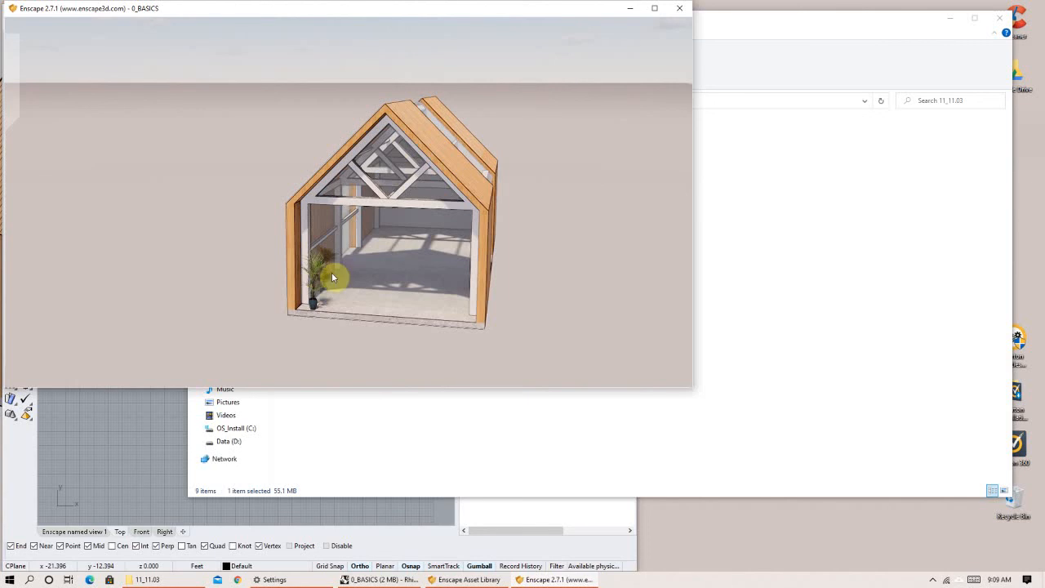
right_click_drag(370, 373, 506, 288)
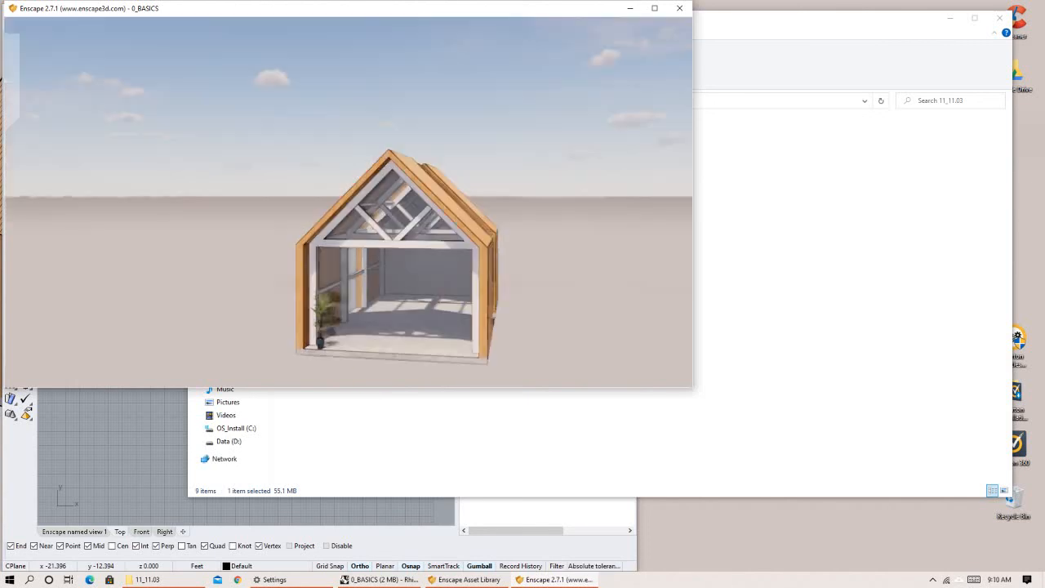
right_click_drag(422, 294, 343, 143)
In the standalone viewer's visual settings, set Outlines to 59% and preview the Light View rendering style before returning it to None.
left_click_drag(303, 10, 499, 61)
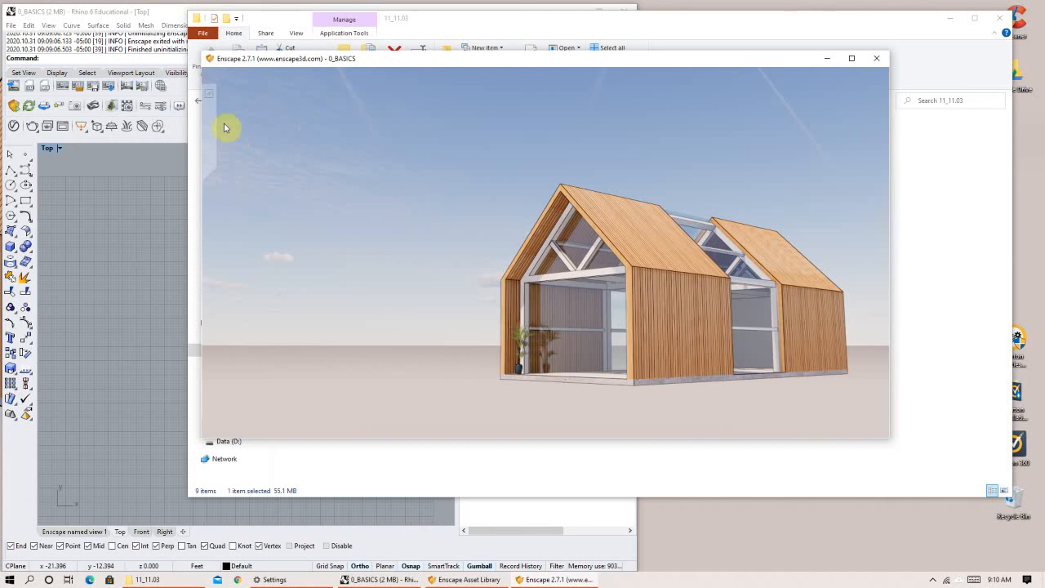
mouse_move(225, 126)
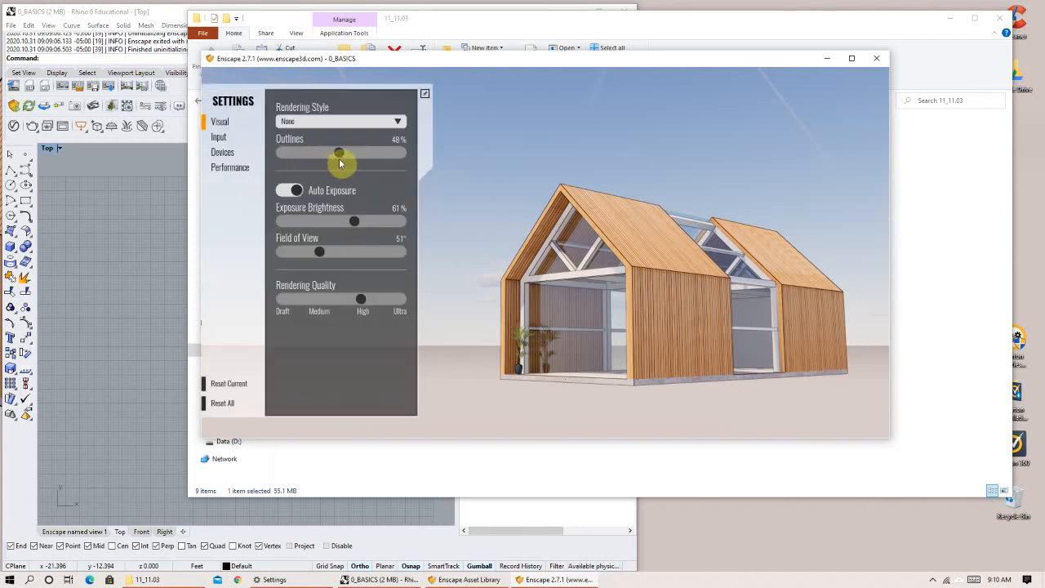
left_click(293, 154)
left_click_drag(293, 156, 331, 154)
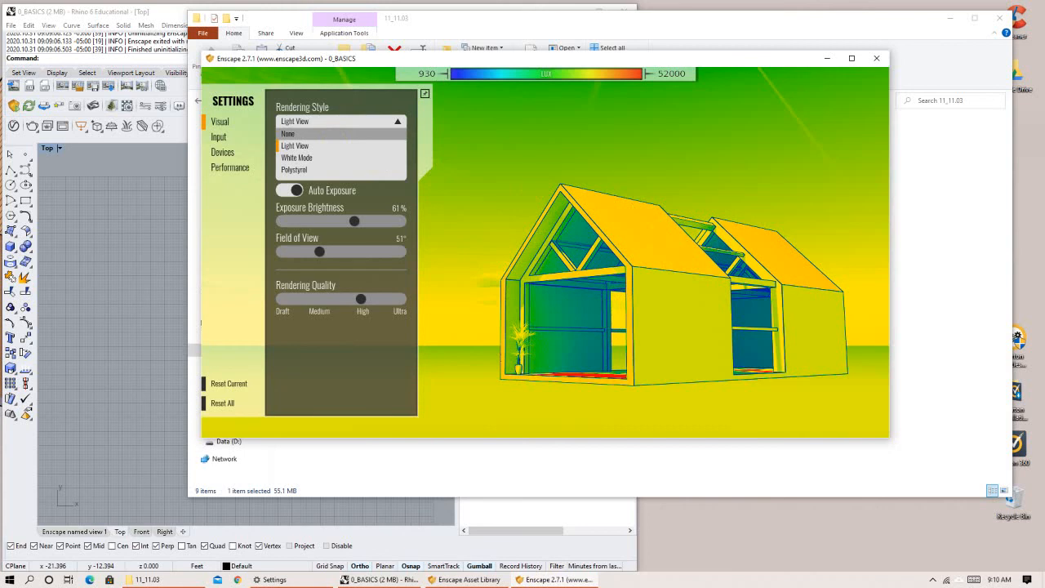
left_click(290, 134)
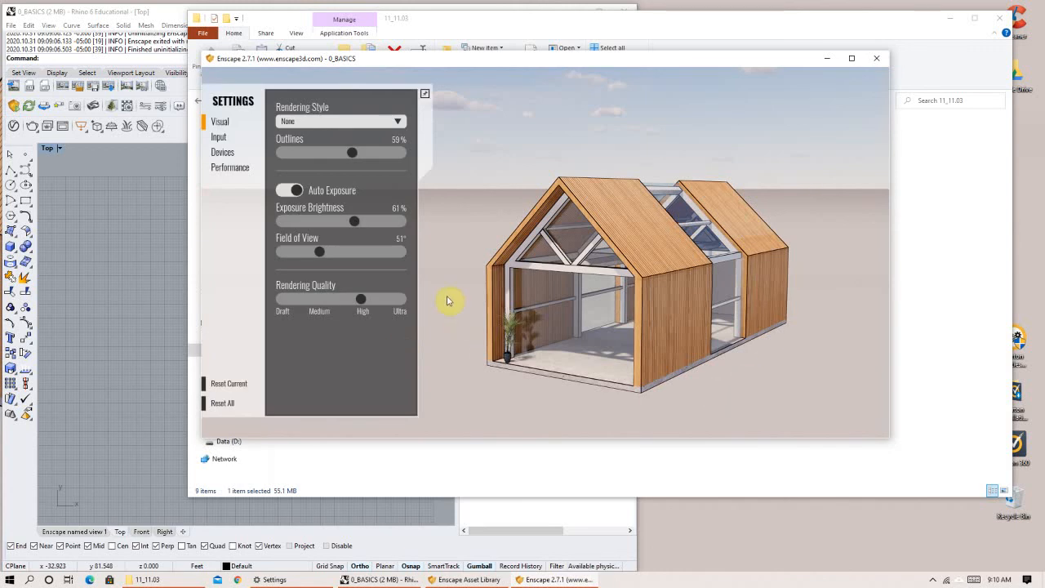
Look around the house's open gable end and long side in the standalone viewer, and close the viewer.
left_click(696, 337)
right_click_drag(696, 336, 689, 320)
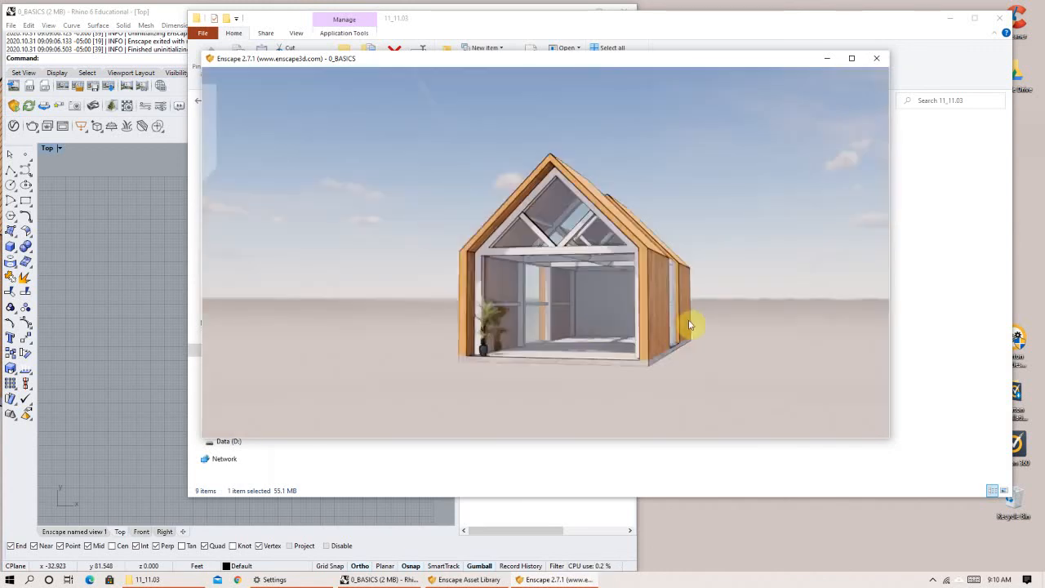
right_click_drag(508, 329, 458, 321)
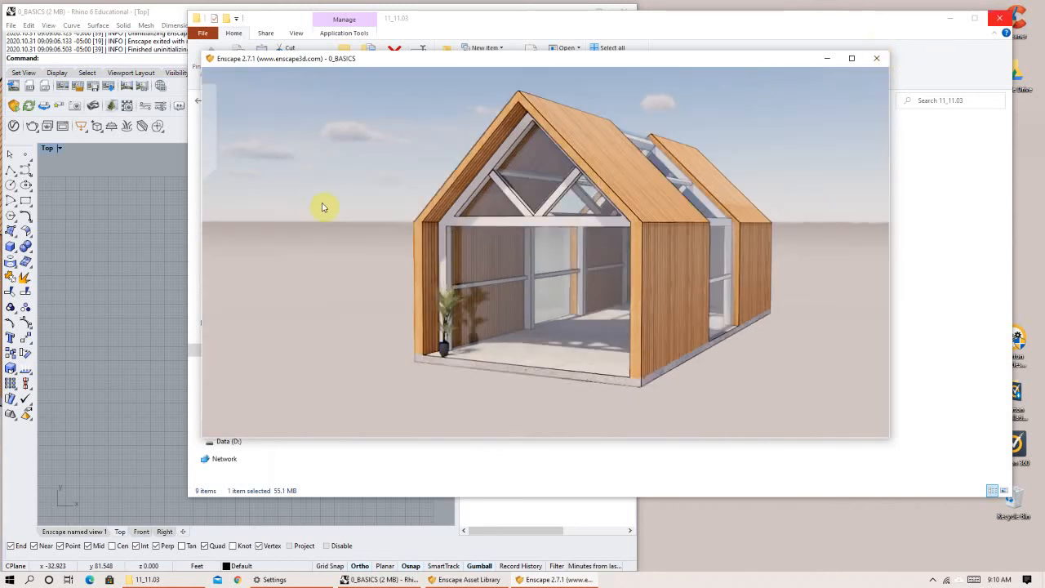
left_click(878, 58)
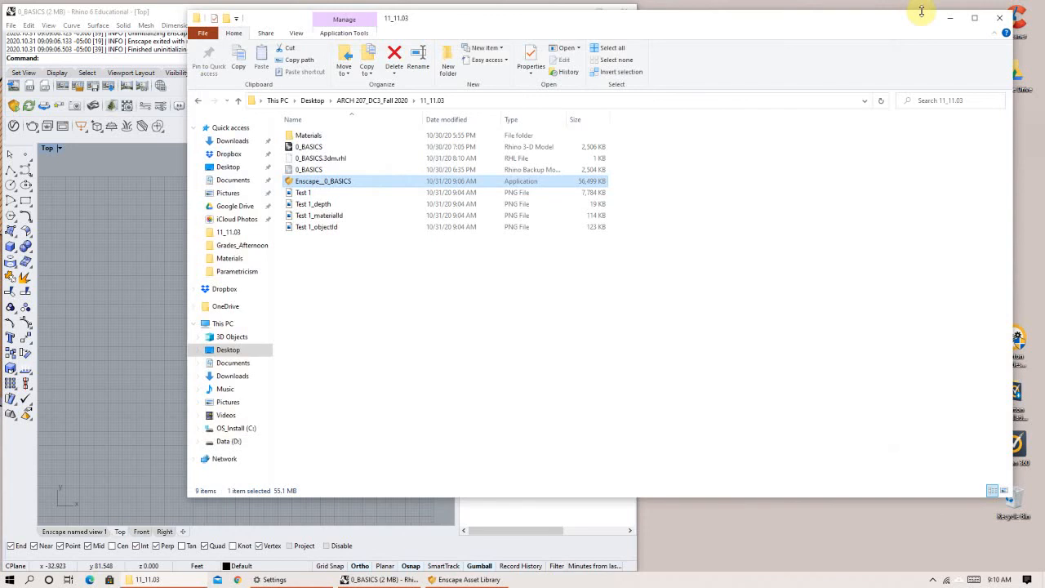
Return to Rhino at full size, show the house in the Enscape named view 1 viewport, and start Enscape.
left_click(950, 17)
left_click(597, 10)
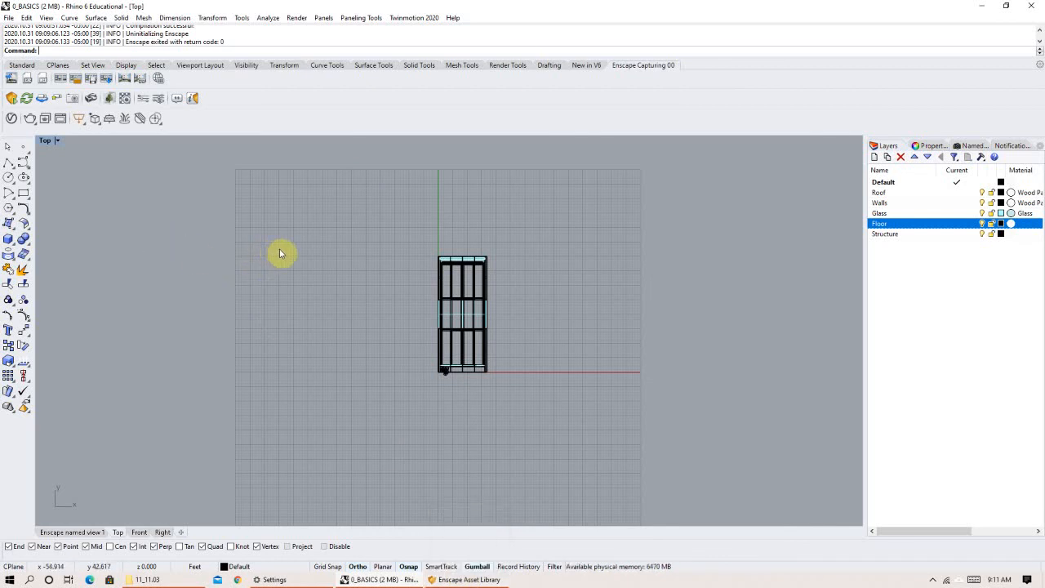
left_click(77, 533)
scroll(261, 367, "up", 5)
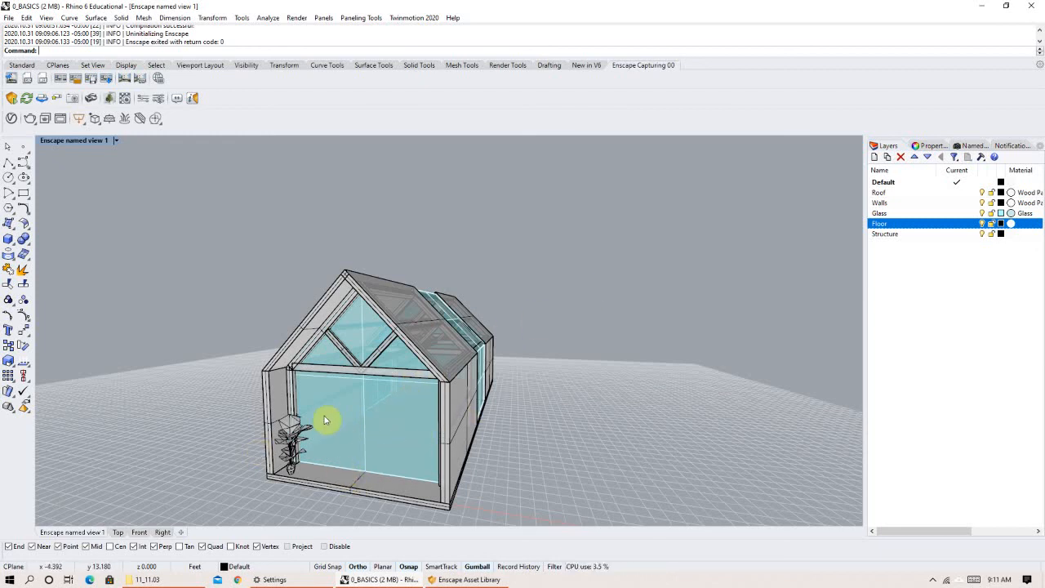
right_click_drag(413, 416, 414, 388)
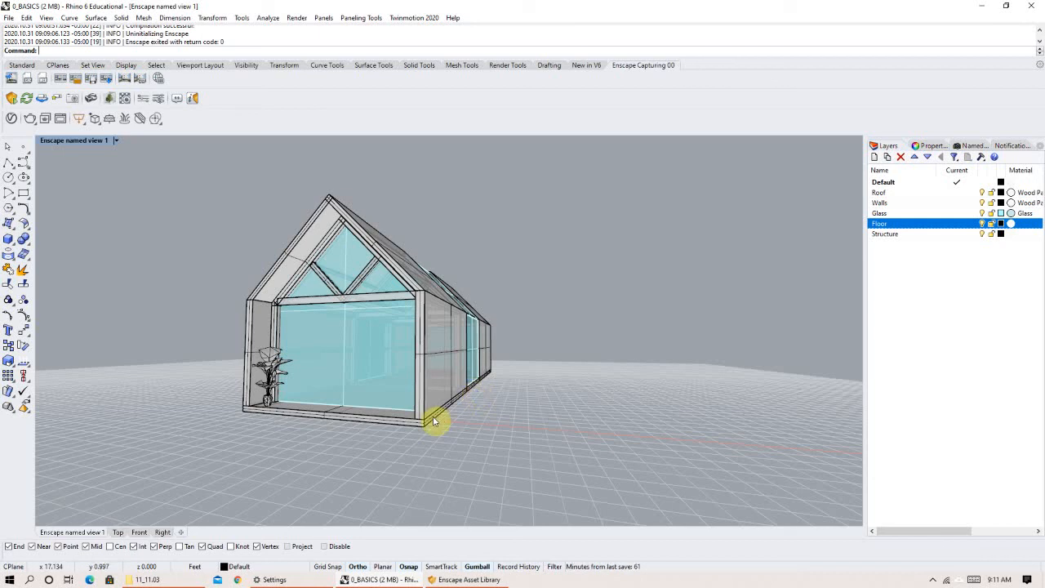
left_click(11, 99)
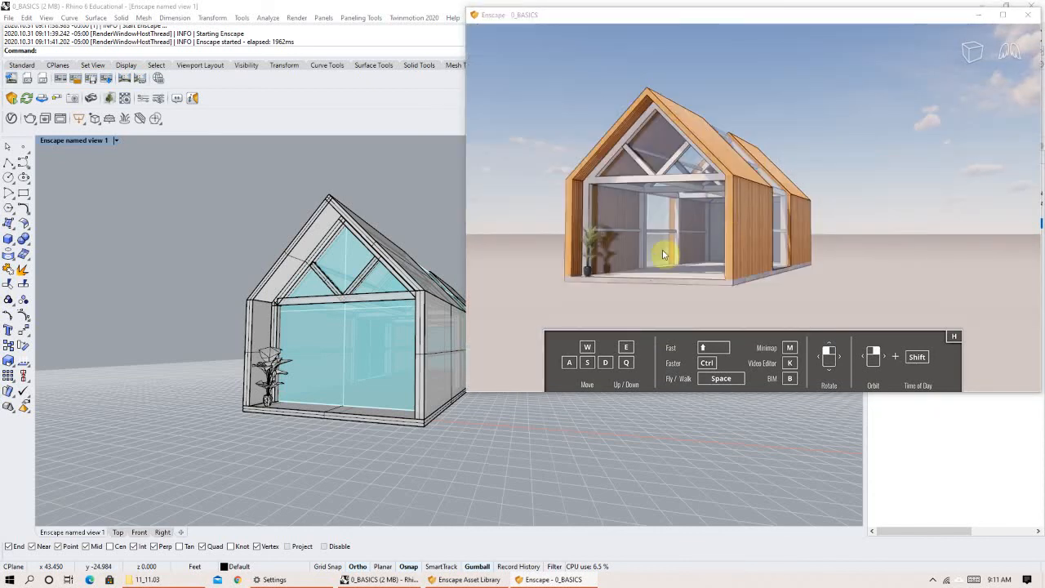
Examine the house's long side in the Enscape render window, and hide, restore and reposition that window over Rhino.
left_click(684, 183)
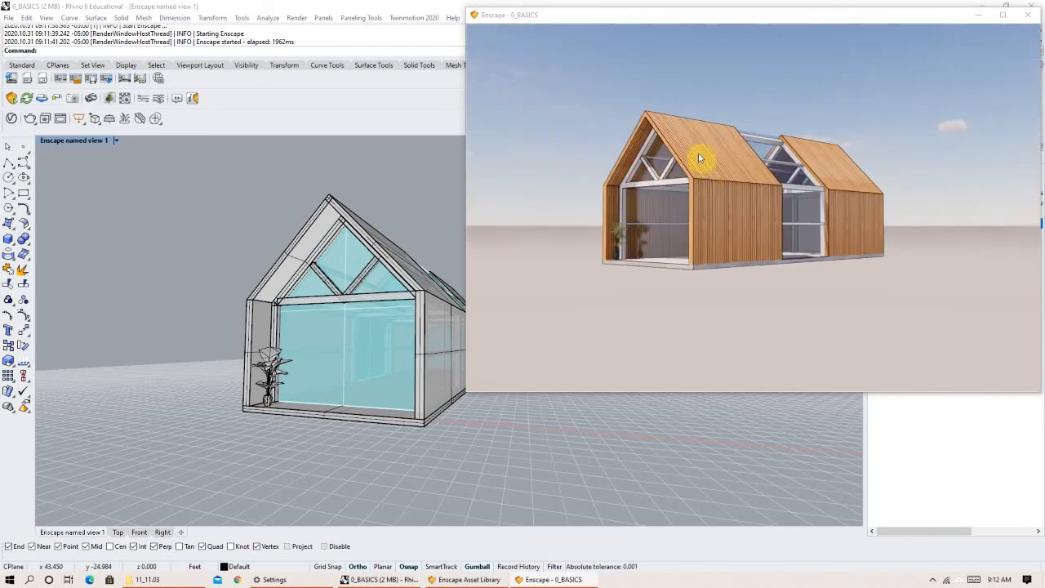
scroll(666, 146, "up", 2)
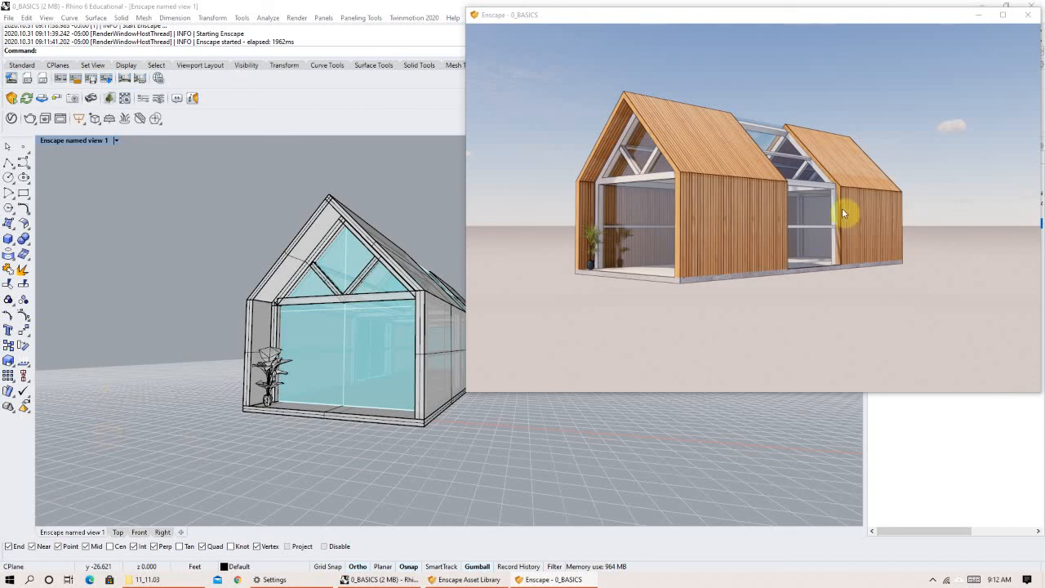
left_click(1028, 14)
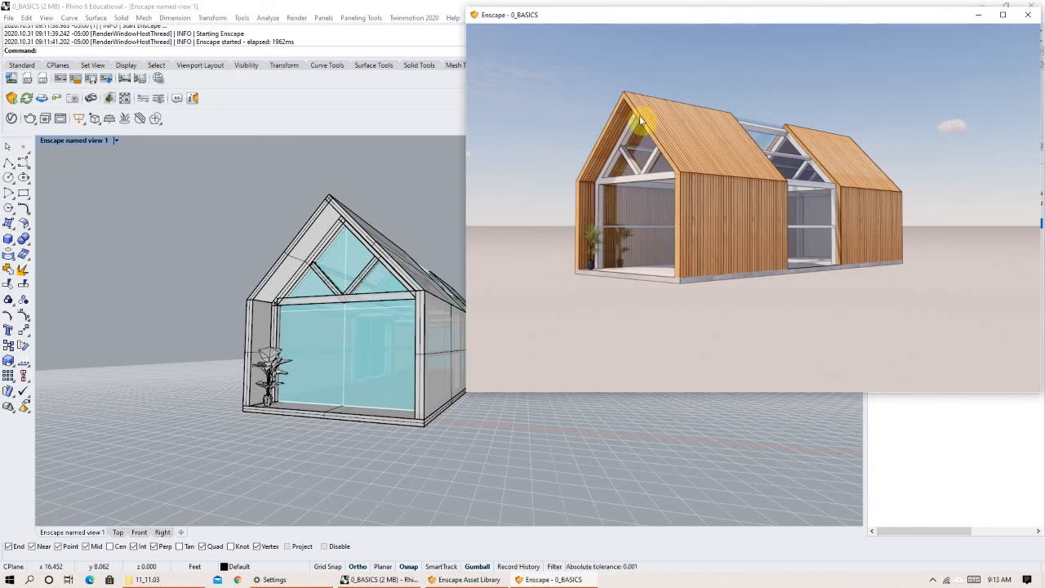
left_click(976, 18)
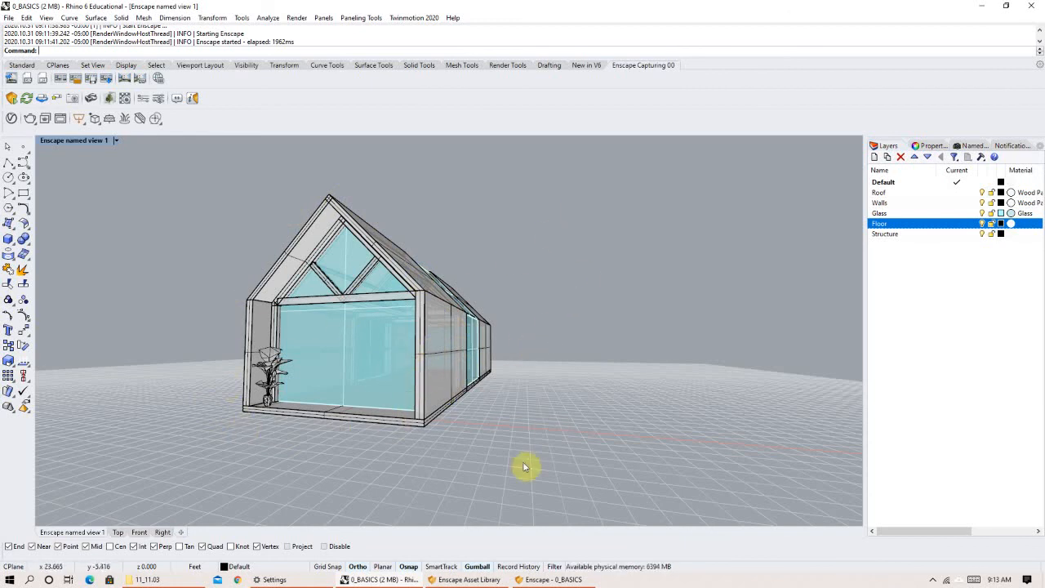
left_click(560, 579)
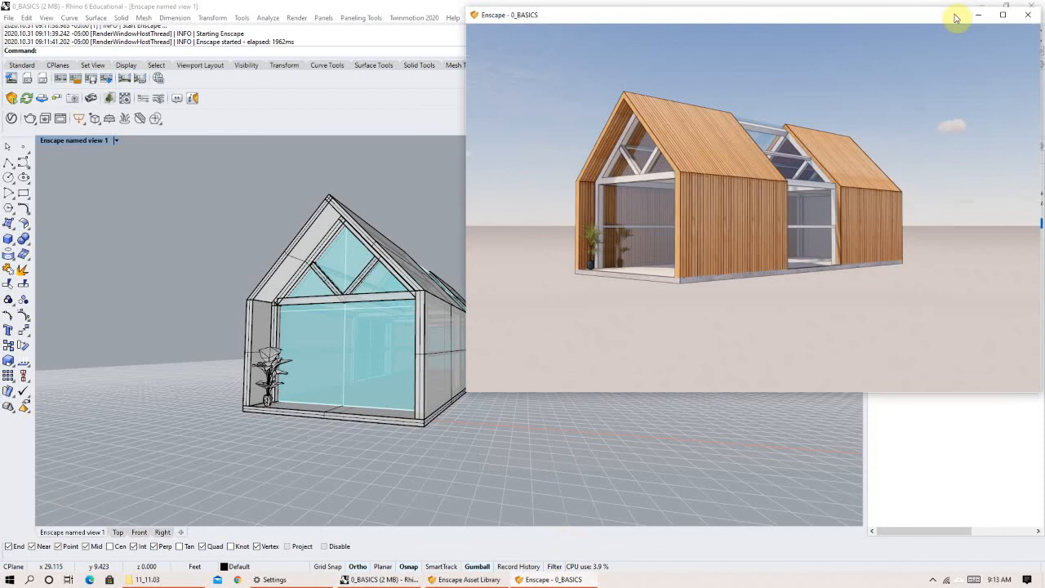
left_click_drag(589, 16, 516, 81)
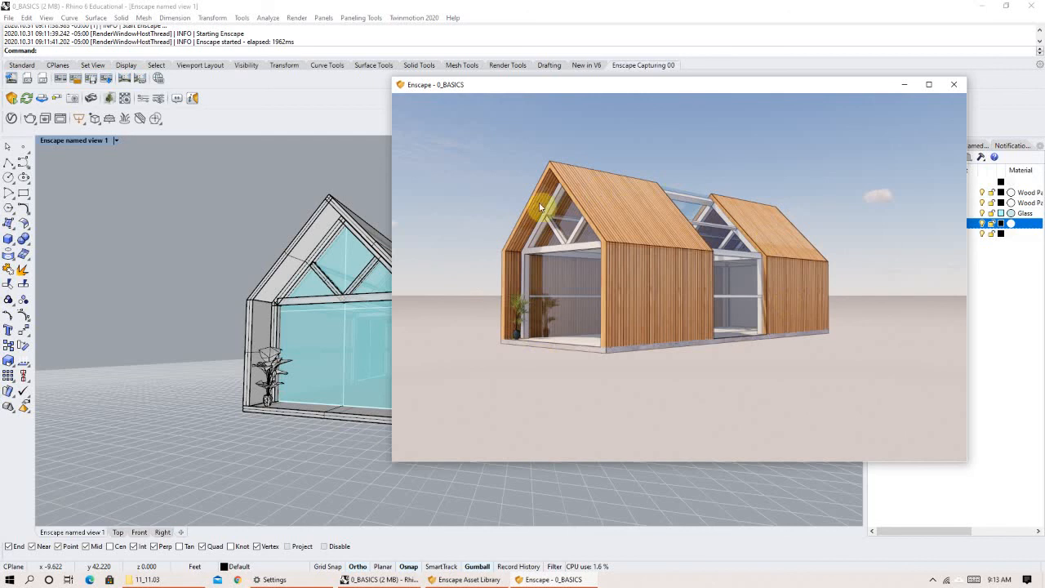
Close the Enscape render window and minimize Rhino to show the desktop.
left_click(960, 84)
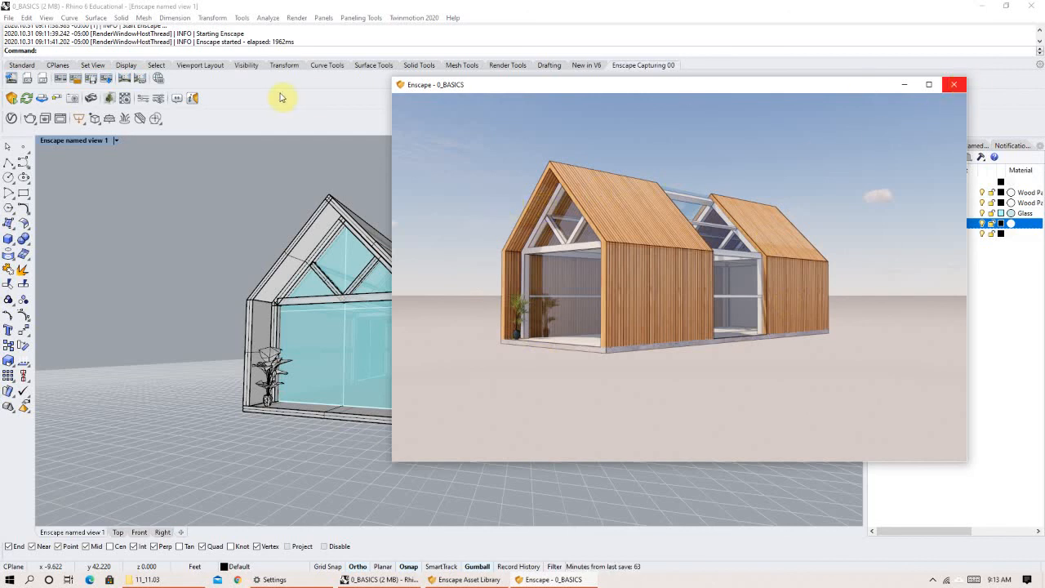
left_click(981, 7)
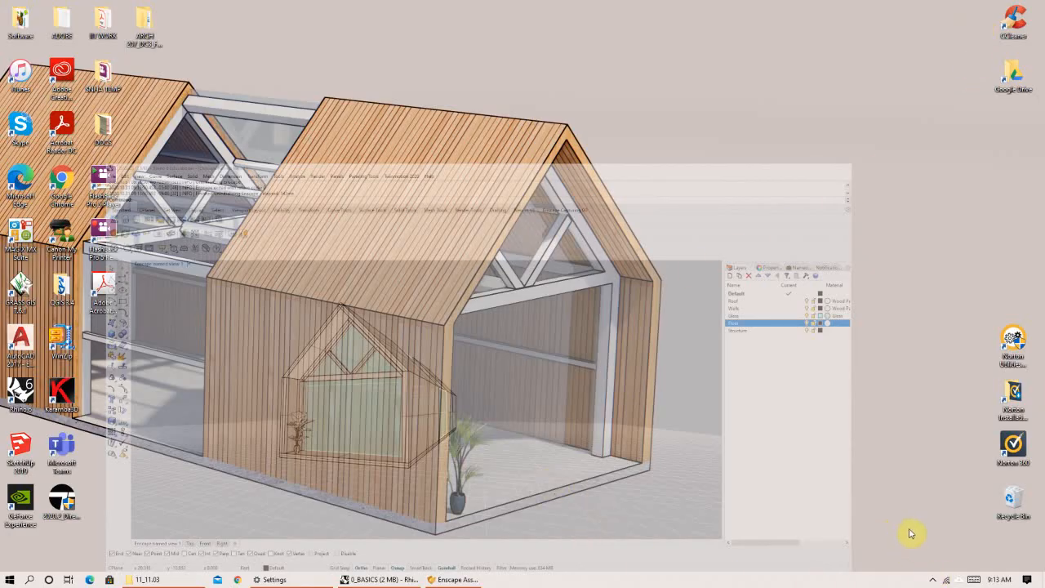
left_click(932, 580)
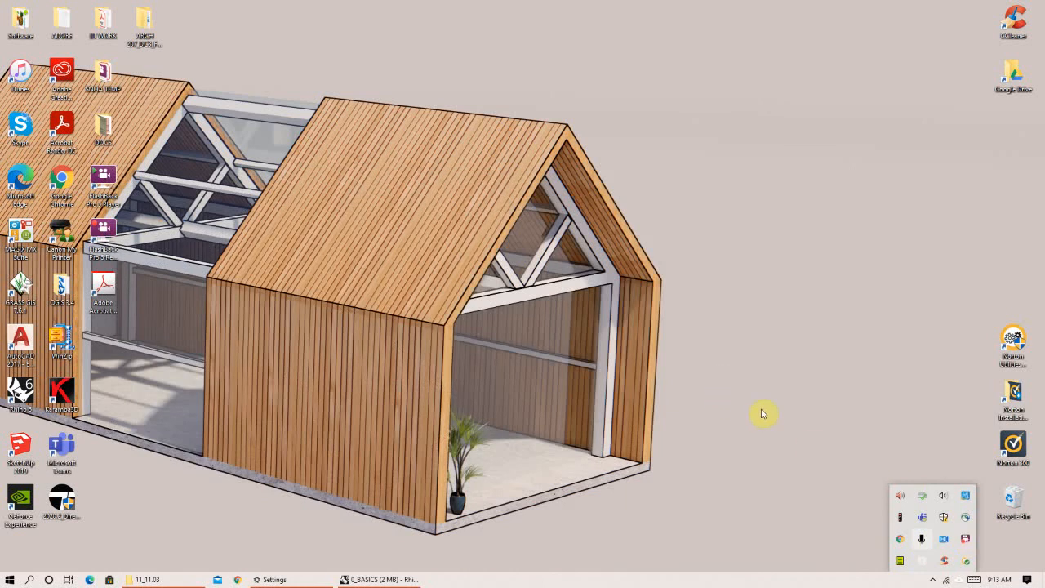
left_click(679, 311)
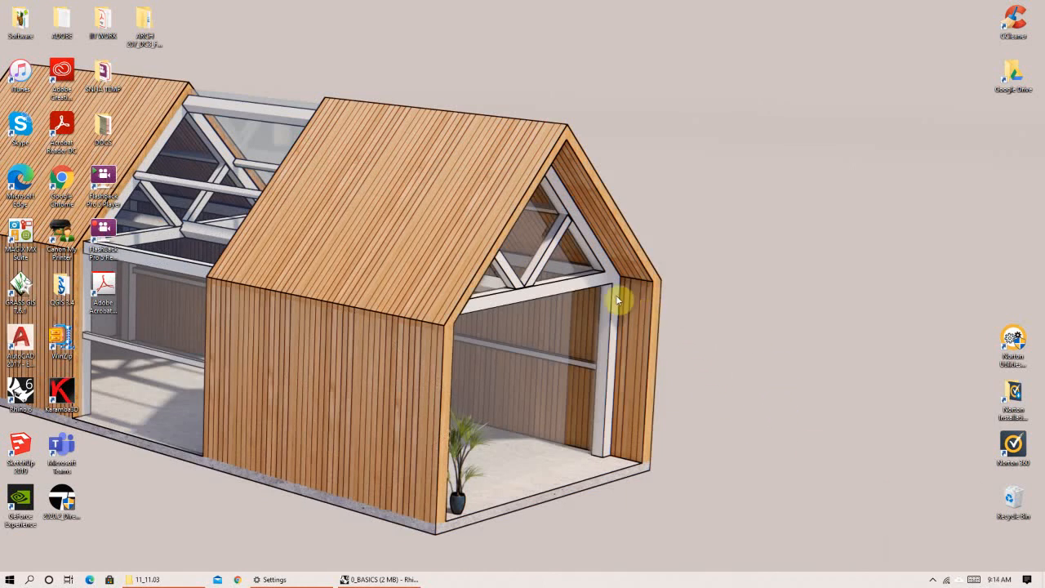